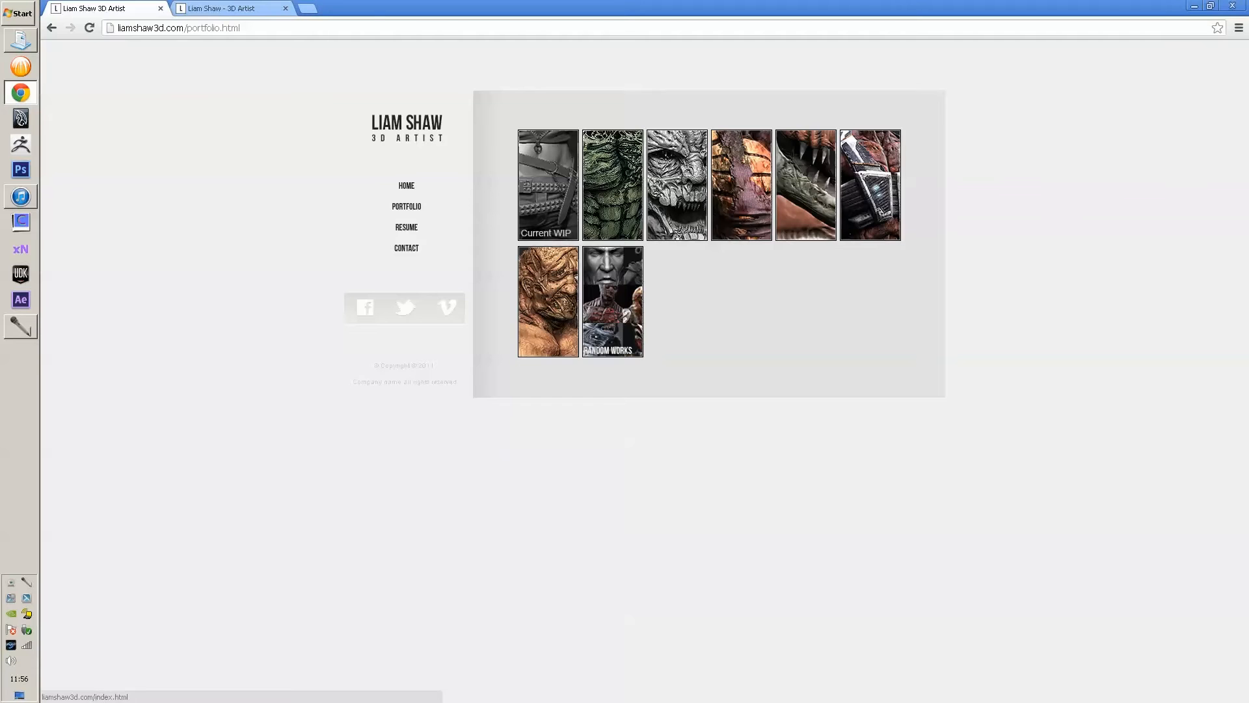
- Open the artist's Plant Beast project page from the gallery in the second Chrome tab
{"action": "left_click", "coordinate": [407, 186]}
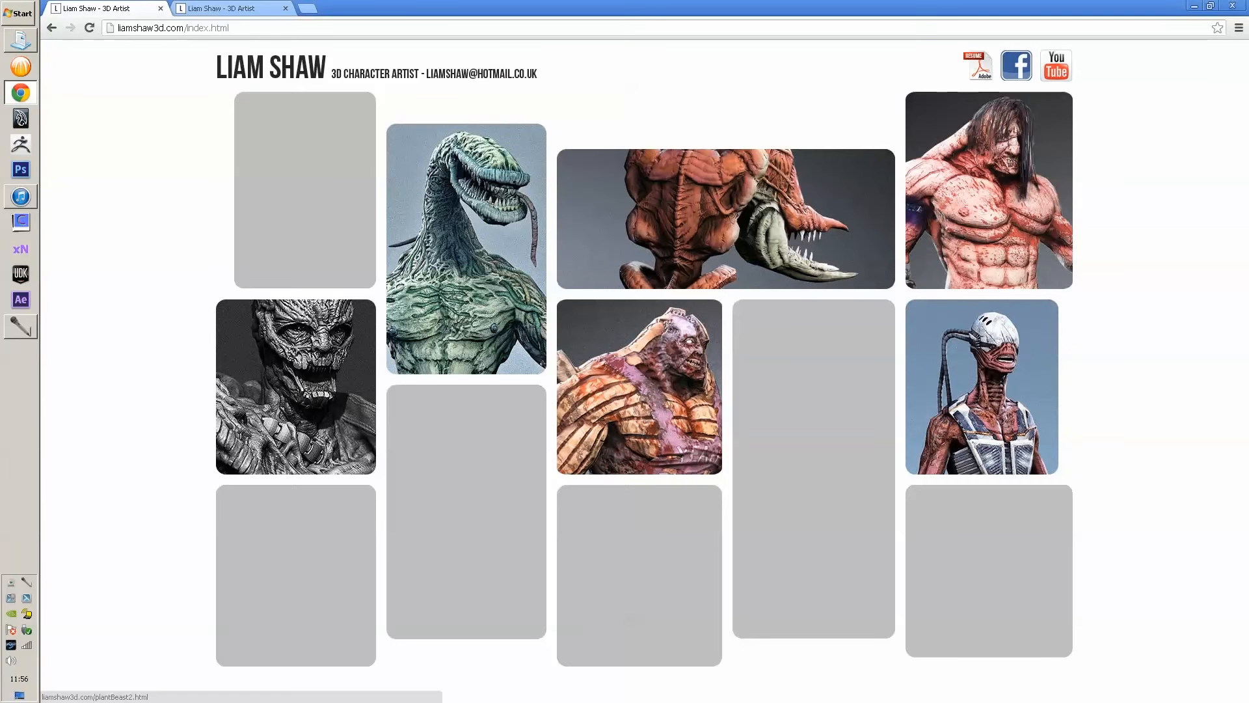
{"action": "left_click", "coordinate": [52, 28]}
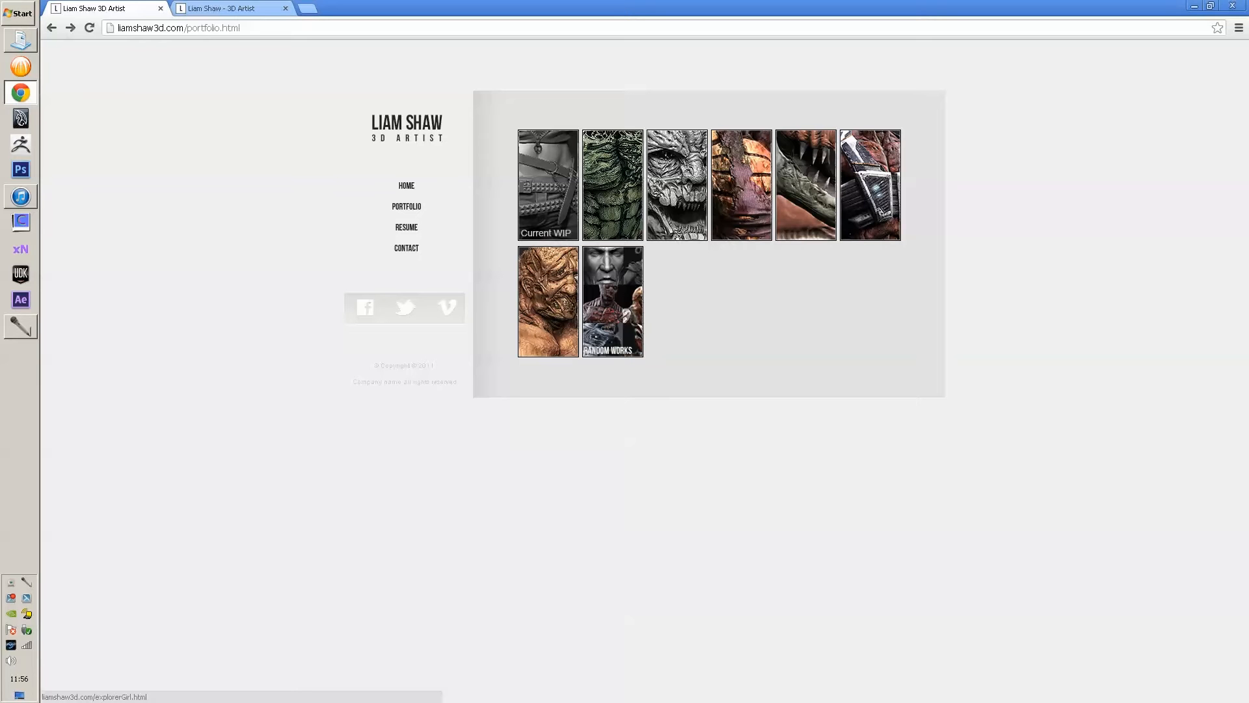
{"action": "key", "text": "ctrl+Tab"}
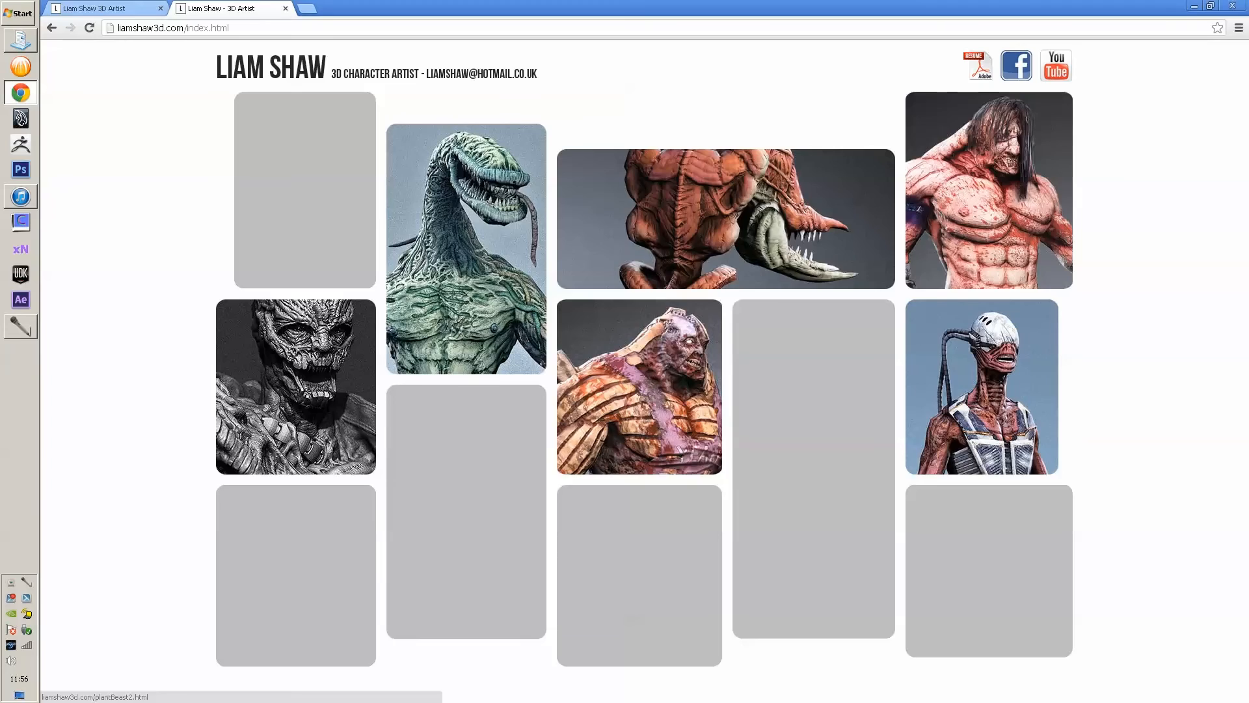
{"action": "left_click", "coordinate": [467, 248]}
- Scroll through the Plant Beast page, return to the gallery home, and launch Photoshop
{"action": "scroll", "coordinate": [466, 249], "scroll_direction": "down", "scroll_amount": 20}
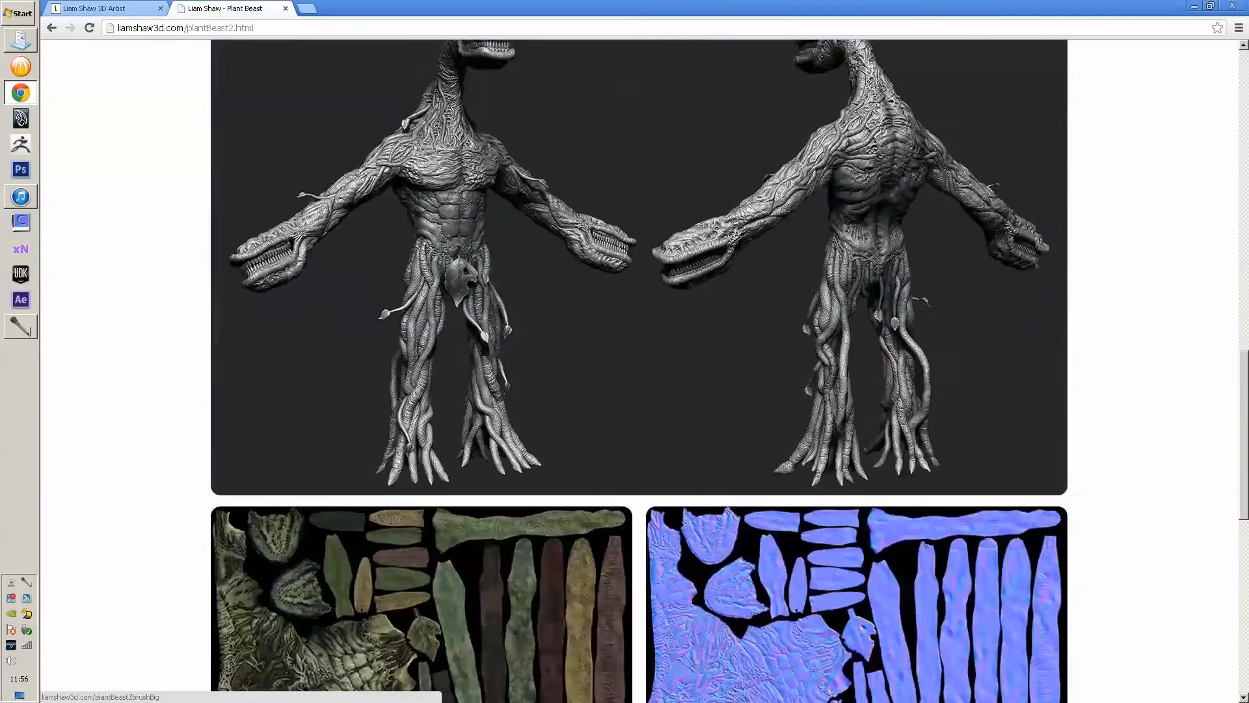
{"action": "scroll", "coordinate": [467, 249], "scroll_direction": "up", "scroll_amount": 20}
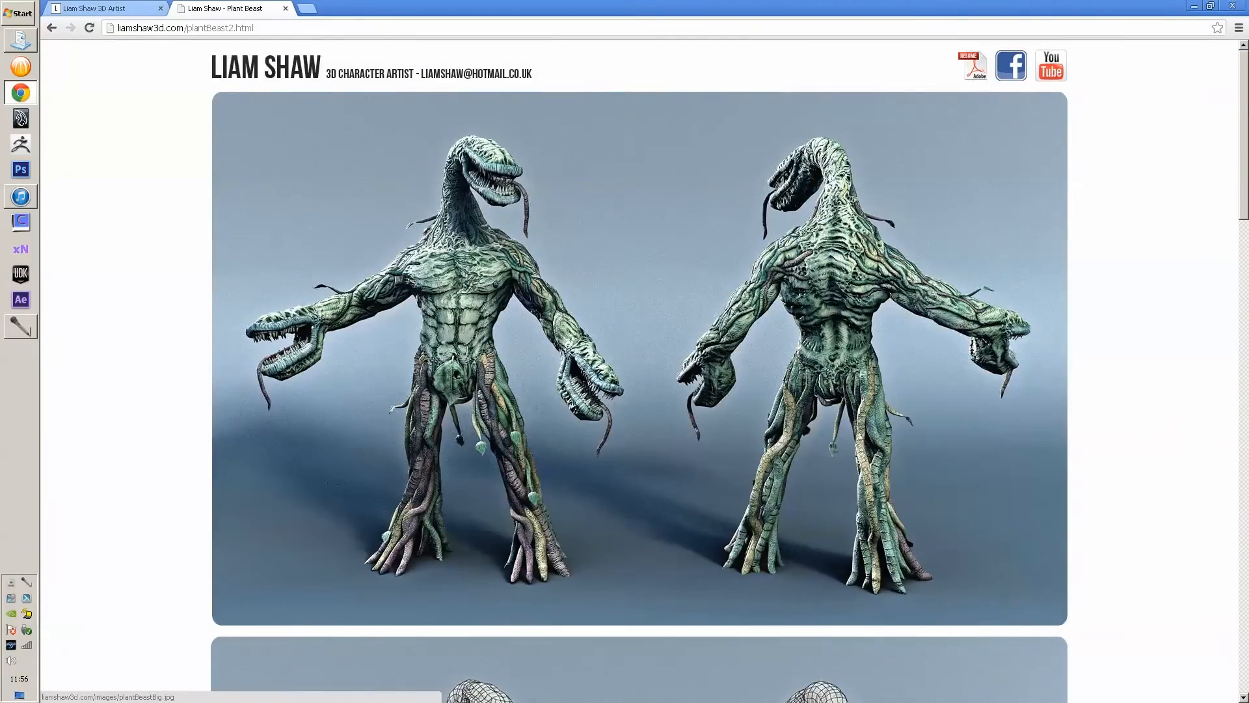
{"action": "left_click", "coordinate": [293, 68]}
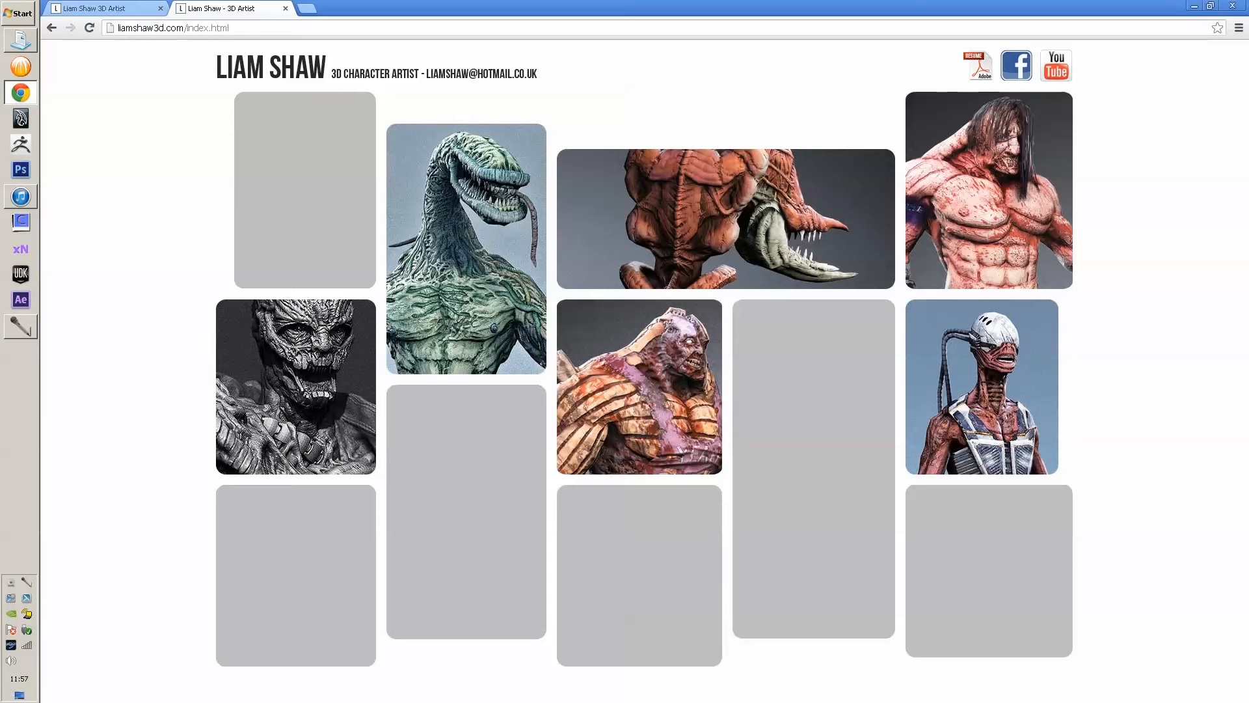
{"action": "left_click", "coordinate": [20, 169]}
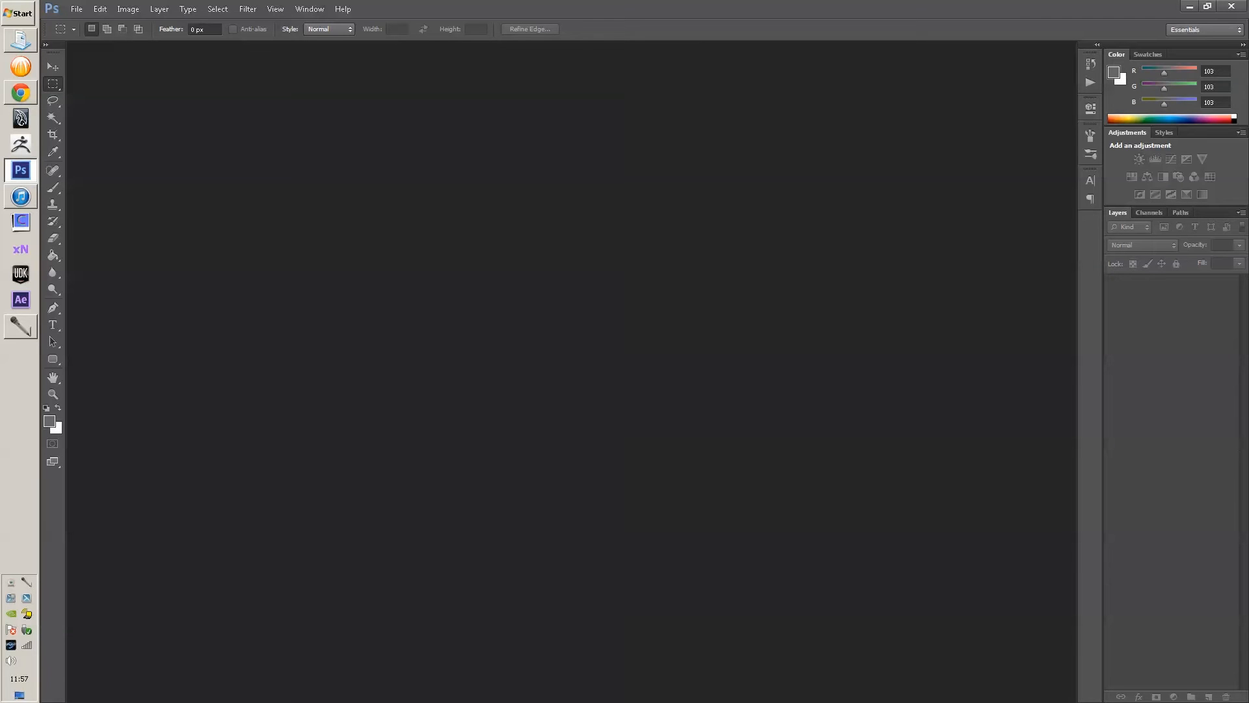
- Create a new document with mistyped dimensions, then close the wrongly sized document
{"action": "left_click", "coordinate": [76, 9]}
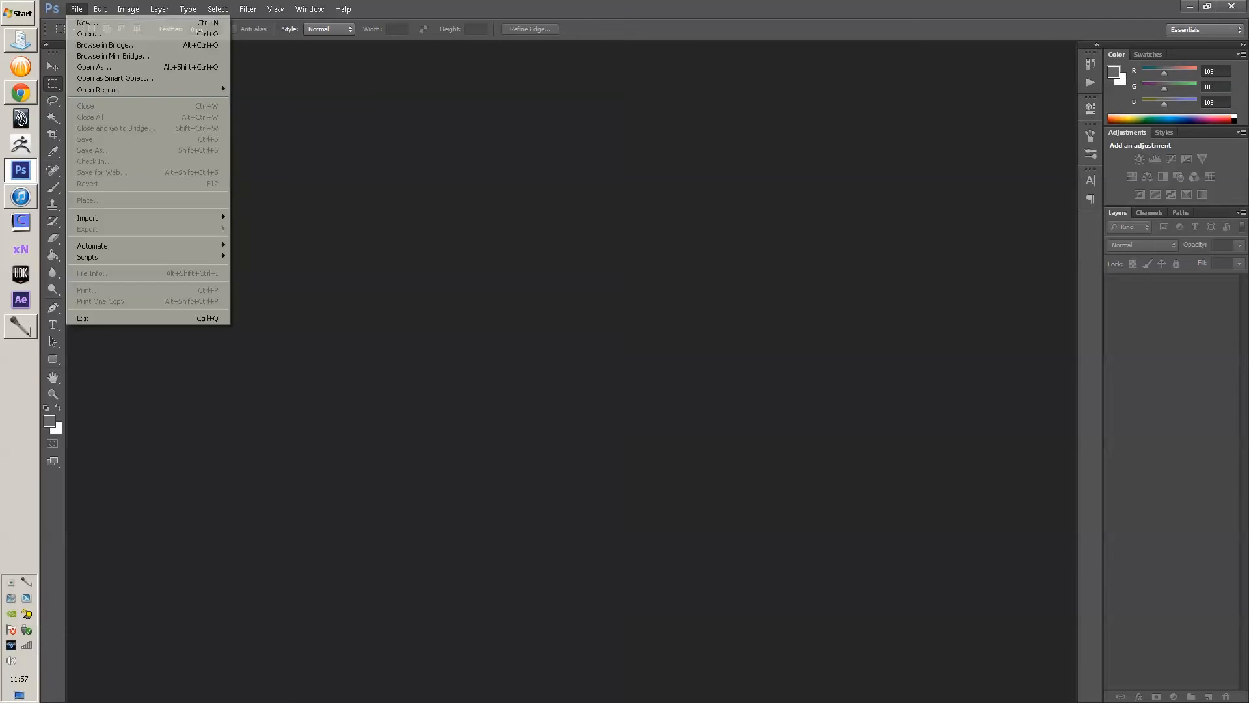
{"action": "left_click", "coordinate": [76, 9]}
{"action": "left_click", "coordinate": [76, 9]}
{"action": "key", "text": "ctrl+n"}
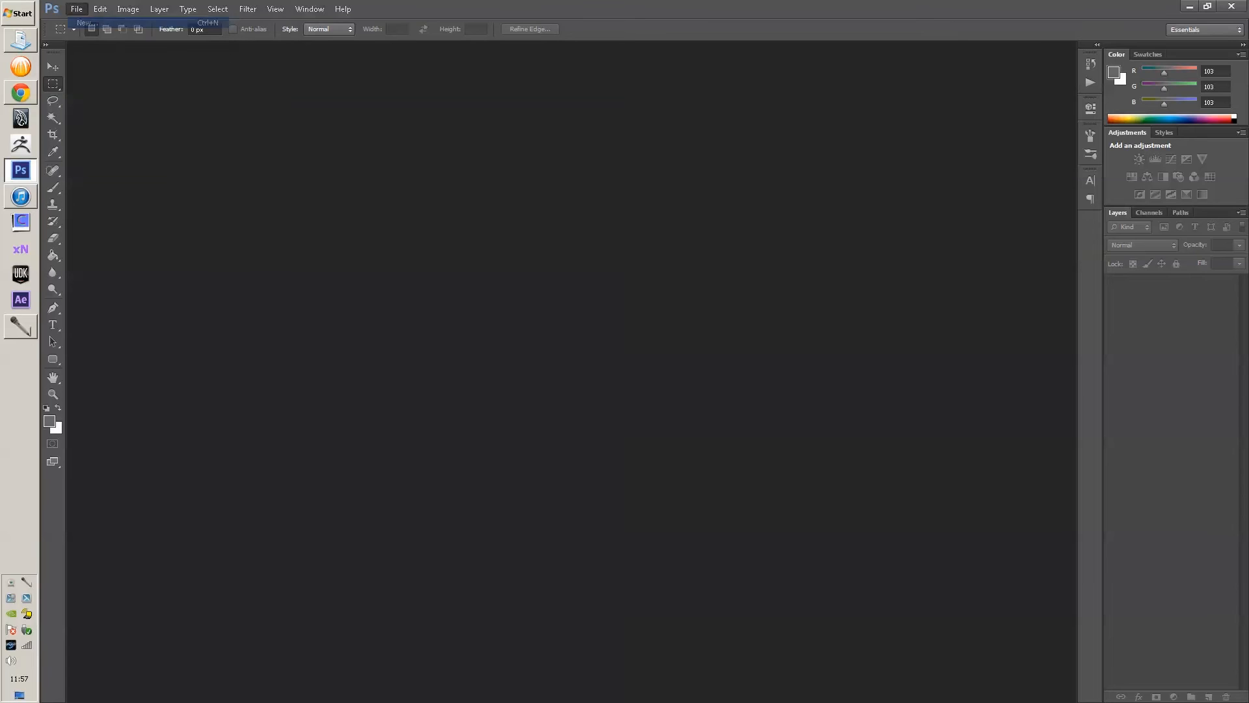
{"action": "key", "text": "Tab"}
{"action": "key", "text": "Tab"}
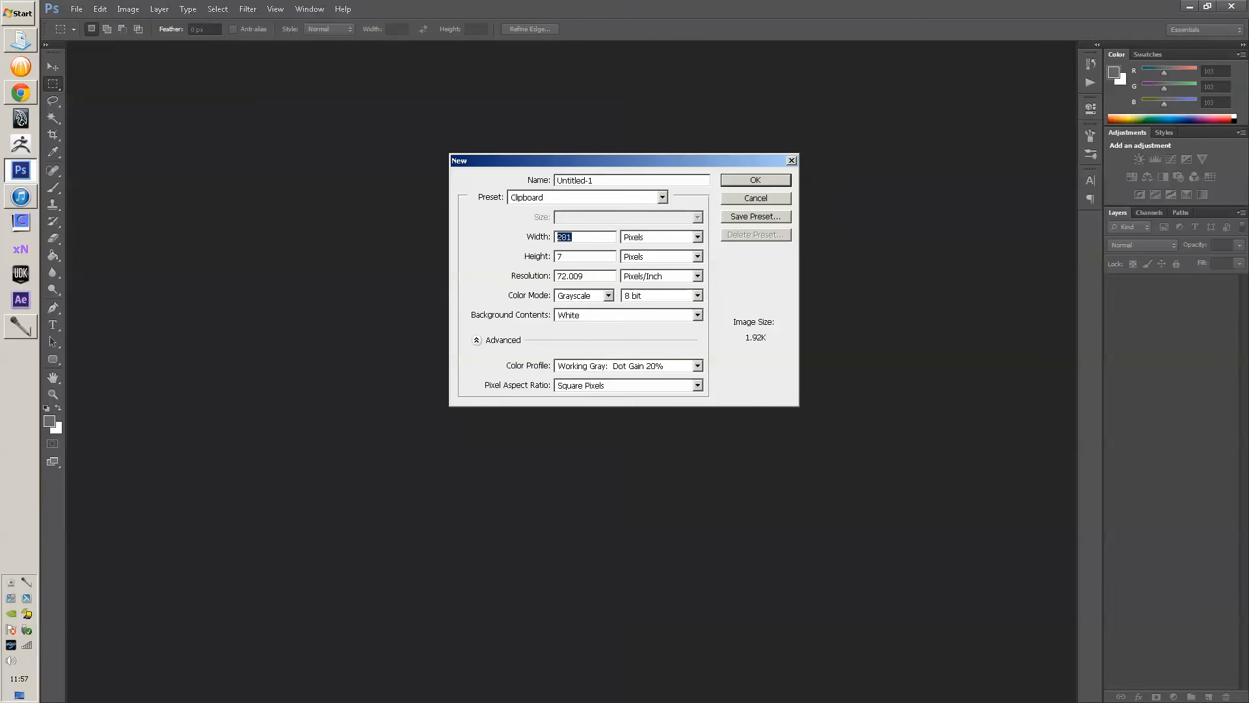
{"action": "type", "text": "200020200"}
{"action": "key", "text": "Return"}
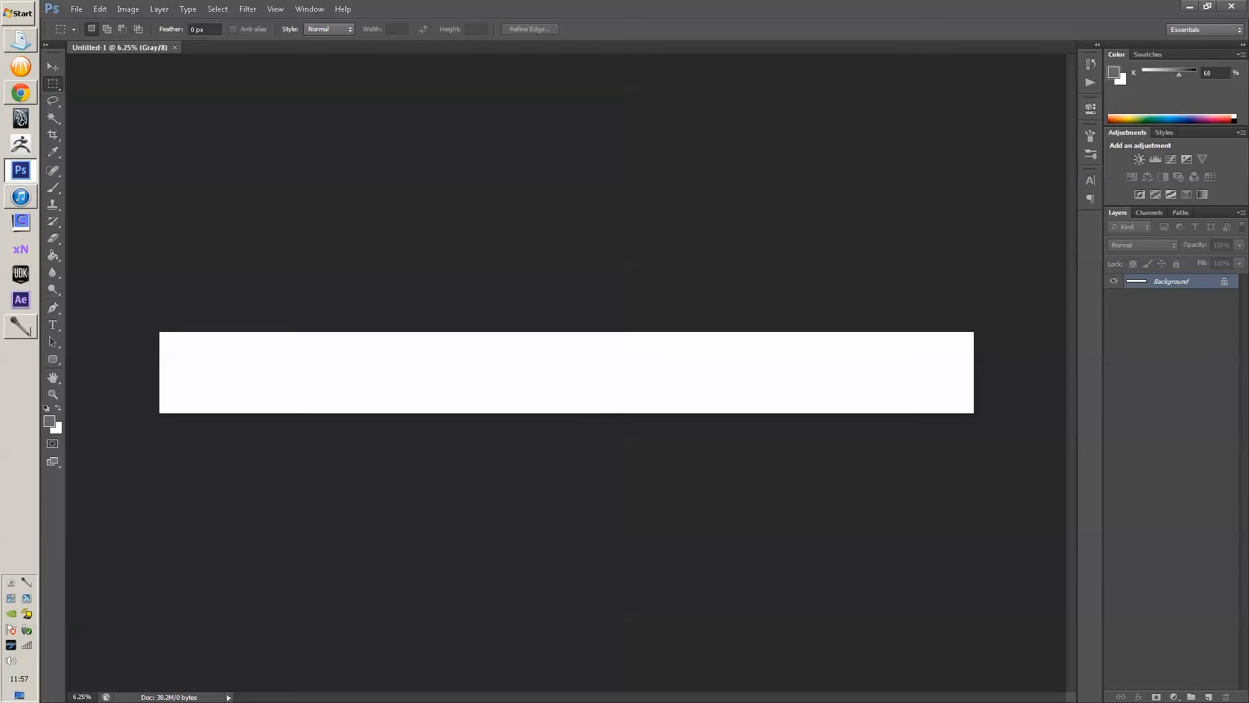
{"action": "key", "text": "ctrl+w"}
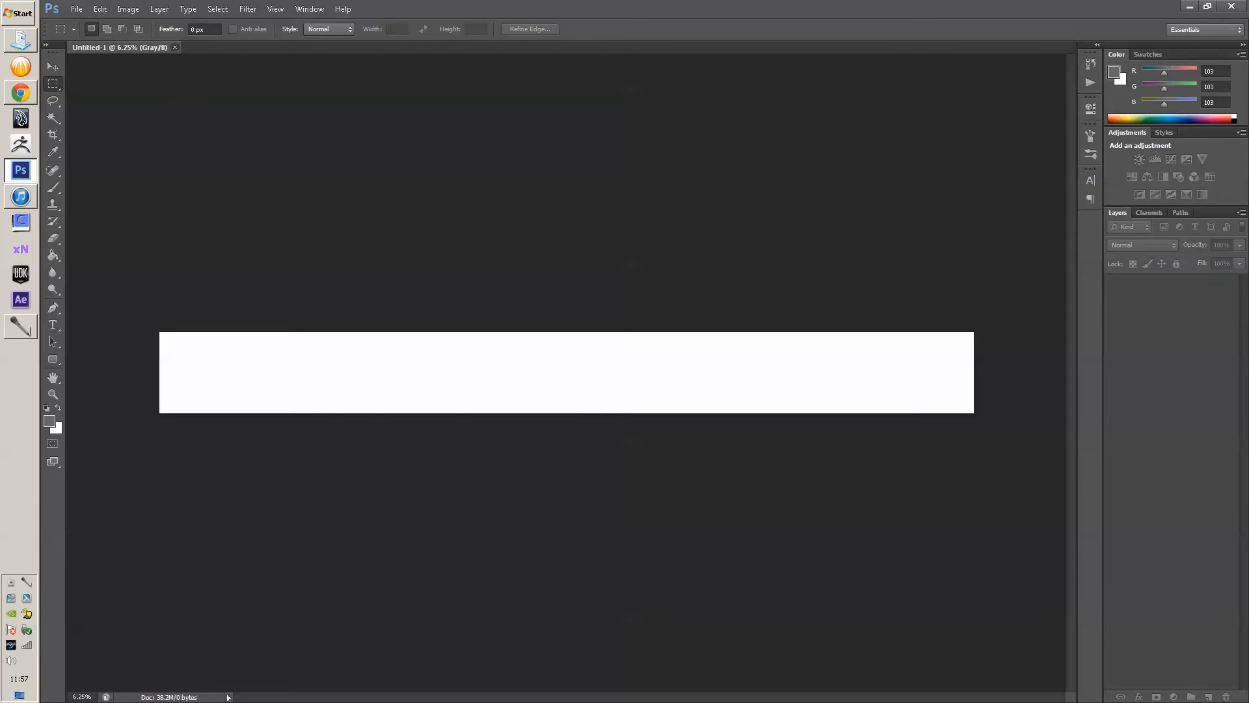
- Create a new 2000 × 2000 pixel document and view it at 100%
{"action": "key", "text": "alt+f"}
{"action": "key", "text": "Return"}
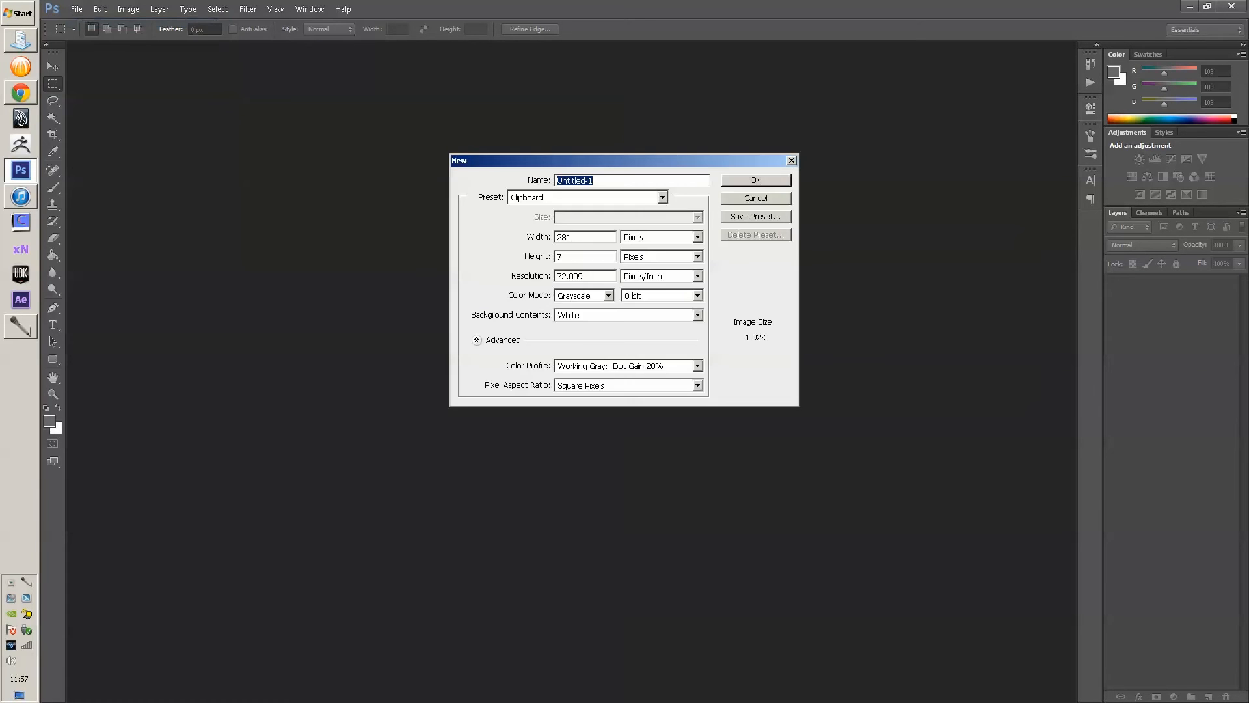
{"action": "key", "text": "Tab"}
{"action": "key", "text": "Tab"}
{"action": "type", "text": "2000"}
{"action": "key", "text": "Tab"}
{"action": "type", "text": "2000"}
{"action": "key", "text": "Return"}
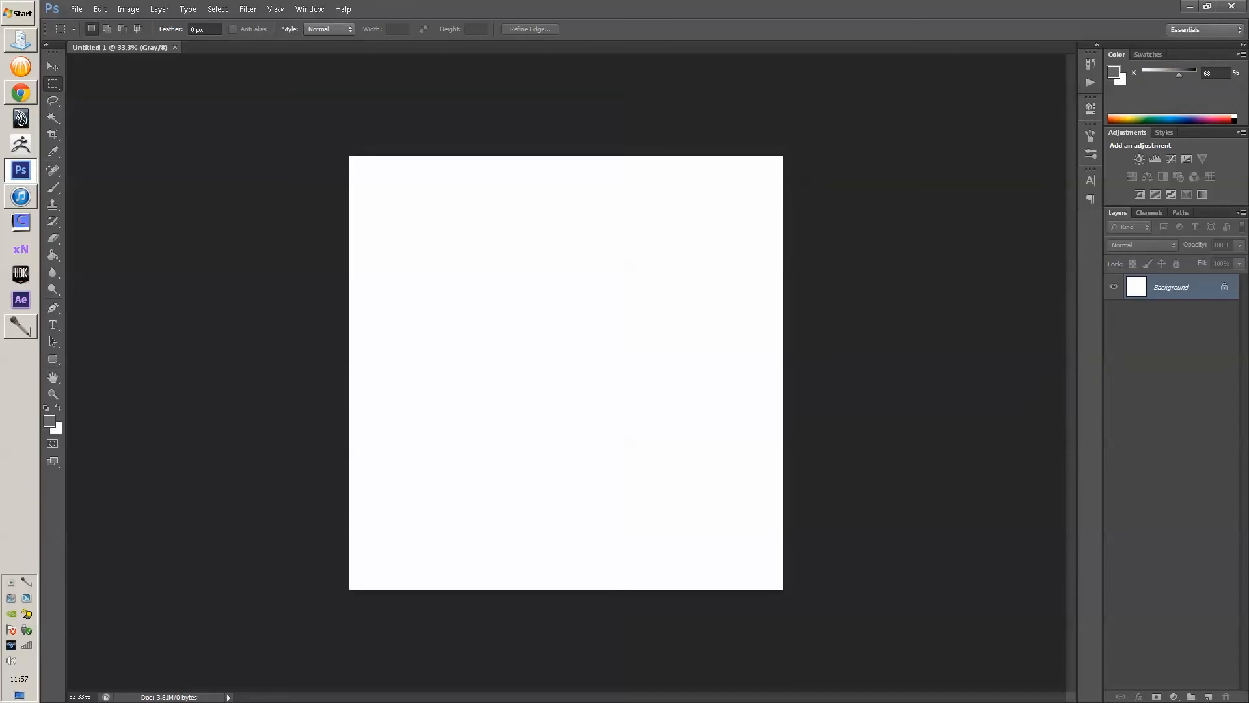
{"action": "key", "text": "ctrl+1"}
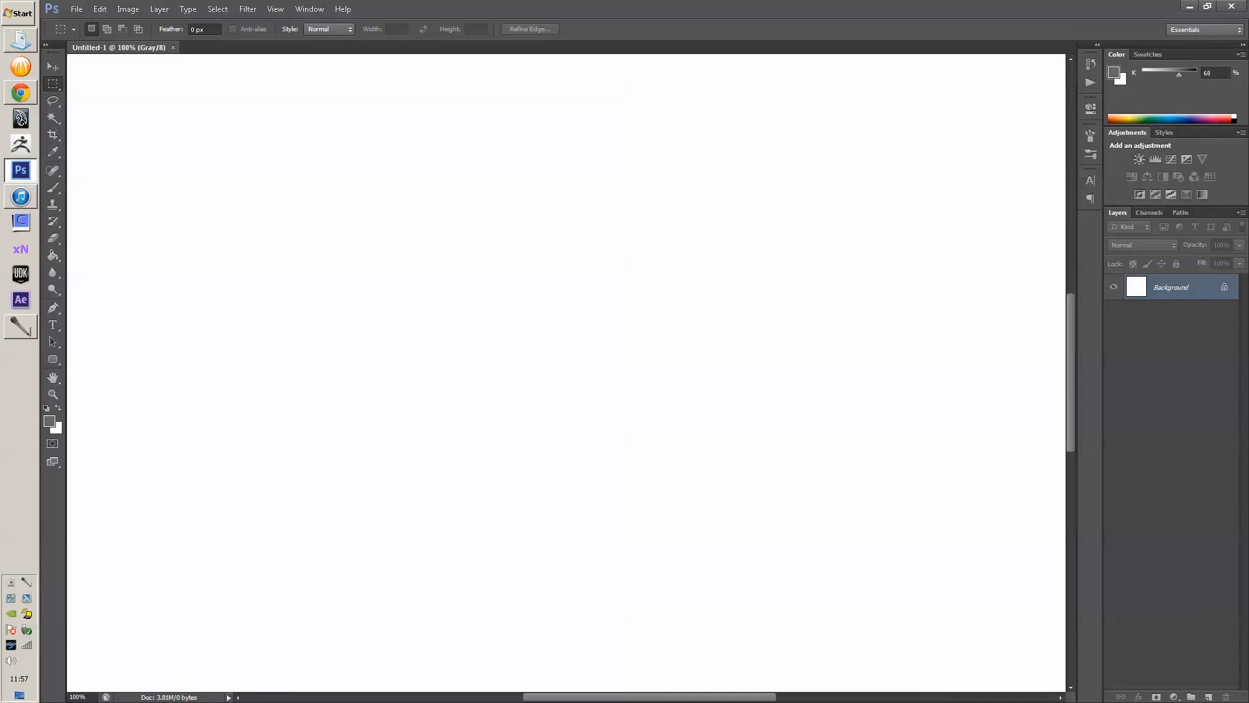
{"action": "key", "text": "c"}
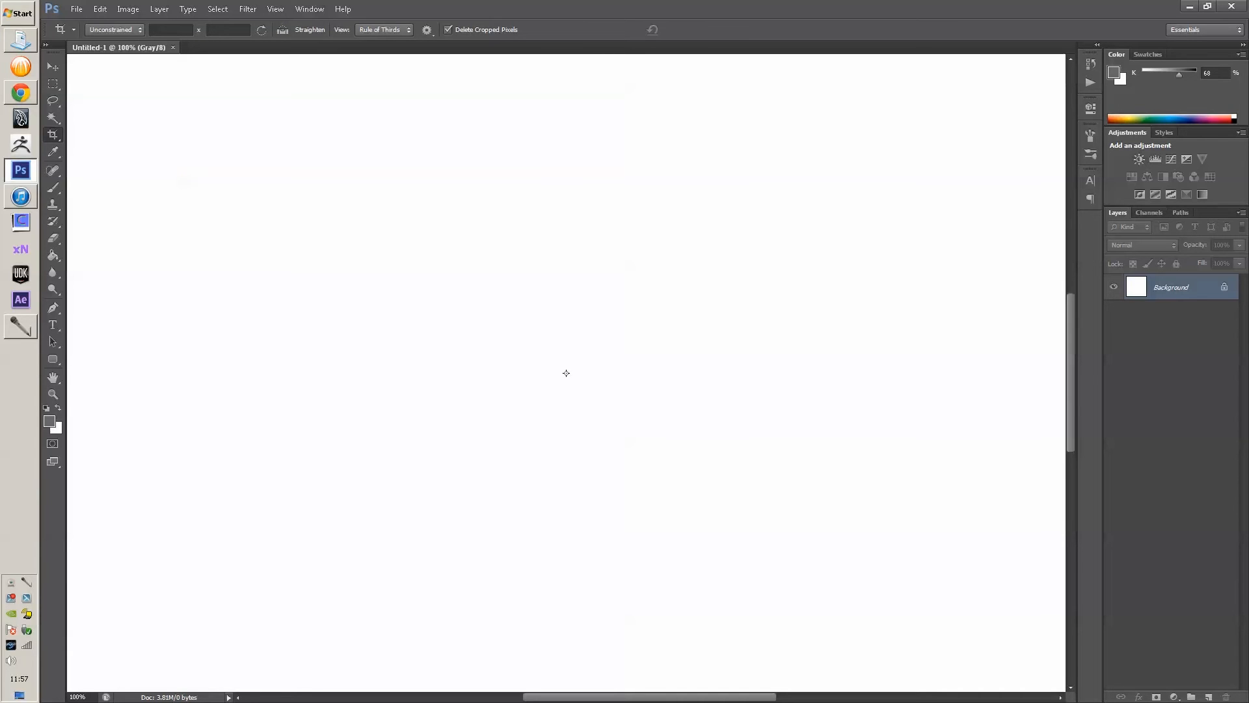
- Crop the blank canvas, then set its image size to 1350 × 950 pixels
{"action": "left_click_drag", "start_coordinate": [154, 68], "coordinate": [1028, 682]}
{"action": "key", "text": "Return"}
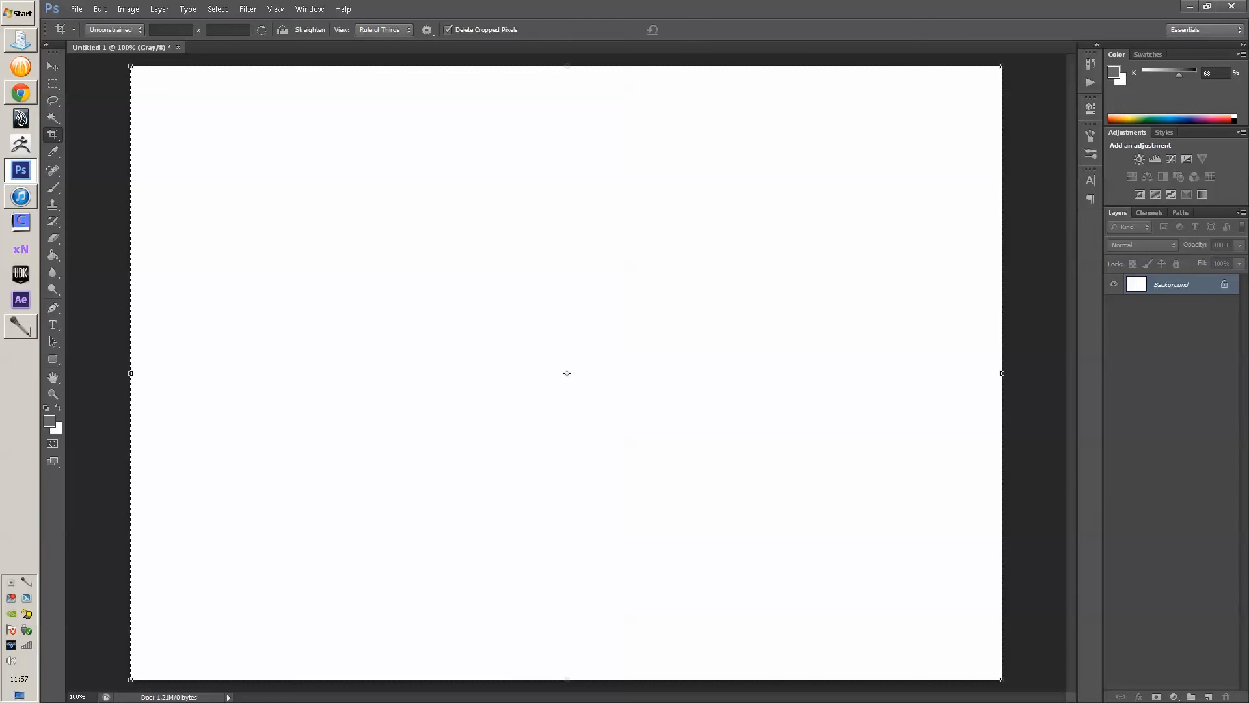
{"action": "left_click", "coordinate": [128, 9]}
{"action": "left_click", "coordinate": [149, 96]}
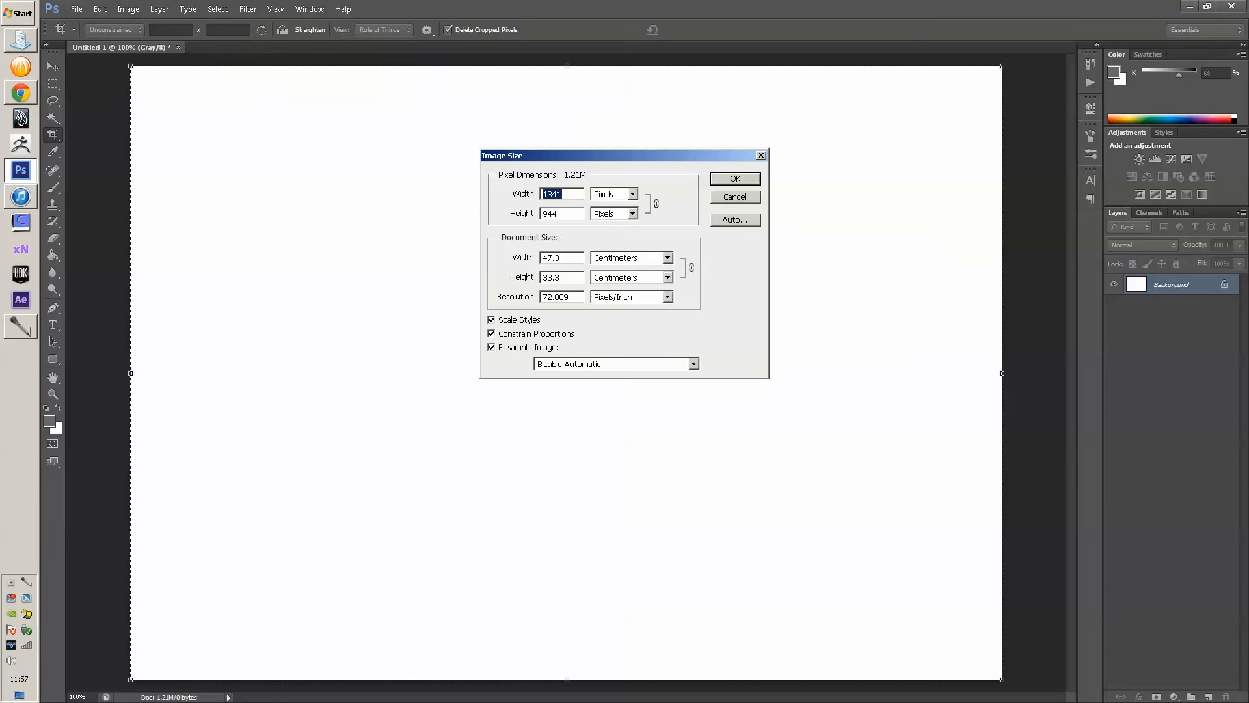
{"action": "type", "text": "13"}
{"action": "key", "text": "ctrl+z"}
{"action": "type", "text": "50"}
{"action": "key", "text": "Return"}
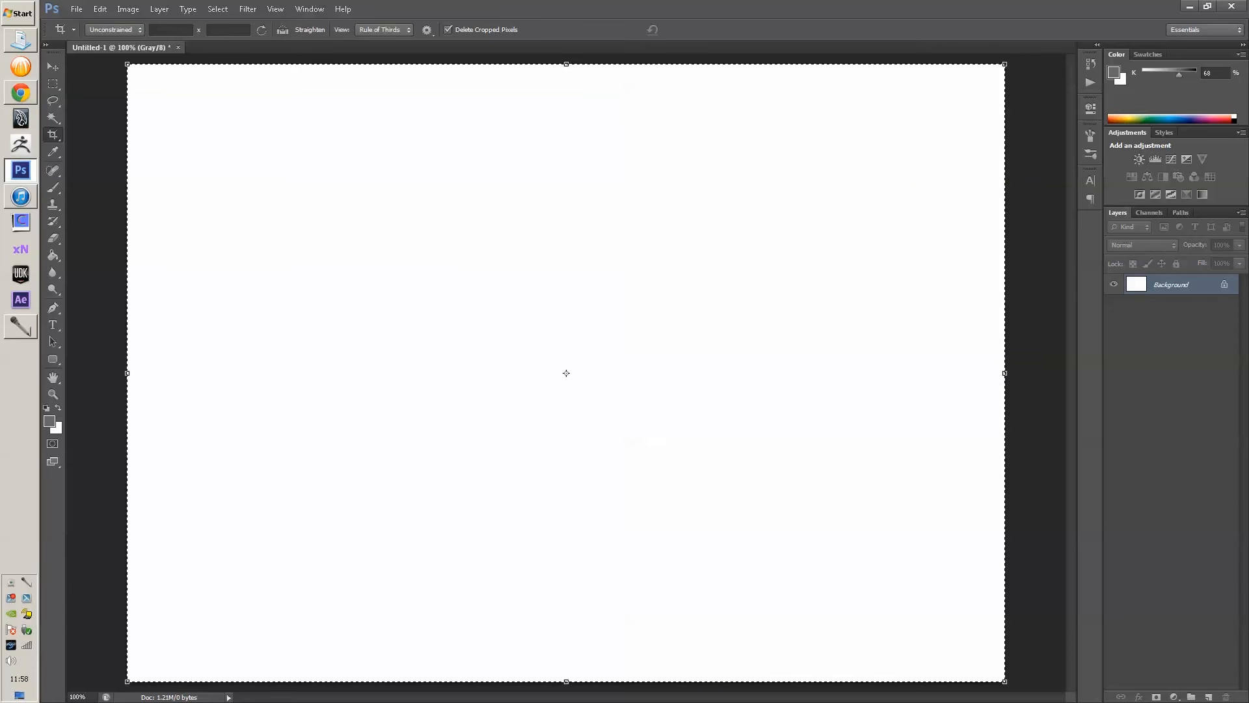
{"action": "key", "text": "v"}
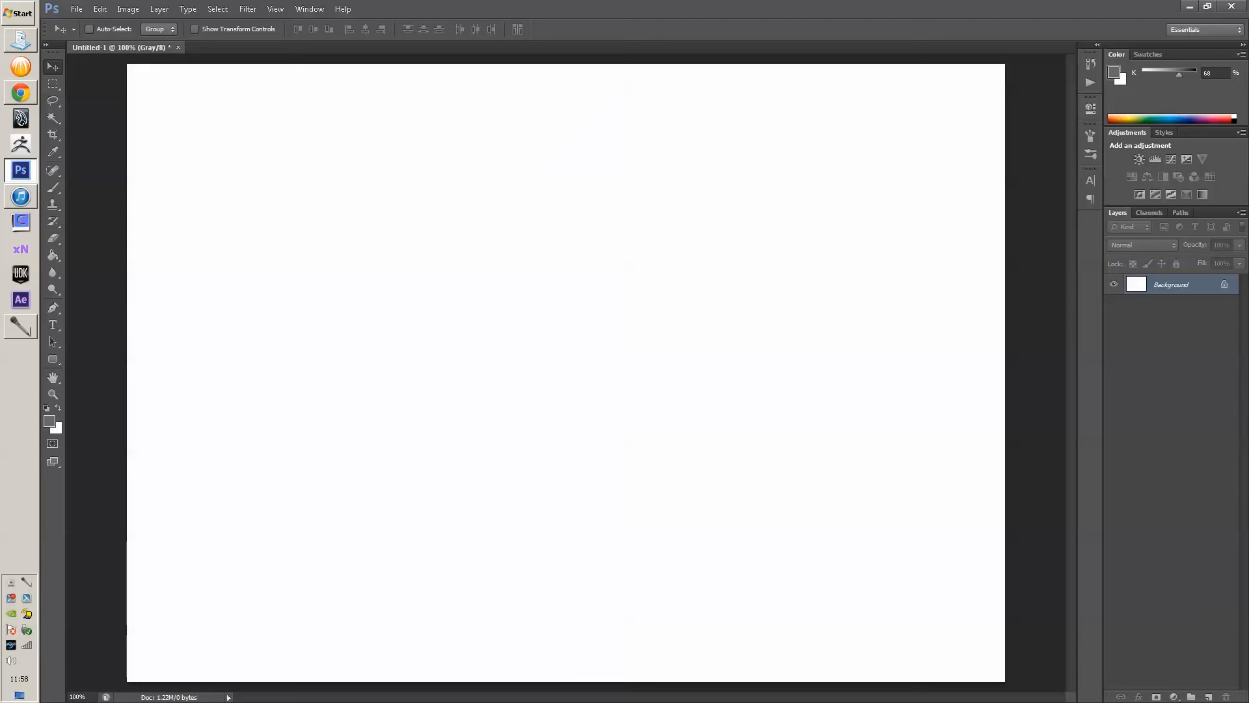
{"action": "key", "text": "m"}
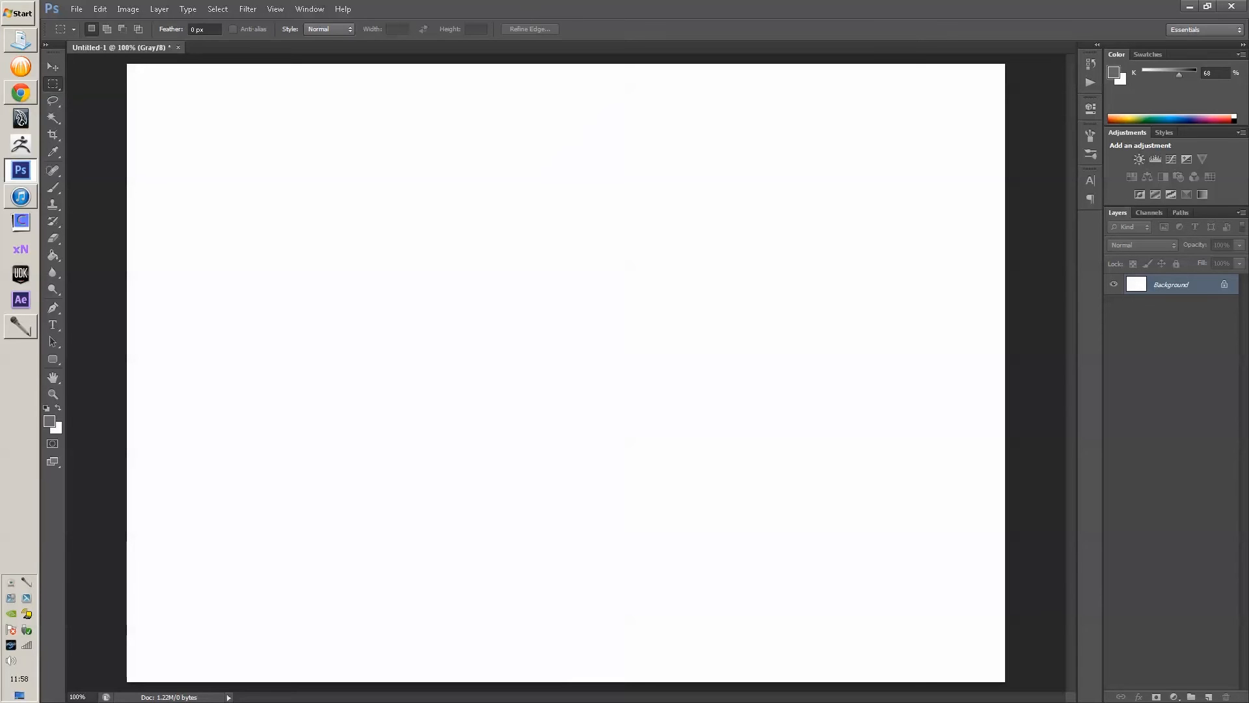
{"action": "left_click_drag", "start_coordinate": [125, 63], "coordinate": [1016, 127]}
{"action": "key", "text": "ctrl+d"}
{"action": "mouse_move", "coordinate": [126, 63]}
{"action": "left_mouse_down"}
{"action": "mouse_move", "coordinate": [1129, 106]}
{"action": "mouse_move", "coordinate": [1129, 121]}
{"action": "left_mouse_up"}
{"action": "key", "text": "g"}
{"action": "left_click", "coordinate": [911, 94]}
{"action": "key", "text": "ctrl+d"}
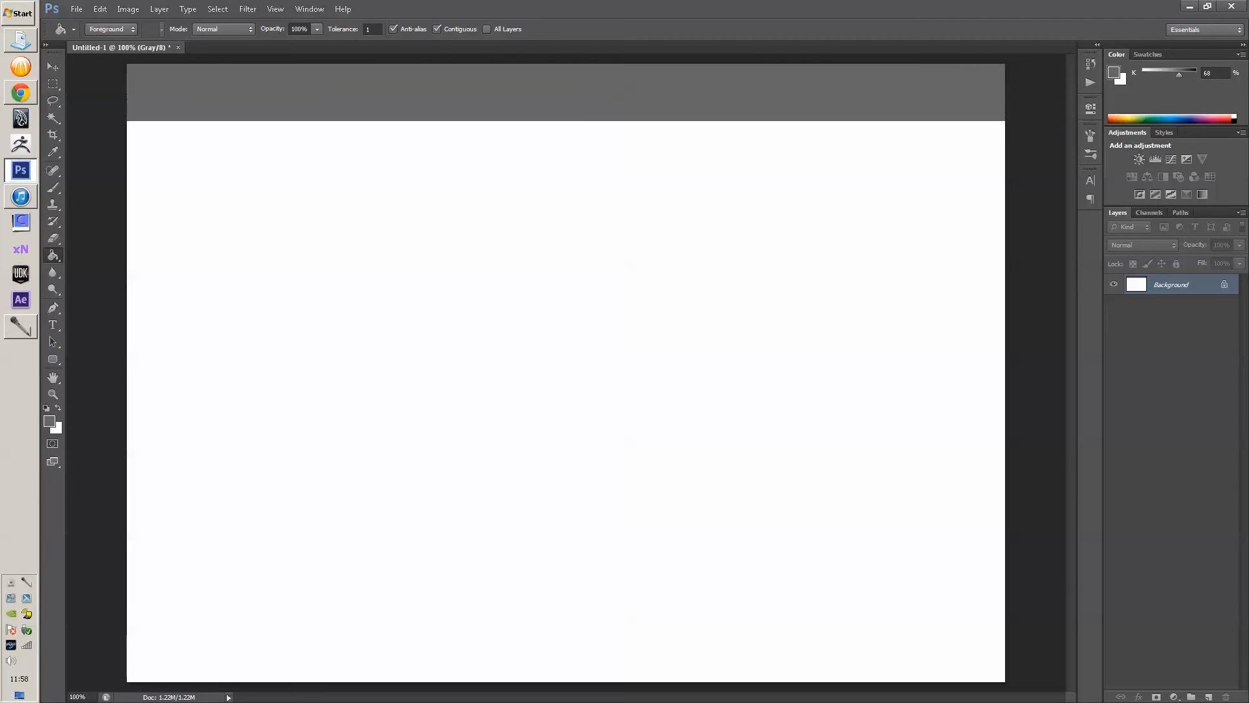
{"action": "key", "text": "m"}
{"action": "left_click_drag", "start_coordinate": [127, 133], "coordinate": [1135, 666]}
{"action": "key", "text": "g"}
{"action": "left_click", "coordinate": [140, 453]}
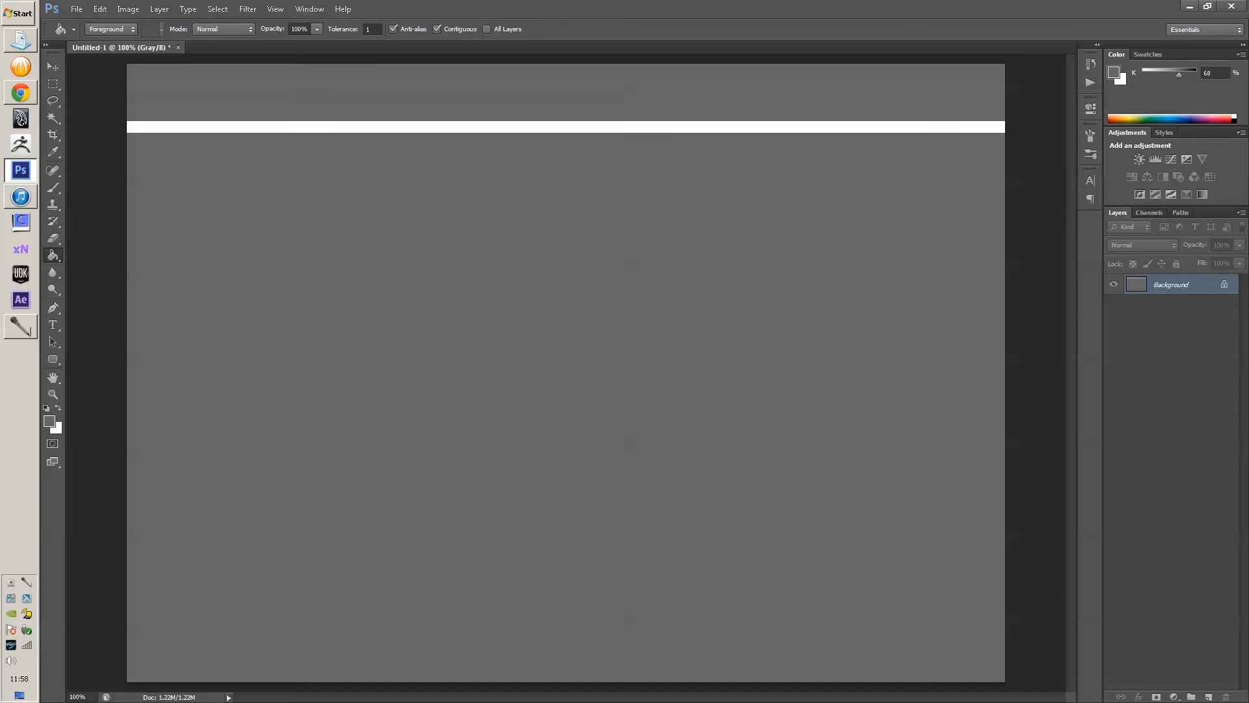
{"action": "key", "text": "ctrl+alt+z"}
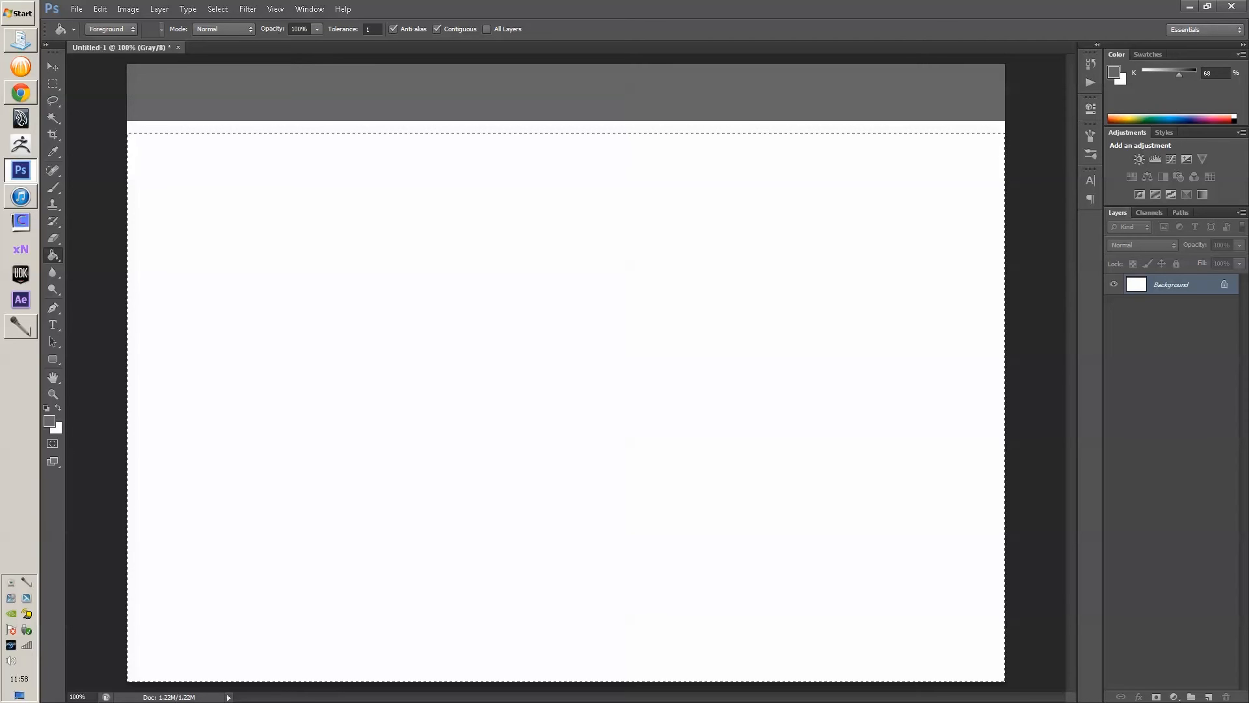
{"action": "key", "text": "ctrl+alt+z"}
{"action": "key", "text": "ctrl+alt+z"}
{"action": "key", "text": "ctrl+alt+z"}
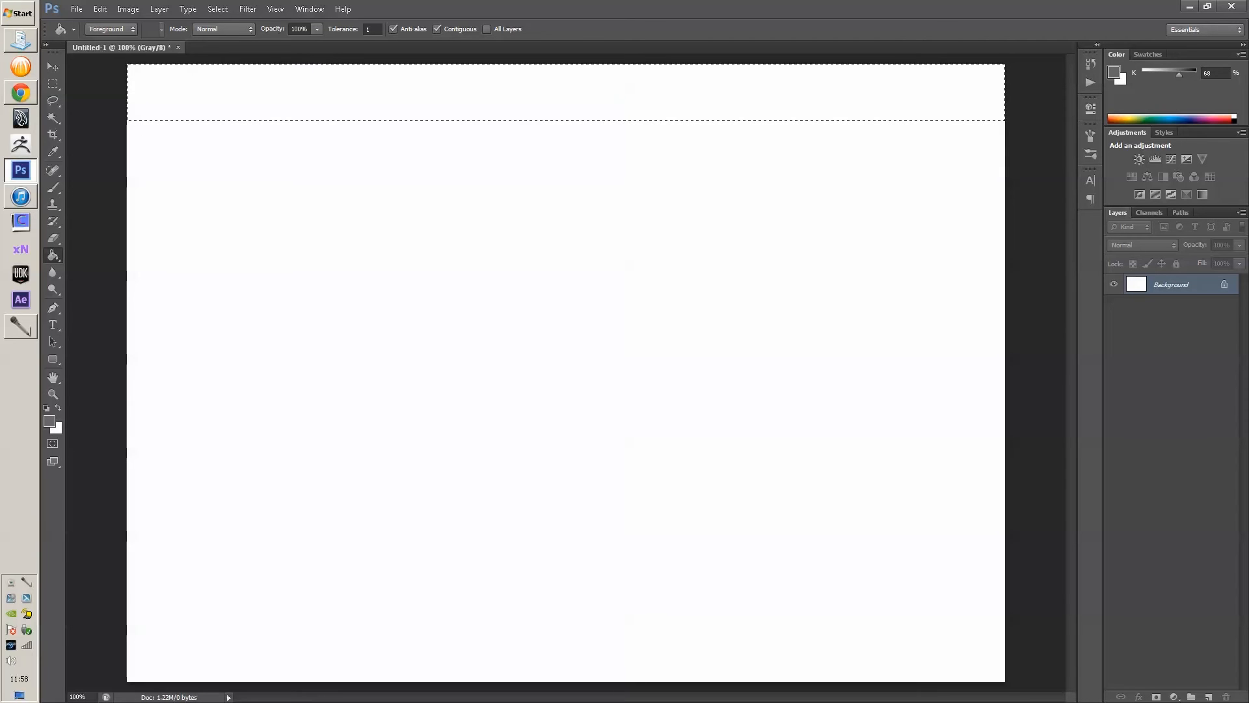
{"action": "key", "text": "ctrl+d"}
{"action": "key", "text": "t"}
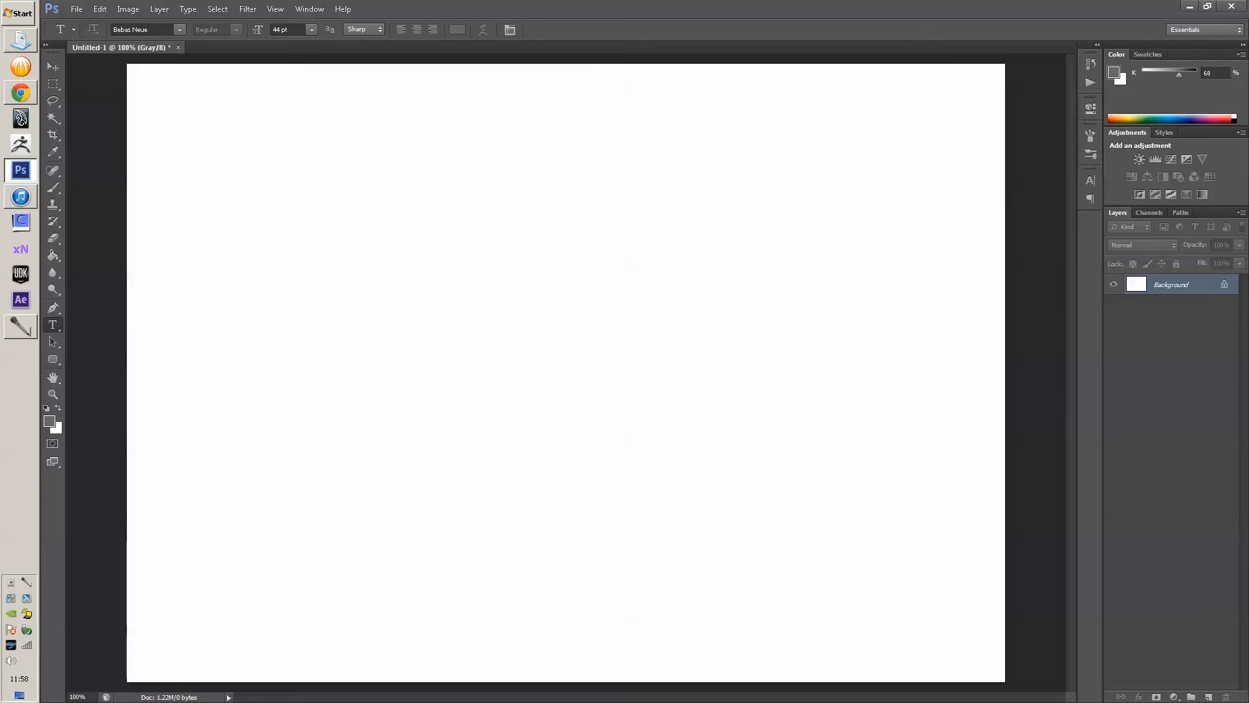
- Type the artist's name in a top-left text box and color it pure black
{"action": "left_click_drag", "start_coordinate": [127, 68], "coordinate": [404, 132]}
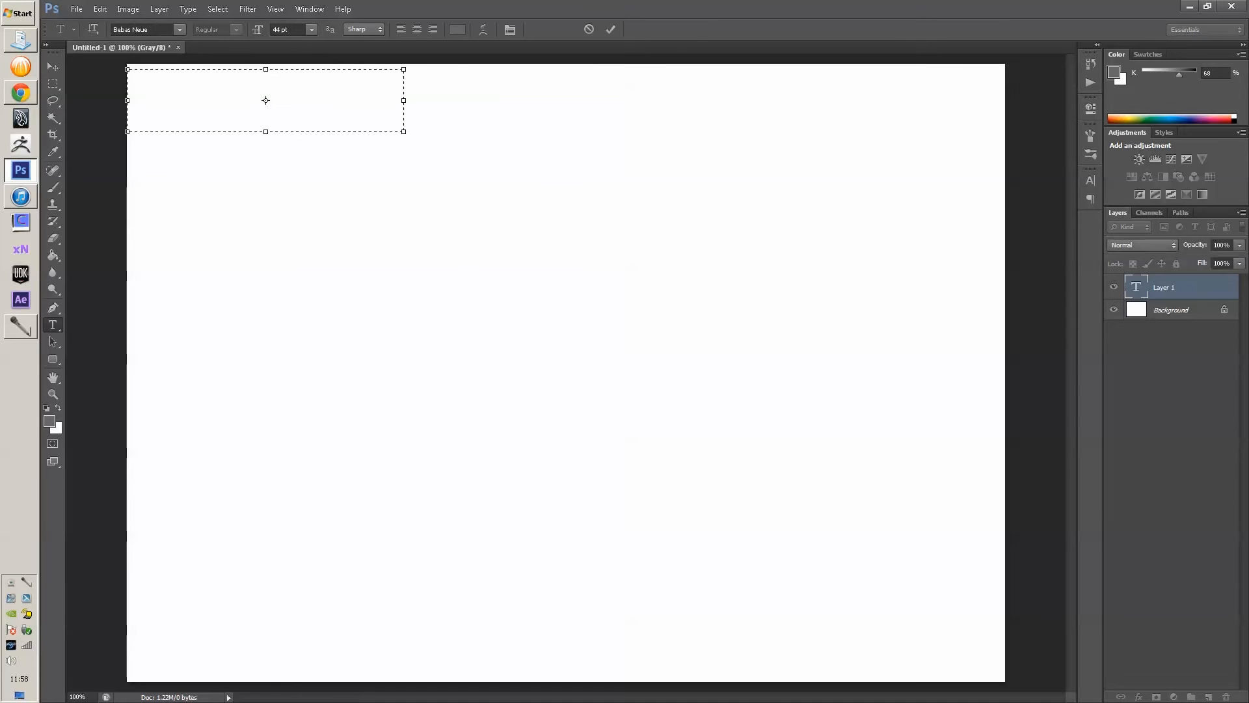
{"action": "type", "text": "LIAM S "}
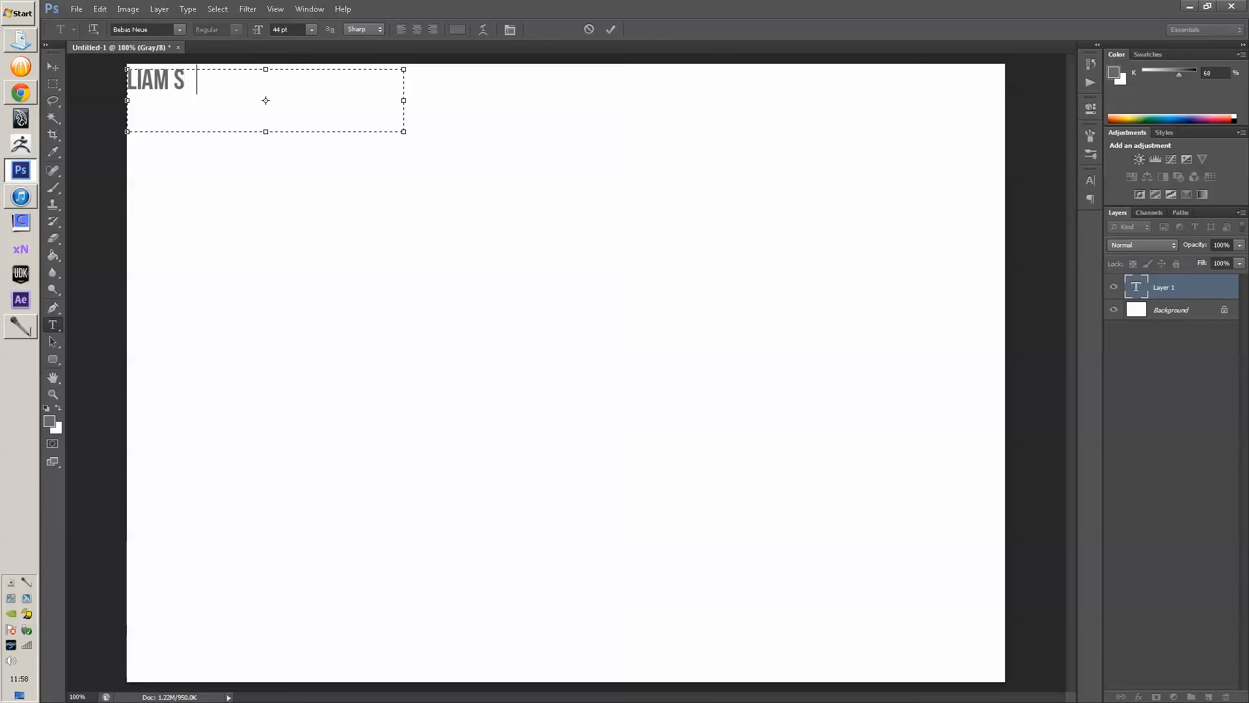
{"action": "type", "text": "HAW"}
{"action": "key", "text": "ctrl+a"}
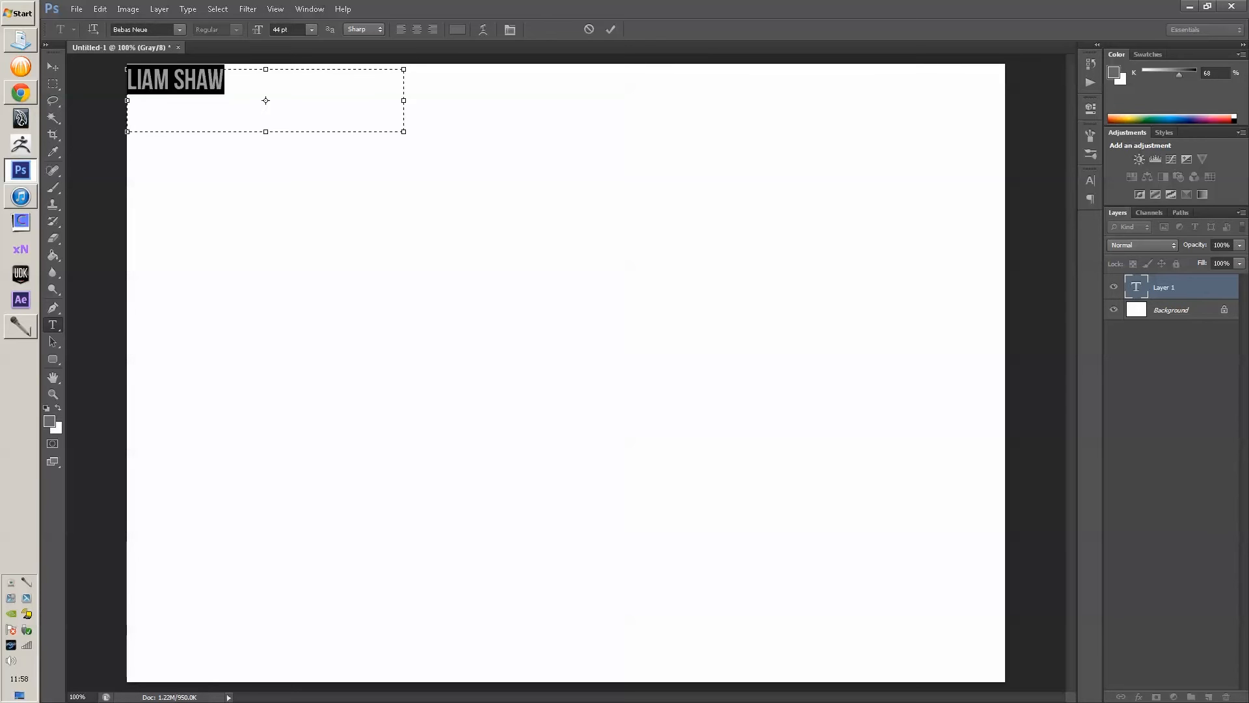
{"action": "left_click", "coordinate": [457, 29]}
{"action": "left_click_drag", "start_coordinate": [631, 284], "coordinate": [631, 351]}
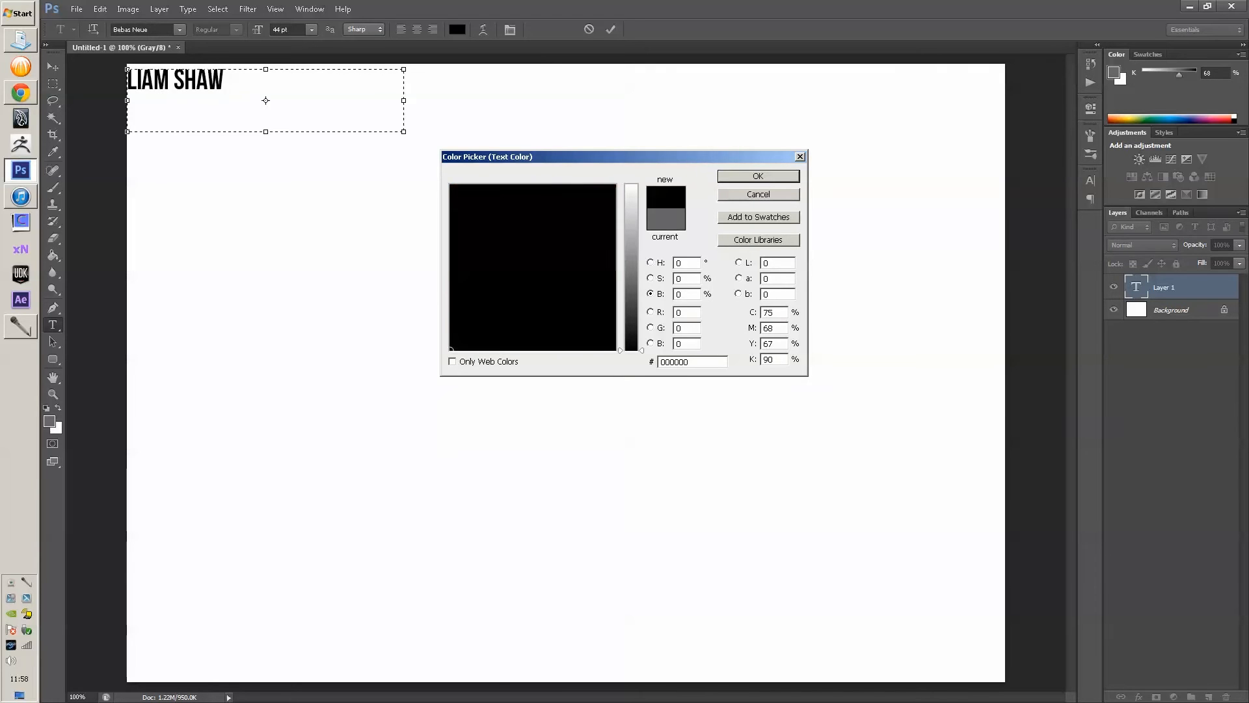
{"action": "key", "text": "Return"}
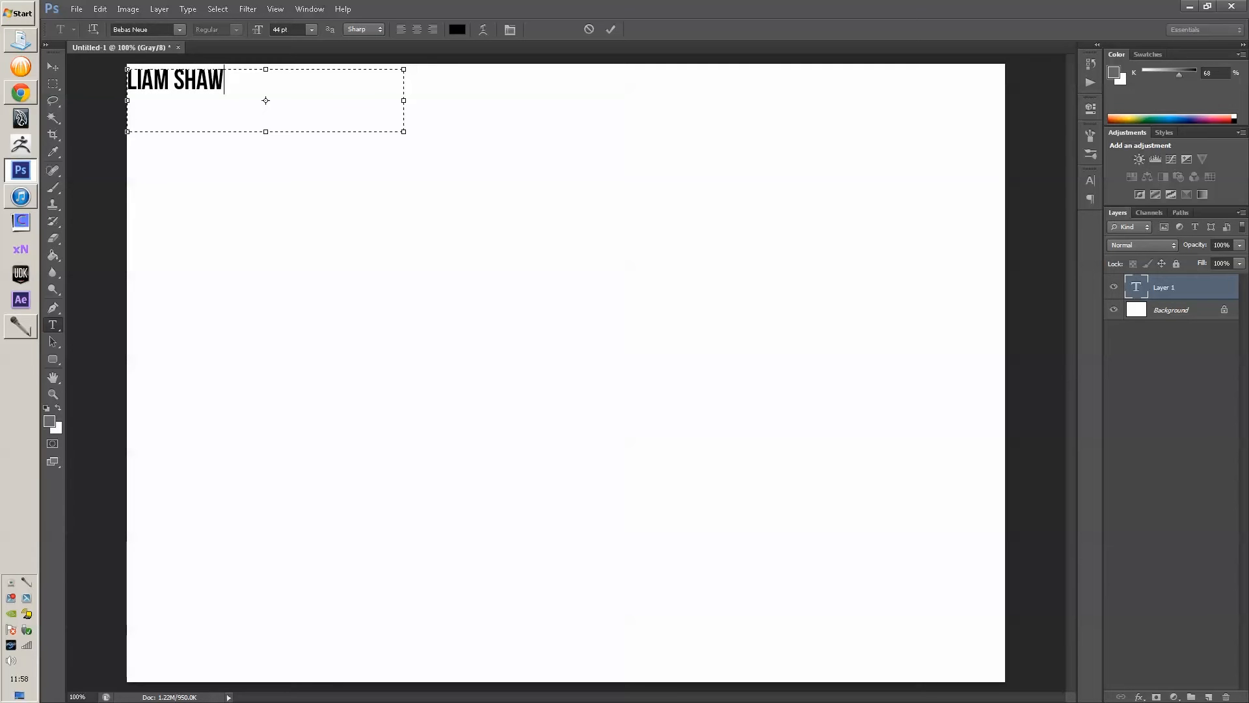
{"action": "key", "text": "ctrl+Return"}
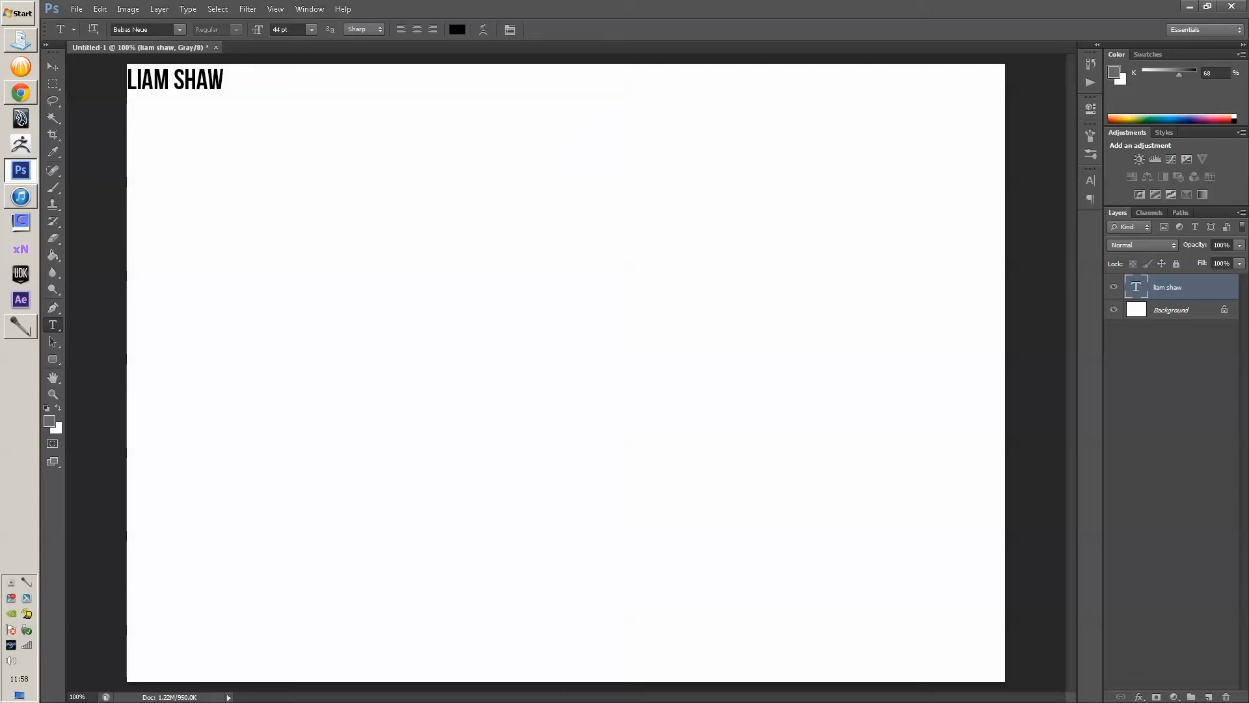
- Re-edit the name text, delete the stray typed letters, and commit it
{"action": "left_click", "coordinate": [209, 81]}
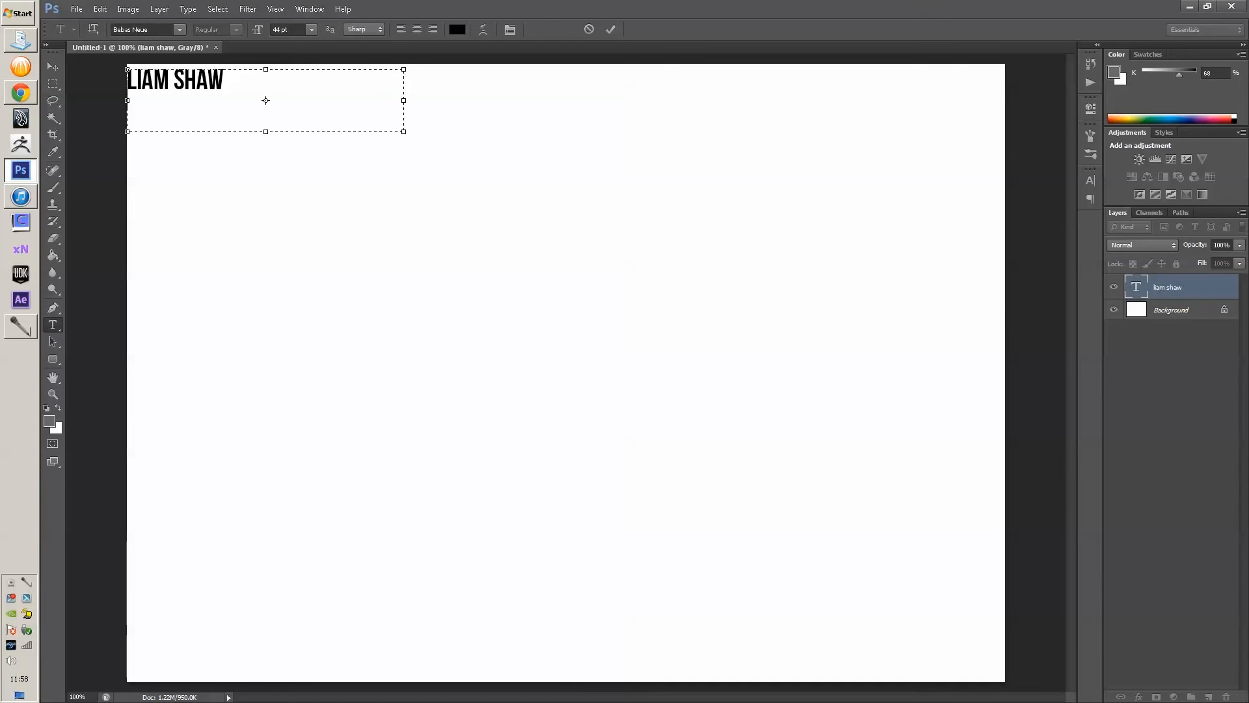
{"action": "key", "text": "Return"}
{"action": "type", "text": "ghjgyhj"}
{"action": "key", "text": "BackSpace"}
{"action": "key", "text": "BackSpace"}
{"action": "key", "text": "BackSpace"}
{"action": "key", "text": "BackSpace"}
{"action": "key", "text": "BackSpace"}
{"action": "key", "text": "BackSpace"}
{"action": "key", "text": "BackSpace"}
{"action": "key", "text": "BackSpace"}
{"action": "key", "text": "ctrl+Return"}
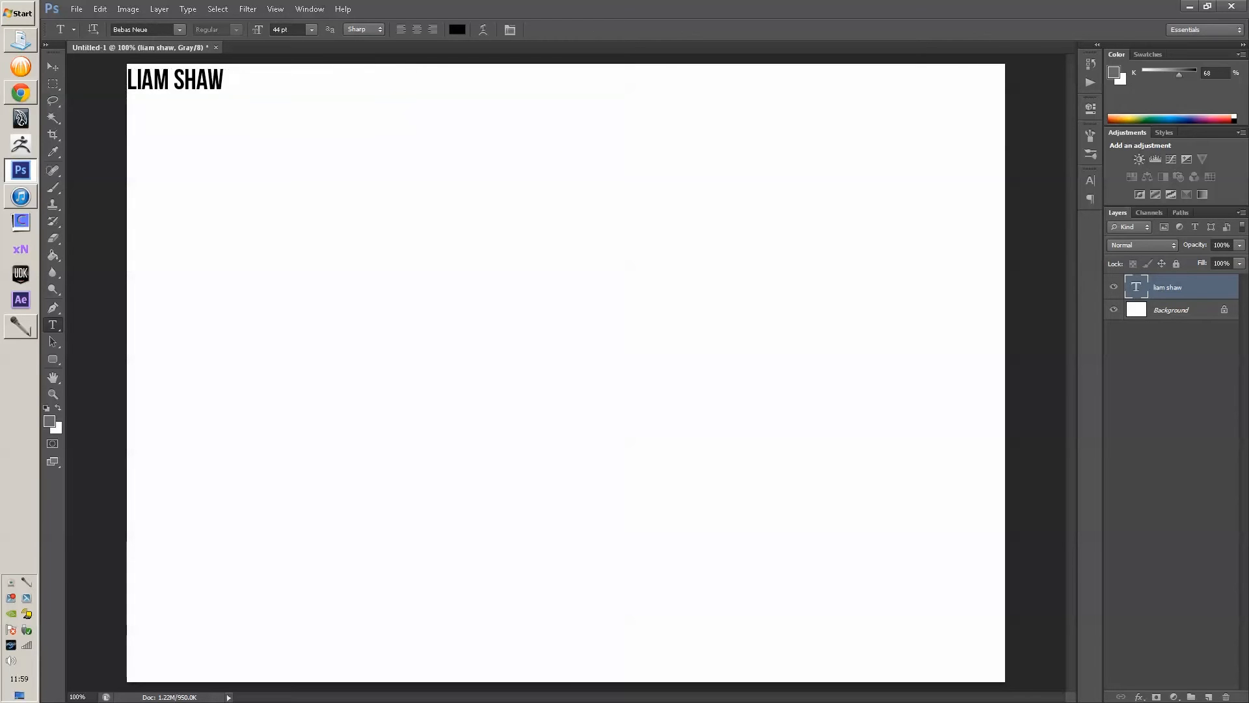
{"action": "key", "text": "v"}
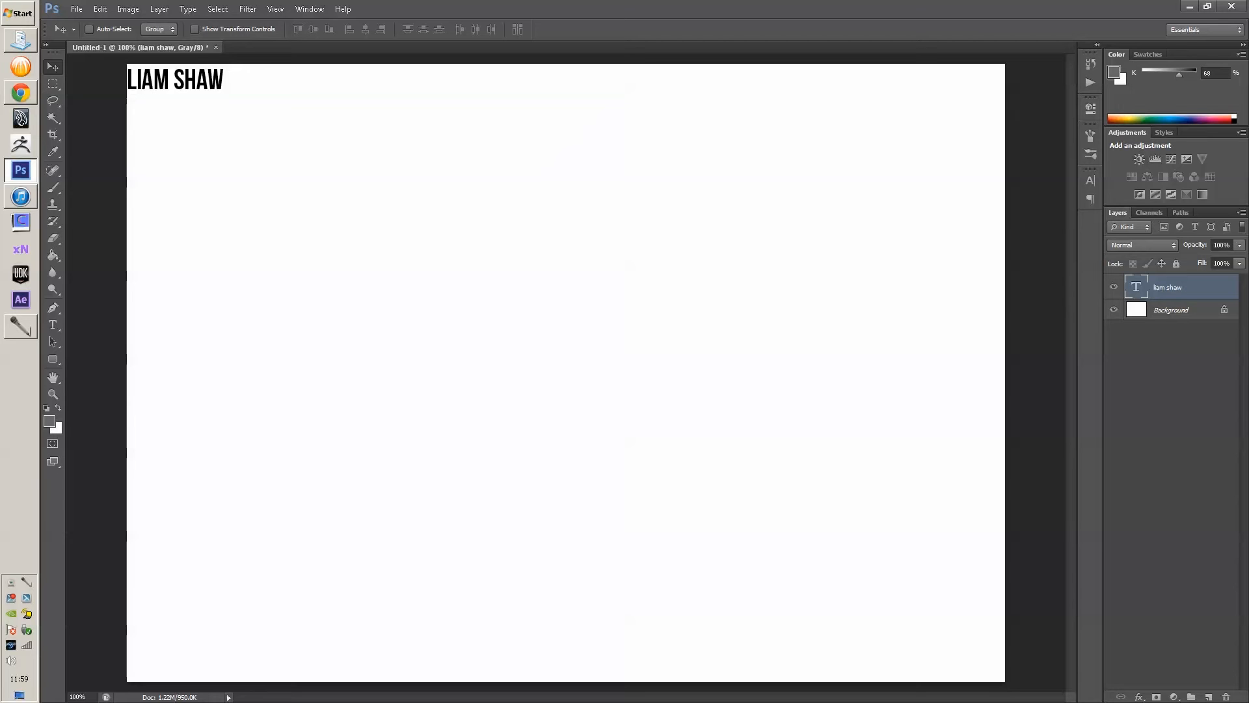
- Duplicate the name heading and retype the copy as '3D ARTIST' plus a contact e-mail
{"action": "mouse_move", "coordinate": [207, 55]}
{"action": "left_mouse_down"}
{"action": "mouse_move", "coordinate": [197, 59]}
{"action": "mouse_move", "coordinate": [215, 59]}
{"action": "mouse_move", "coordinate": [209, 42]}
{"action": "mouse_move", "coordinate": [195, 59]}
{"action": "mouse_move", "coordinate": [209, 44]}
{"action": "mouse_move", "coordinate": [213, 57]}
{"action": "left_mouse_up"}
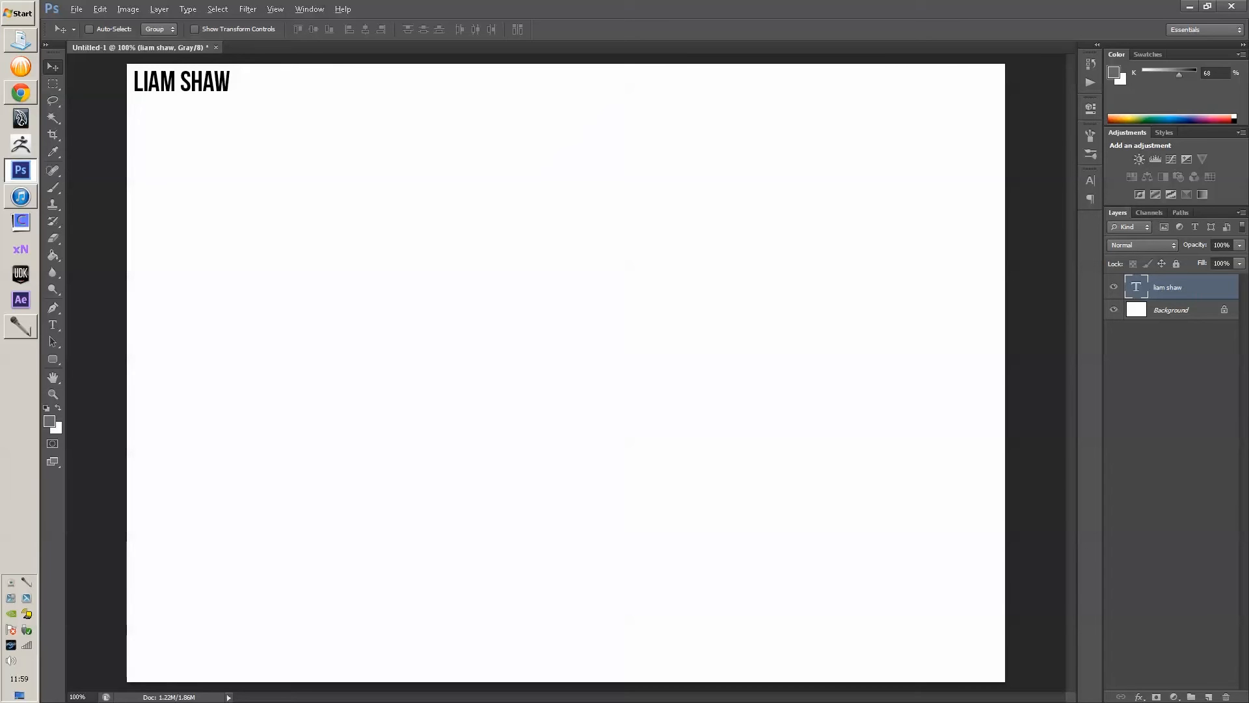
{"action": "left_click_drag", "start_coordinate": [179, 81], "coordinate": [284, 84]}
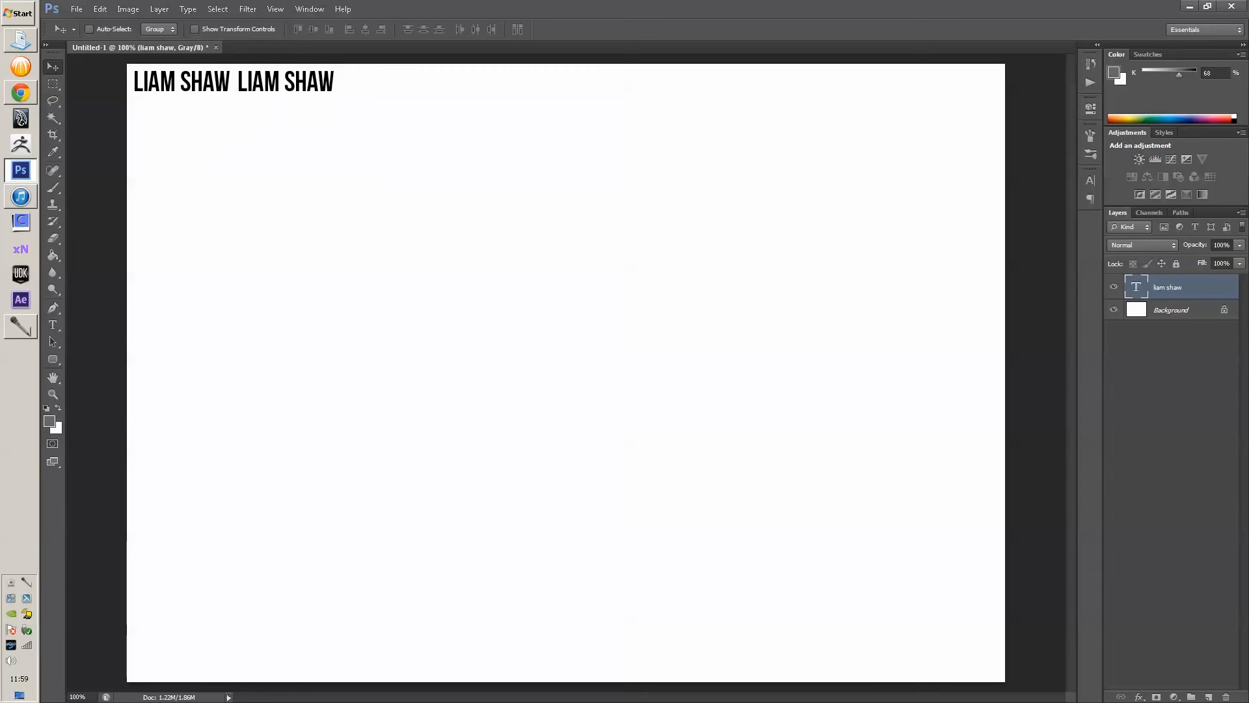
{"action": "key", "text": "t"}
{"action": "left_click", "coordinate": [284, 84]}
{"action": "key", "text": "ctrl+a"}
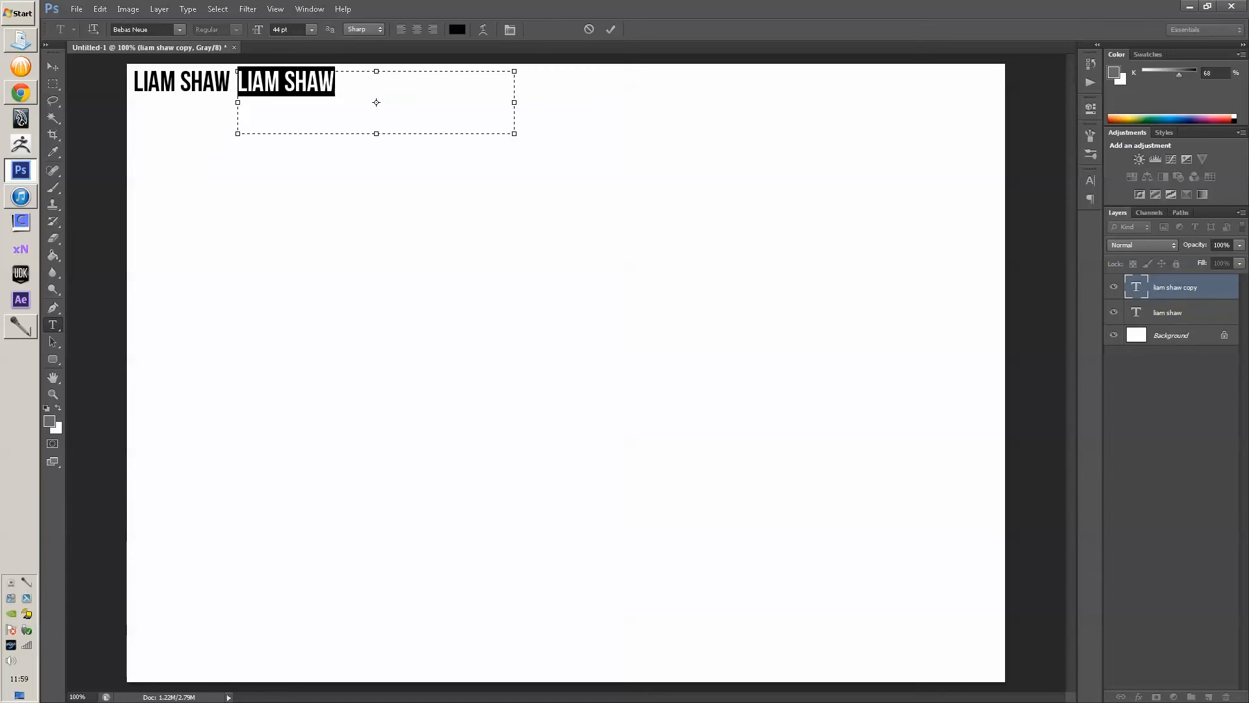
{"action": "type", "text": "3D"}
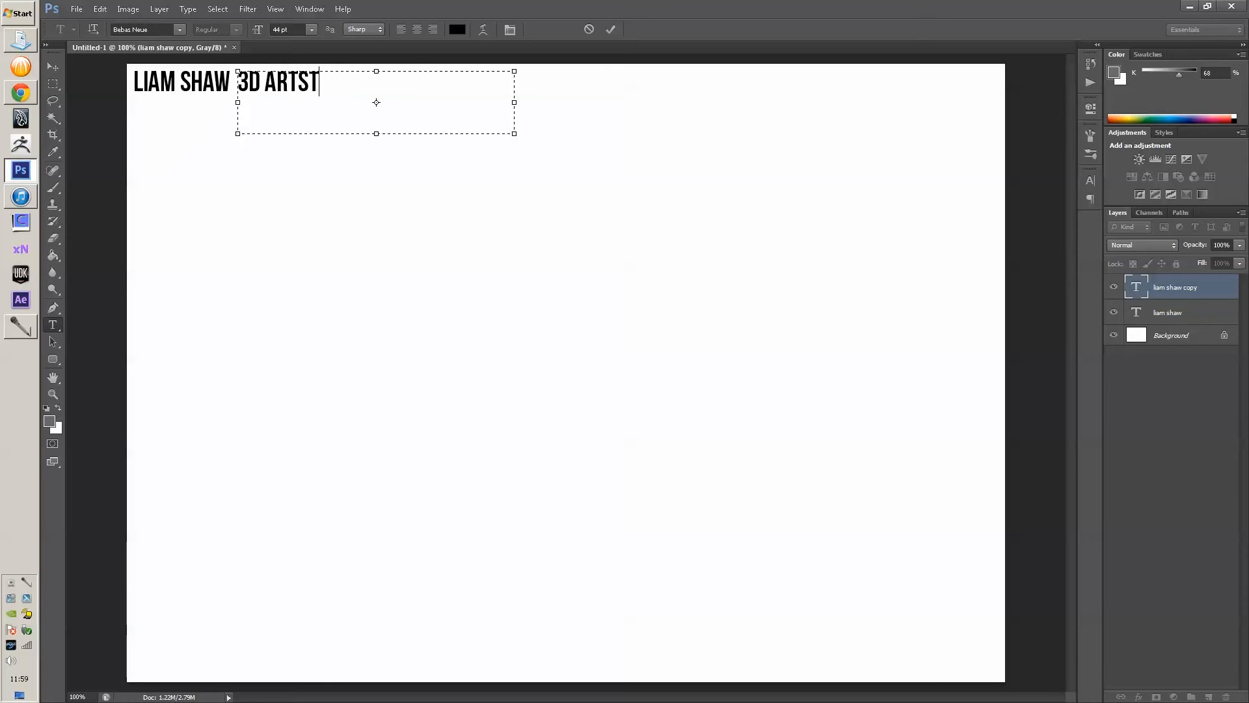
{"action": "type", "text": " ARTISST"}
{"action": "key", "text": "Delete"}
{"action": "type", "text": "IST - YOURMUM"}
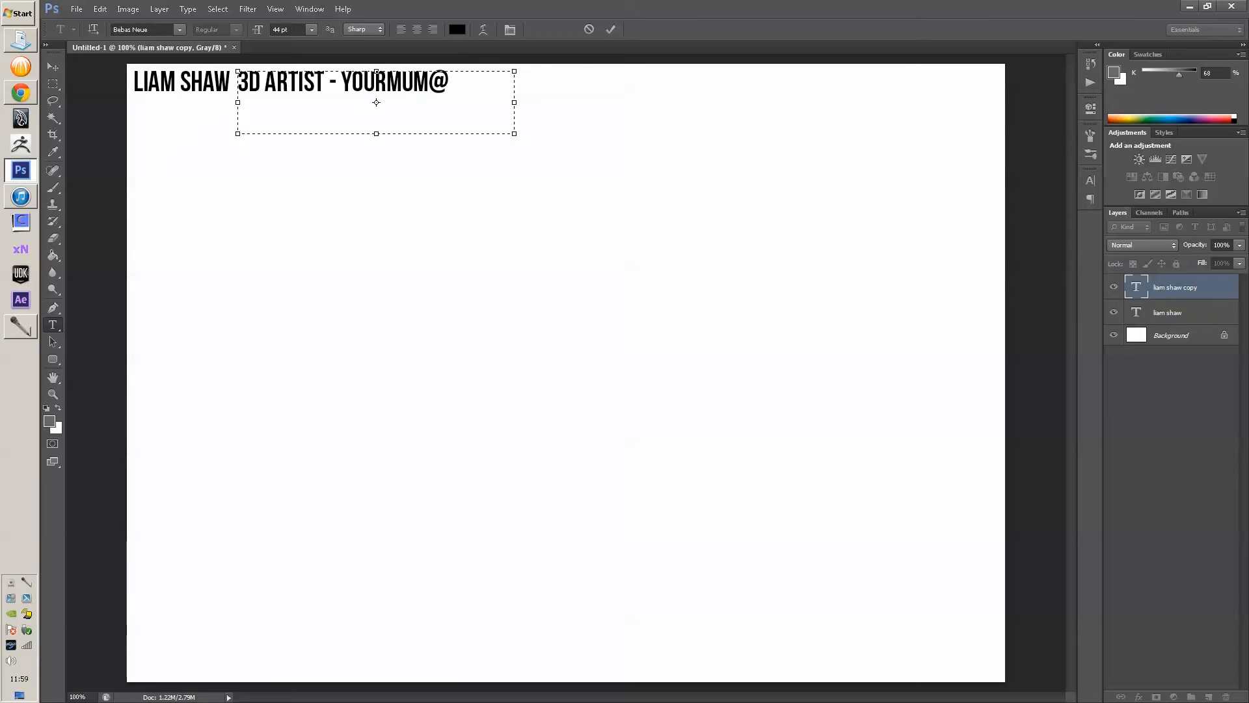
{"action": "type", "text": "@PORN.COM"}
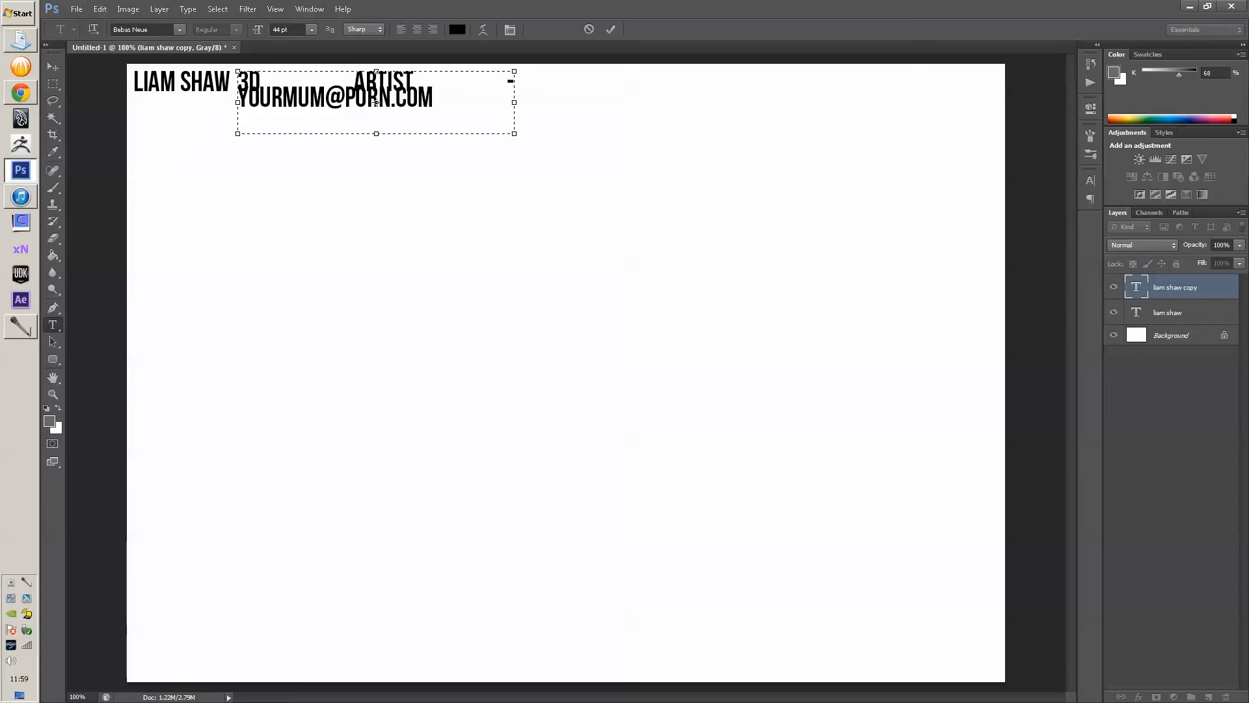
- Shrink the subtitle's font size and place it right beside the name heading
{"action": "key", "text": "ctrl+a"}
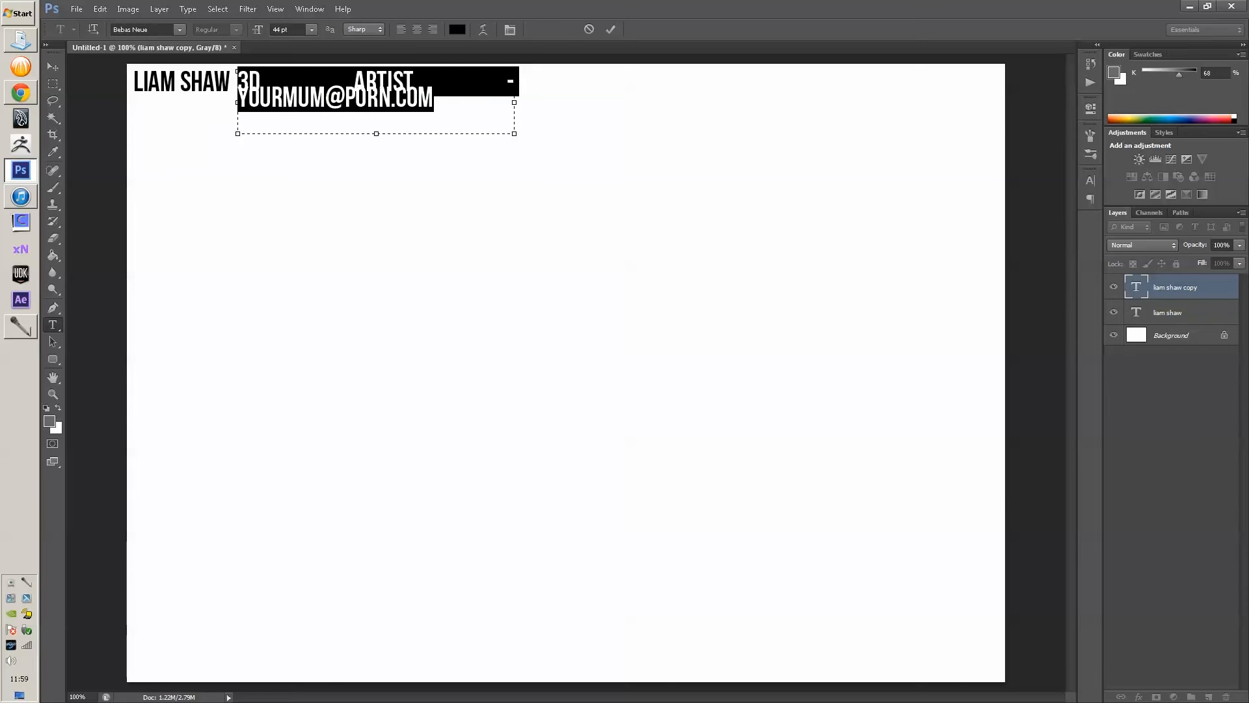
{"action": "left_click_drag", "start_coordinate": [258, 29], "coordinate": [244, 29]}
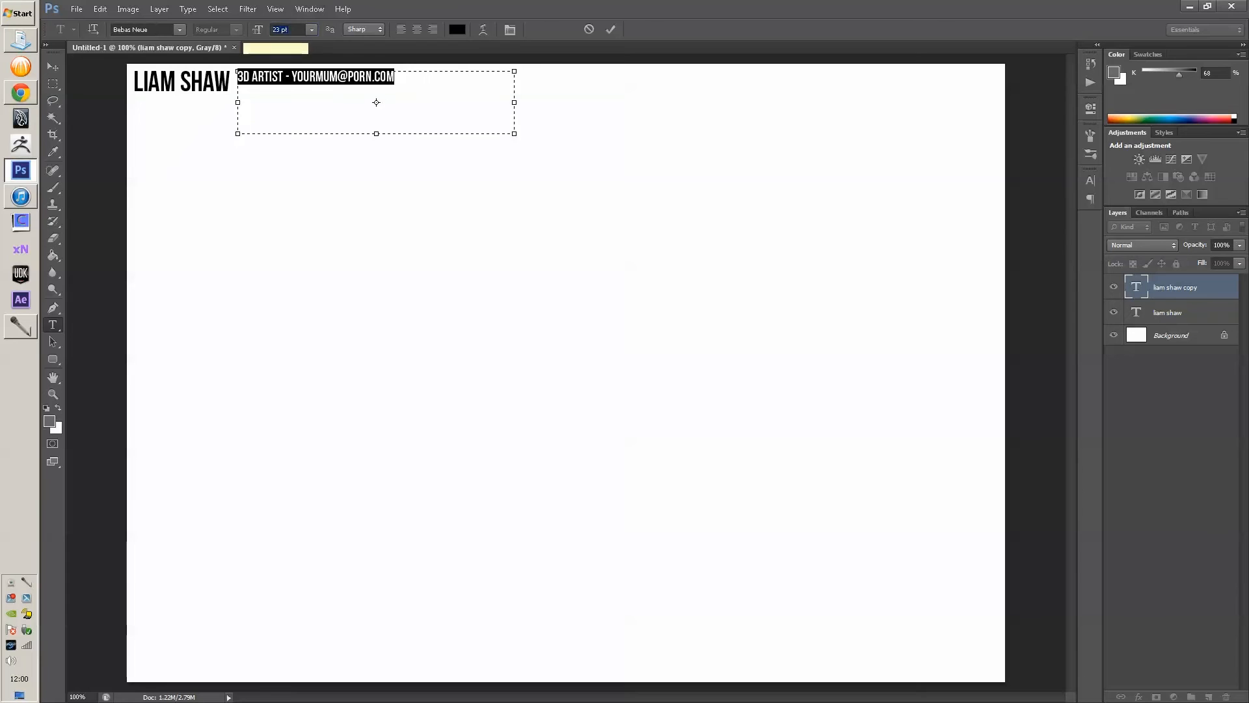
{"action": "key", "text": "ctrl+Return"}
{"action": "key", "text": "v"}
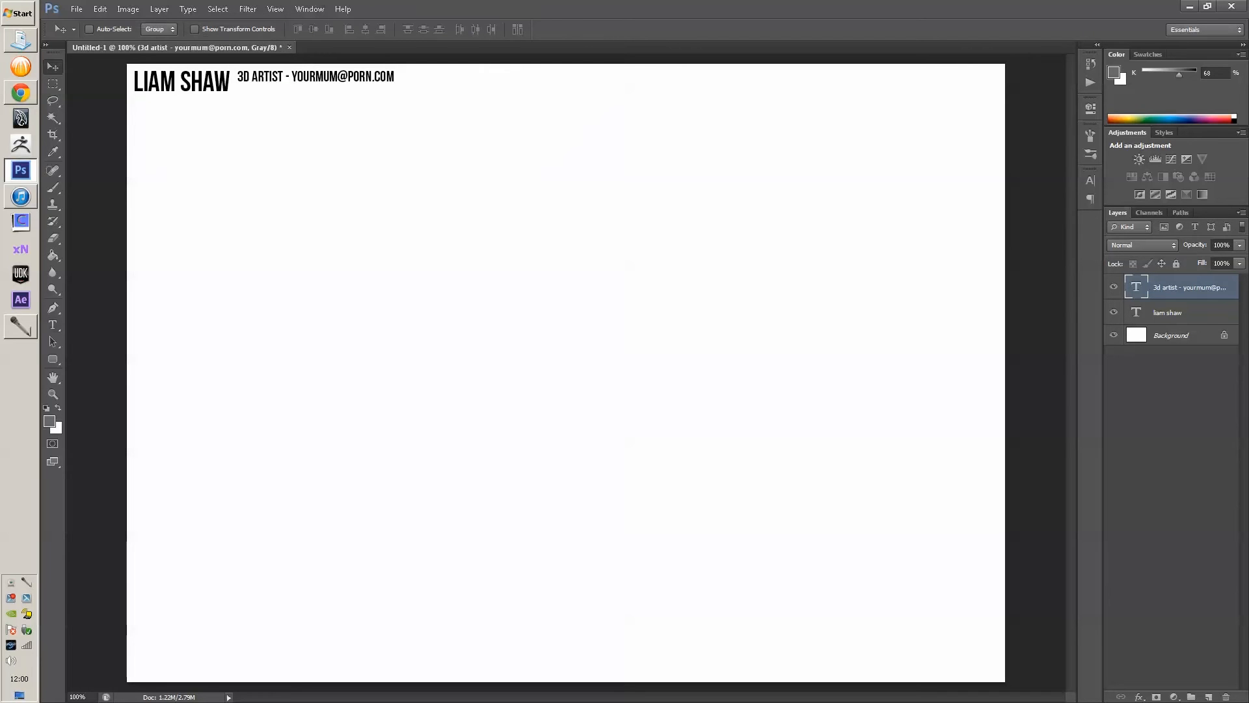
{"action": "mouse_move", "coordinate": [270, 78]}
{"action": "left_mouse_down"}
{"action": "mouse_move", "coordinate": [249, 87]}
{"action": "mouse_move", "coordinate": [260, 83]}
{"action": "left_mouse_up"}
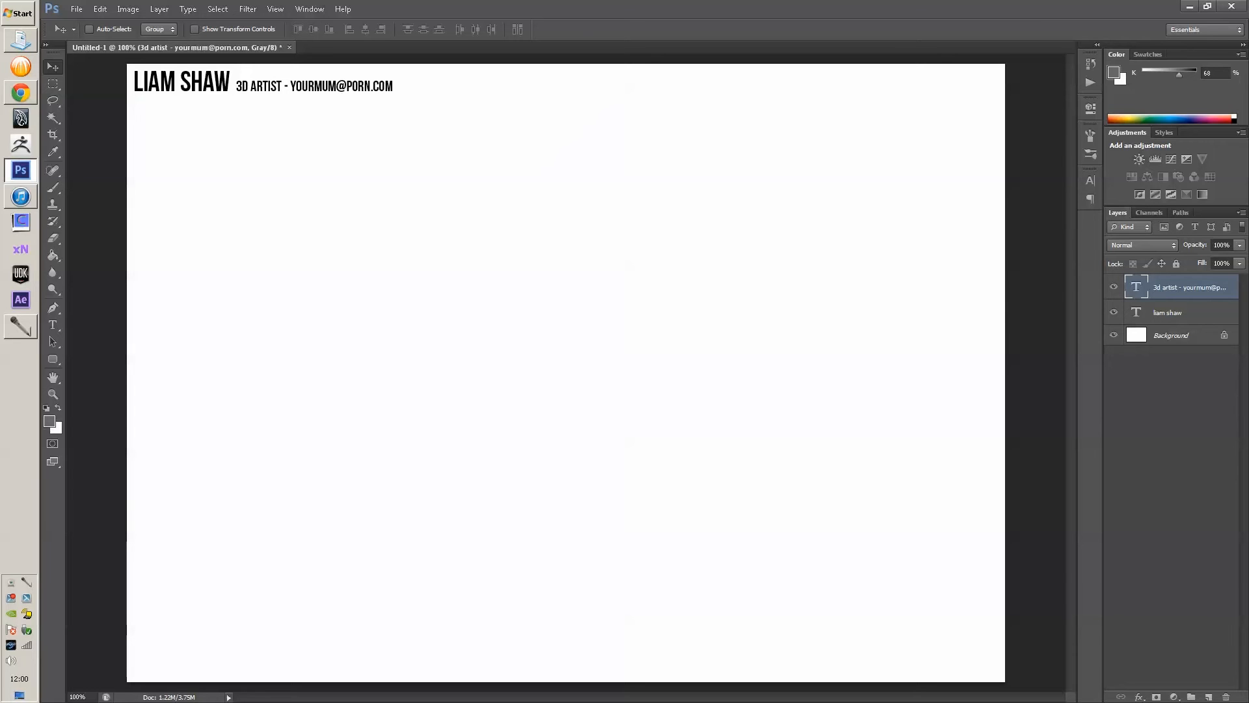
- Fill a full-width strip under the header with dark grey on a new layer
{"action": "key", "text": "m"}
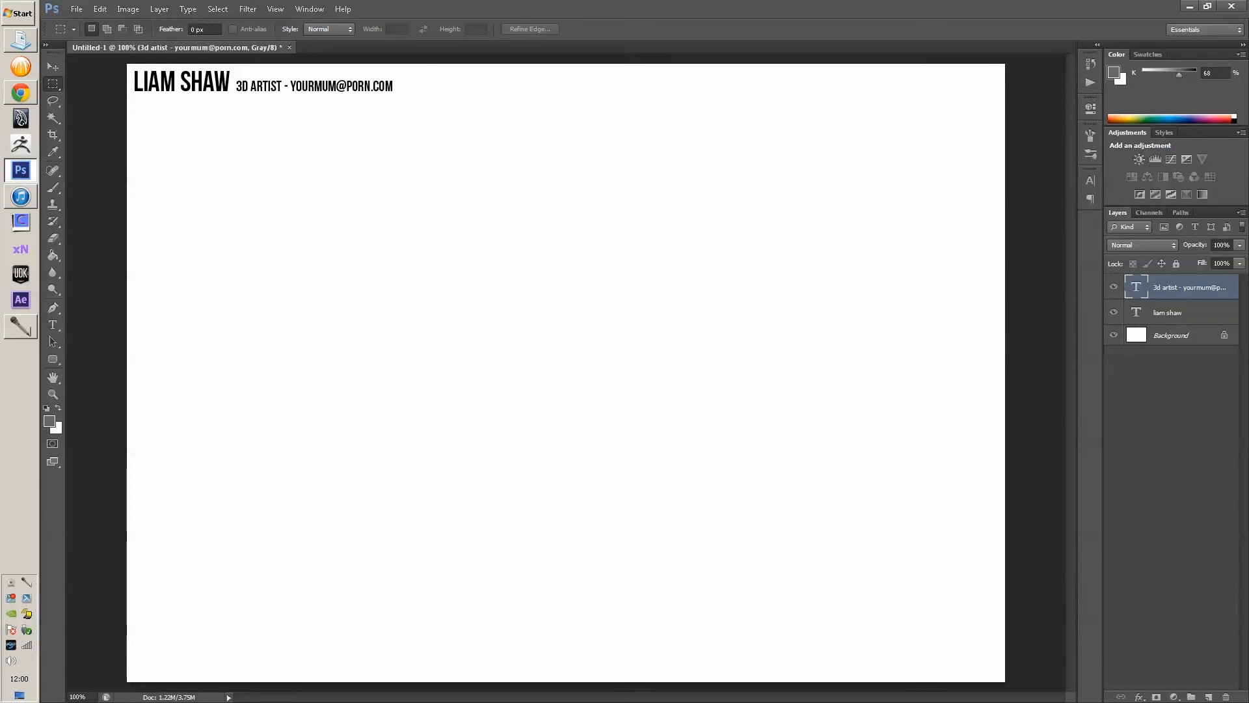
{"action": "left_click_drag", "start_coordinate": [127, 99], "coordinate": [1041, 109]}
{"action": "key", "text": "ctrl+shift+n"}
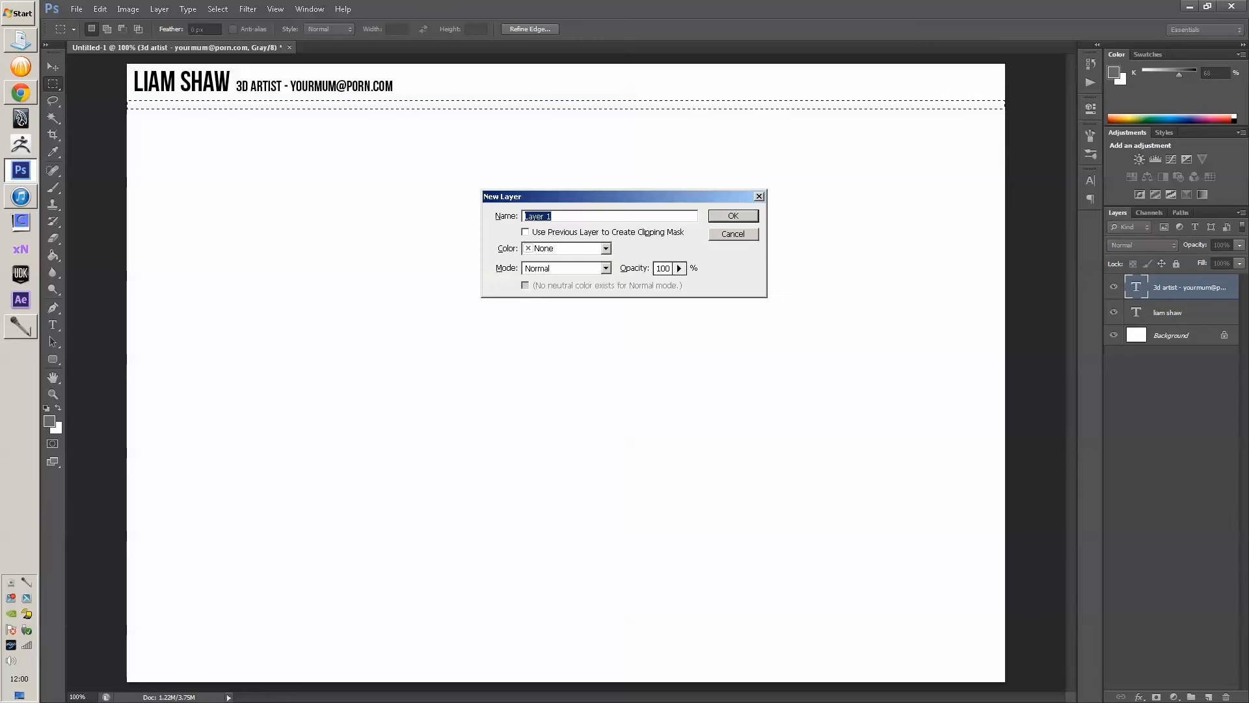
{"action": "key", "text": "Return"}
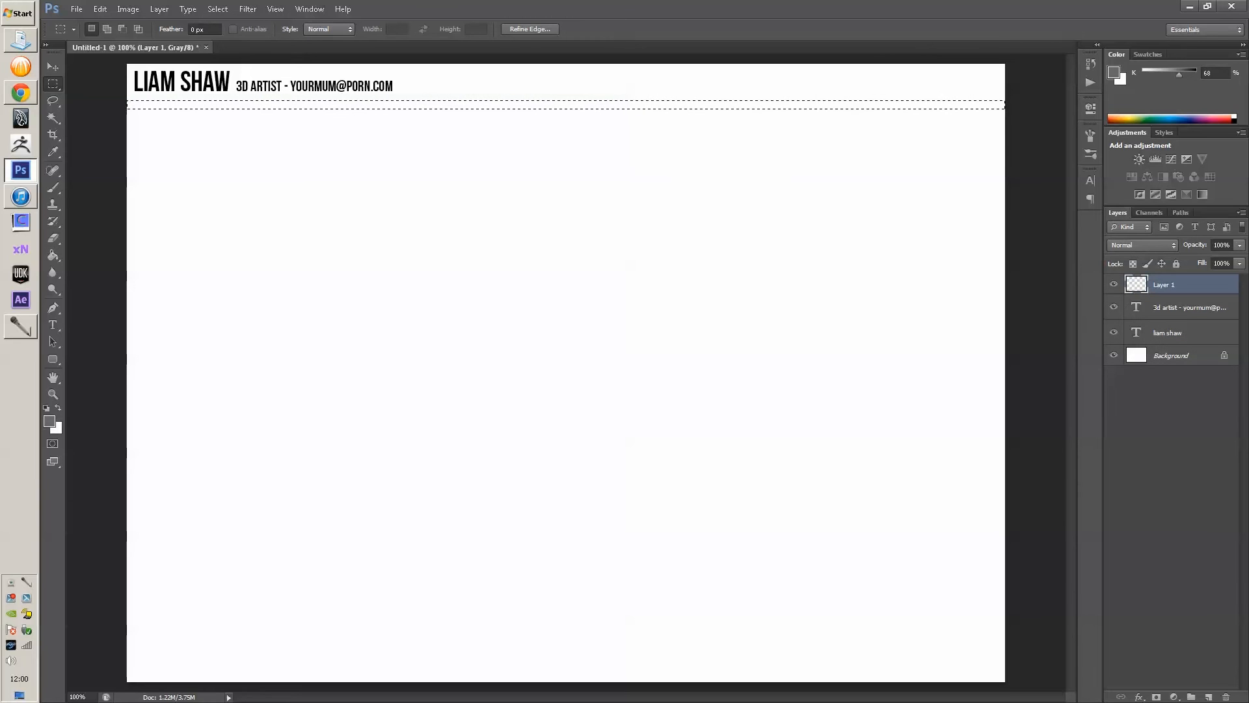
{"action": "key", "text": "g"}
{"action": "right_click", "coordinate": [53, 255]}
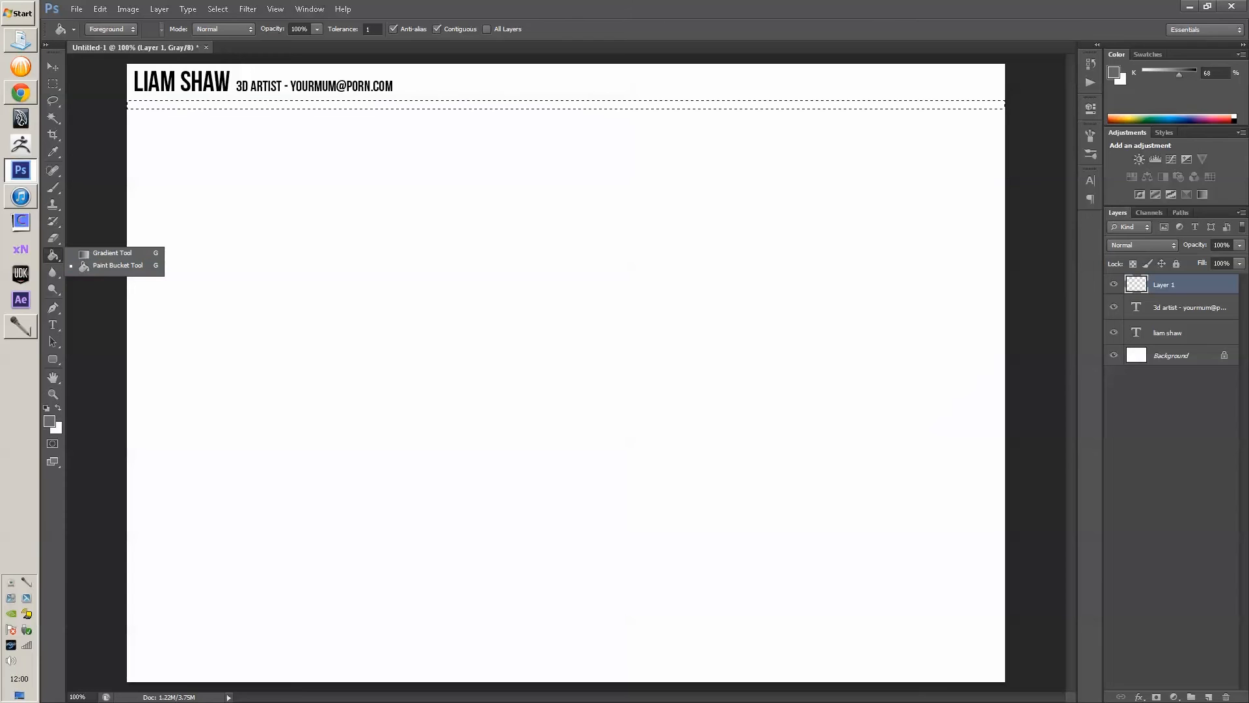
{"action": "left_click", "coordinate": [118, 266]}
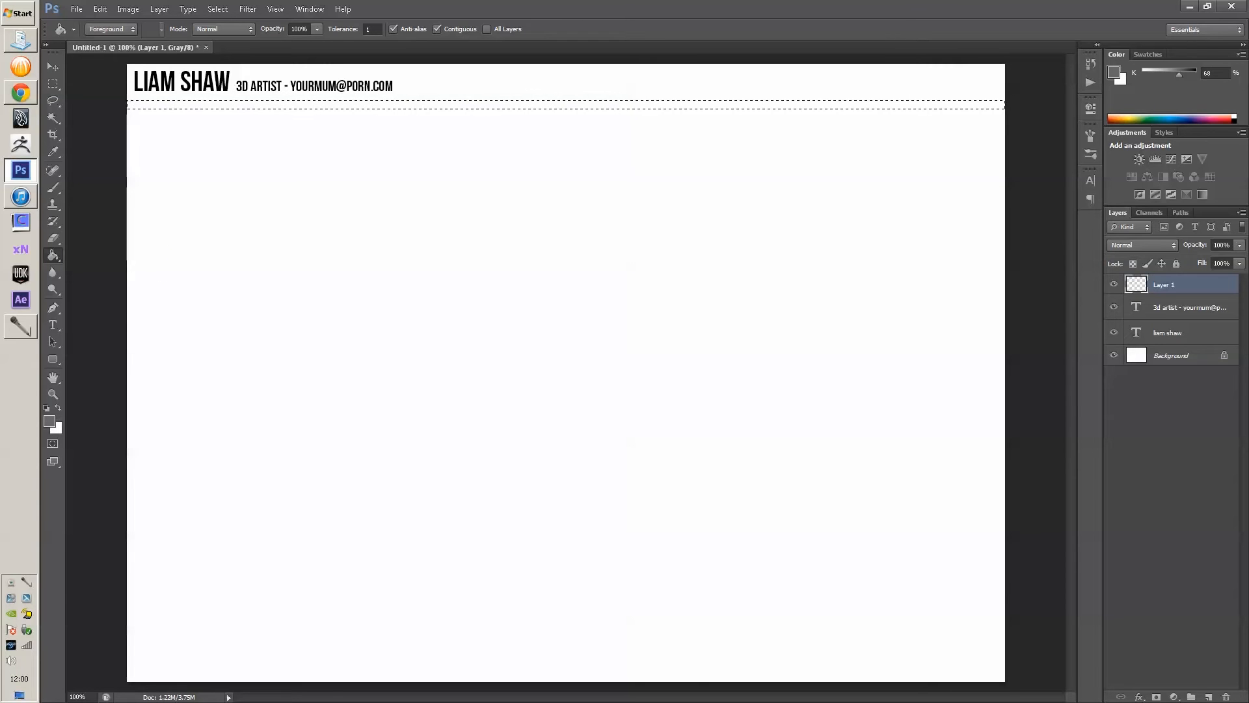
{"action": "left_click", "coordinate": [326, 105]}
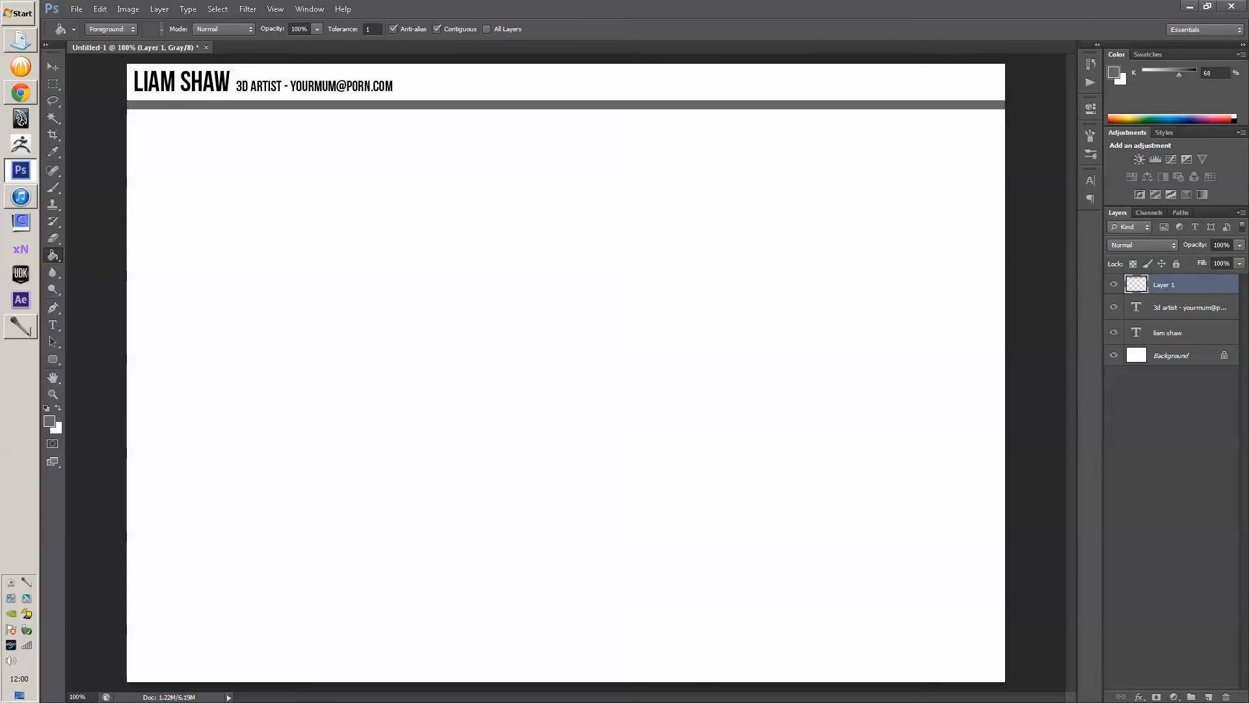
- Transform the grey bar to make it thinner, then view the whole page
{"action": "key", "text": "ctrl+t"}
{"action": "scroll", "coordinate": [559, 111], "scroll_direction": "up", "scroll_amount": 8}
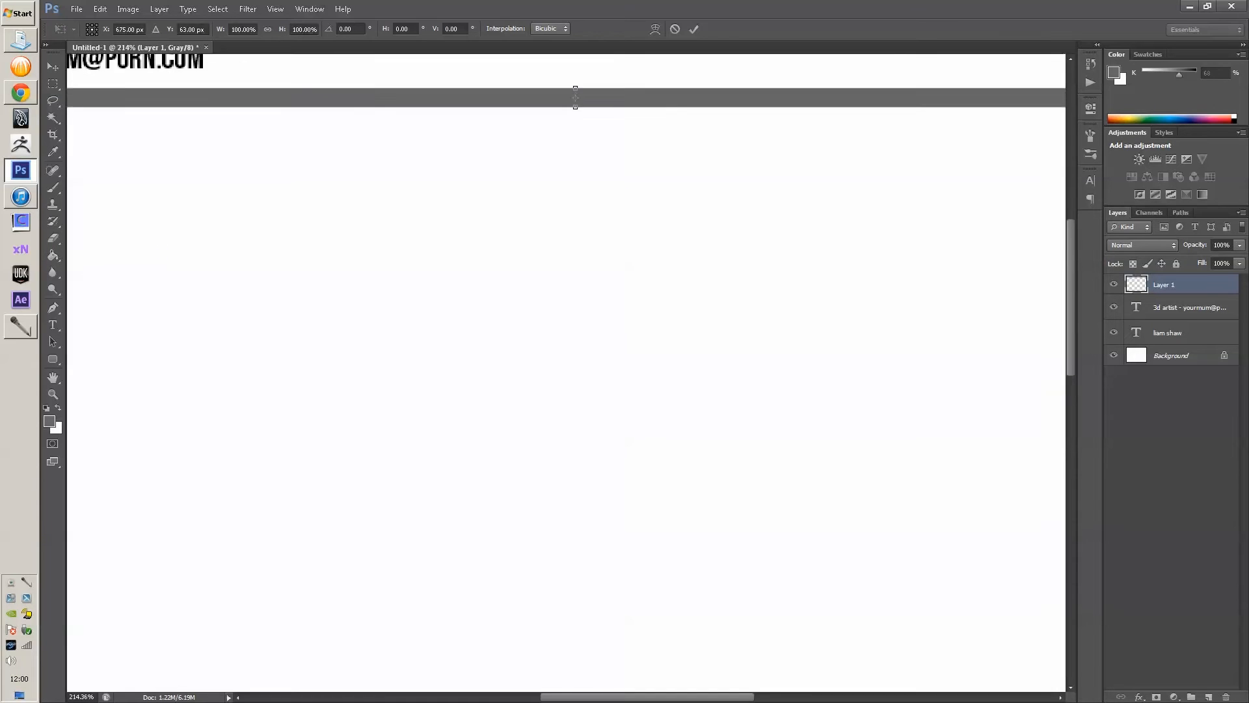
{"action": "mouse_move", "coordinate": [559, 111]}
{"action": "left_mouse_down"}
{"action": "mouse_move", "coordinate": [650, 274]}
{"action": "mouse_move", "coordinate": [664, 264]}
{"action": "left_mouse_up"}
{"action": "key", "text": "Return"}
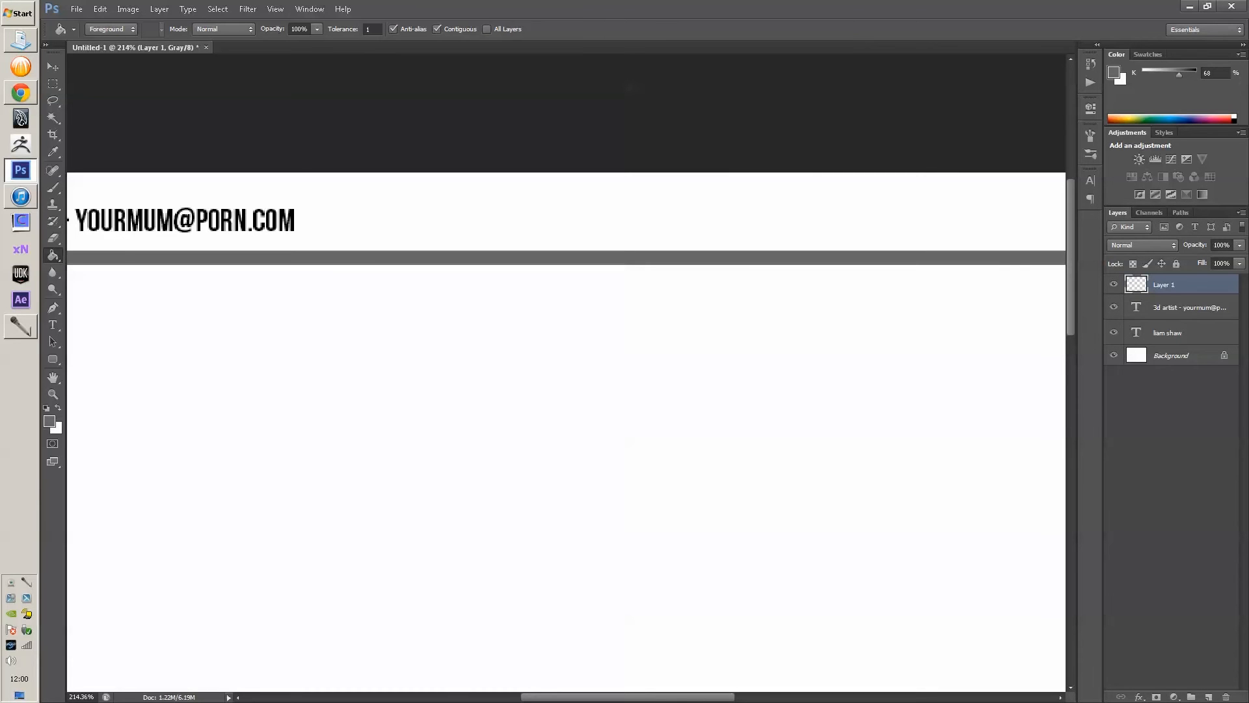
{"action": "key", "text": "ctrl+1"}
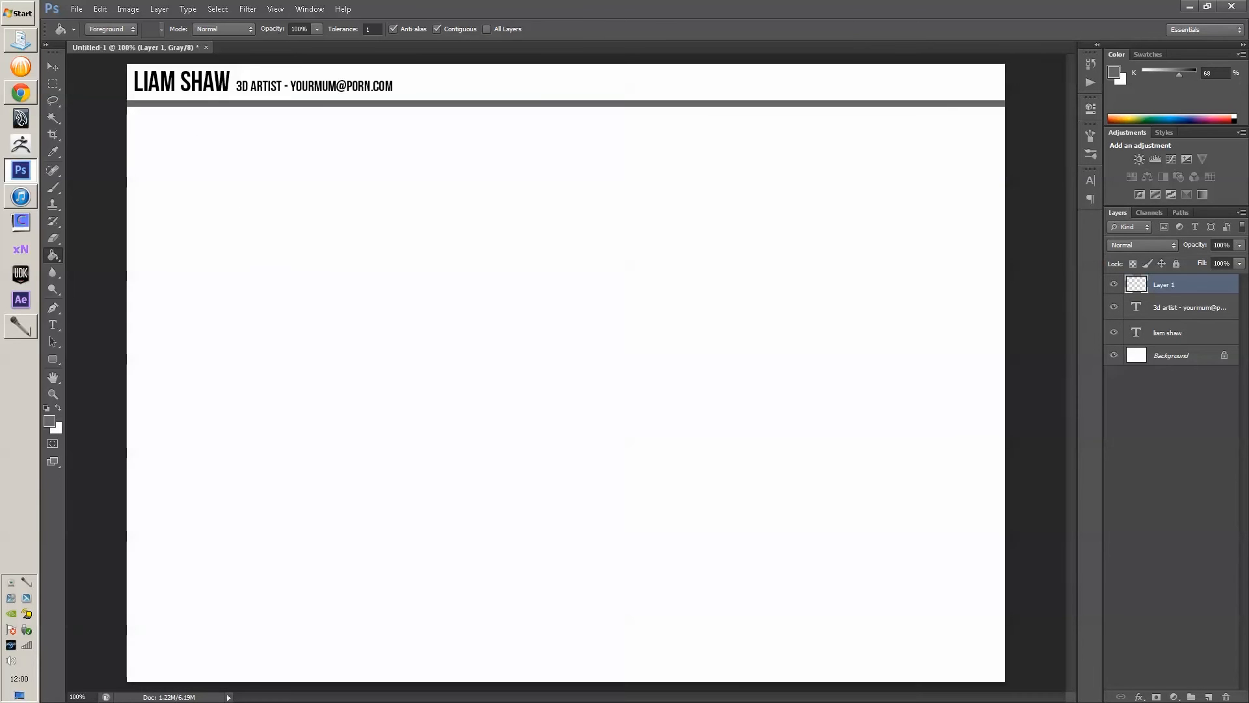
- Move the grey bar to the top edge and rotate a copy upright onto the left edge
{"action": "key", "text": "v"}
{"action": "mouse_move", "coordinate": [406, 104]}
{"action": "left_mouse_down"}
{"action": "mouse_move", "coordinate": [406, 64]}
{"action": "mouse_move", "coordinate": [402, 95]}
{"action": "left_mouse_up"}
{"action": "key", "text": "Up"}
{"action": "scroll", "coordinate": [268, 72], "scroll_direction": "up", "scroll_amount": 5}
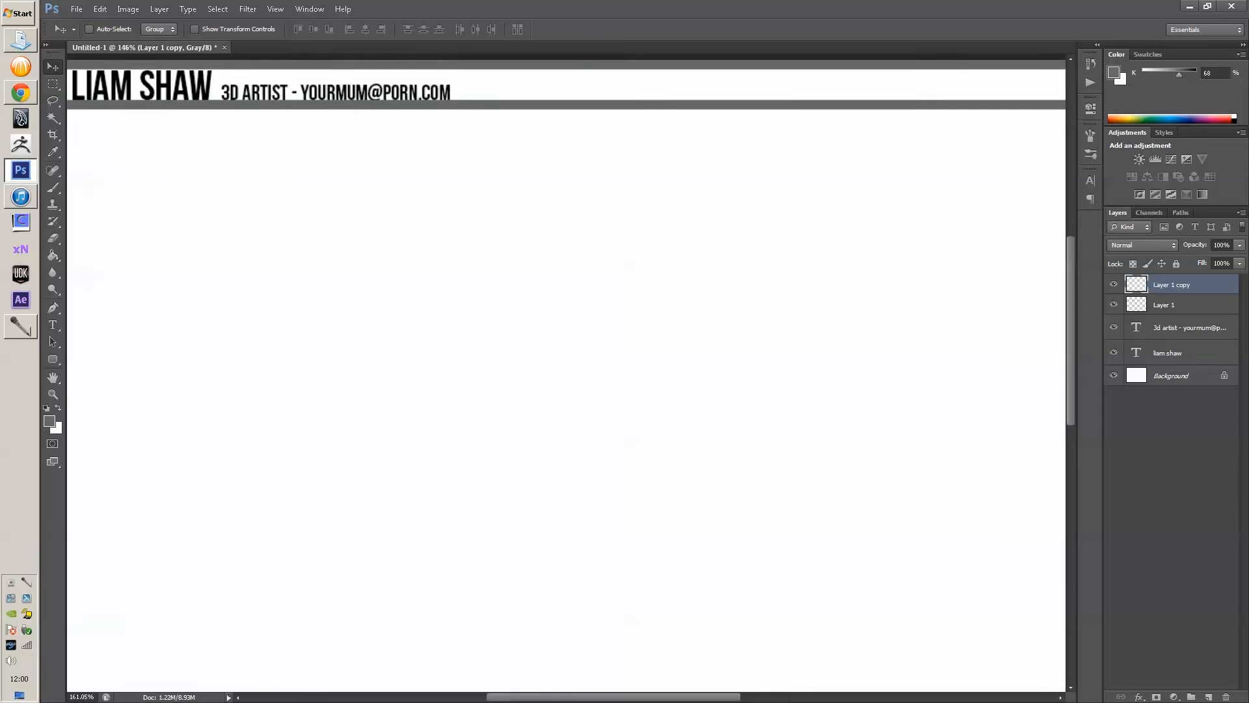
{"action": "scroll", "coordinate": [268, 84], "scroll_direction": "up", "scroll_amount": 1}
{"action": "left_click_drag", "start_coordinate": [268, 85], "coordinate": [521, 333]}
{"action": "key", "text": "ctrl+t"}
{"action": "left_click_drag", "start_coordinate": [339, 312], "coordinate": [1009, 118]}
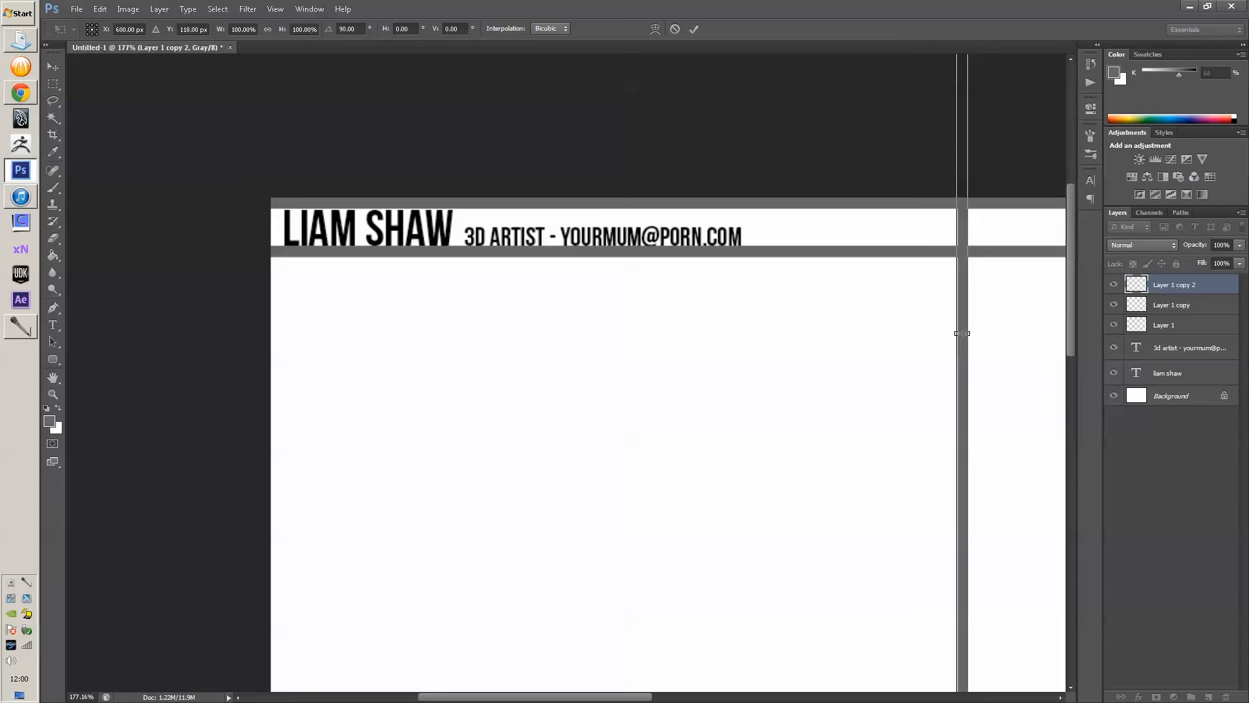
{"action": "key", "text": "Return"}
{"action": "left_click_drag", "start_coordinate": [961, 333], "coordinate": [277, 260]}
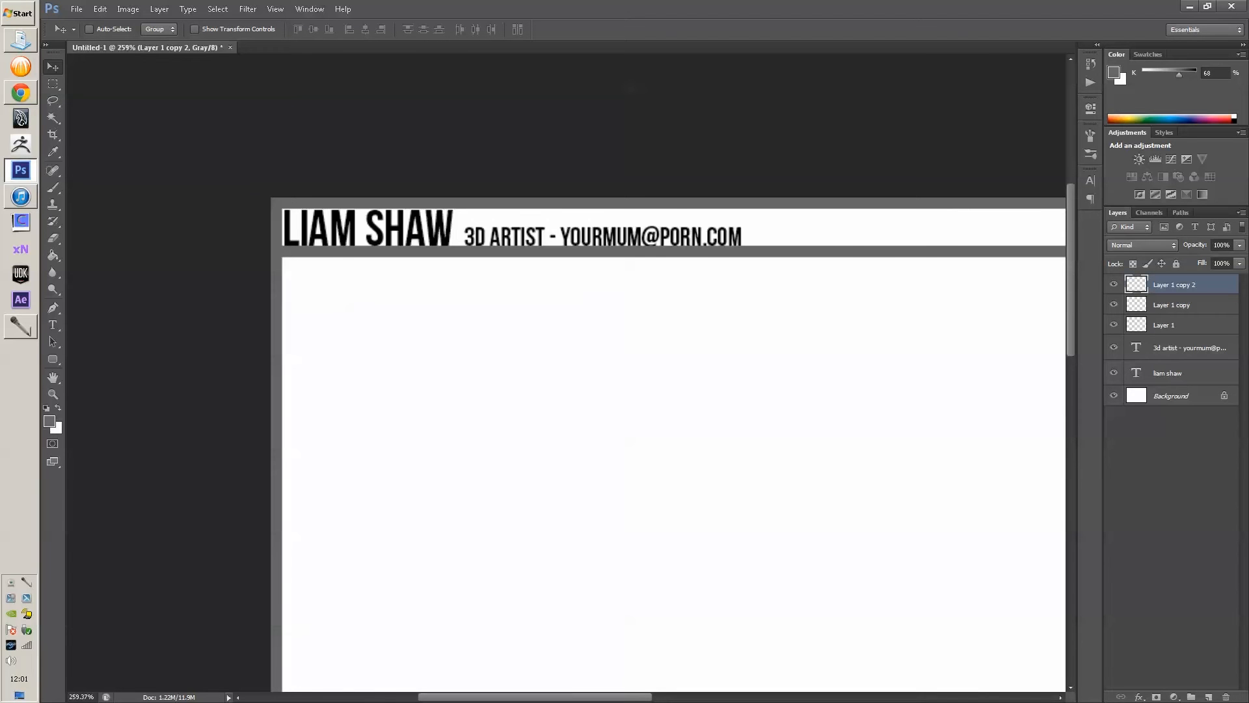
- Nudge the name heading and 3D ARTIST subtitle into line and raise the header bar slightly
{"action": "scroll", "coordinate": [253, 225], "scroll_direction": "up", "scroll_amount": 3}
{"action": "left_click", "coordinate": [1168, 373]}
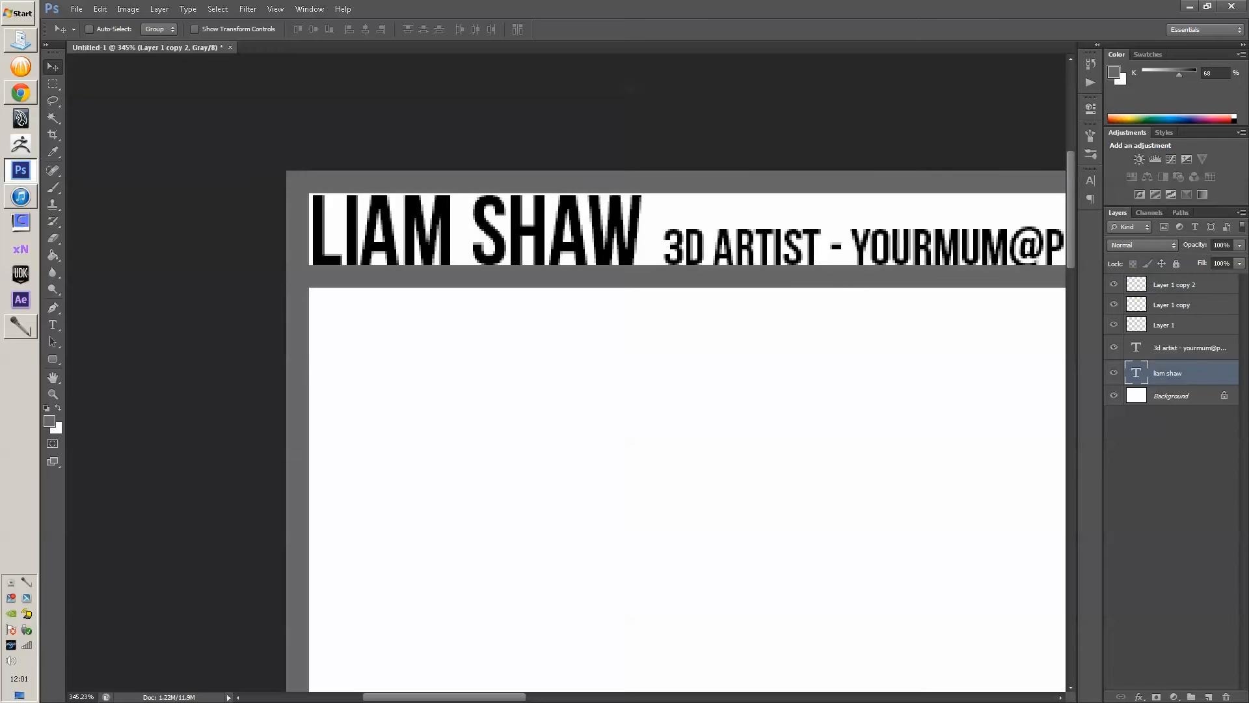
{"action": "left_click_drag", "start_coordinate": [366, 203], "coordinate": [363, 203]}
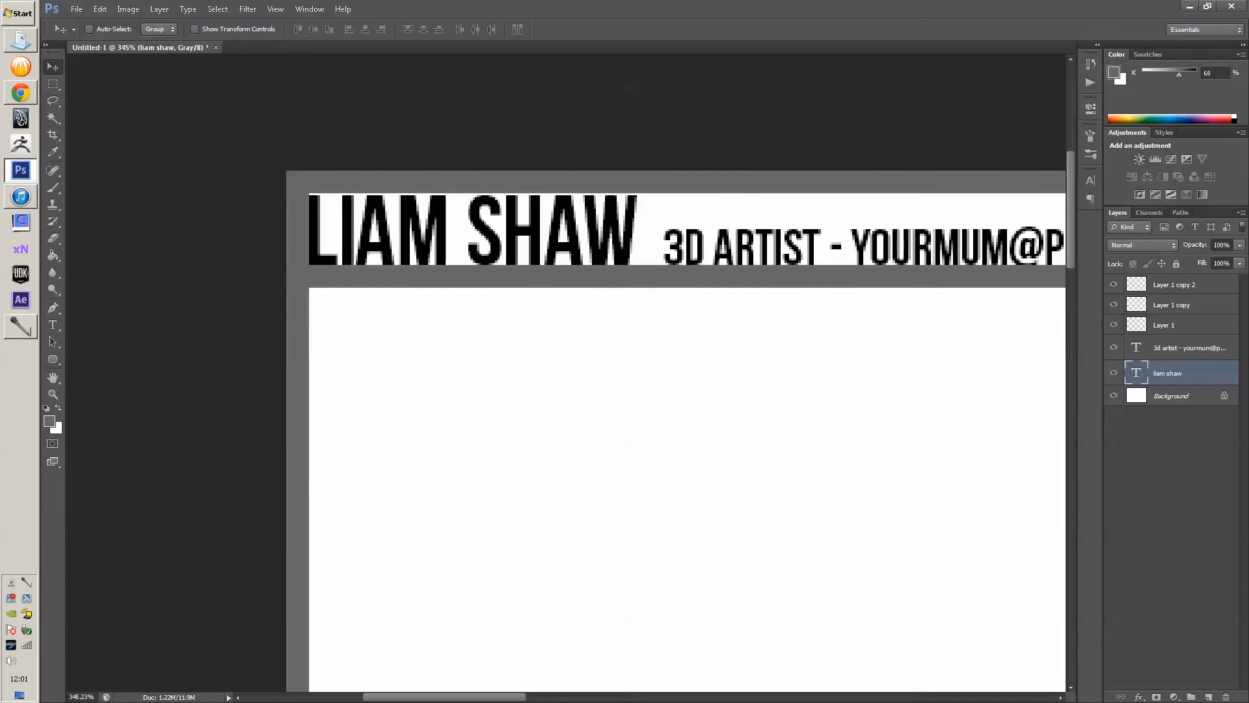
{"action": "key", "text": "alt+bracketright"}
{"action": "key", "text": "Left"}
{"action": "key", "text": "Left"}
{"action": "key", "text": "Left"}
{"action": "key", "text": "Left"}
{"action": "key", "text": "Left"}
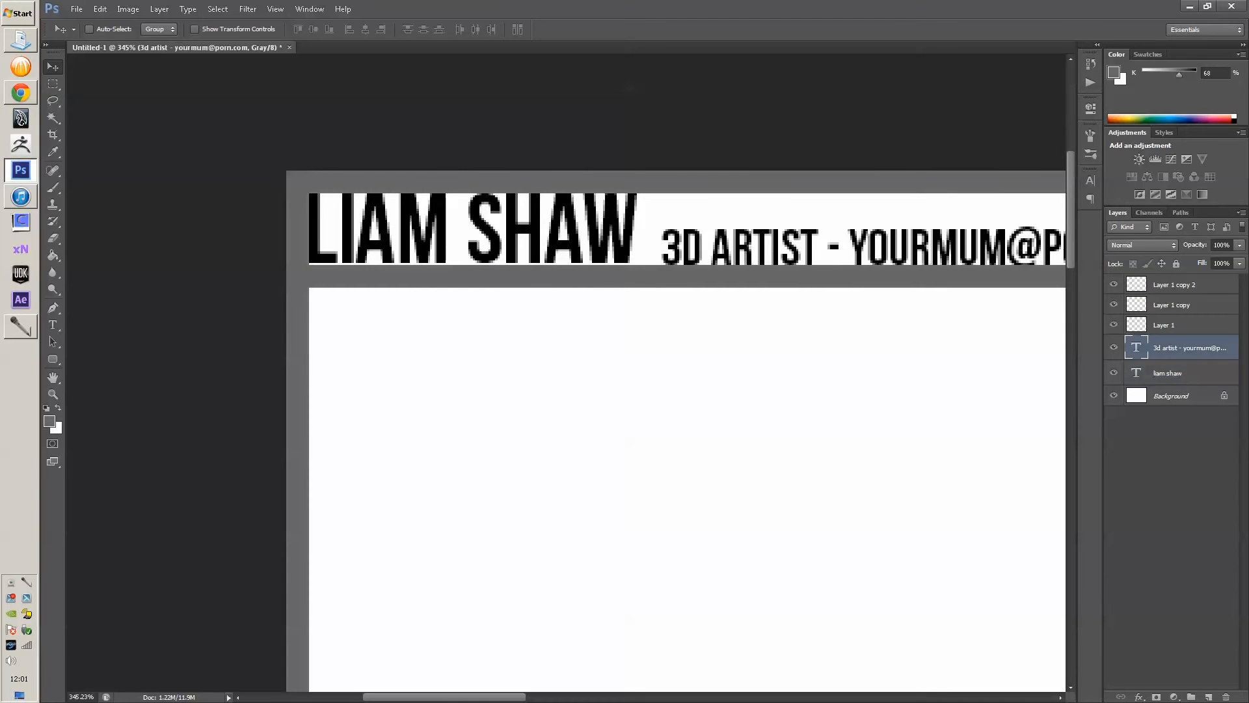
{"action": "key", "text": "Right"}
{"action": "key", "text": "Right"}
{"action": "key", "text": "alt+bracketright"}
{"action": "key", "text": "alt+bracketright"}
{"action": "key", "text": "Up"}
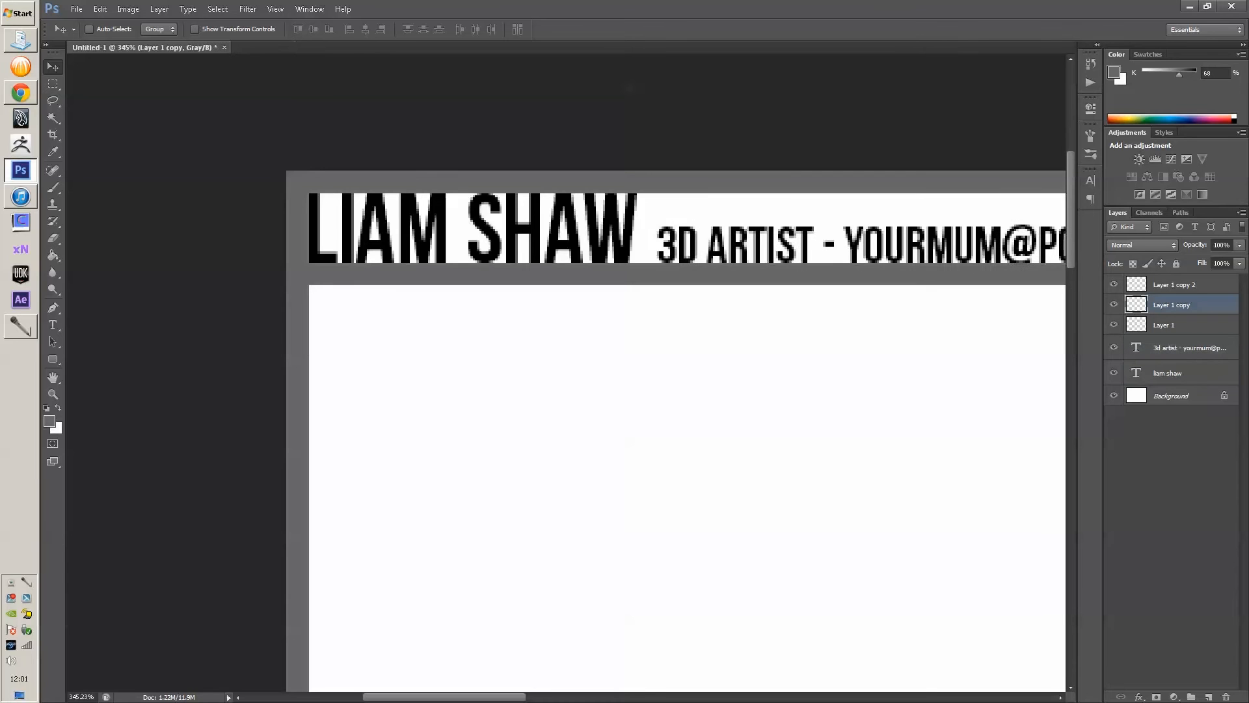
{"action": "key", "text": "ctrl+1"}
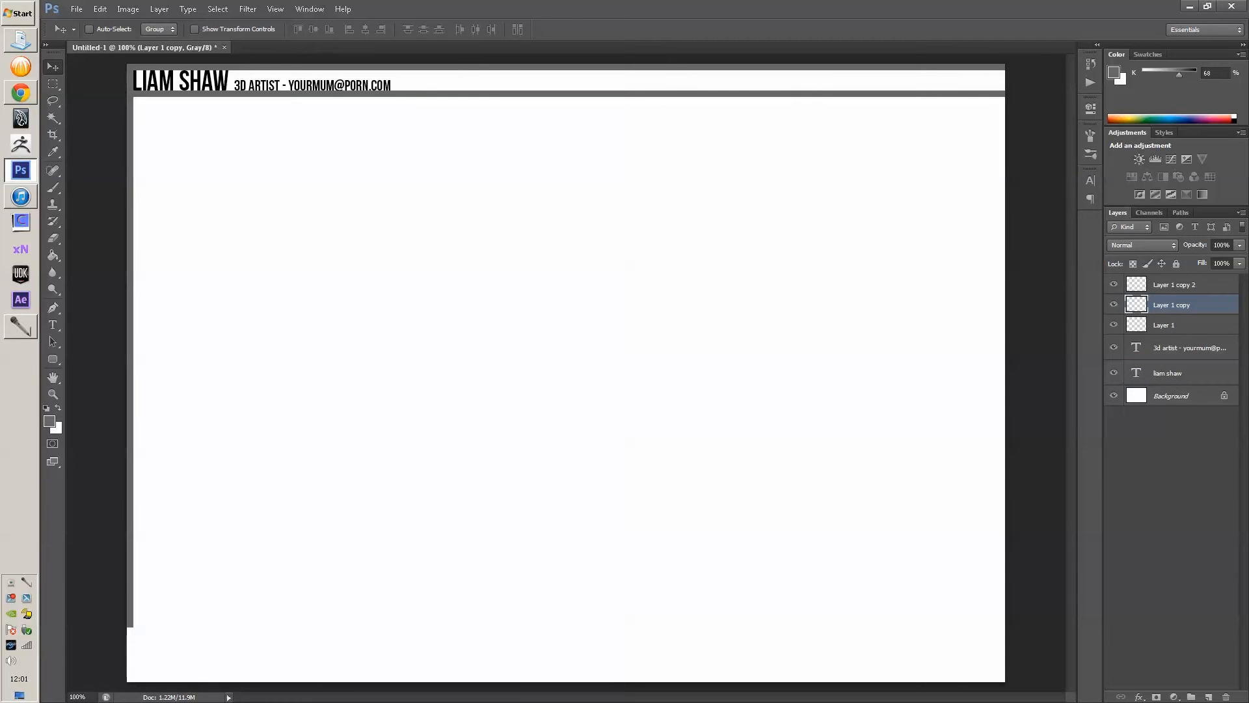
- Undo a stray duplicated bar and select the Layer 1 copy 2 strip
{"action": "left_click_drag", "start_coordinate": [130, 326], "coordinate": [272, 389]}
{"action": "key", "text": "ctrl+z"}
{"action": "left_click", "coordinate": [1184, 284]}
{"action": "left_click", "coordinate": [1184, 304]}
{"action": "left_click", "coordinate": [1184, 285]}
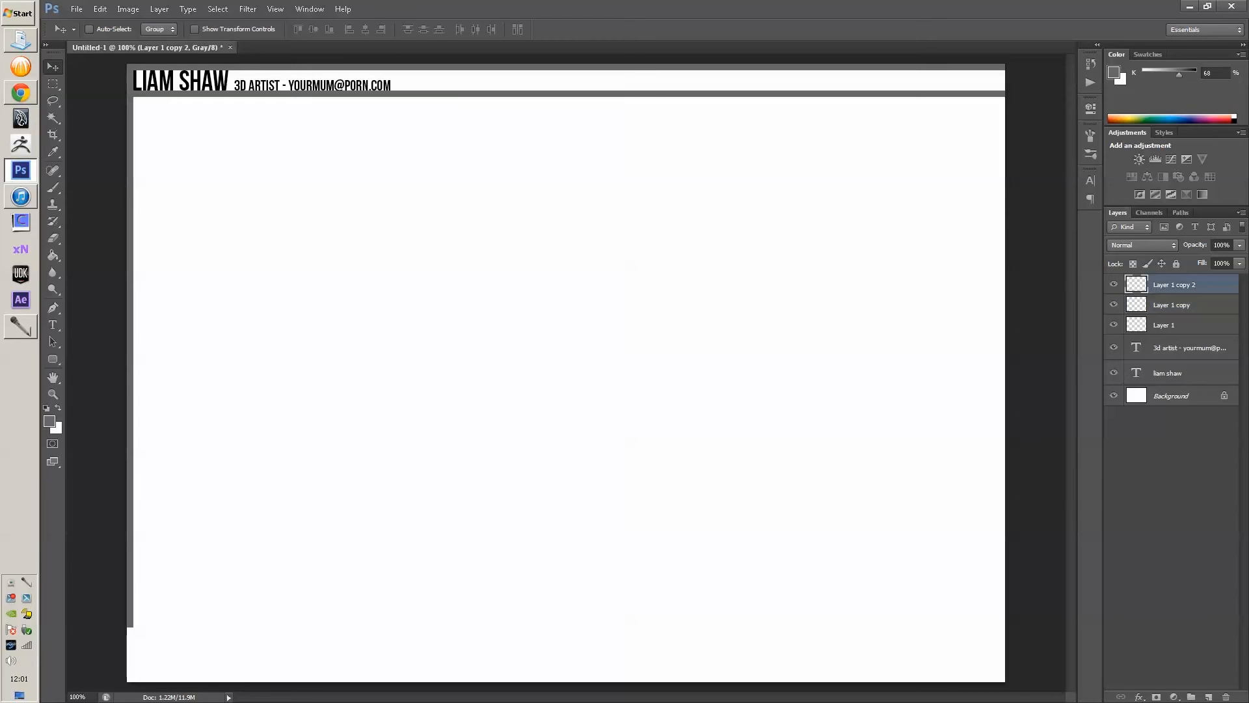
{"action": "left_click", "coordinate": [1185, 325]}
{"action": "left_click", "coordinate": [1184, 284]}
- Stretch the left-edge strip down to the bottom of the canvas
{"action": "key", "text": "ctrl+t"}
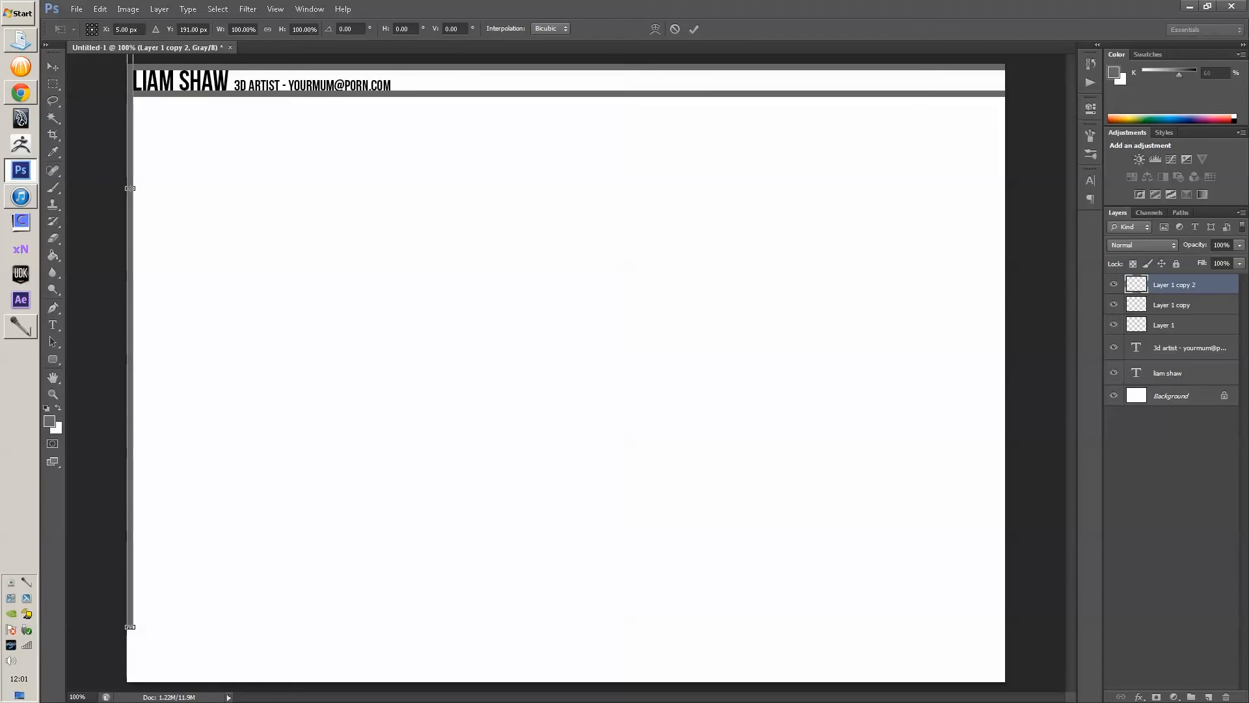
{"action": "left_click_drag", "start_coordinate": [121, 625], "coordinate": [182, 626]}
{"action": "left_click_drag", "start_coordinate": [182, 626], "coordinate": [313, 557]}
{"action": "key", "text": "Return"}
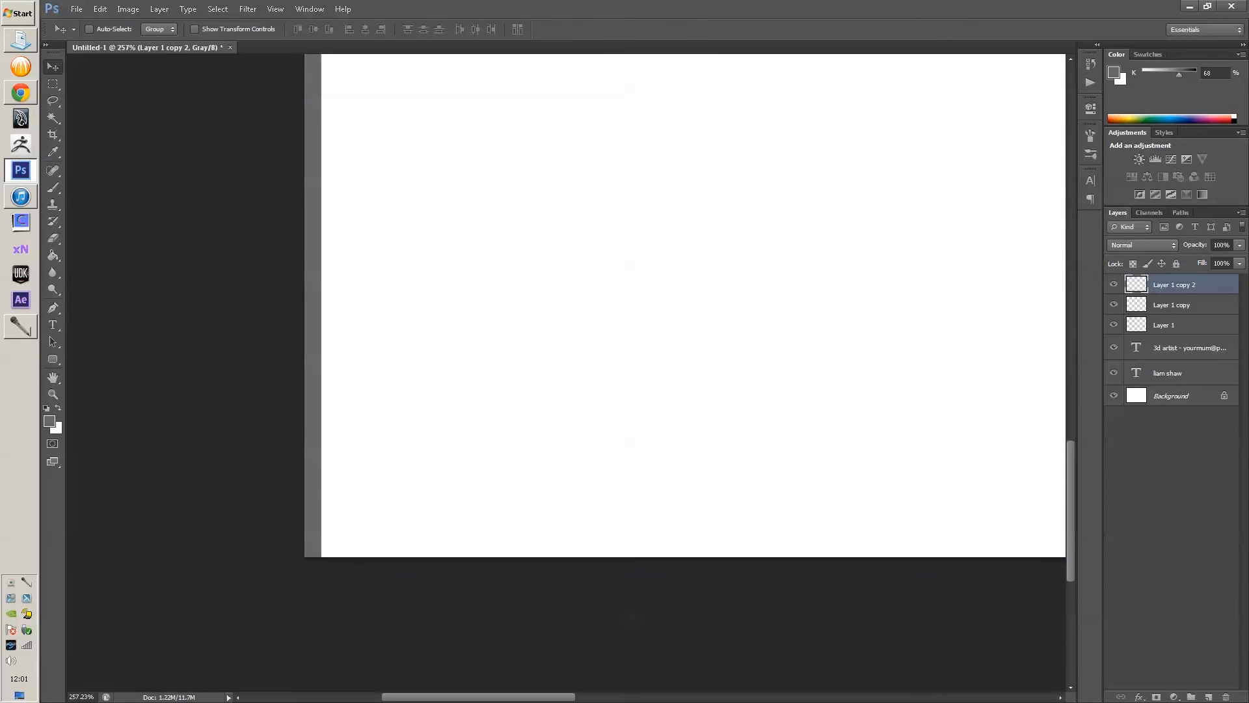
{"action": "key", "text": "ctrl+1"}
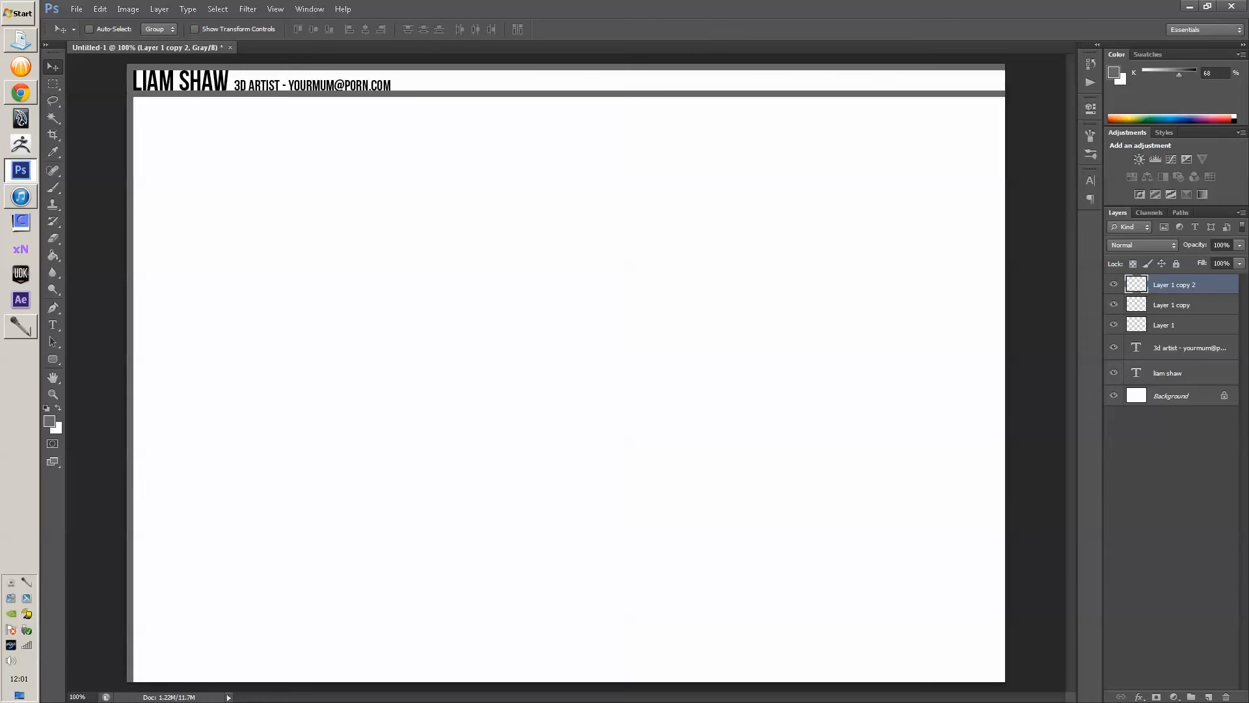
- Duplicate the grey strip across the page as evenly spaced vertical column dividers
{"action": "left_click_drag", "start_coordinate": [134, 442], "coordinate": [1005, 416]}
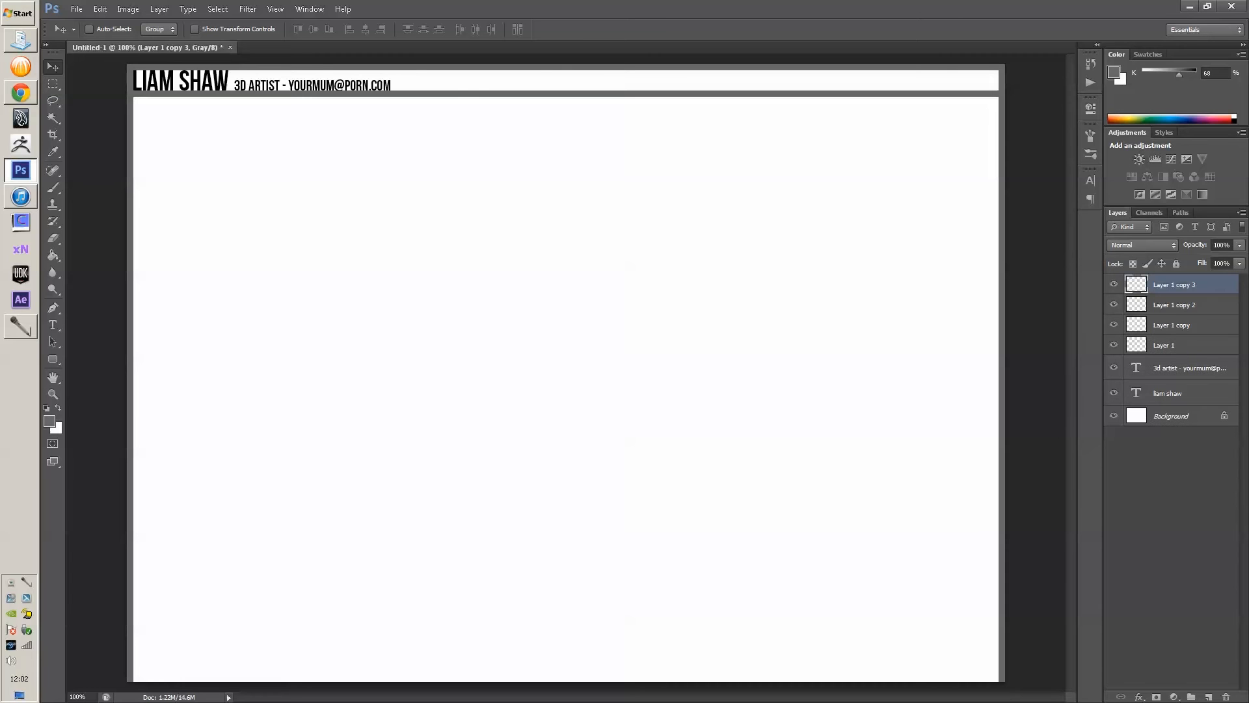
{"action": "left_click_drag", "start_coordinate": [1002, 351], "coordinate": [229, 355]}
{"action": "left_click_drag", "start_coordinate": [231, 285], "coordinate": [316, 472]}
{"action": "left_click_drag", "start_coordinate": [317, 391], "coordinate": [481, 449]}
{"action": "left_click_drag", "start_coordinate": [481, 449], "coordinate": [828, 450]}
{"action": "left_click_drag", "start_coordinate": [828, 450], "coordinate": [471, 411]}
- Rotate the newest divider copy 90° so it runs horizontally across the page
{"action": "key", "text": "ctrl+t"}
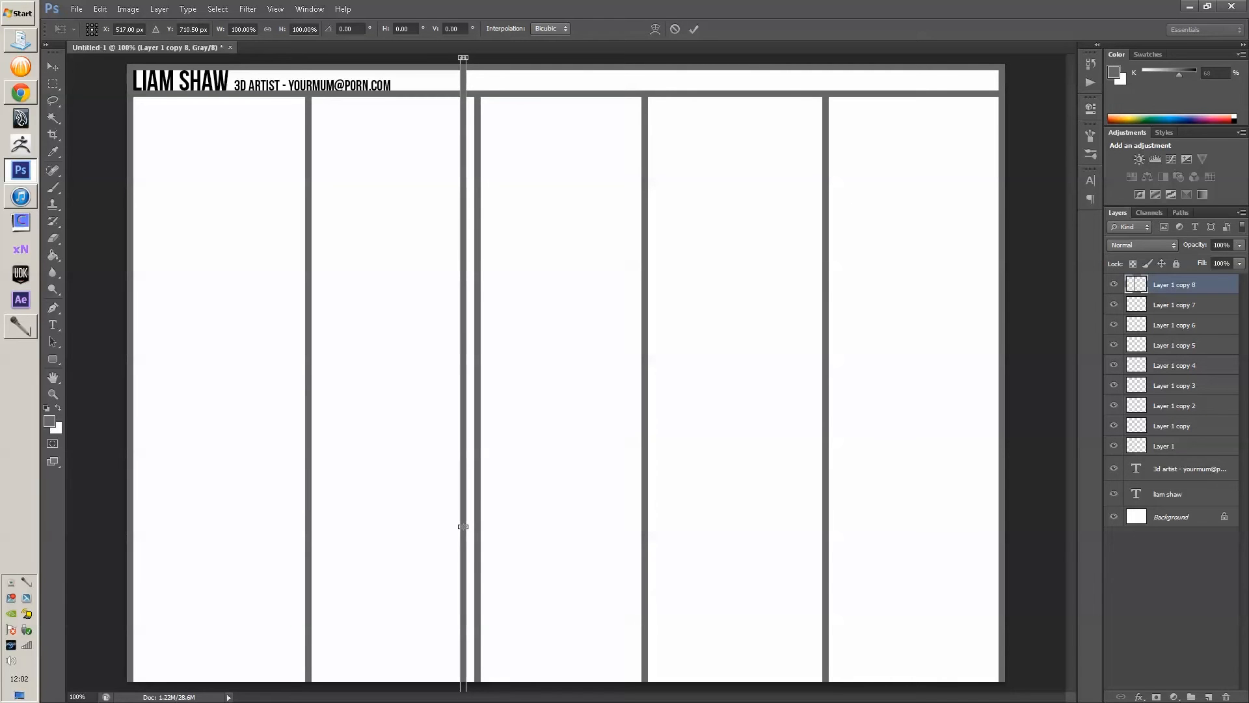
{"action": "left_click_drag", "start_coordinate": [463, 58], "coordinate": [931, 524]}
{"action": "right_click", "coordinate": [748, 436]}
{"action": "key", "text": "Escape"}
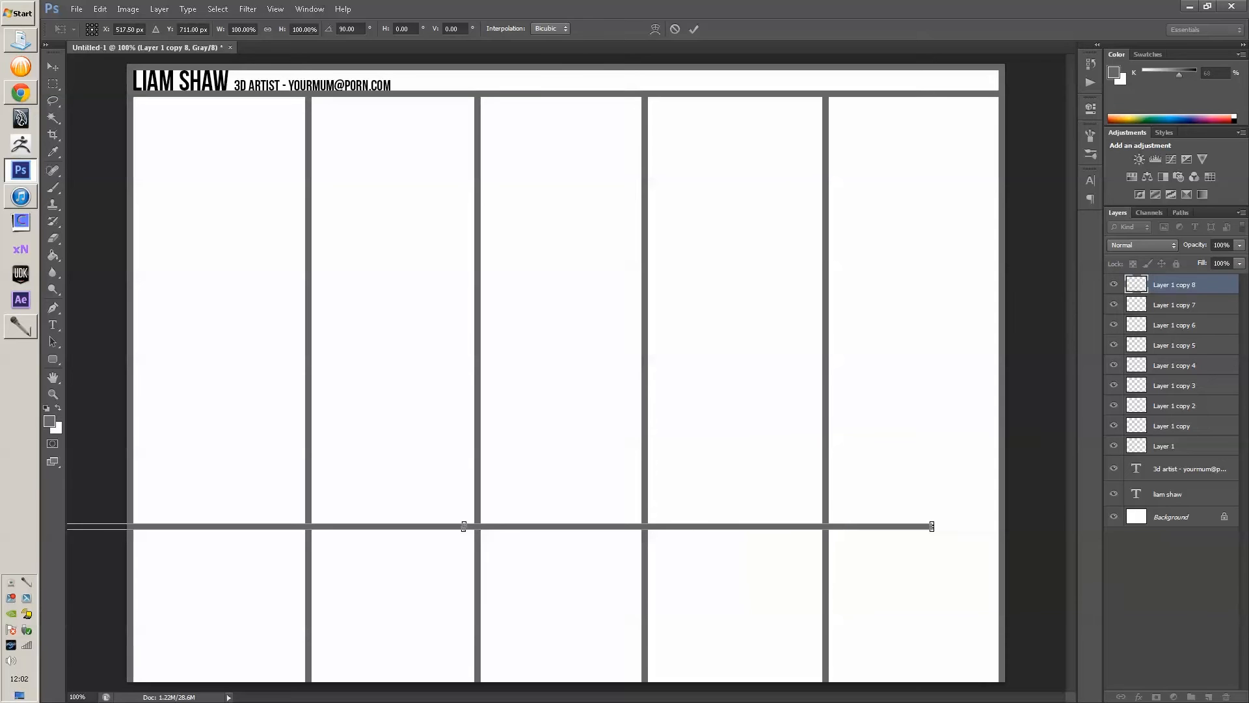
- Straighten the first horizontal divider, move it up the page, and duplicate it lower down
{"action": "key", "text": "Return"}
{"action": "left_click_drag", "start_coordinate": [522, 522], "coordinate": [587, 244]}
{"action": "left_click_drag", "start_coordinate": [587, 267], "coordinate": [588, 401]}
- Rotate the divider copy back to horizontal and set it lower on the page
{"action": "key", "text": "ctrl+t"}
{"action": "left_click_drag", "start_coordinate": [414, 229], "coordinate": [548, 222]}
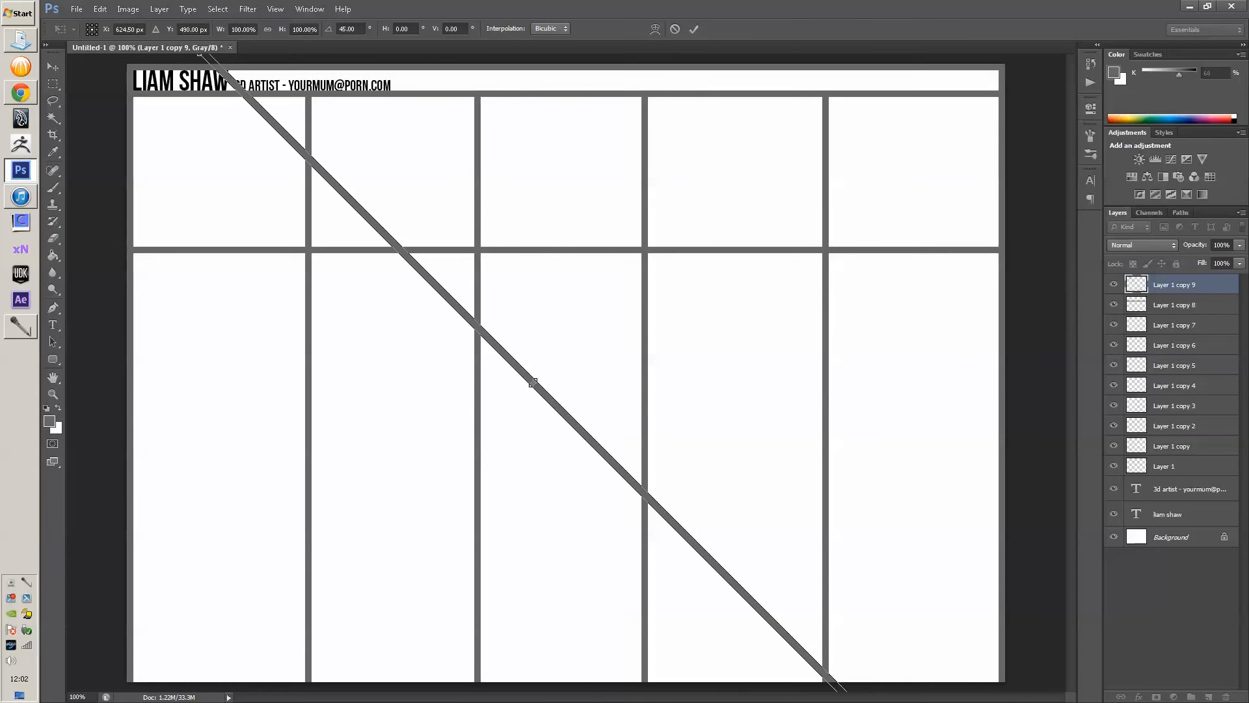
{"action": "left_click_drag", "start_coordinate": [439, 289], "coordinate": [530, 299]}
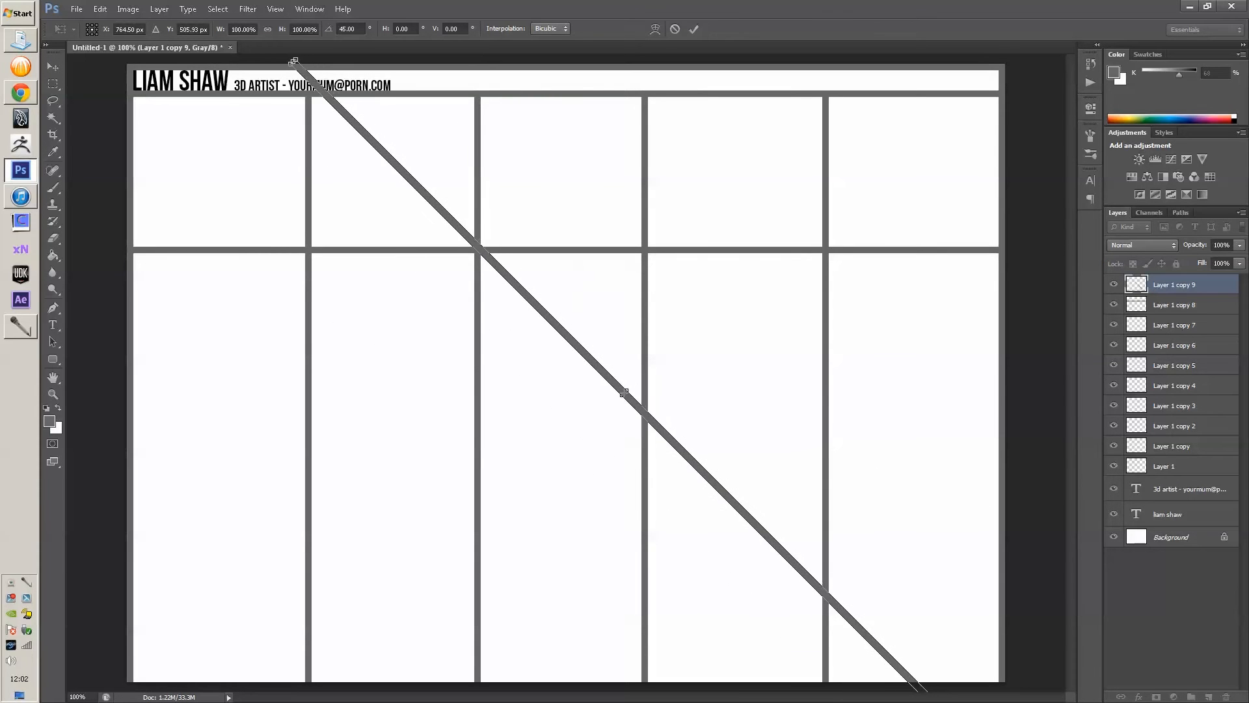
{"action": "left_click_drag", "start_coordinate": [556, 171], "coordinate": [371, 196]}
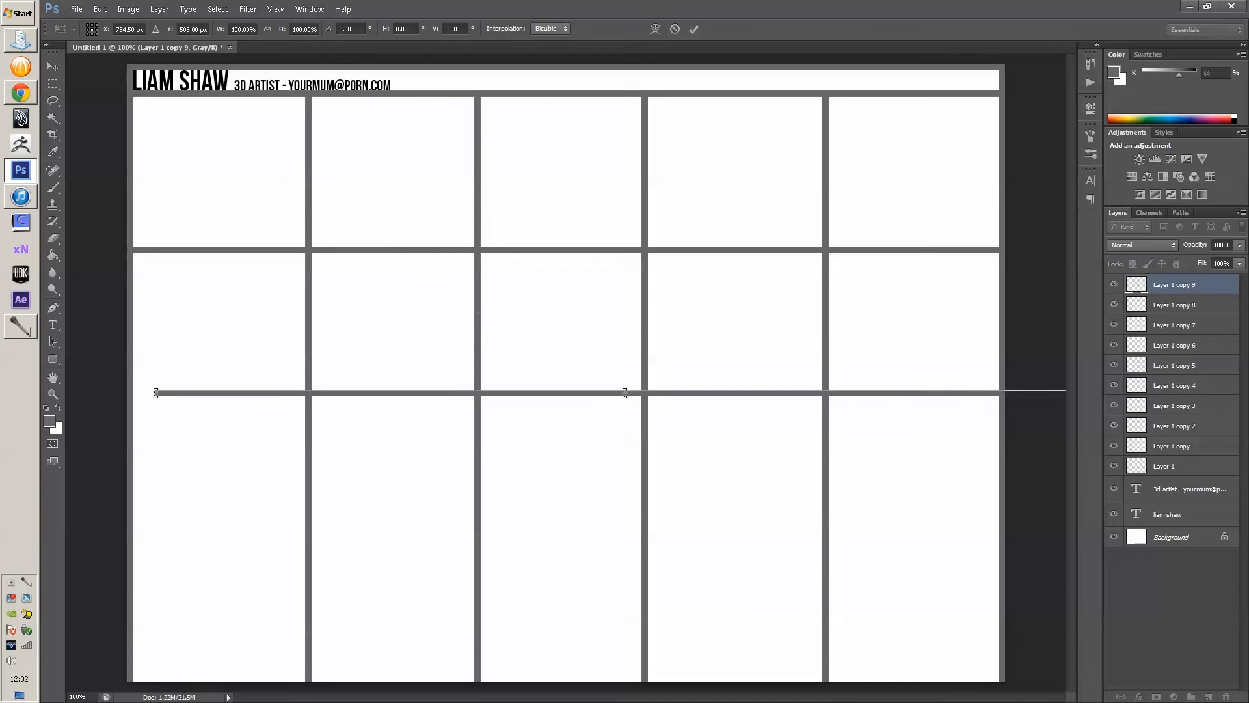
{"action": "left_click_drag", "start_coordinate": [514, 391], "coordinate": [420, 426]}
{"action": "left_click_drag", "start_coordinate": [480, 430], "coordinate": [491, 540]}
{"action": "key", "text": "Return"}
- Add another horizontal divider and raise the row dividers slightly so the rows are even
{"action": "left_click_drag", "start_coordinate": [521, 407], "coordinate": [521, 395]}
{"action": "left_click_drag", "start_coordinate": [519, 250], "coordinate": [519, 246]}
{"action": "left_click_drag", "start_coordinate": [532, 397], "coordinate": [532, 391]}
{"action": "left_click", "coordinate": [645, 358], "text": "ctrl"}
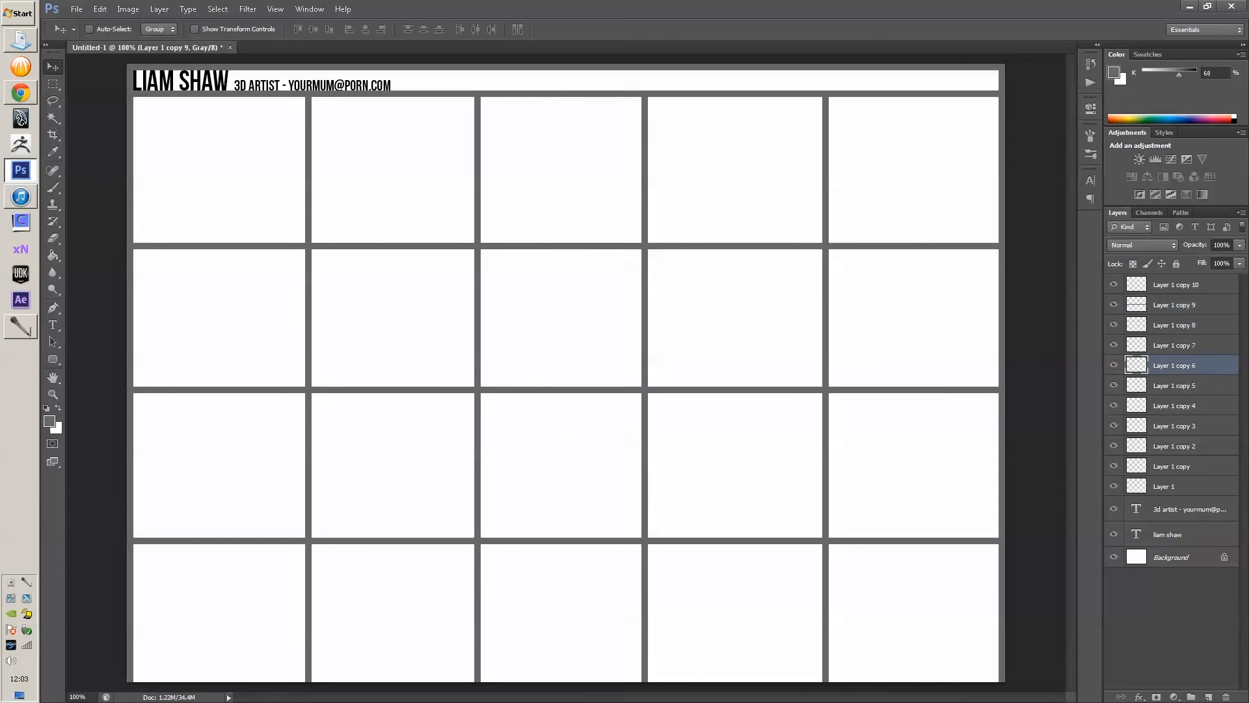
- Nudge the column dividers slightly so the columns come out even
{"action": "left_click_drag", "start_coordinate": [646, 340], "coordinate": [664, 341]}
{"action": "left_click_drag", "start_coordinate": [477, 338], "coordinate": [488, 338]}
{"action": "left_click", "coordinate": [309, 296], "text": "ctrl"}
{"action": "left_click_drag", "start_coordinate": [309, 297], "coordinate": [314, 296]}
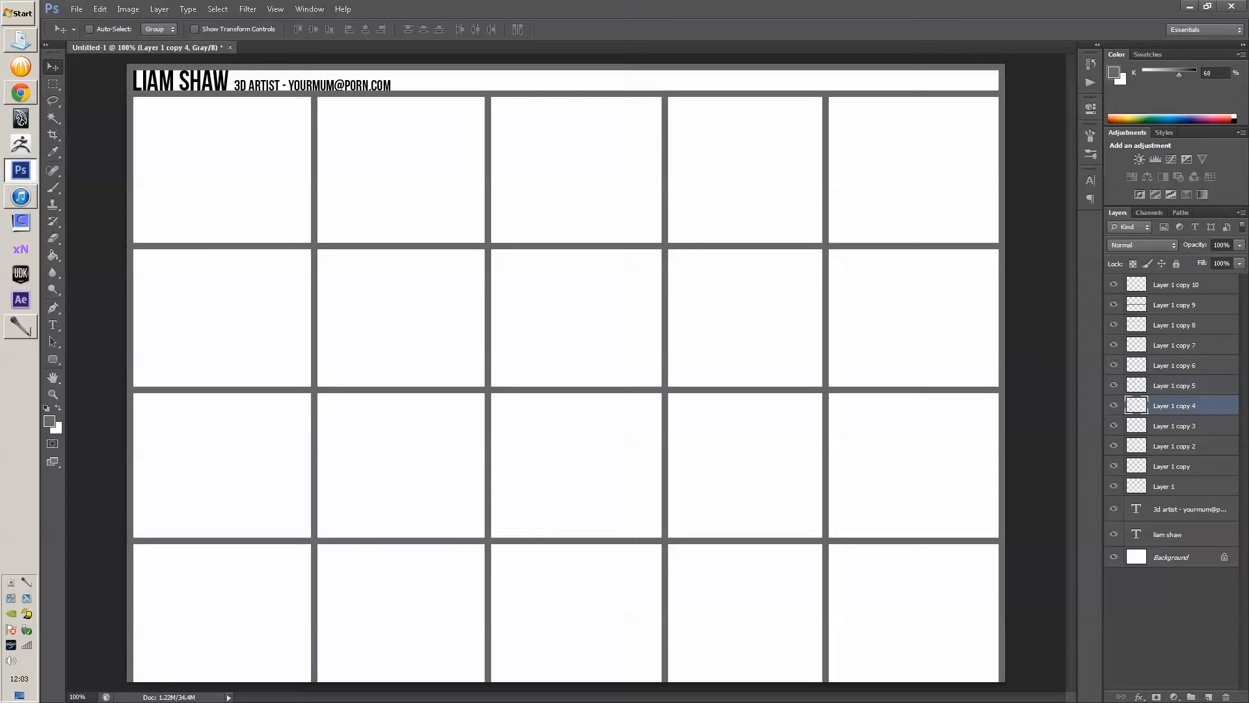
{"action": "left_click", "coordinate": [825, 296], "text": "ctrl"}
{"action": "left_click_drag", "start_coordinate": [825, 296], "coordinate": [832, 296]}
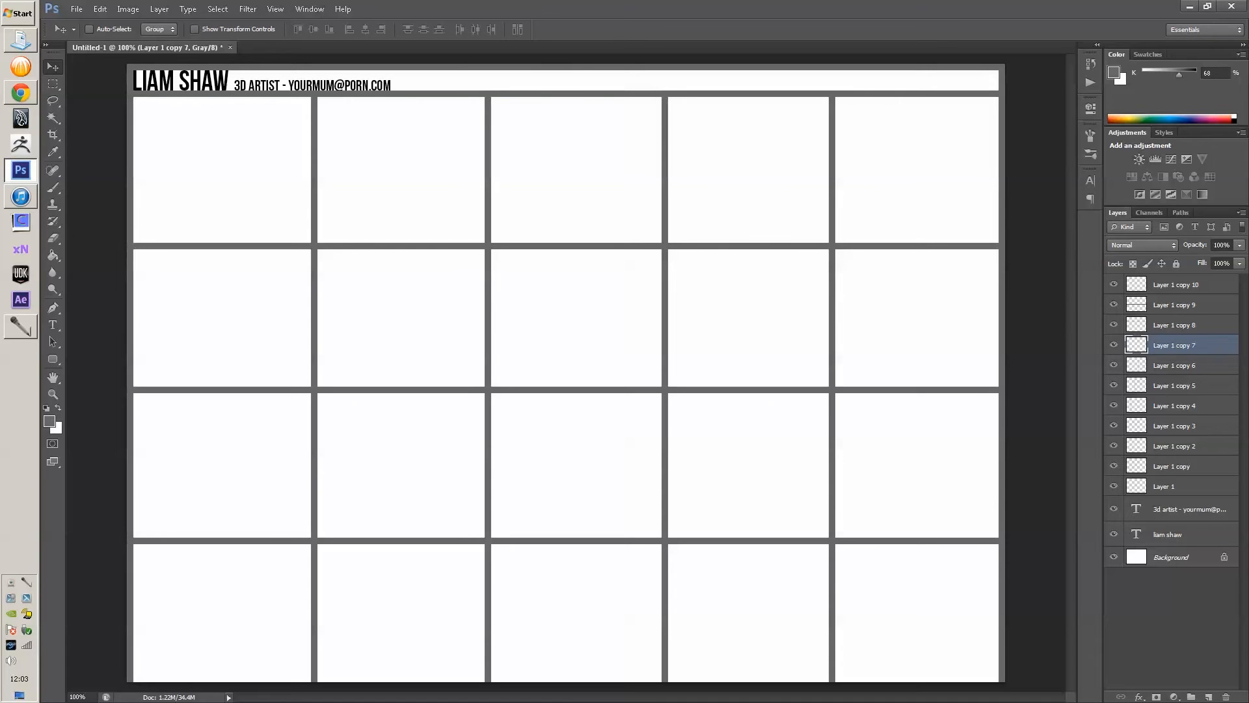
{"action": "left_click", "coordinate": [318, 273], "text": "ctrl"}
{"action": "left_click_drag", "start_coordinate": [314, 273], "coordinate": [342, 389]}
- Erase the left divider segment in the second row to merge two tiles
{"action": "key", "text": "m"}
{"action": "key", "text": "ctrl+d"}
{"action": "key", "text": "Delete"}
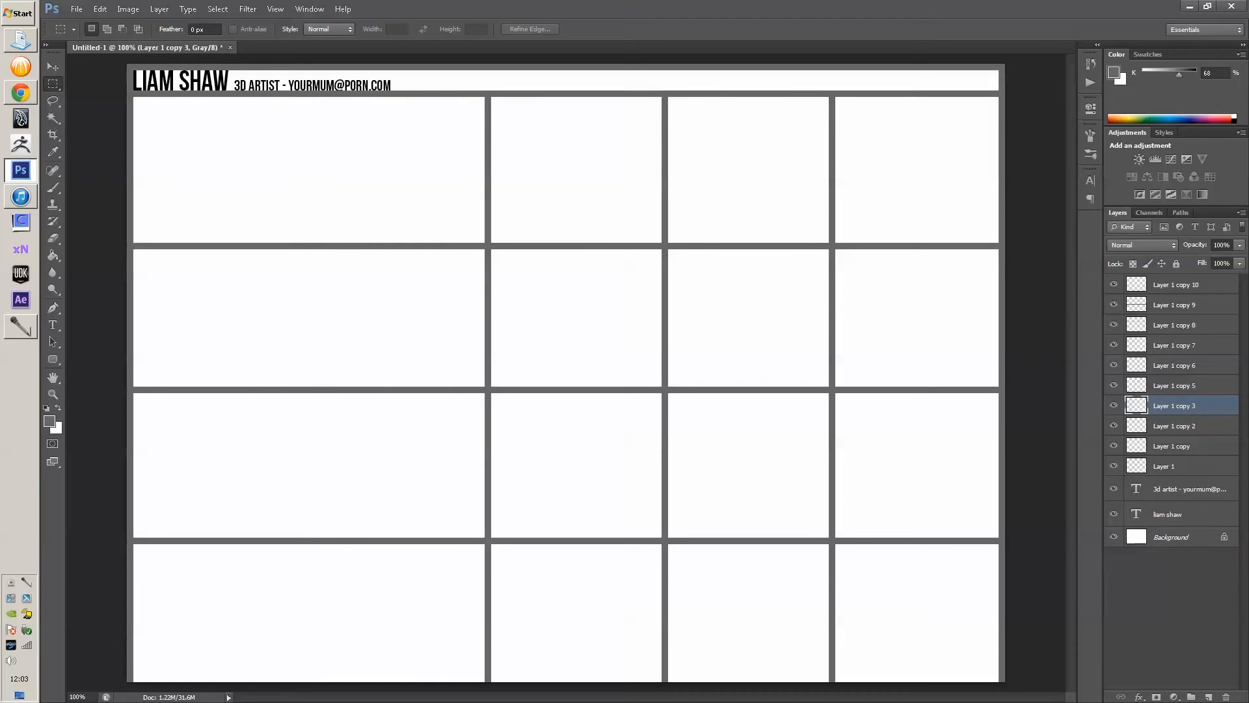
{"action": "key", "text": "ctrl+z"}
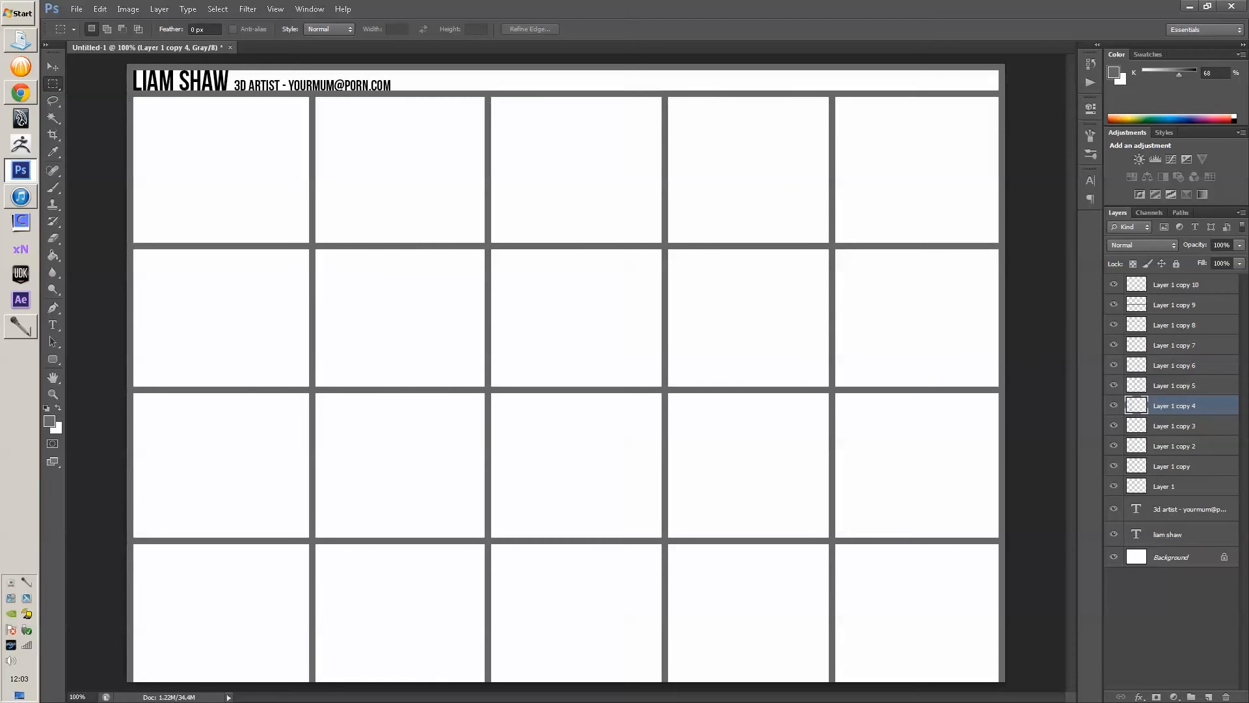
{"action": "left_click_drag", "start_coordinate": [289, 245], "coordinate": [372, 389]}
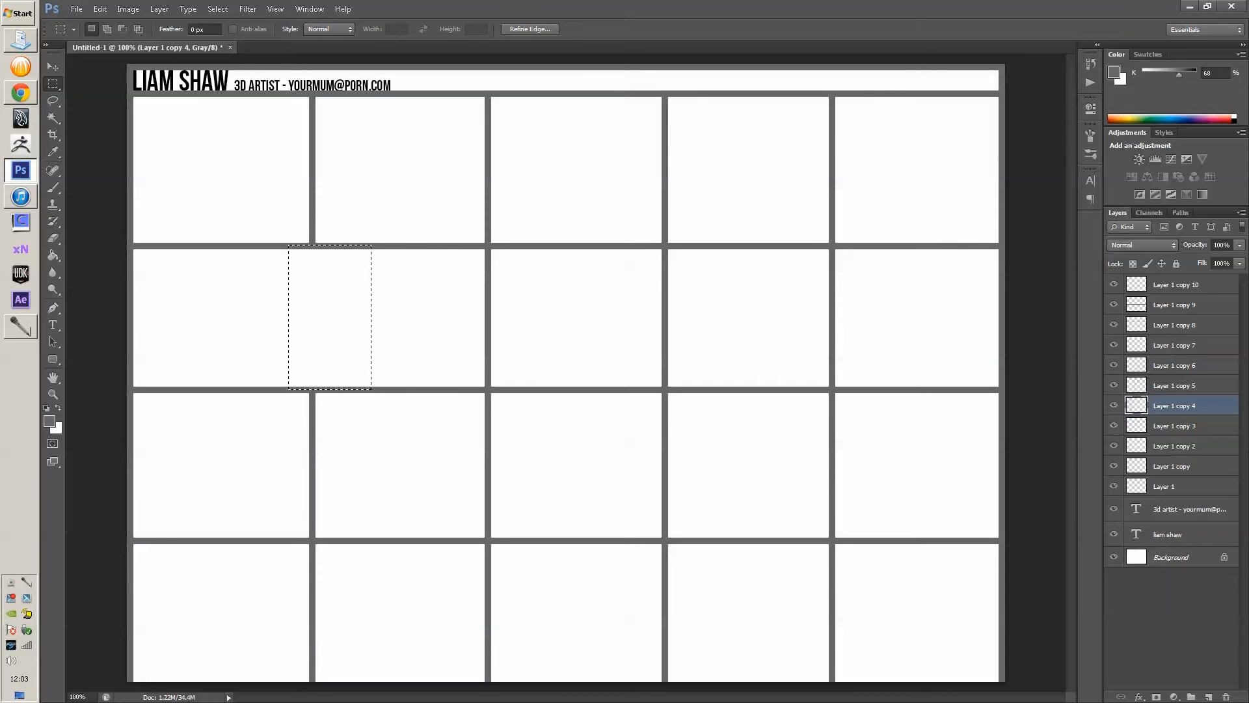
{"action": "key", "text": "Delete"}
{"action": "key", "text": "ctrl+d"}
- Marquee-select divider segments on the third-row divider layer and the next divider layer
{"action": "key", "text": "b"}
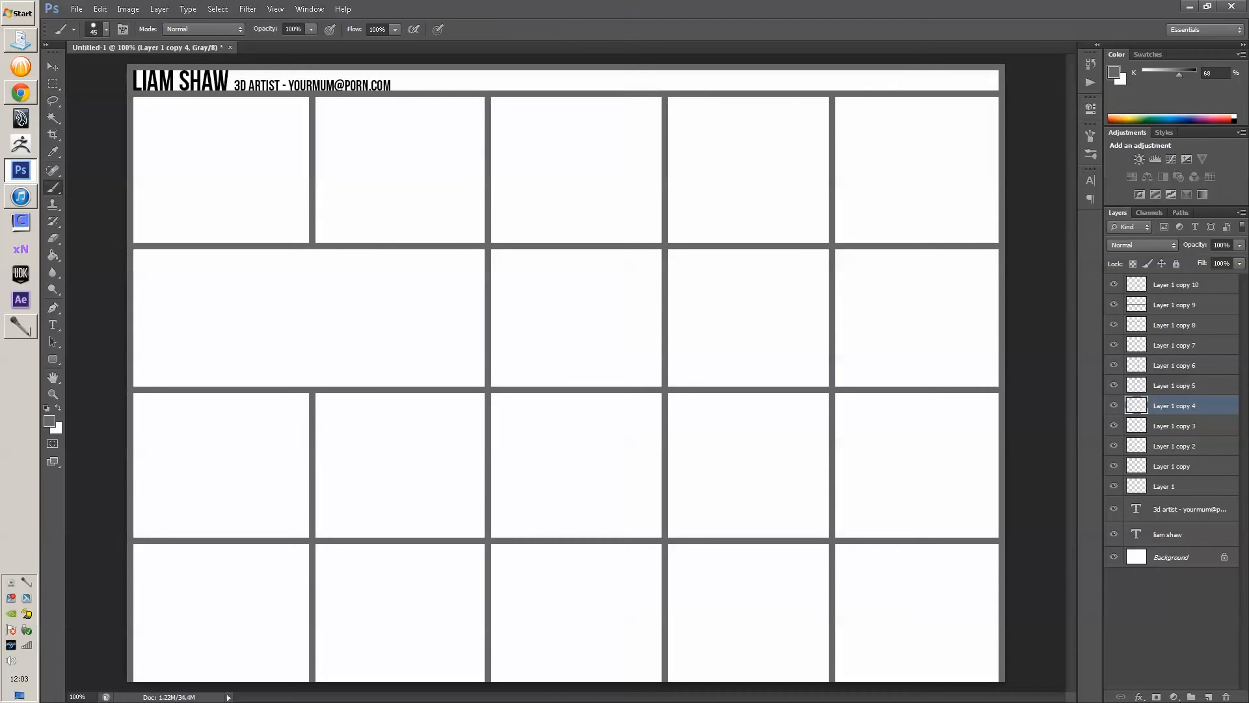
{"action": "key", "text": "v"}
{"action": "left_click", "coordinate": [665, 449], "text": "ctrl"}
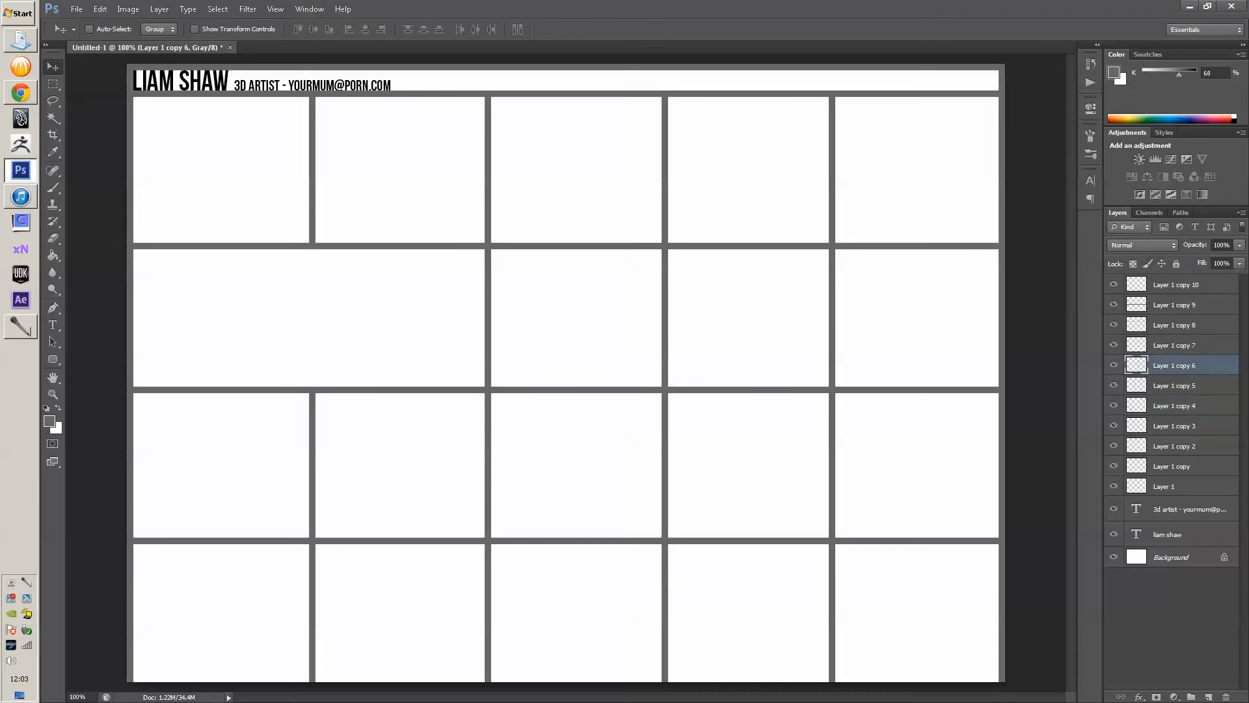
{"action": "key", "text": "m"}
{"action": "left_click_drag", "start_coordinate": [642, 391], "coordinate": [696, 539]}
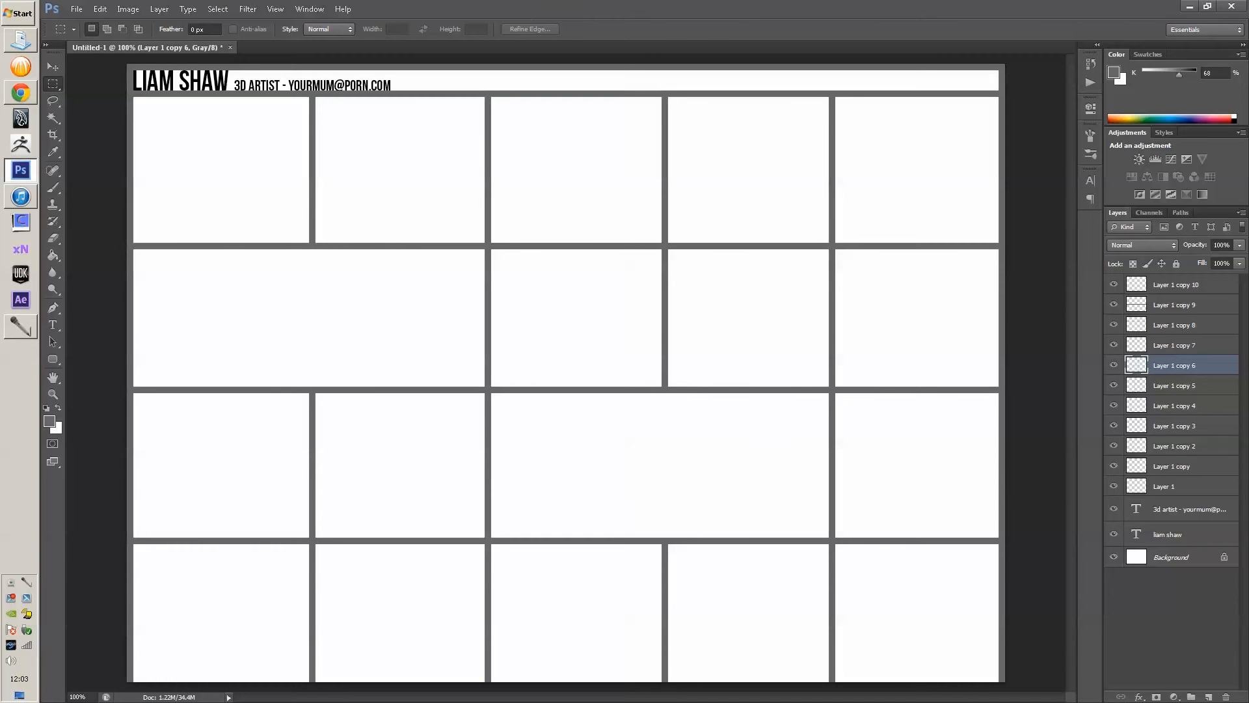
{"action": "key", "text": "v"}
{"action": "key", "text": "alt+bracketright"}
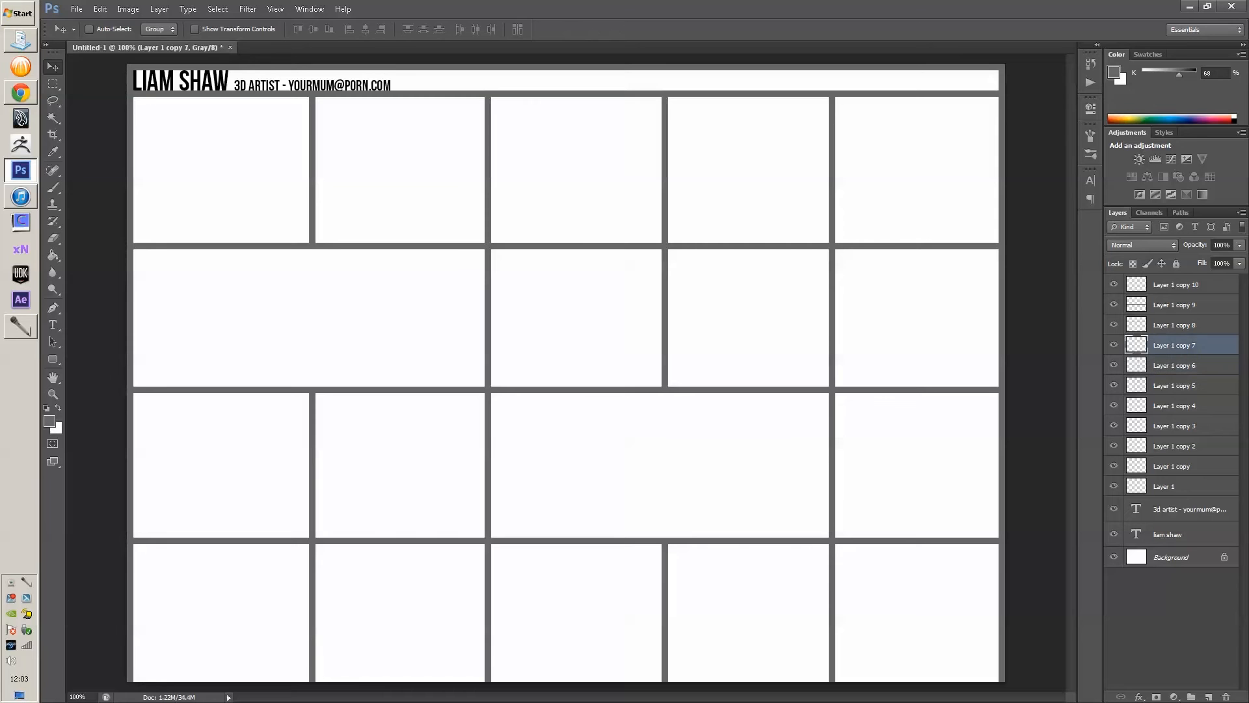
{"action": "key", "text": "m"}
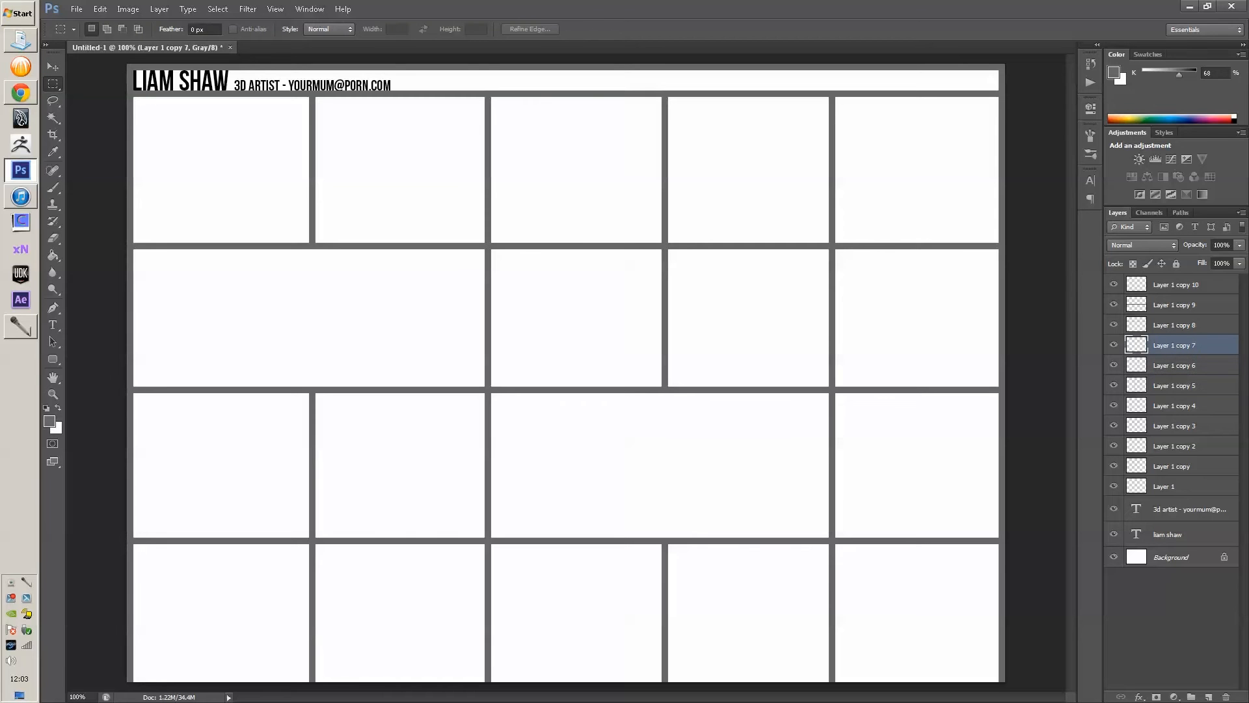
{"action": "left_click_drag", "start_coordinate": [829, 236], "coordinate": [663, 274]}
{"action": "key", "text": "v"}
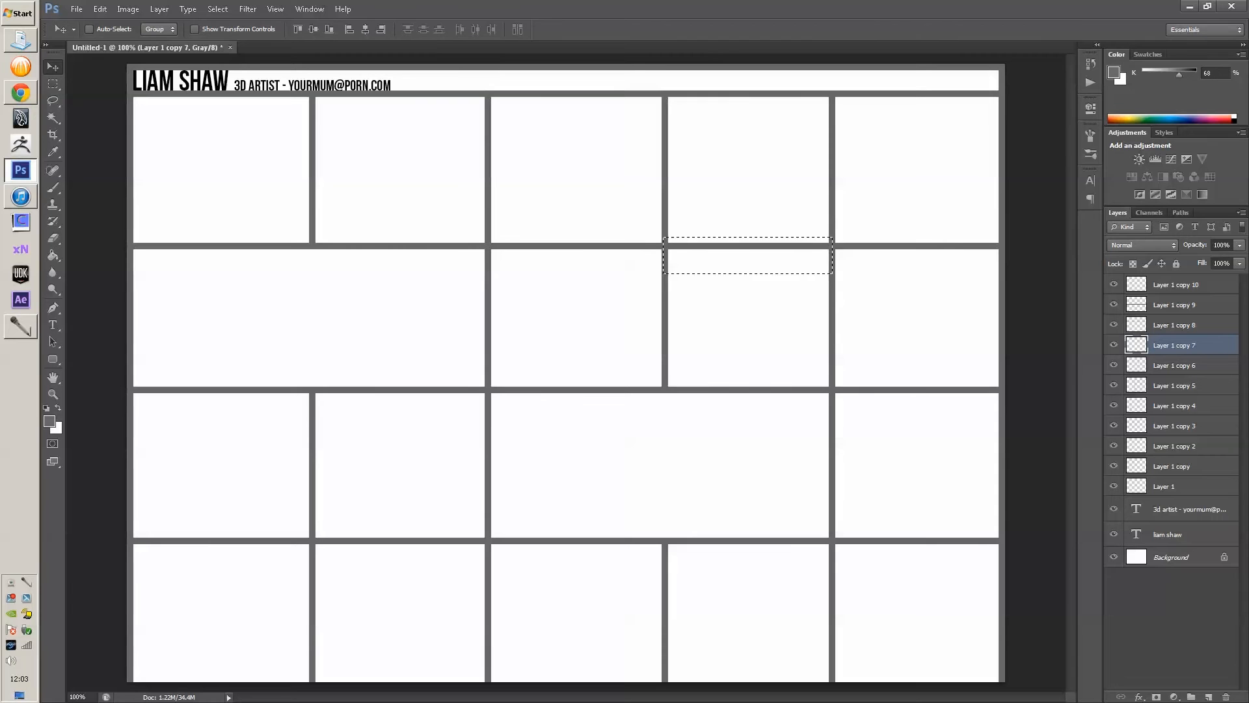
{"action": "key", "text": "ctrl+d"}
- On Layer 1 copy 8, erase the row divider segment between two stacked tiles
{"action": "left_click", "coordinate": [1174, 324]}
{"action": "key", "text": "m"}
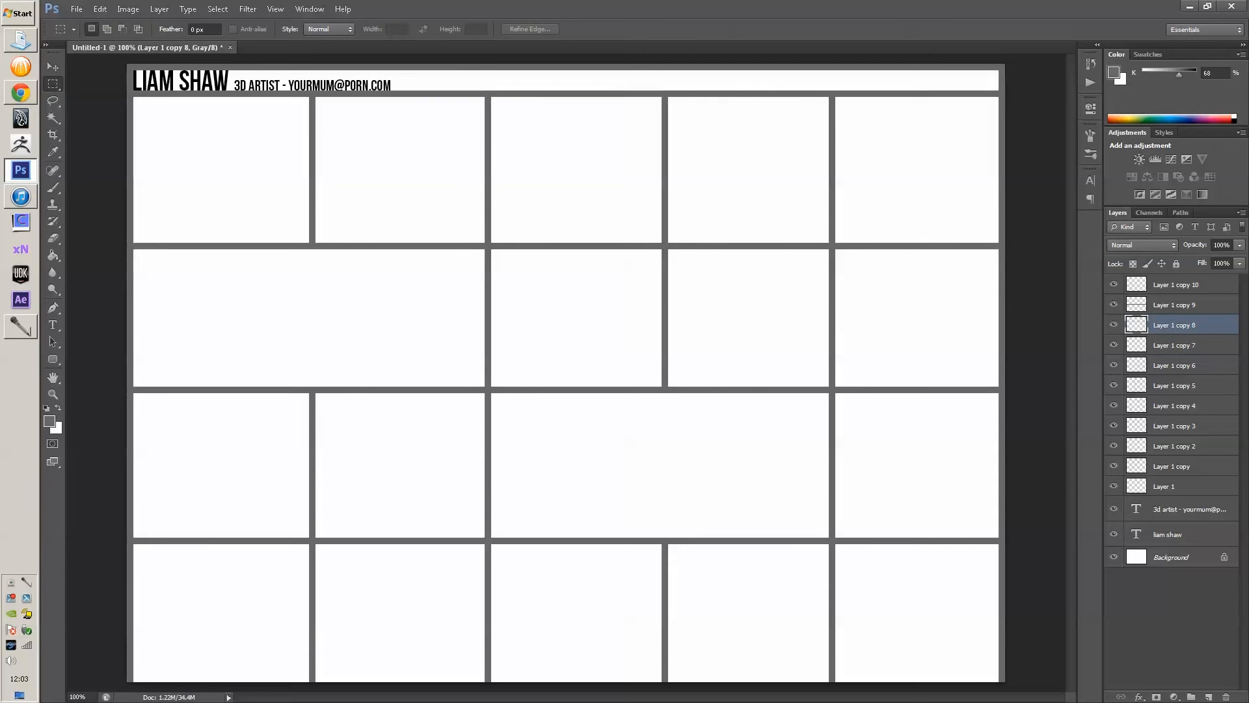
{"action": "left_click_drag", "start_coordinate": [664, 232], "coordinate": [828, 274]}
{"action": "key", "text": "Delete"}
{"action": "key", "text": "ctrl+d"}
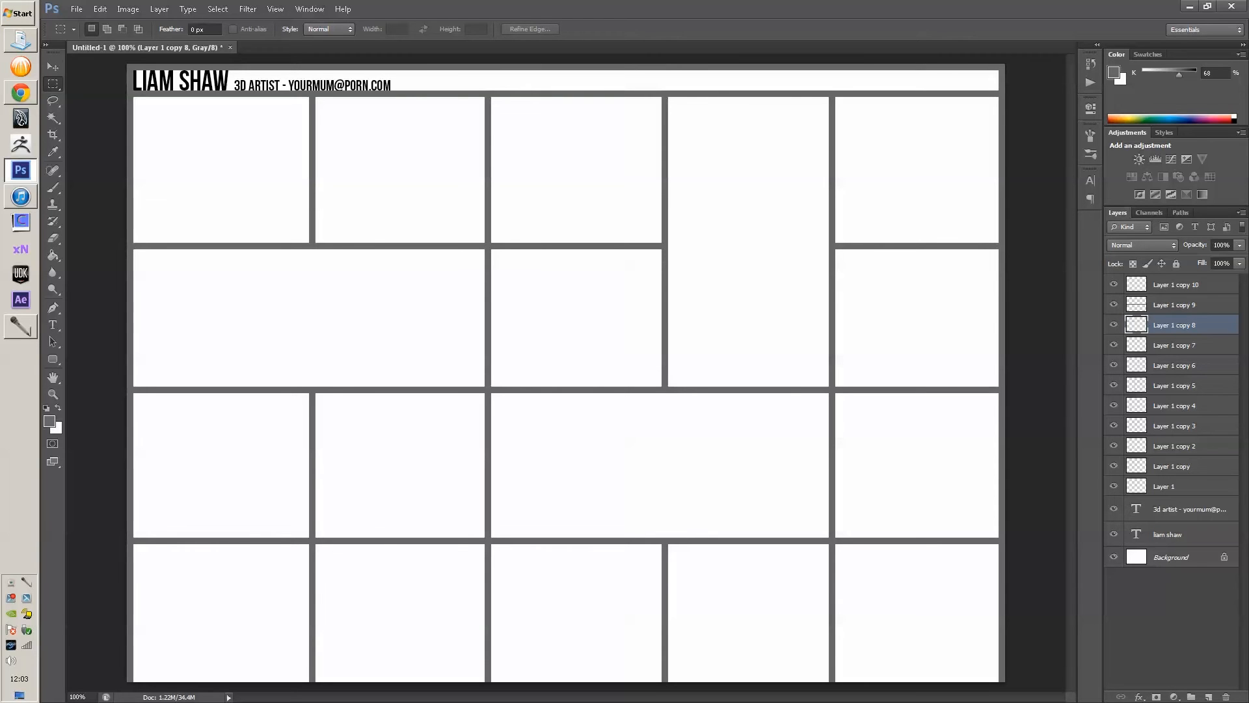
{"action": "key", "text": "v"}
- Fill the gap between the two lower left tiles white, then select all tile layers
{"action": "left_click", "coordinate": [1176, 285]}
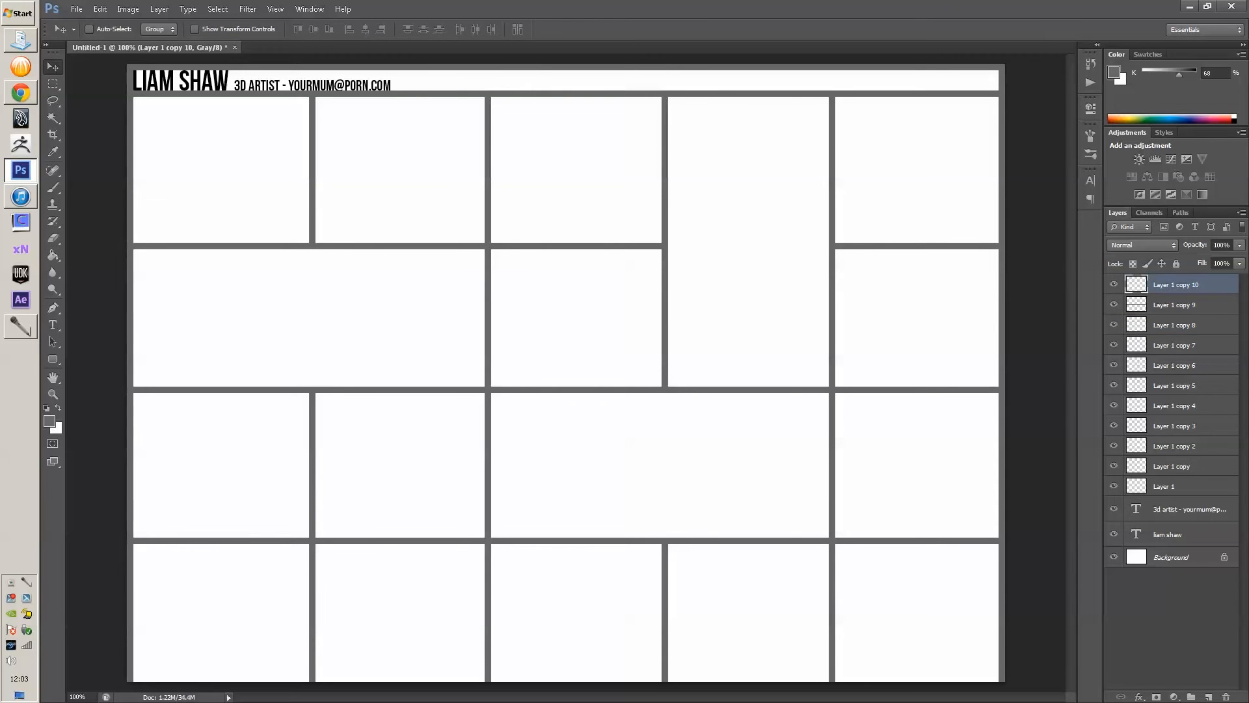
{"action": "key", "text": "m"}
{"action": "left_click_drag", "start_coordinate": [183, 520], "coordinate": [314, 571]}
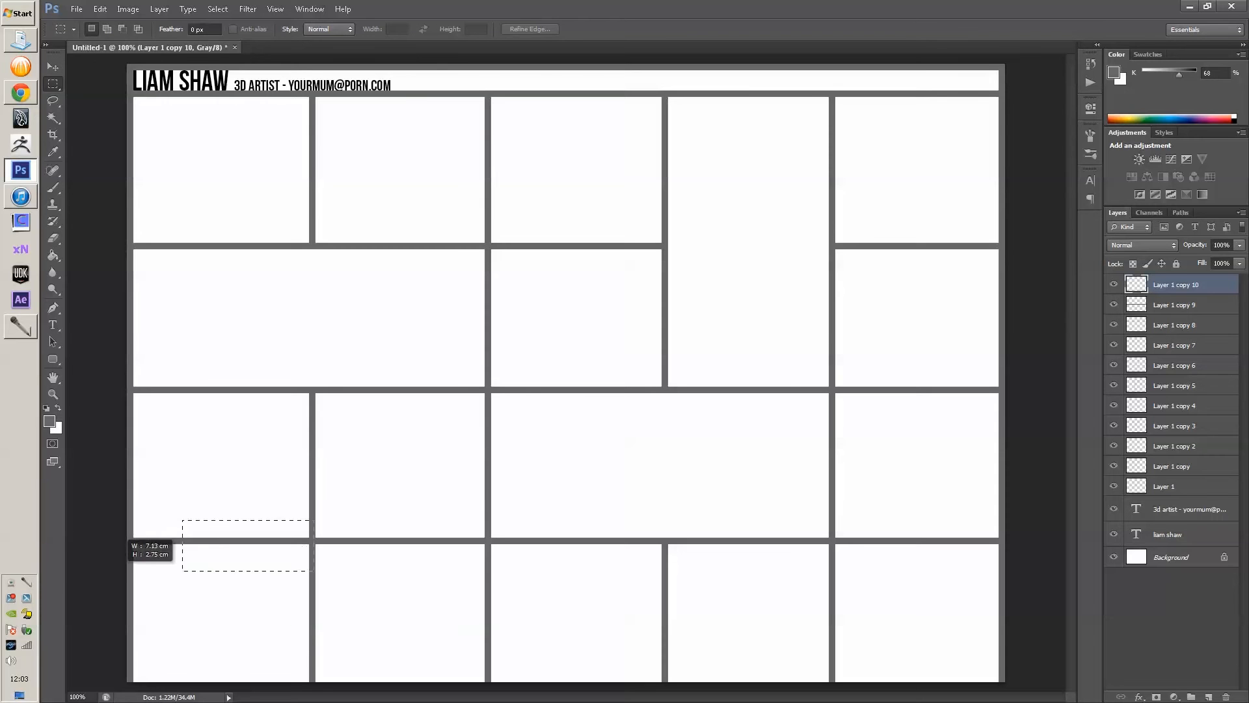
{"action": "left_click_drag", "start_coordinate": [182, 571], "coordinate": [131, 622]}
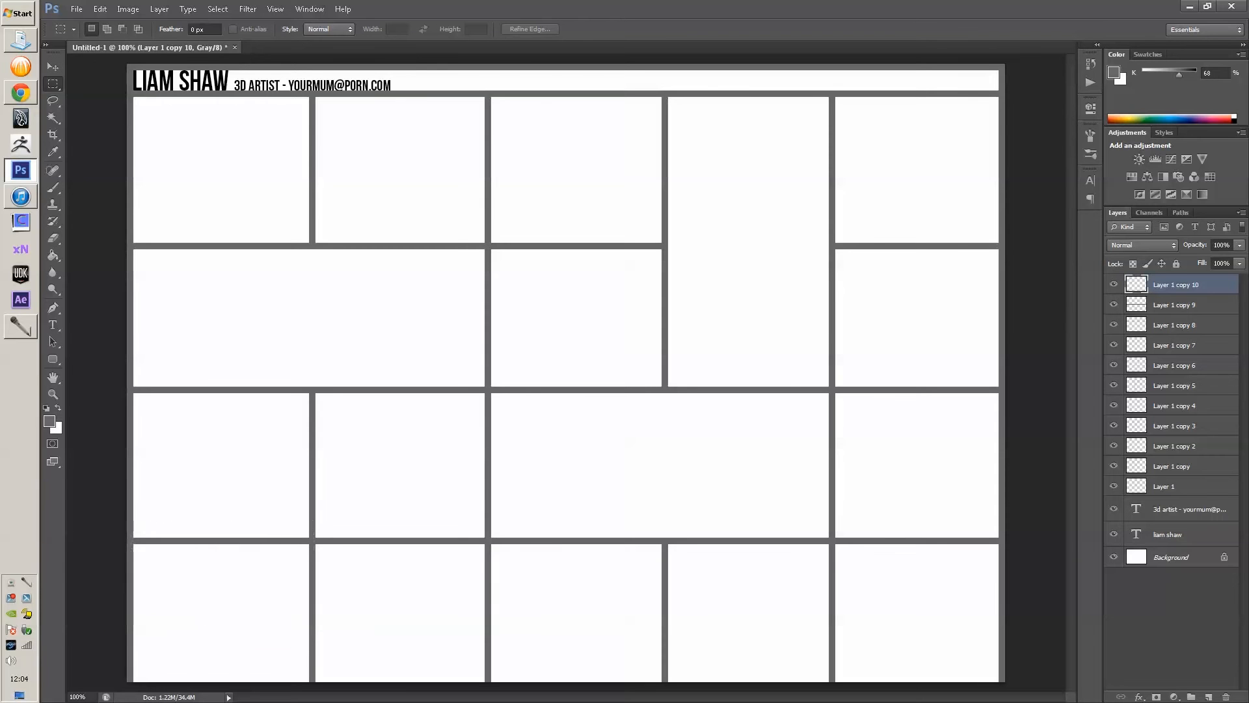
{"action": "key", "text": "ctrl+BackSpace"}
{"action": "key", "text": "ctrl+d"}
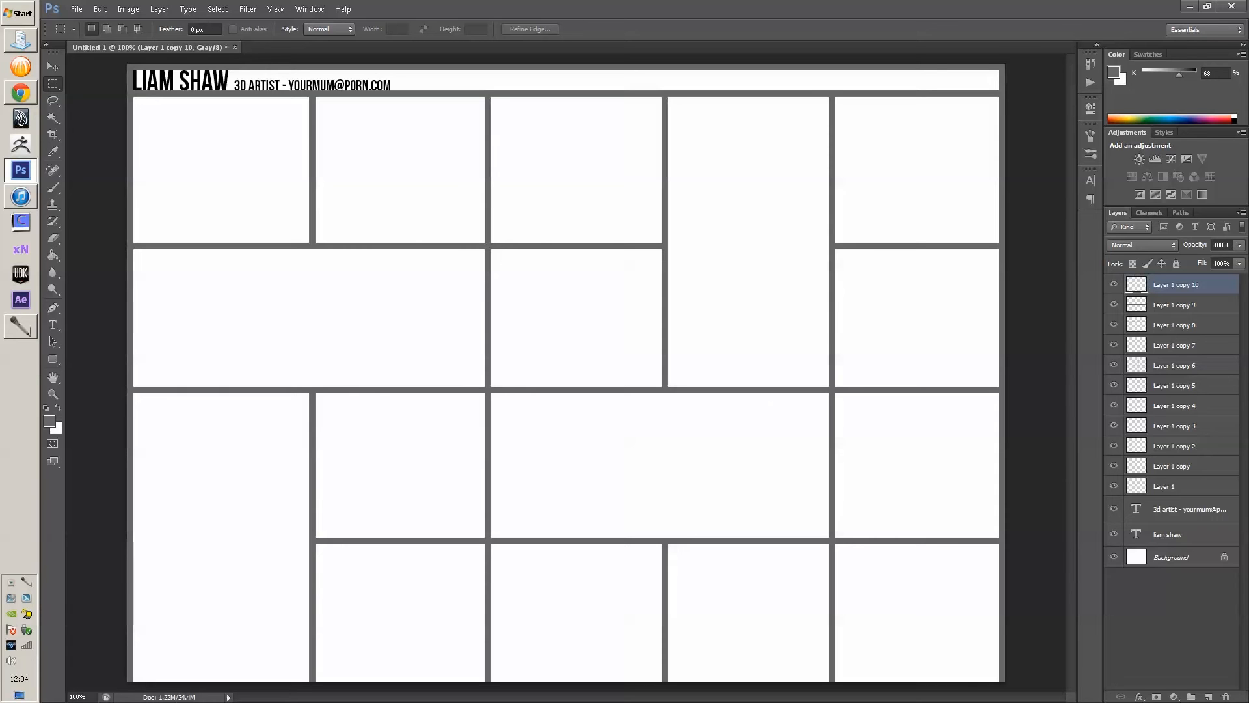
{"action": "left_click", "coordinate": [1181, 487], "text": "shift"}
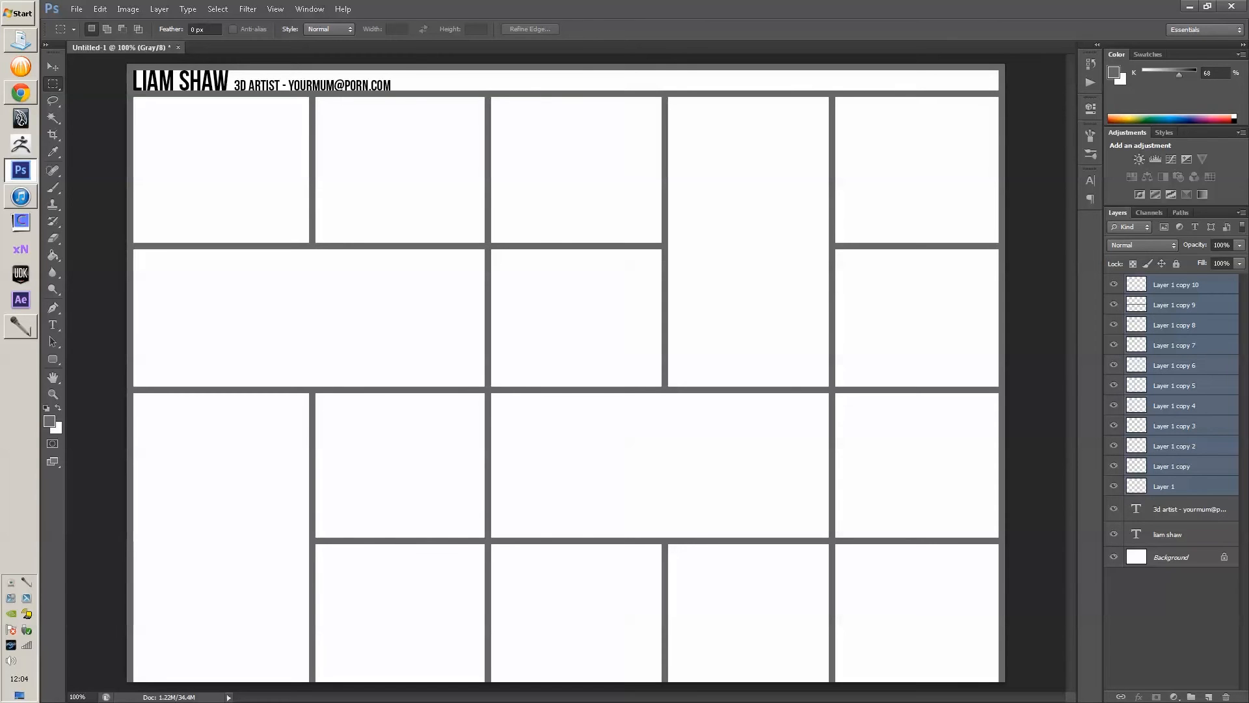
- Merge the selected tile layers into one and Magic Wand-select the top-row tiles
{"action": "key", "text": "ctrl+e"}
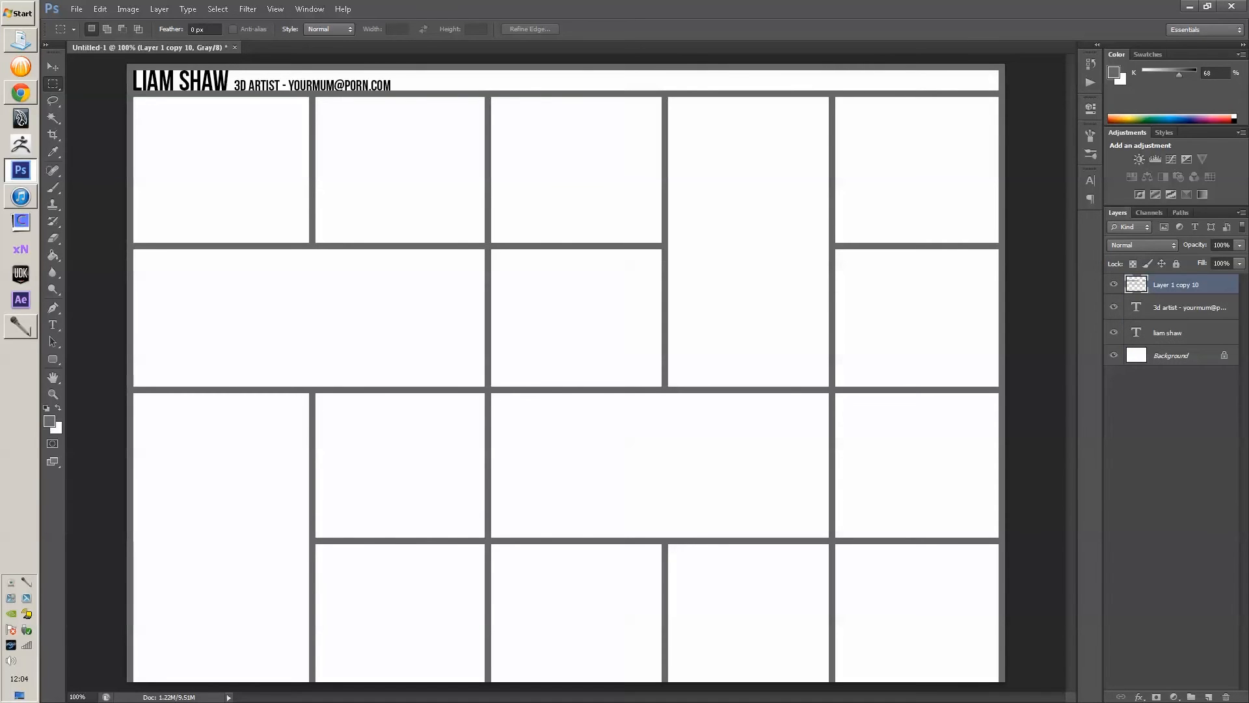
{"action": "left_click_drag", "start_coordinate": [128, 65], "coordinate": [1024, 91]}
{"action": "key", "text": "ctrl+d"}
{"action": "key", "text": "w"}
{"action": "left_click", "coordinate": [221, 170]}
{"action": "left_click", "coordinate": [400, 170]}
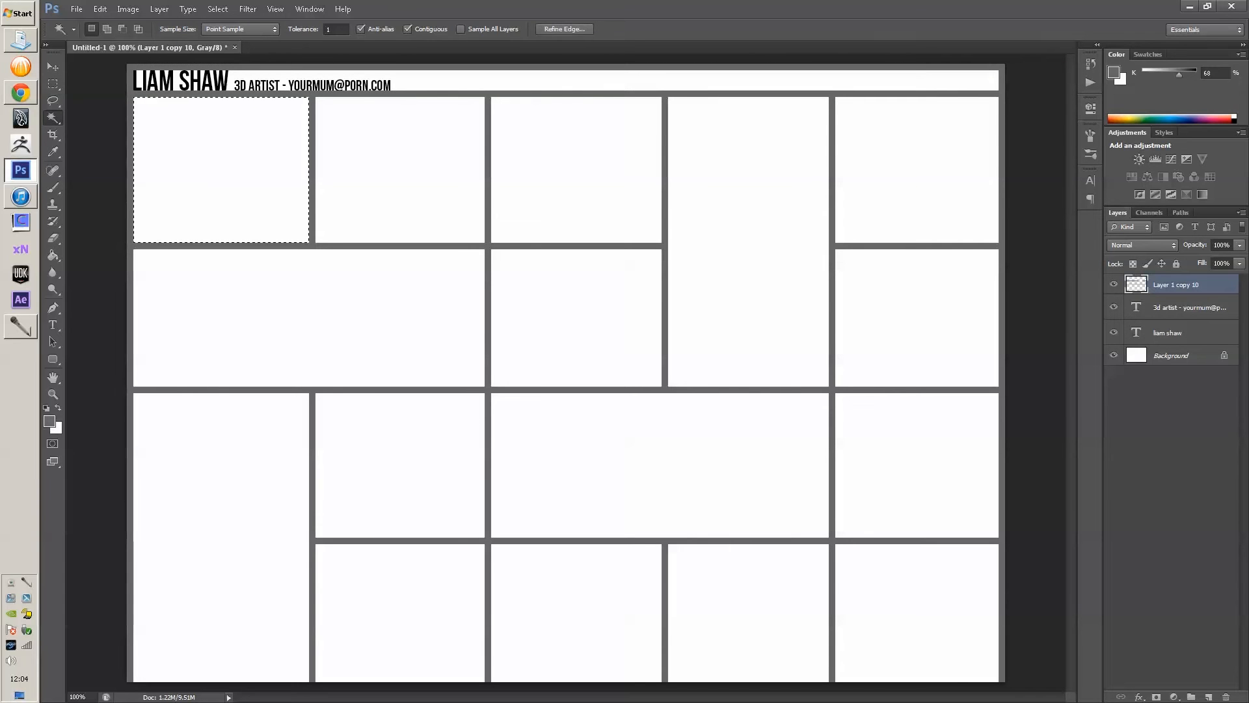
{"action": "left_click", "coordinate": [576, 170]}
- Switch between Quick Selection and Magic Wand, retry tile selections, then begin a new layer
{"action": "right_click", "coordinate": [53, 117]}
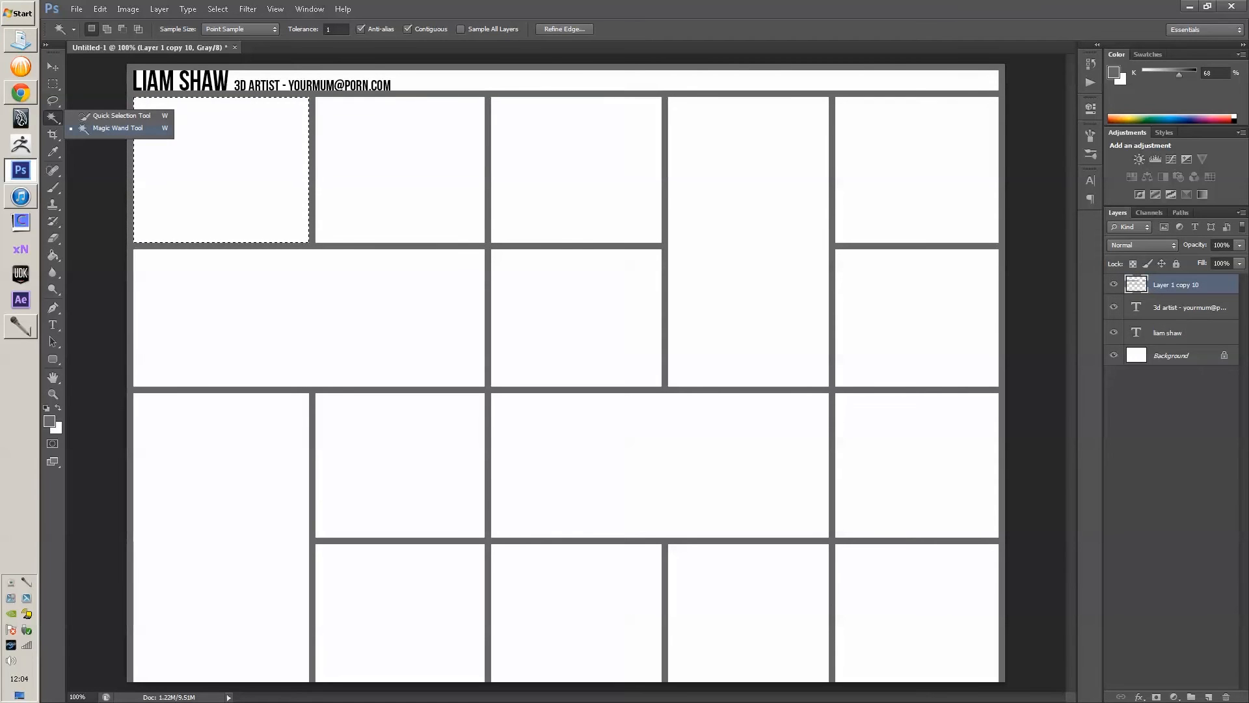
{"action": "left_click", "coordinate": [121, 115]}
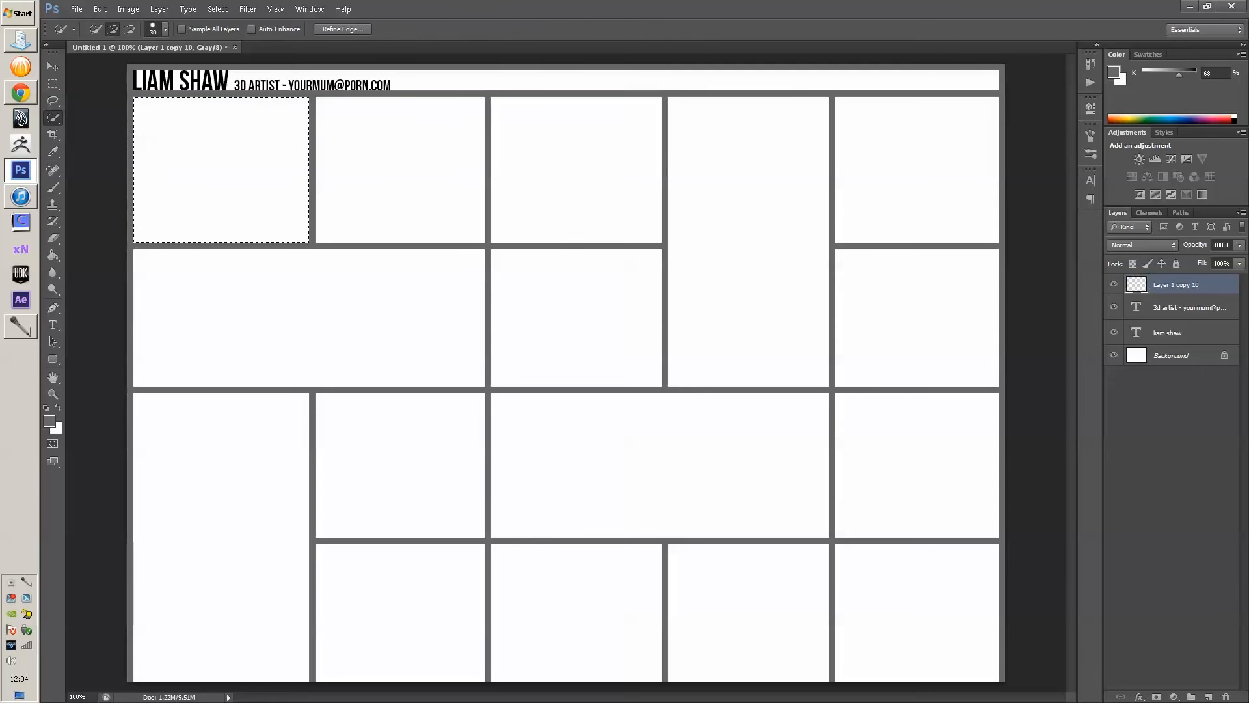
{"action": "right_click", "coordinate": [53, 118]}
{"action": "left_click", "coordinate": [118, 128]}
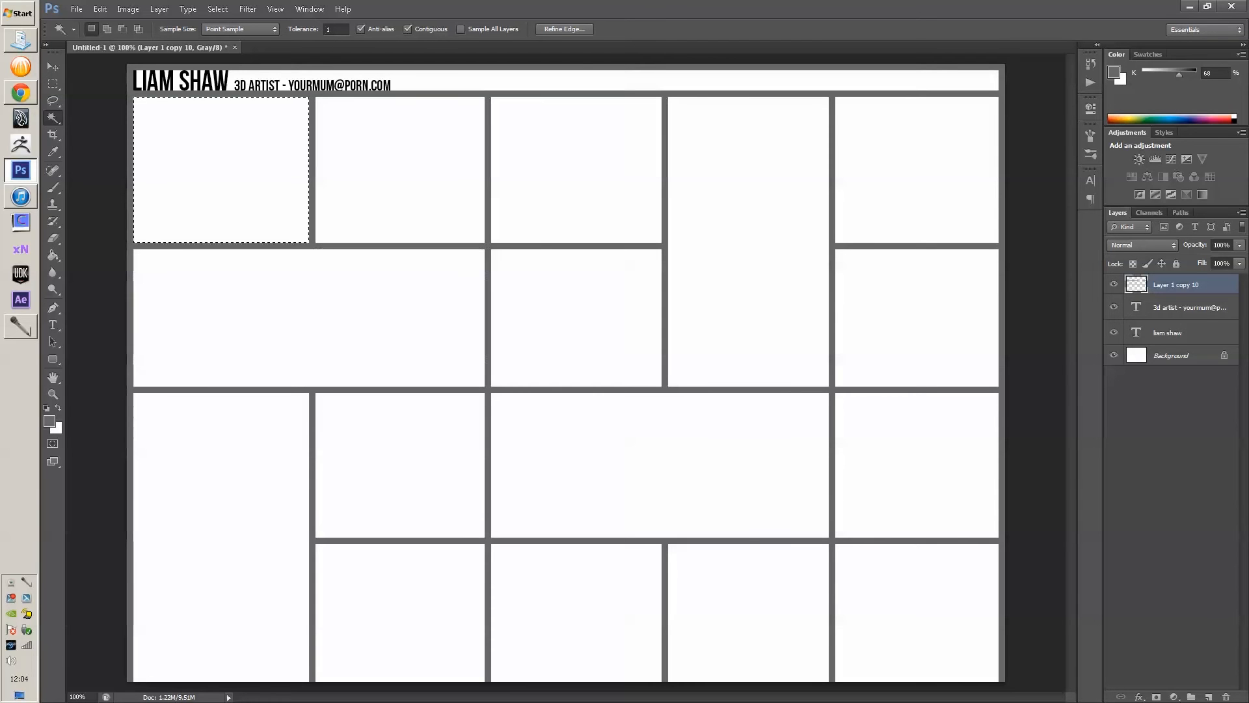
{"action": "left_click", "coordinate": [260, 246]}
{"action": "left_click", "coordinate": [241, 189]}
{"action": "key", "text": "ctrl+shift+n"}
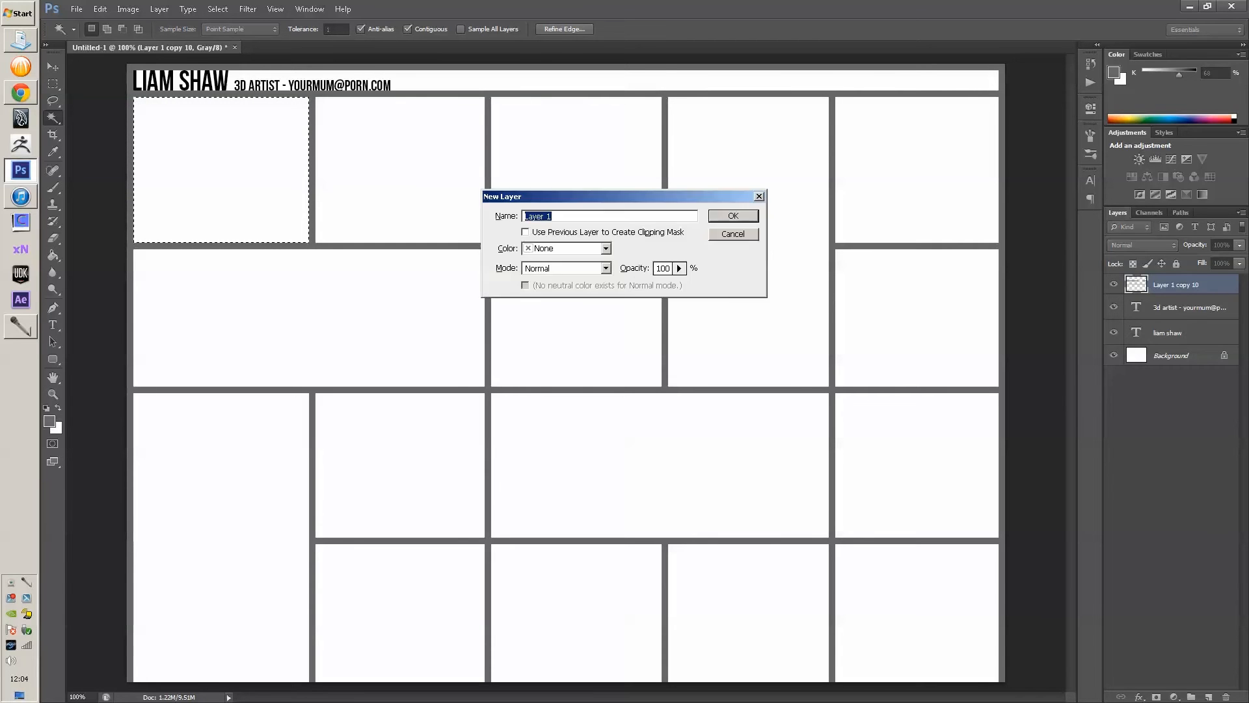
- Create Layer 1, then Magic Wand-select every white tile on the original tile layer
{"action": "key", "text": "Return"}
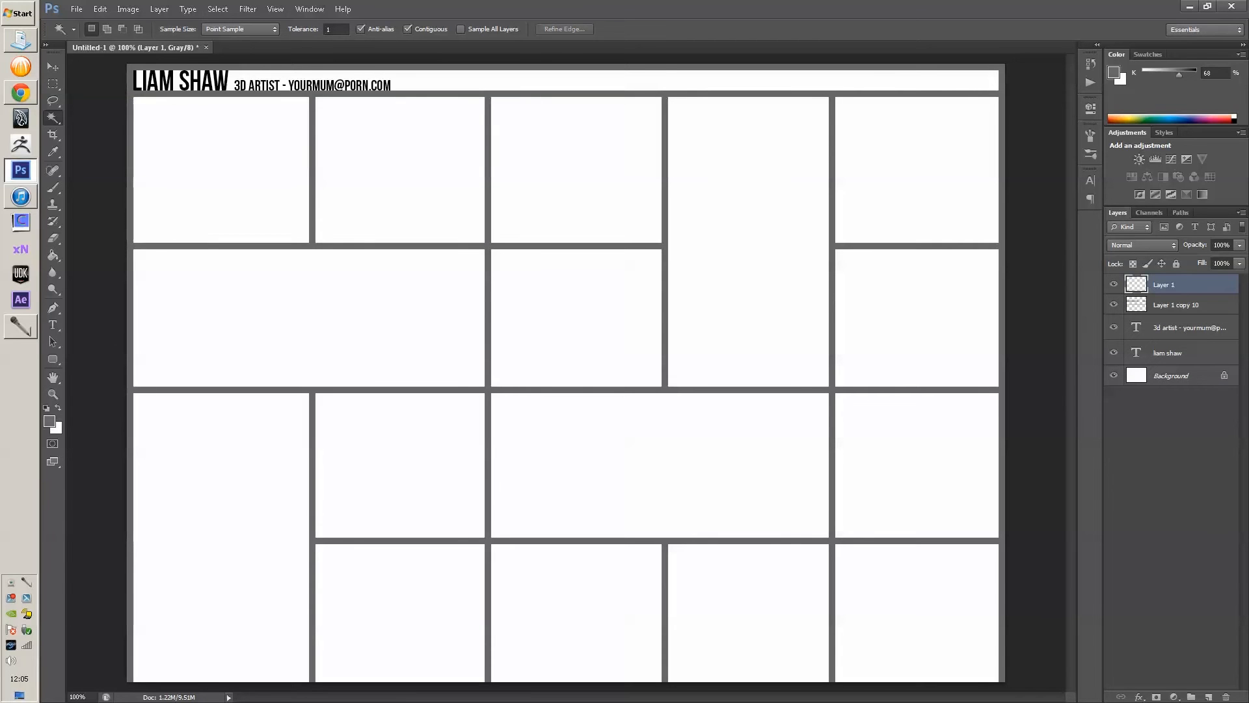
{"action": "left_click", "coordinate": [1177, 304]}
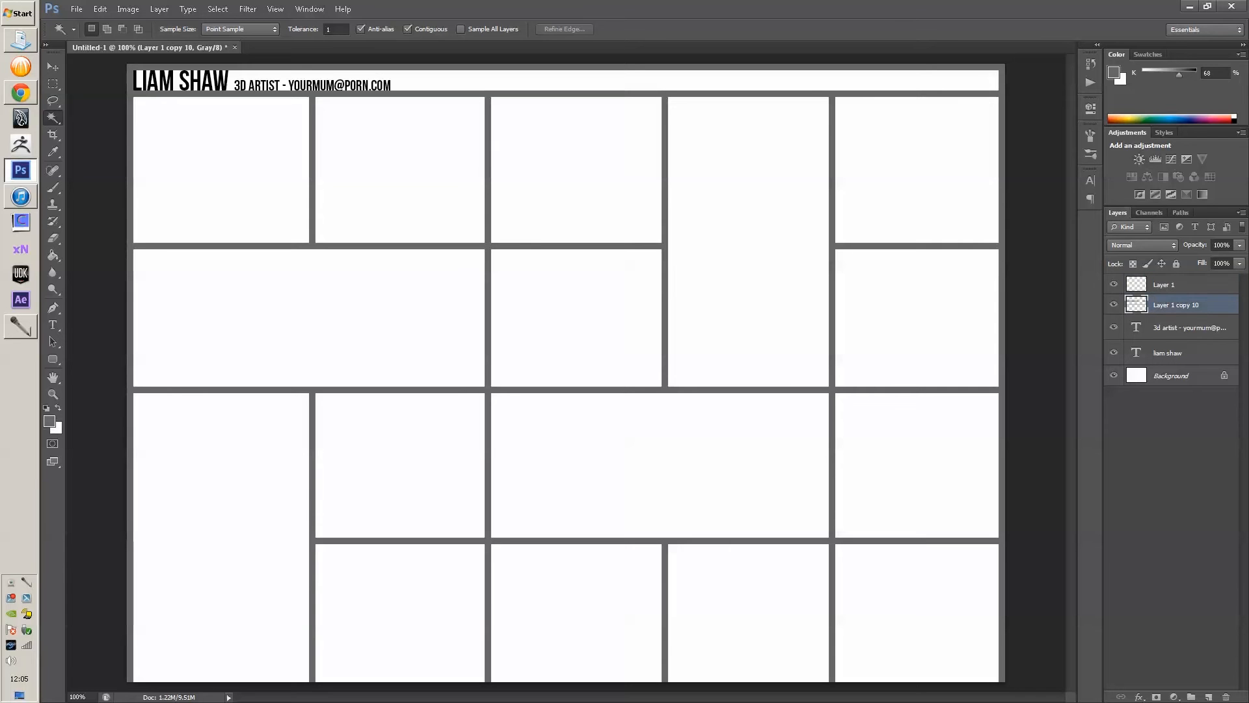
{"action": "left_click", "coordinate": [221, 171]}
{"action": "left_click", "coordinate": [400, 170], "text": "shift"}
{"action": "left_click", "coordinate": [577, 171], "text": "shift"}
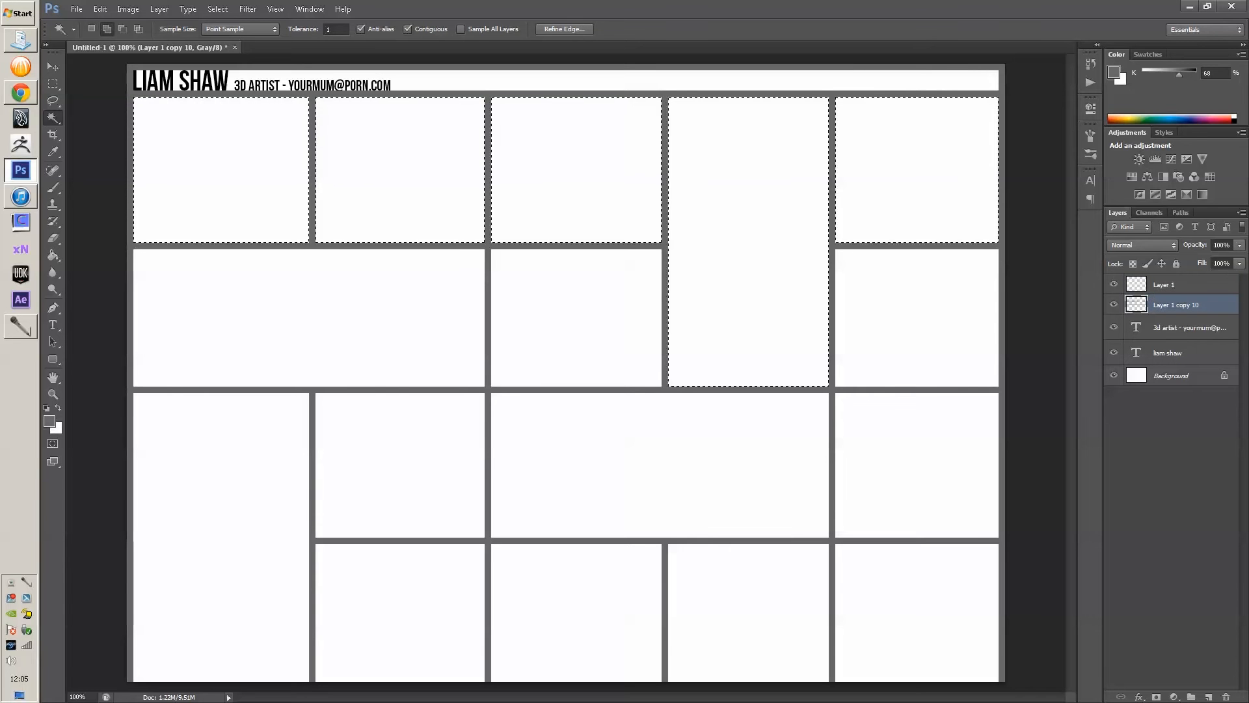
{"action": "left_click", "coordinate": [749, 189], "text": "shift"}
{"action": "left_click", "coordinate": [917, 182], "text": "shift"}
{"action": "left_click", "coordinate": [917, 312], "text": "shift"}
{"action": "left_click", "coordinate": [577, 317], "text": "shift"}
{"action": "left_click", "coordinate": [400, 465], "text": "shift"}
{"action": "left_click", "coordinate": [660, 465], "text": "shift"}
{"action": "left_click", "coordinate": [917, 465], "text": "shift"}
{"action": "left_click", "coordinate": [400, 612], "text": "shift"}
{"action": "left_click", "coordinate": [577, 611], "text": "shift"}
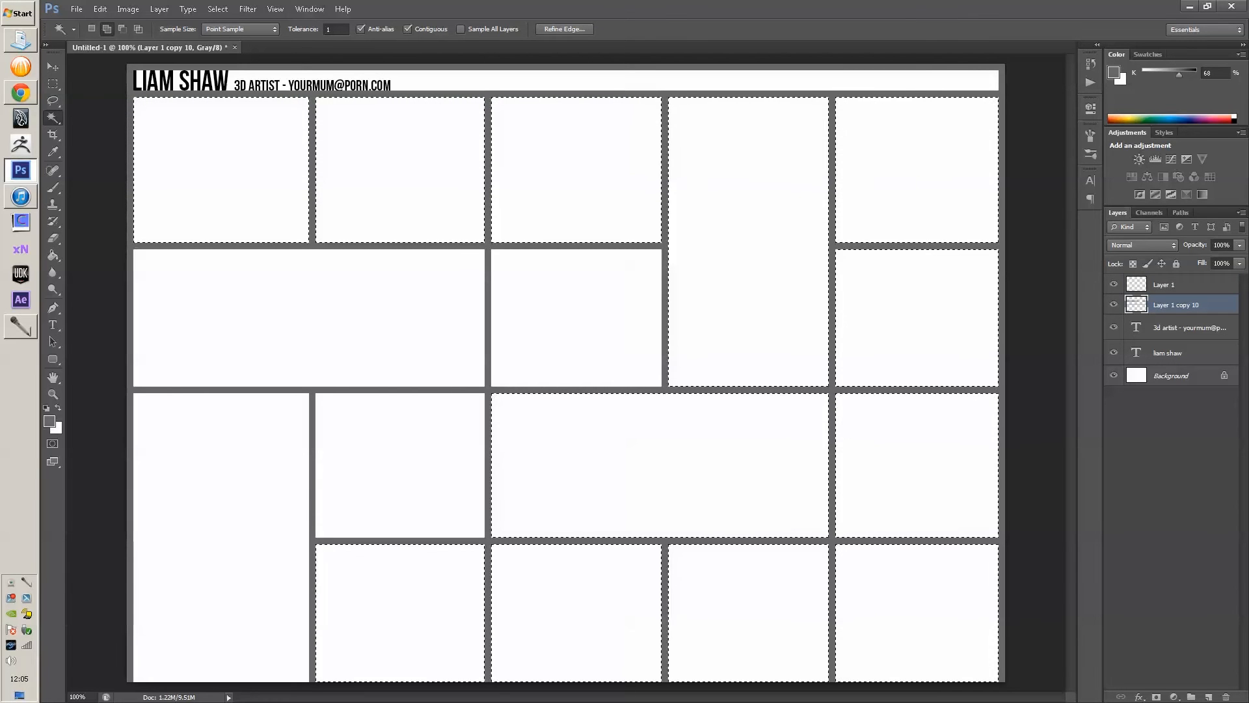
{"action": "left_click", "coordinate": [749, 612], "text": "shift"}
{"action": "left_click", "coordinate": [917, 611], "text": "shift"}
{"action": "left_click", "coordinate": [310, 318], "text": "shift"}
{"action": "left_click", "coordinate": [221, 536], "text": "shift"}
- Fill the selected tiles grey on Layer 1 and hide the white tile layer
{"action": "key", "text": "g"}
{"action": "left_click", "coordinate": [1165, 285]}
{"action": "key", "text": "alt+BackSpace"}
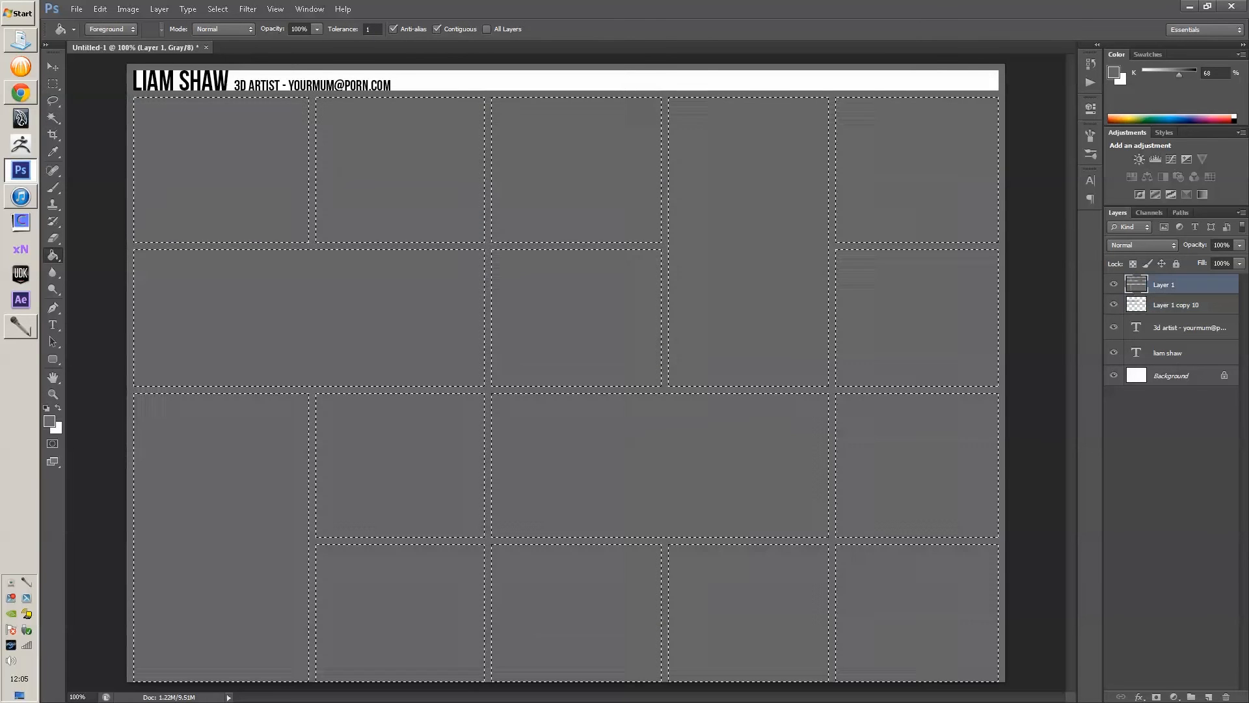
{"action": "left_click", "coordinate": [1113, 305]}
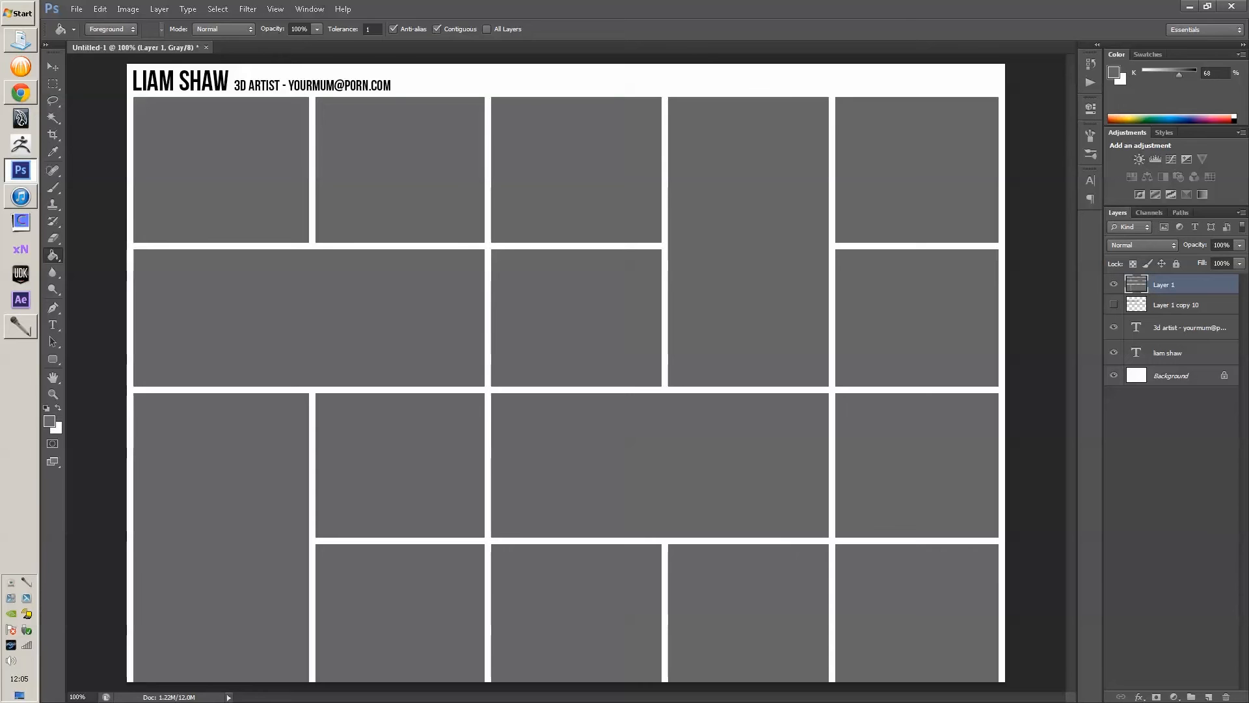
- Trim the top strip off the tall tile and the right edge off the third-row right tile
{"action": "key", "text": "m"}
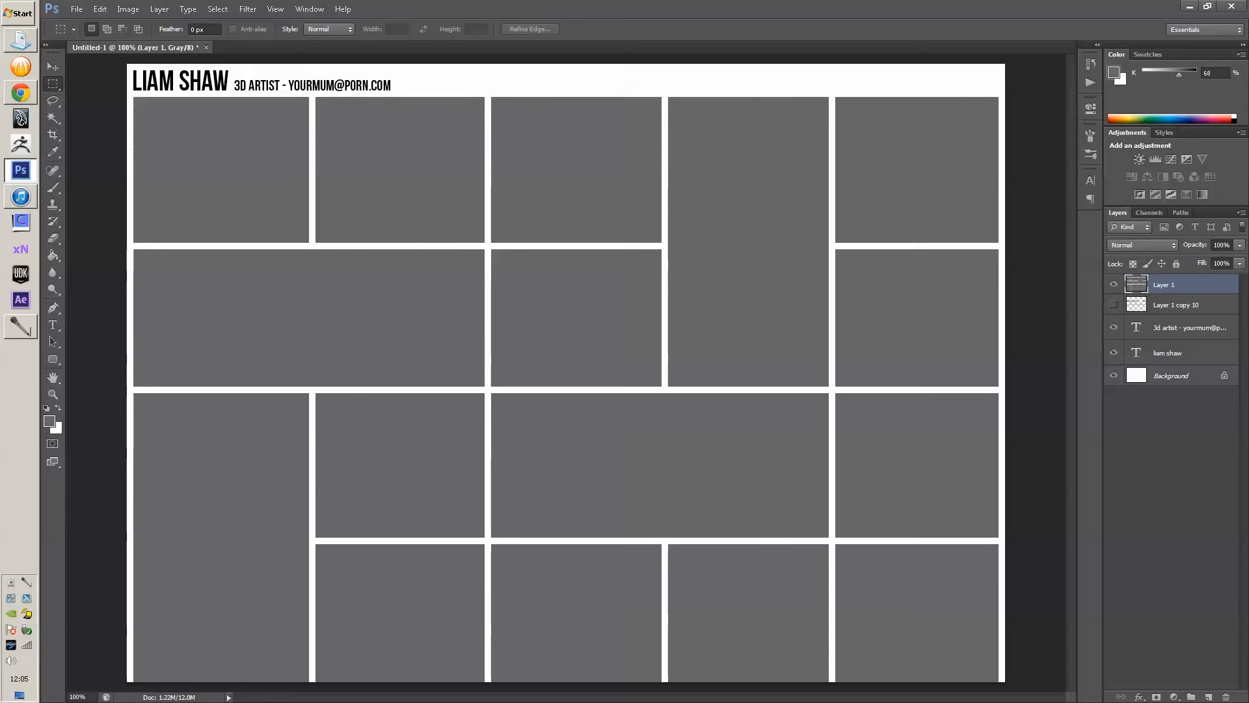
{"action": "left_click_drag", "start_coordinate": [1015, 77], "coordinate": [991, 249]}
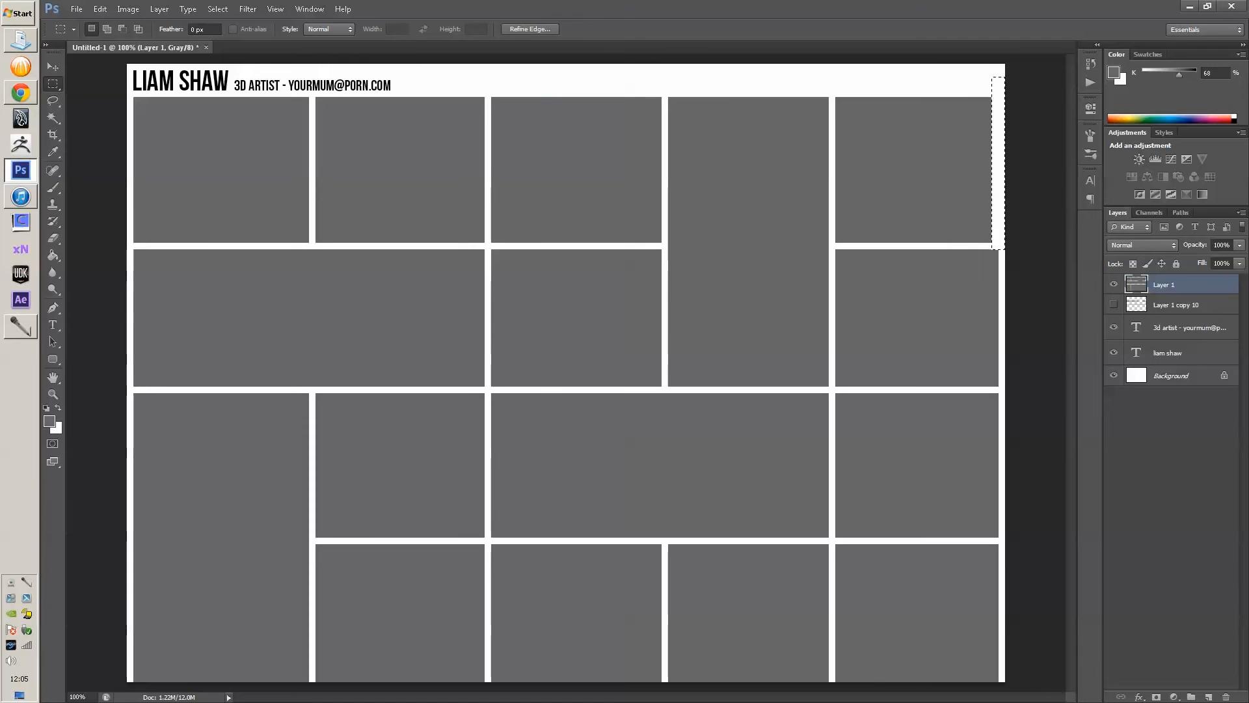
{"action": "left_click_drag", "start_coordinate": [664, 93], "coordinate": [831, 129]}
{"action": "key", "text": "Delete"}
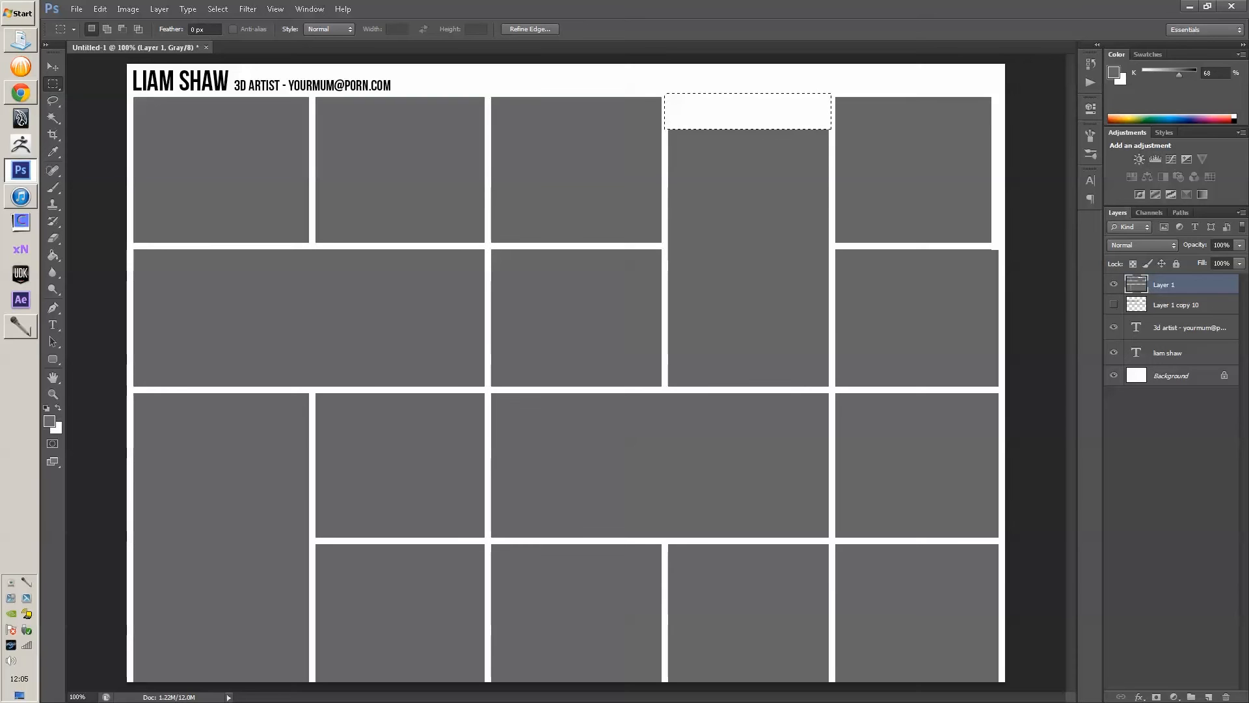
{"action": "left_click_drag", "start_coordinate": [1009, 390], "coordinate": [985, 540]}
{"action": "key", "text": "Delete"}
{"action": "key", "text": "ctrl+d"}
- Cut strips from the wide second-row tile's left, the tall left tile's bottom, and the top-left tile
{"action": "left_click_drag", "start_coordinate": [123, 390], "coordinate": [158, 657]}
{"action": "left_click_drag", "start_coordinate": [127, 250], "coordinate": [142, 681]}
{"action": "key", "text": "Delete"}
{"action": "key", "text": "ctrl+d"}
{"action": "left_click_drag", "start_coordinate": [314, 671], "coordinate": [119, 682]}
{"action": "key", "text": "Delete"}
{"action": "left_click_drag", "start_coordinate": [131, 284], "coordinate": [151, 91]}
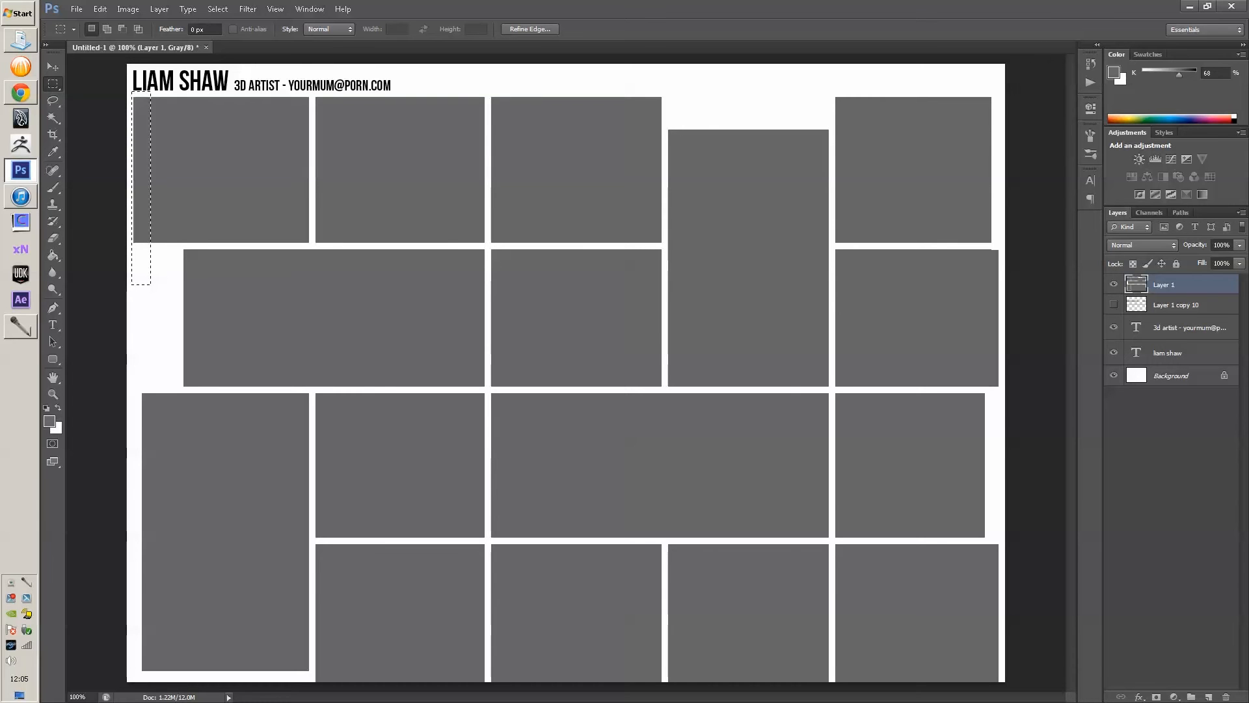
{"action": "key", "text": "v"}
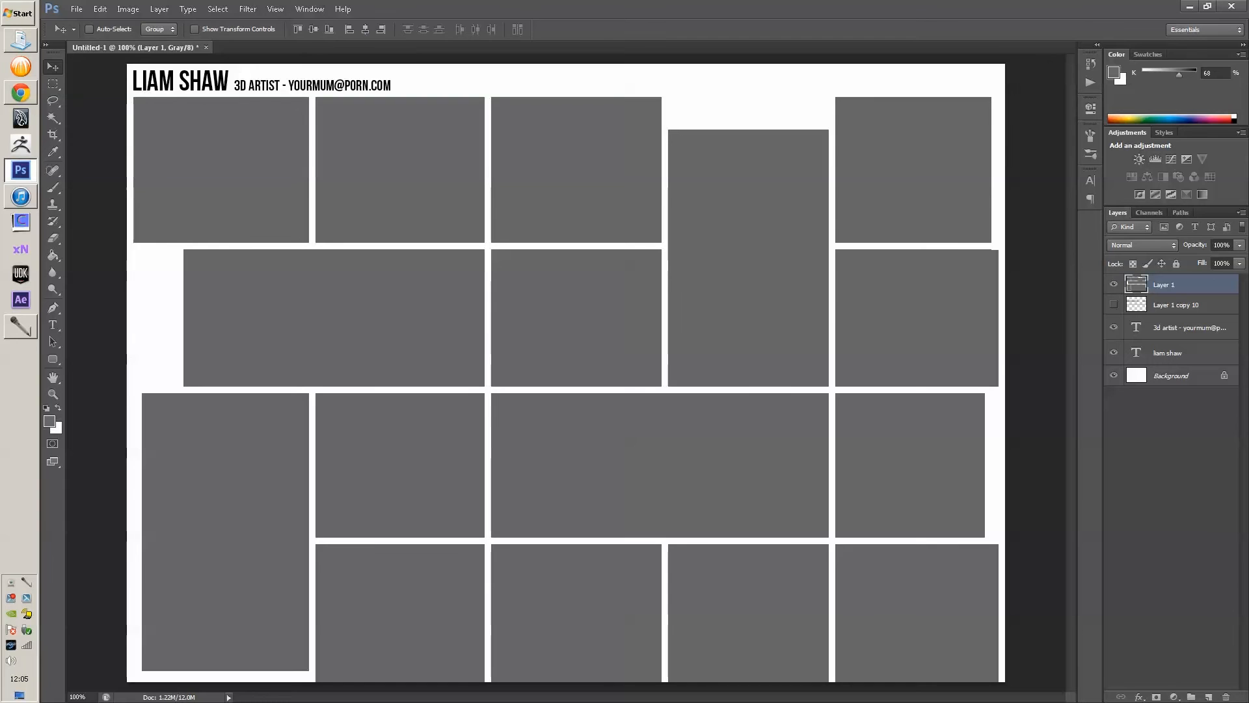
{"action": "key", "text": "m"}
{"action": "left_click_drag", "start_coordinate": [149, 133], "coordinate": [145, 135]}
{"action": "key", "text": "Delete"}
{"action": "key", "text": "ctrl+d"}
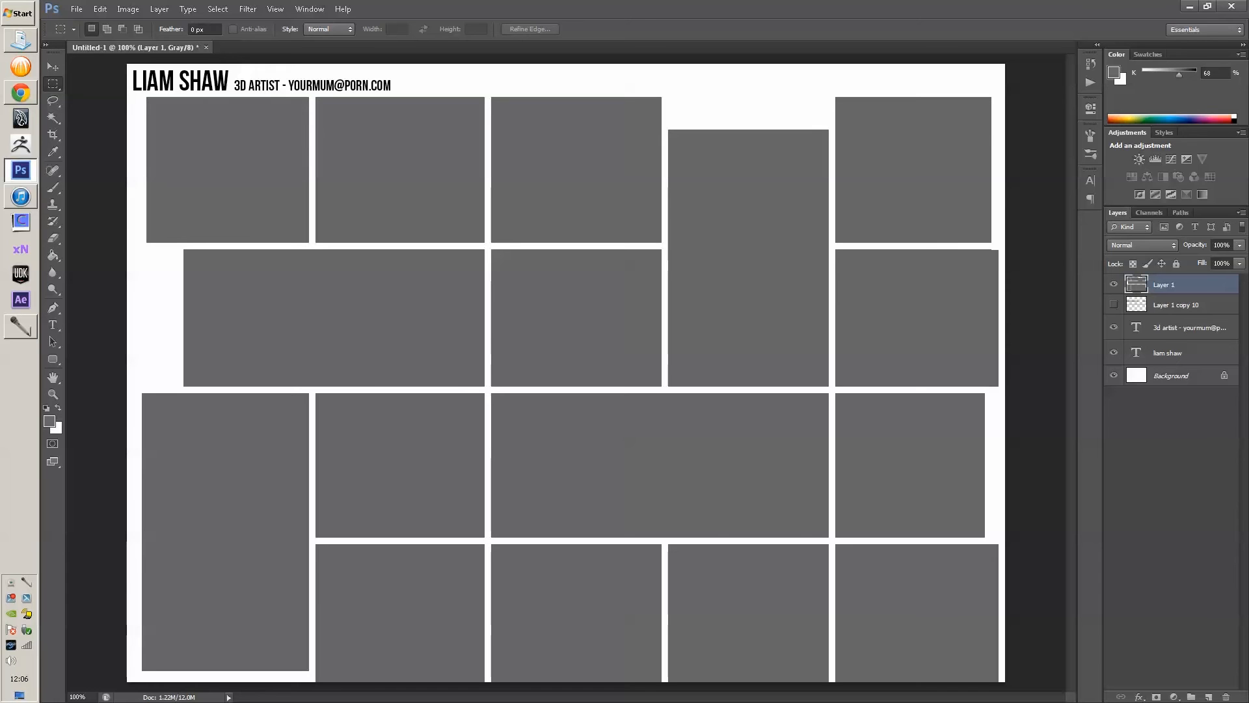
- Trim the wide third-row tile's left, the wide second-row tile's right, and the second top tile's top
{"action": "left_click_drag", "start_coordinate": [491, 393], "coordinate": [509, 536]}
{"action": "key", "text": "ctrl+d"}
{"action": "left_click_drag", "start_coordinate": [491, 392], "coordinate": [516, 538]}
{"action": "key", "text": "Delete"}
{"action": "key", "text": "ctrl+d"}
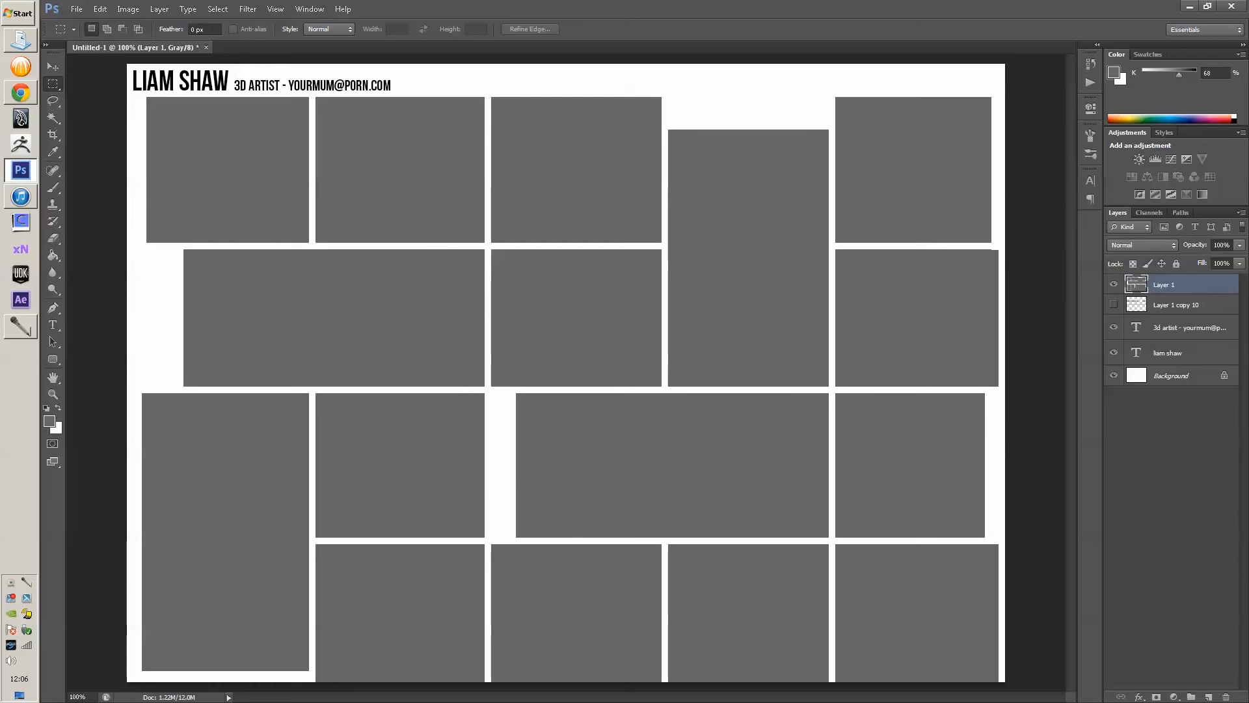
{"action": "left_click_drag", "start_coordinate": [487, 244], "coordinate": [468, 391]}
{"action": "key", "text": "Delete"}
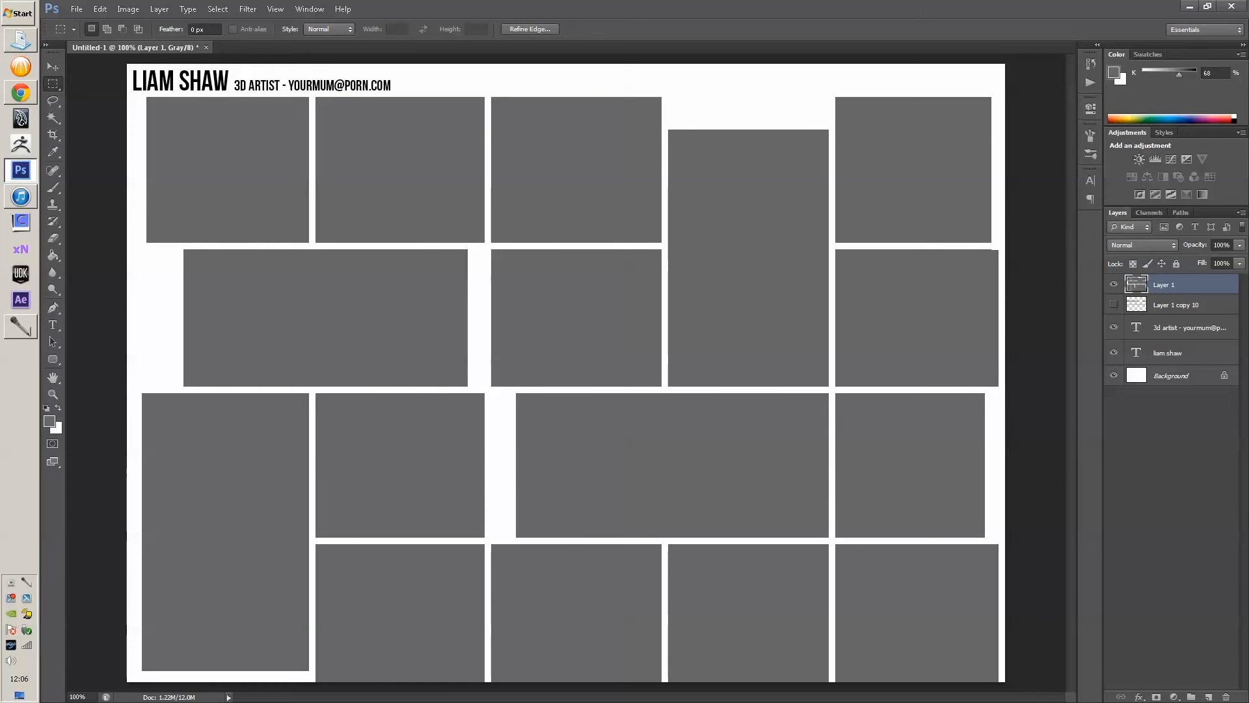
{"action": "left_click_drag", "start_coordinate": [490, 95], "coordinate": [312, 117]}
{"action": "key", "text": "Delete"}
{"action": "key", "text": "ctrl+d"}
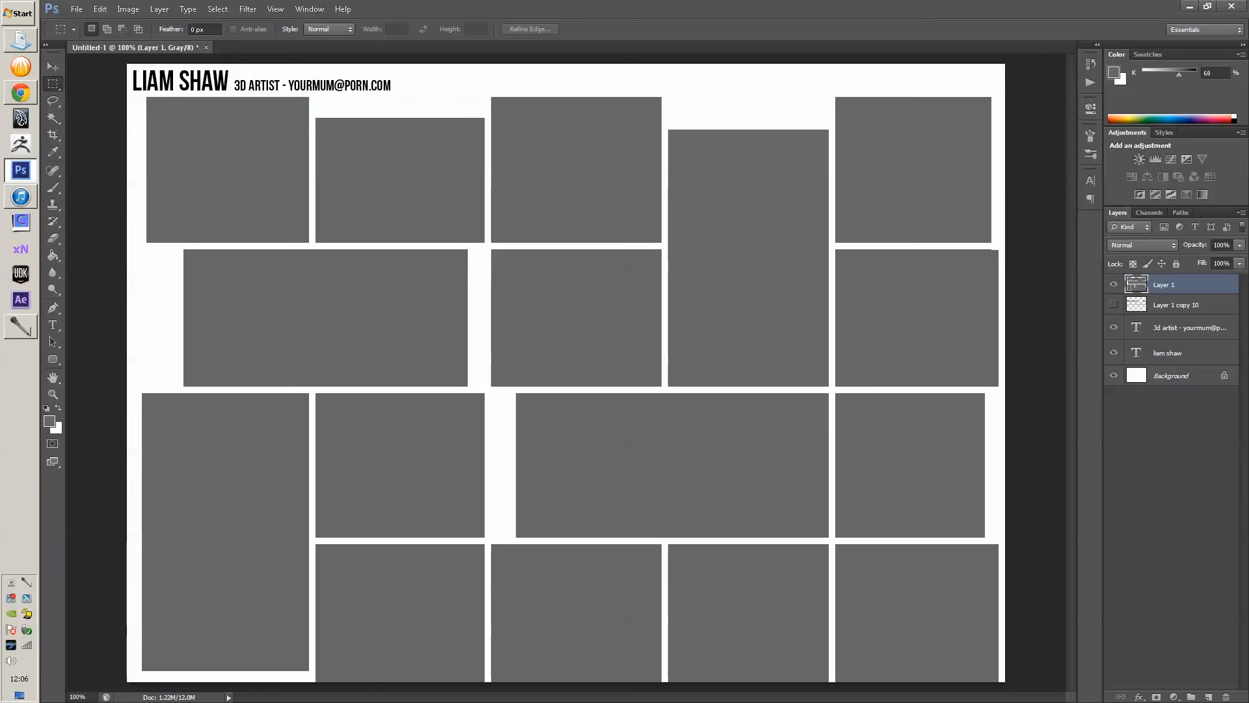
- Undo recent cuts, reset default colours, and trim the bottom strip off the bottom-right tile
{"action": "key", "text": "x"}
{"action": "key", "text": "ctrl+alt+z"}
{"action": "key", "text": "ctrl+alt+z"}
{"action": "key", "text": "ctrl+alt+z"}
{"action": "key", "text": "ctrl+alt+z"}
{"action": "key", "text": "ctrl+alt+z"}
{"action": "key", "text": "ctrl+alt+z"}
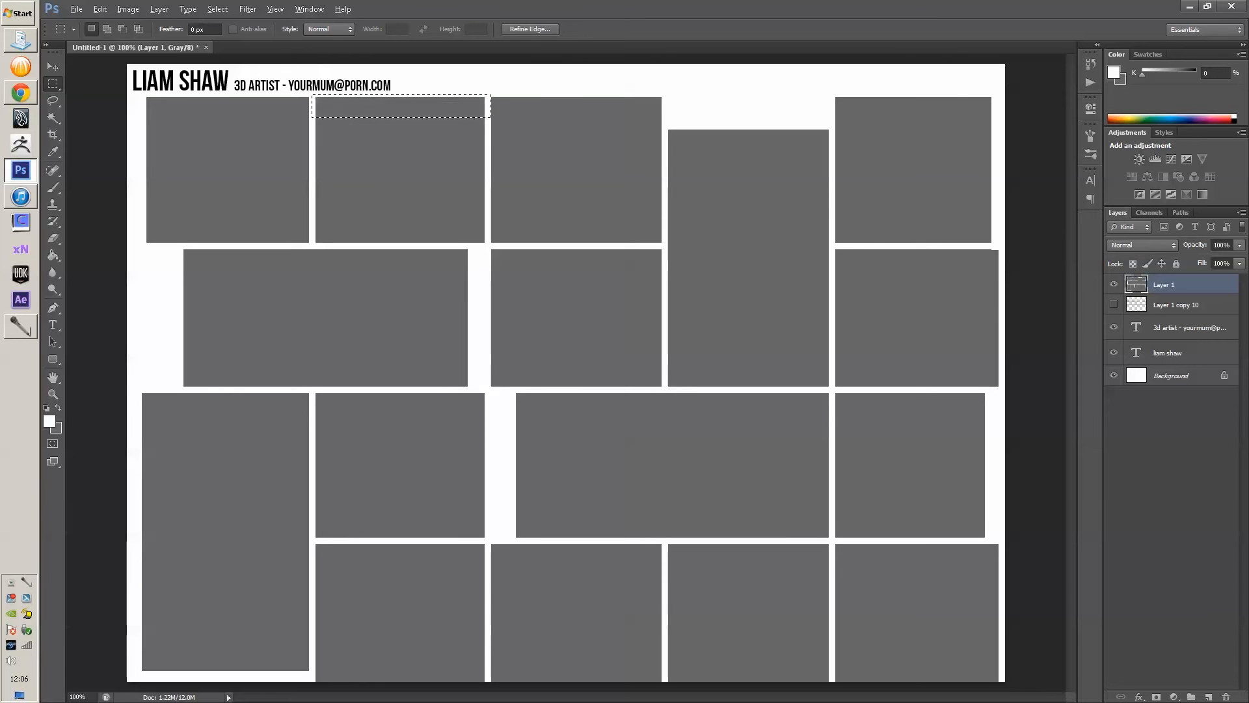
{"action": "key", "text": "d"}
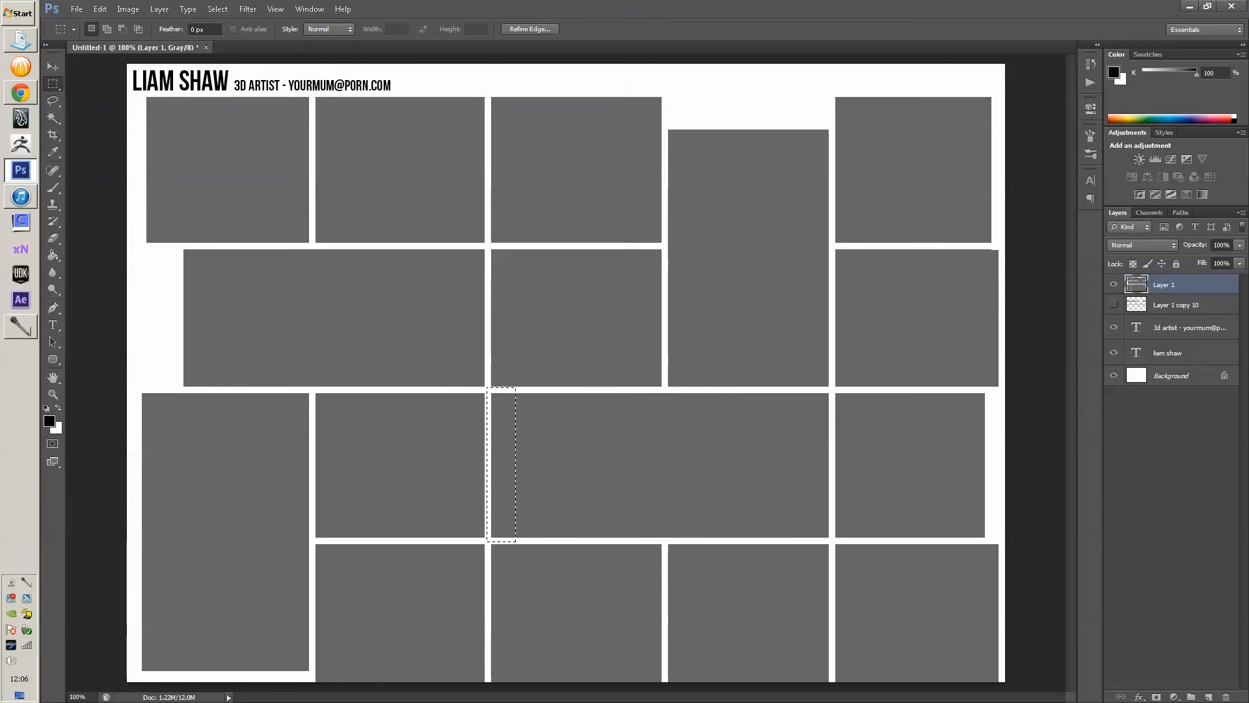
{"action": "key", "text": "ctrl+d"}
{"action": "left_click_drag", "start_coordinate": [489, 672], "coordinate": [666, 681]}
{"action": "left_click_drag", "start_coordinate": [831, 658], "coordinate": [1037, 692]}
{"action": "key", "text": "Delete"}
{"action": "key", "text": "ctrl+d"}
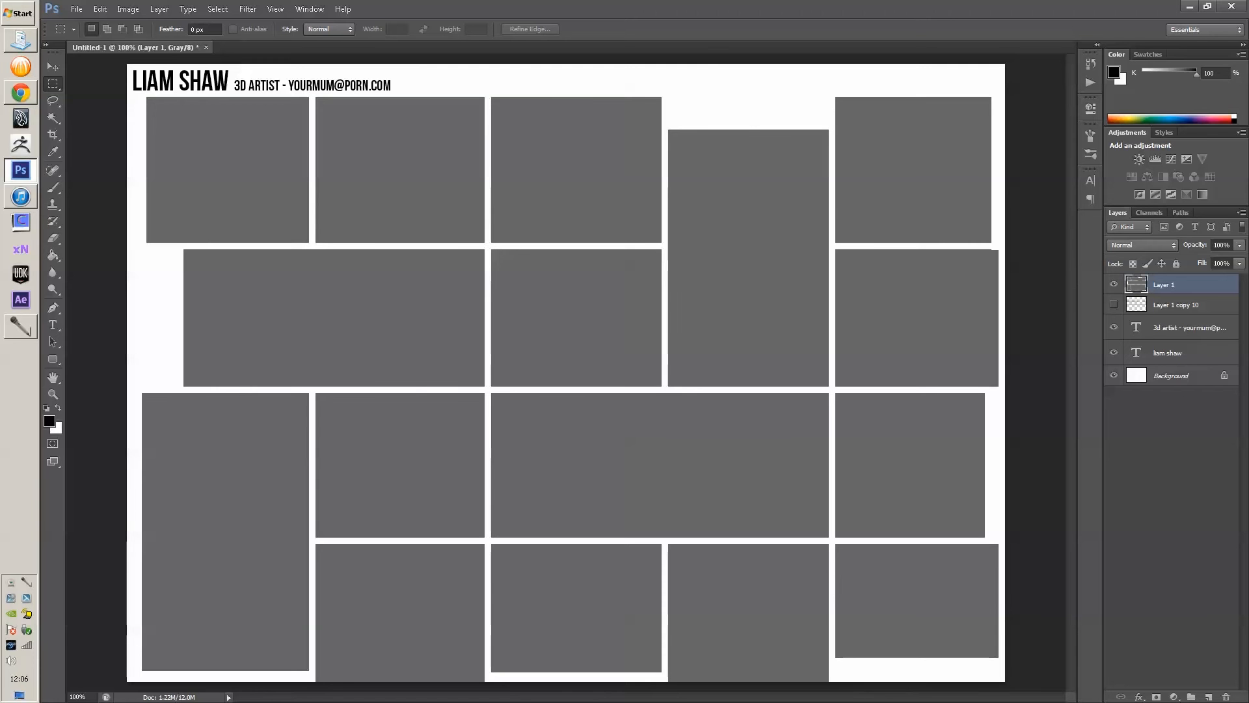
- Copy the grey tiles to Layer 2 and delete everything except the second top tile
{"action": "left_click", "coordinate": [1136, 285], "text": "ctrl"}
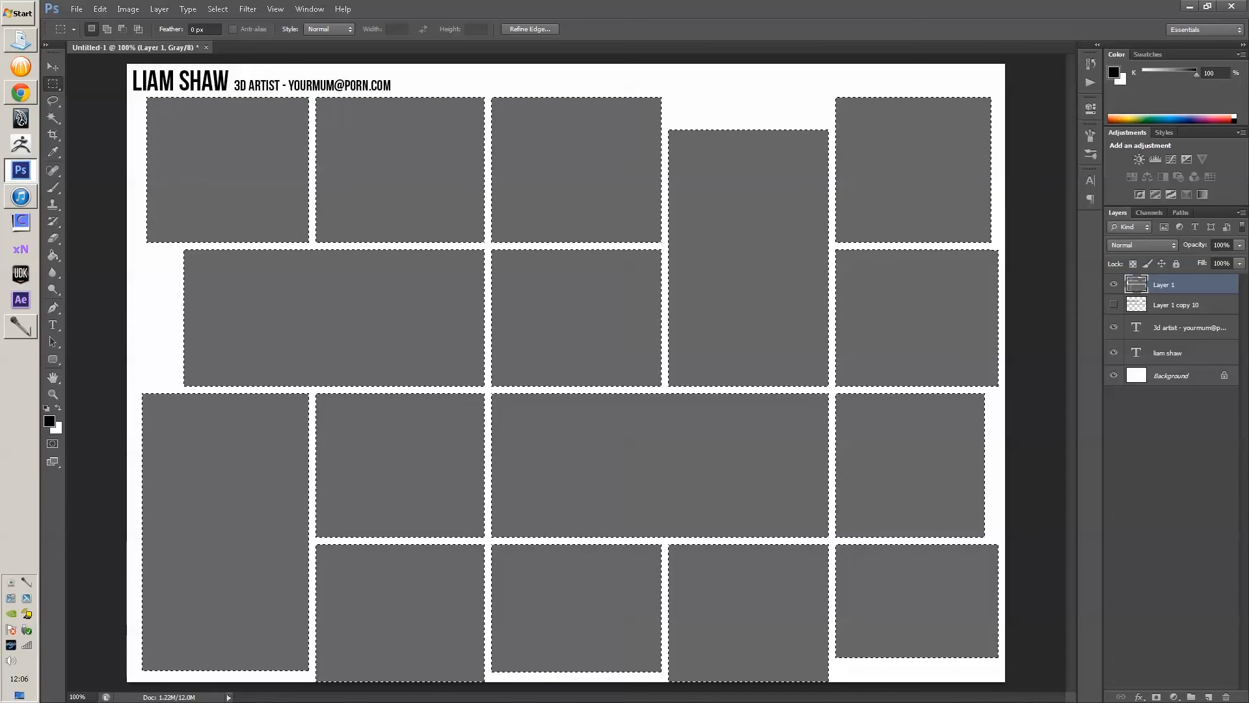
{"action": "key", "text": "ctrl+j"}
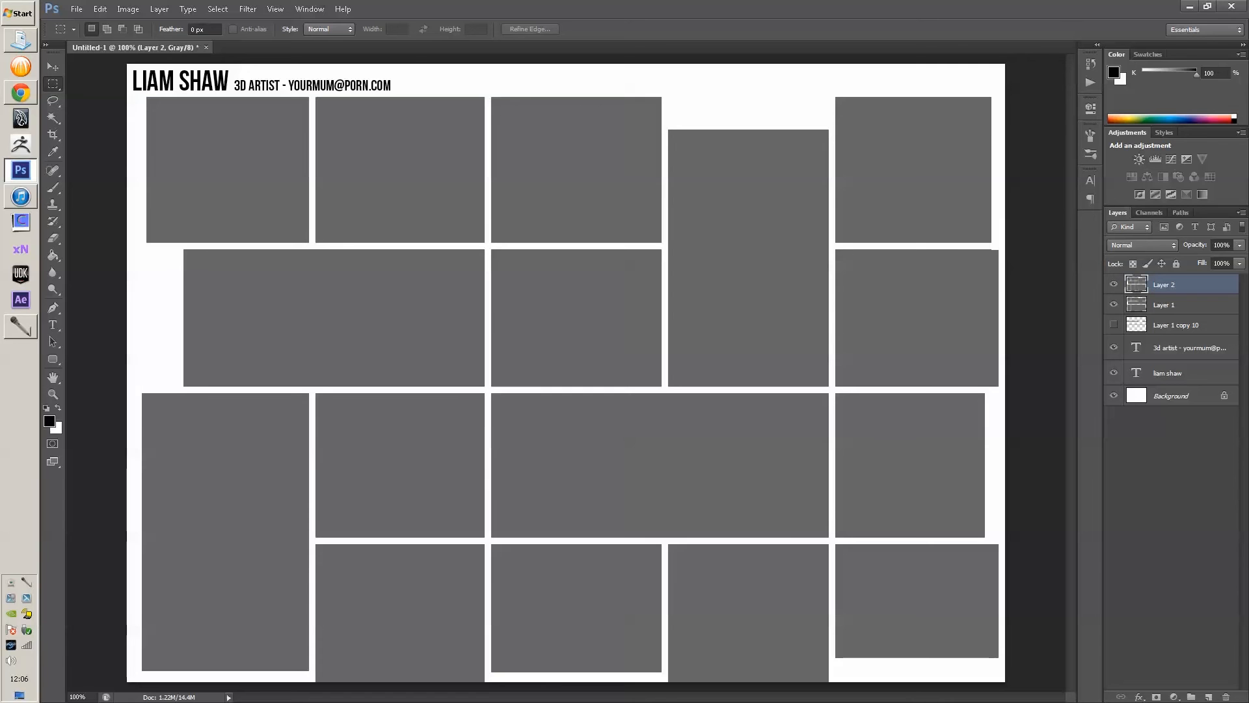
{"action": "key", "text": "ctrl+shift+d"}
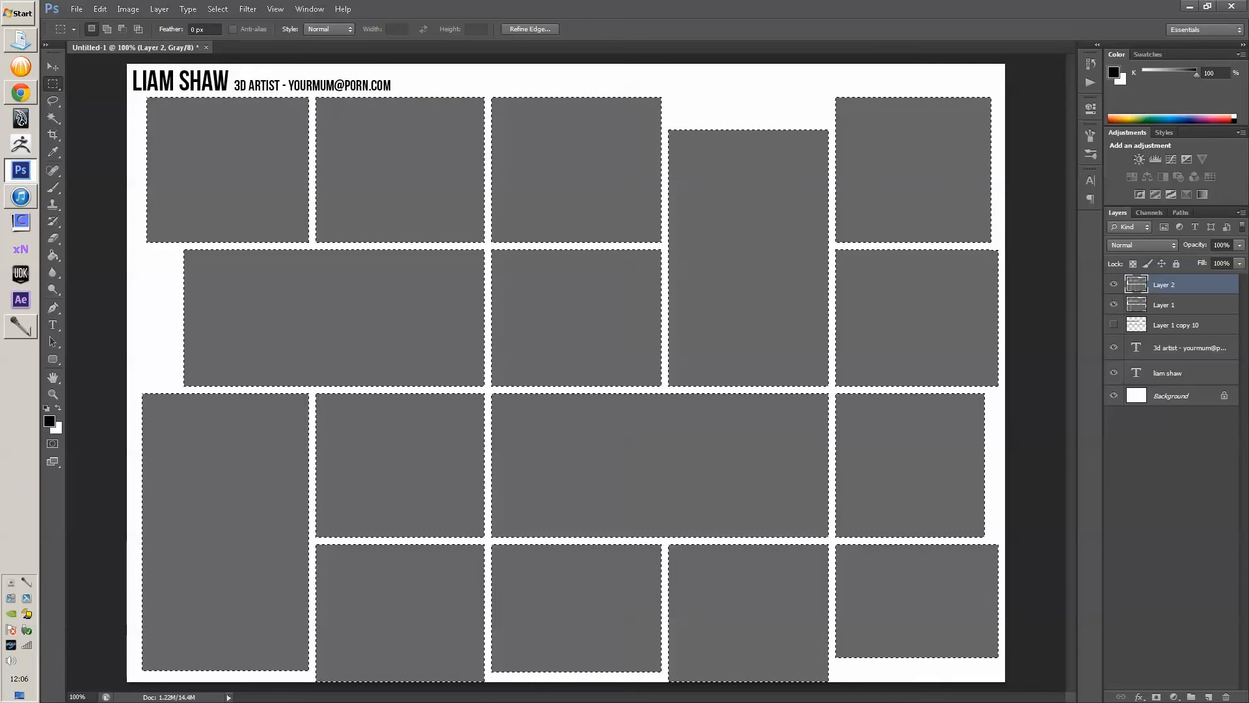
{"action": "key", "text": "alt"}
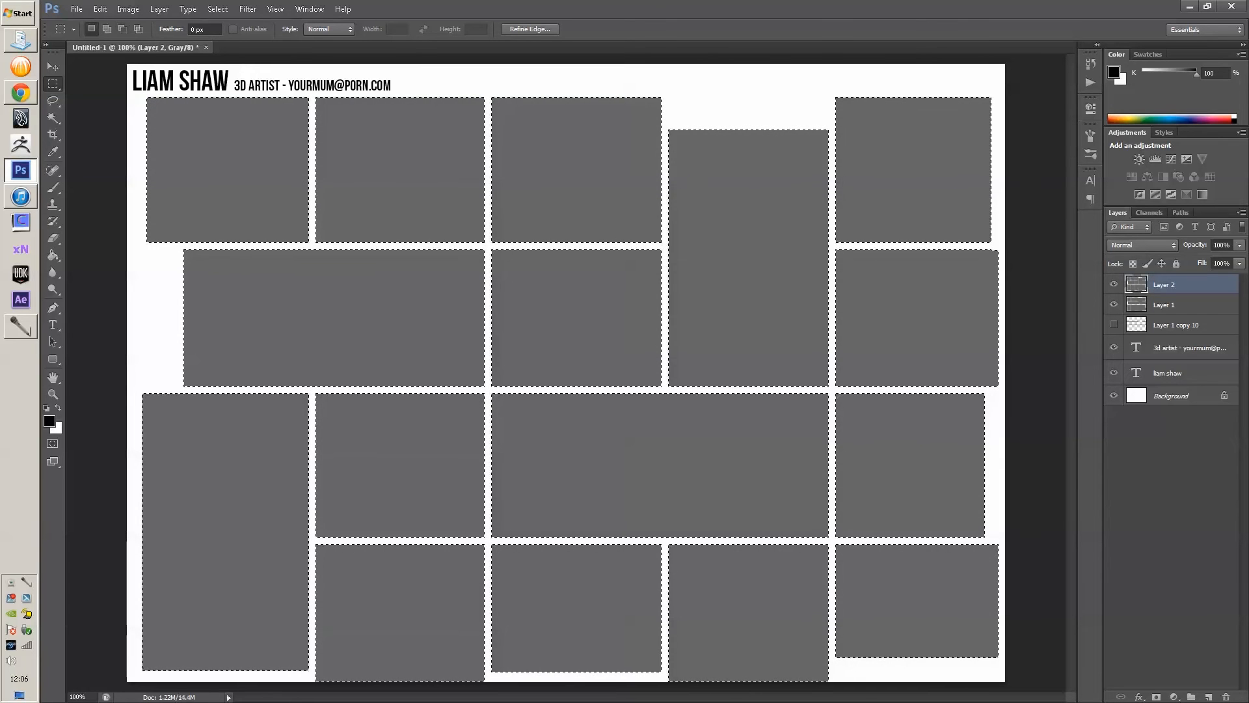
{"action": "left_click_drag", "start_coordinate": [143, 93], "coordinate": [488, 244]}
{"action": "key", "text": "ctrl+z"}
{"action": "left_click_drag", "start_coordinate": [310, 93], "coordinate": [489, 247]}
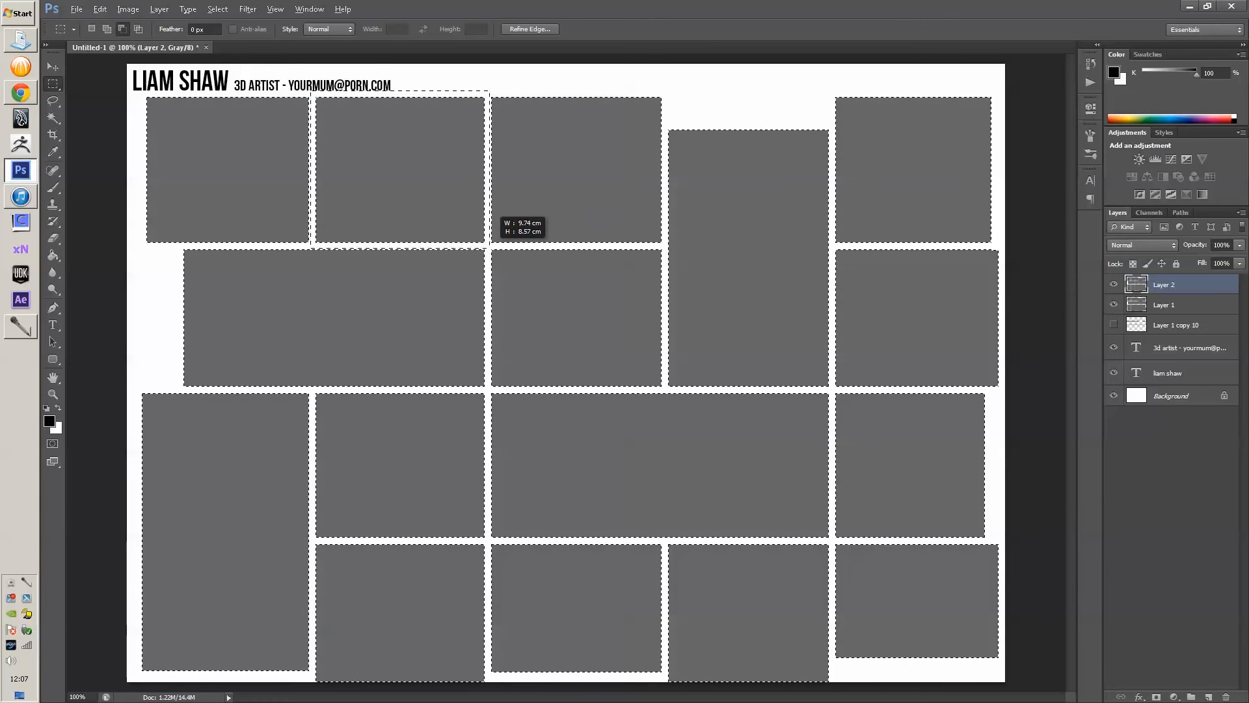
{"action": "key", "text": "Delete"}
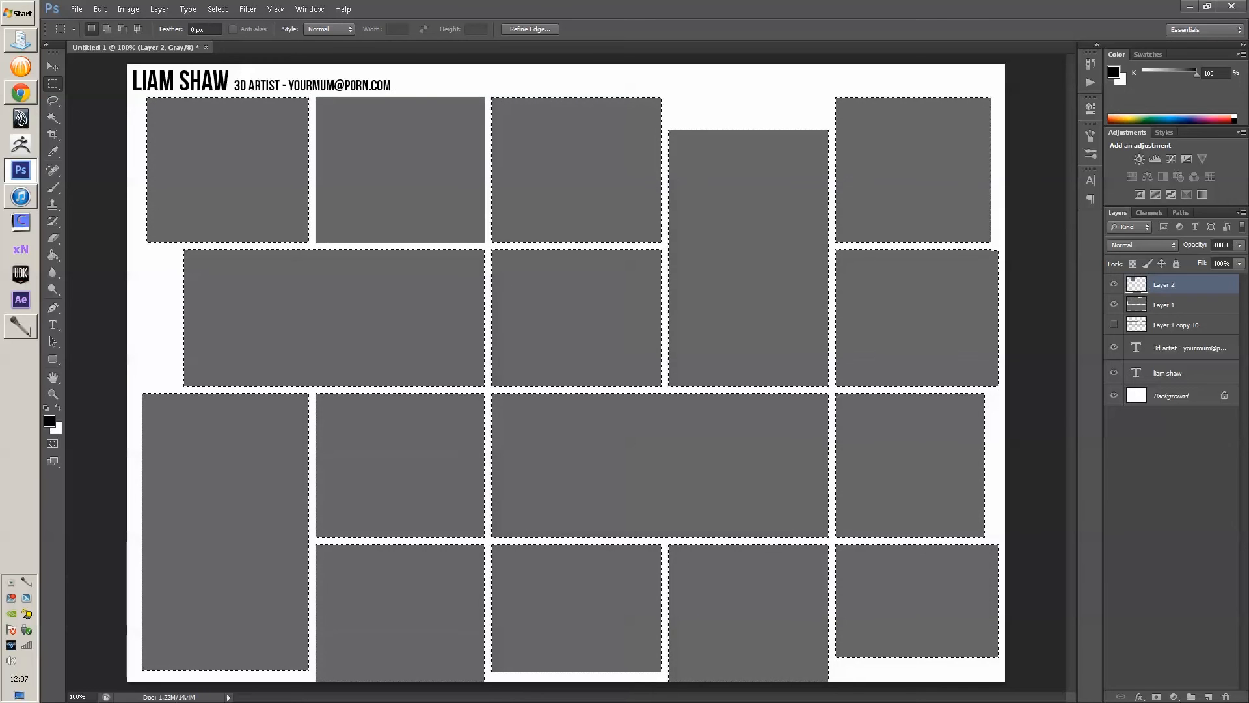
{"action": "key", "text": "ctrl+d"}
{"action": "left_click", "coordinate": [1113, 304]}
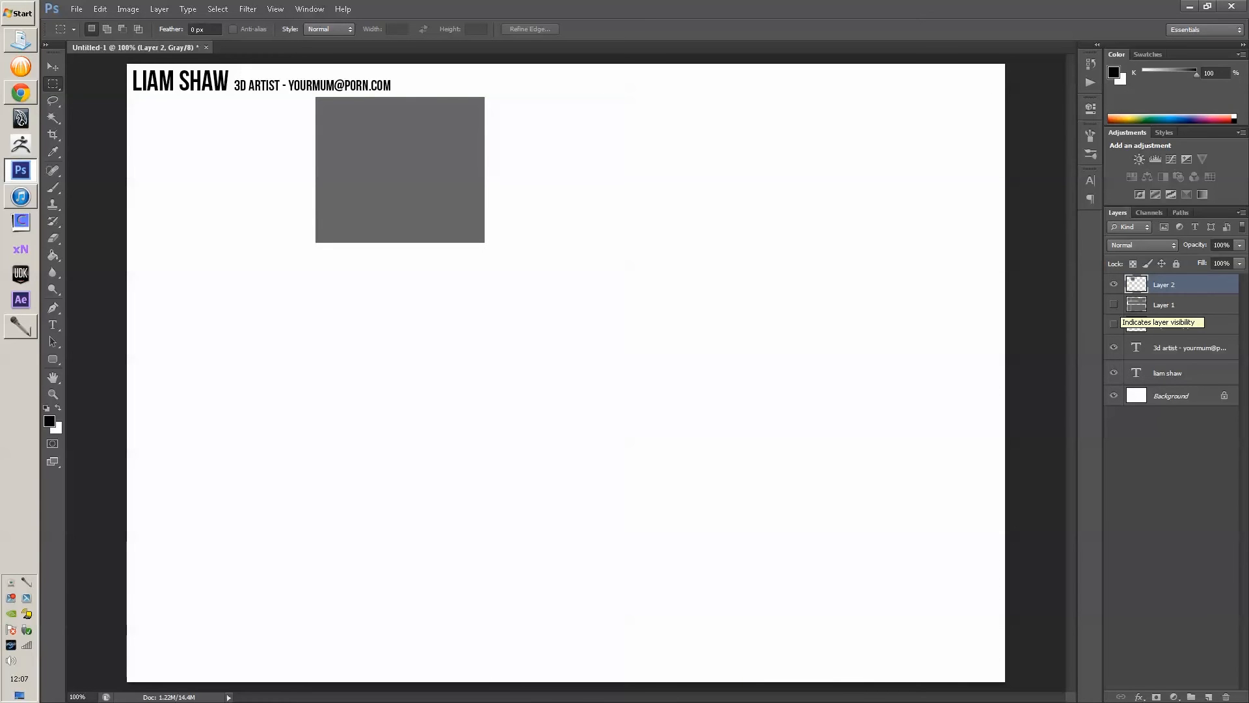
{"action": "left_click", "coordinate": [1114, 304]}
- Duplicate Layer 1, trim it to only the top-left tile, and show Layer 1 copy
{"action": "left_click_drag", "start_coordinate": [1171, 304], "coordinate": [1171, 277]}
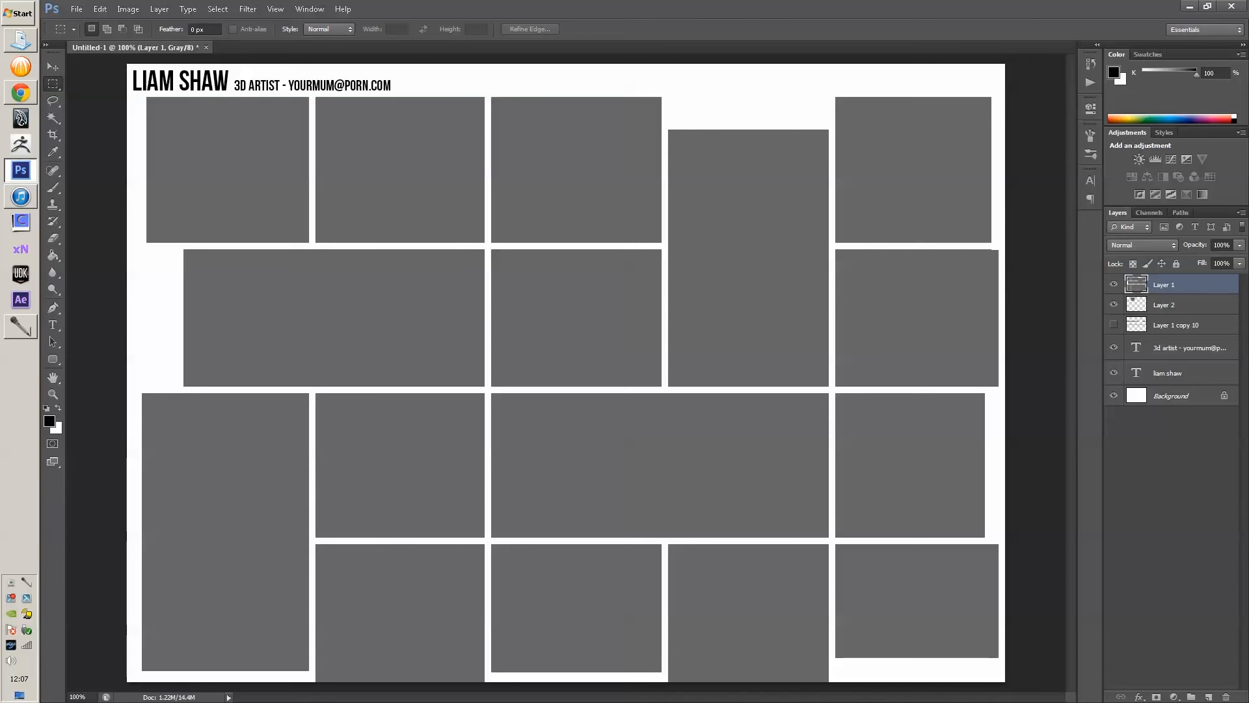
{"action": "key", "text": "ctrl+j"}
{"action": "left_click", "coordinate": [1171, 304]}
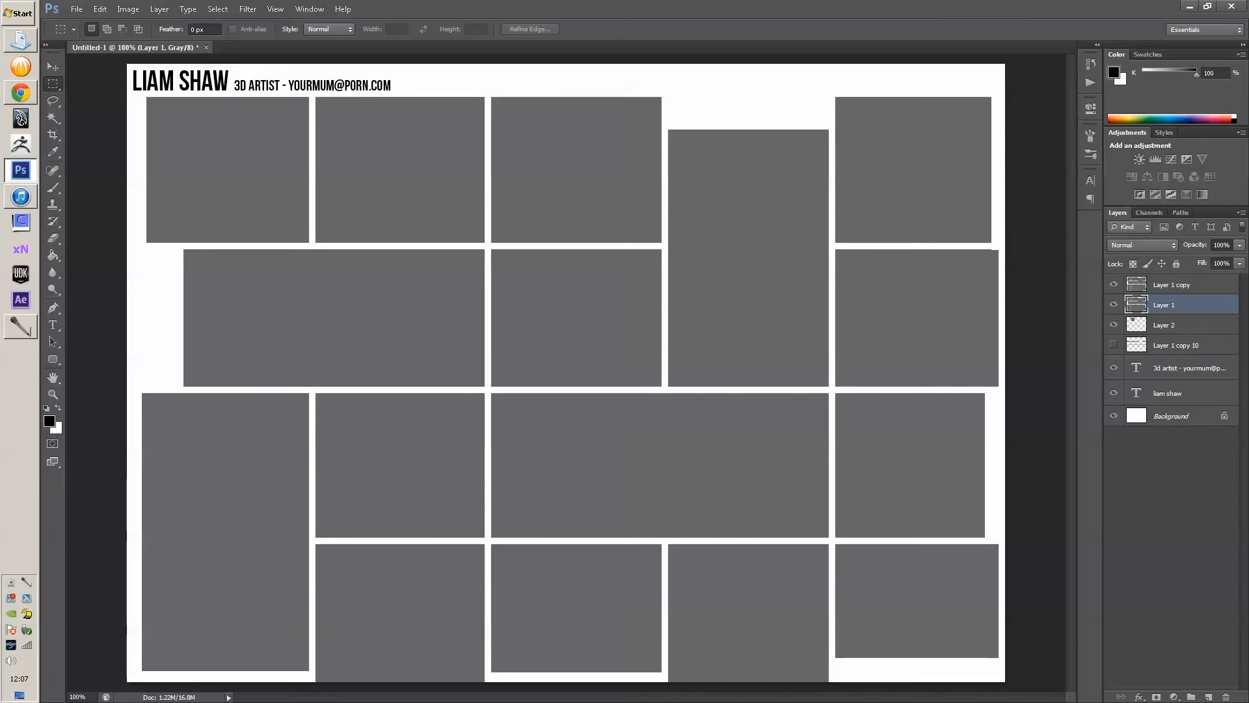
{"action": "left_click", "coordinate": [1136, 305], "text": "ctrl"}
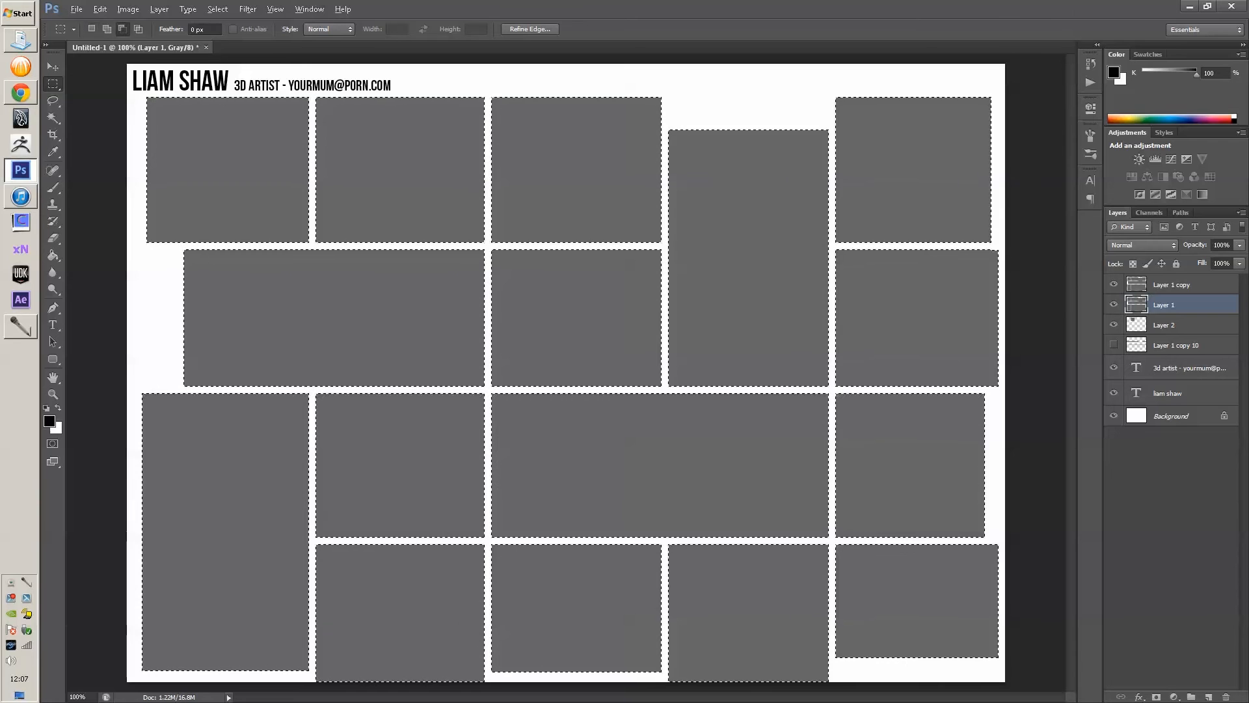
{"action": "key", "text": "alt"}
{"action": "left_click", "coordinate": [53, 84]}
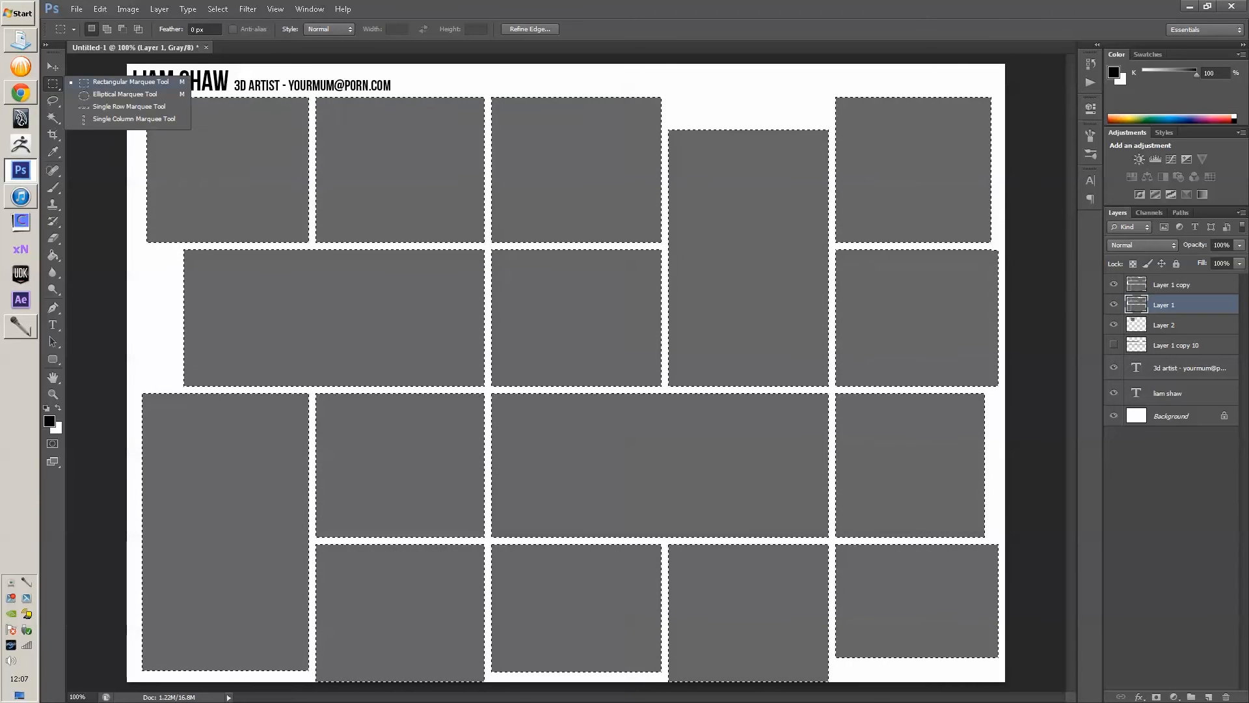
{"action": "left_click", "coordinate": [123, 82]}
{"action": "left_click_drag", "start_coordinate": [138, 92], "coordinate": [312, 245]}
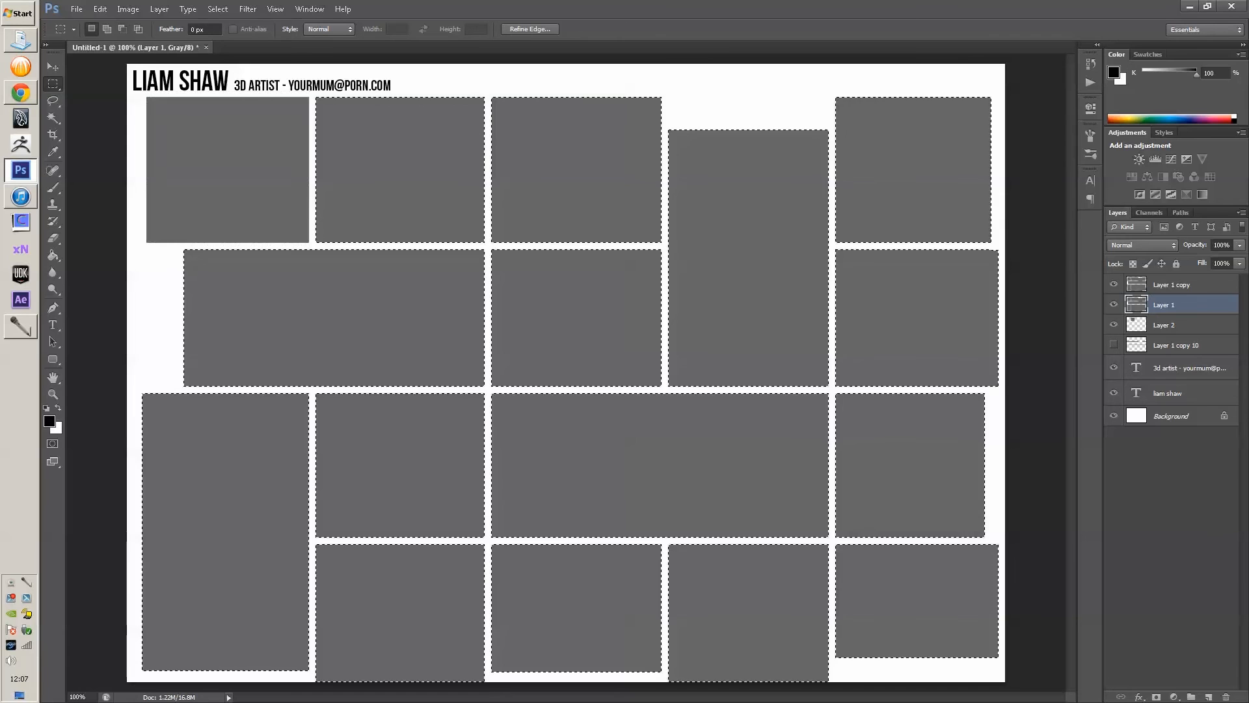
{"action": "key", "text": "Delete"}
{"action": "key", "text": "ctrl+d"}
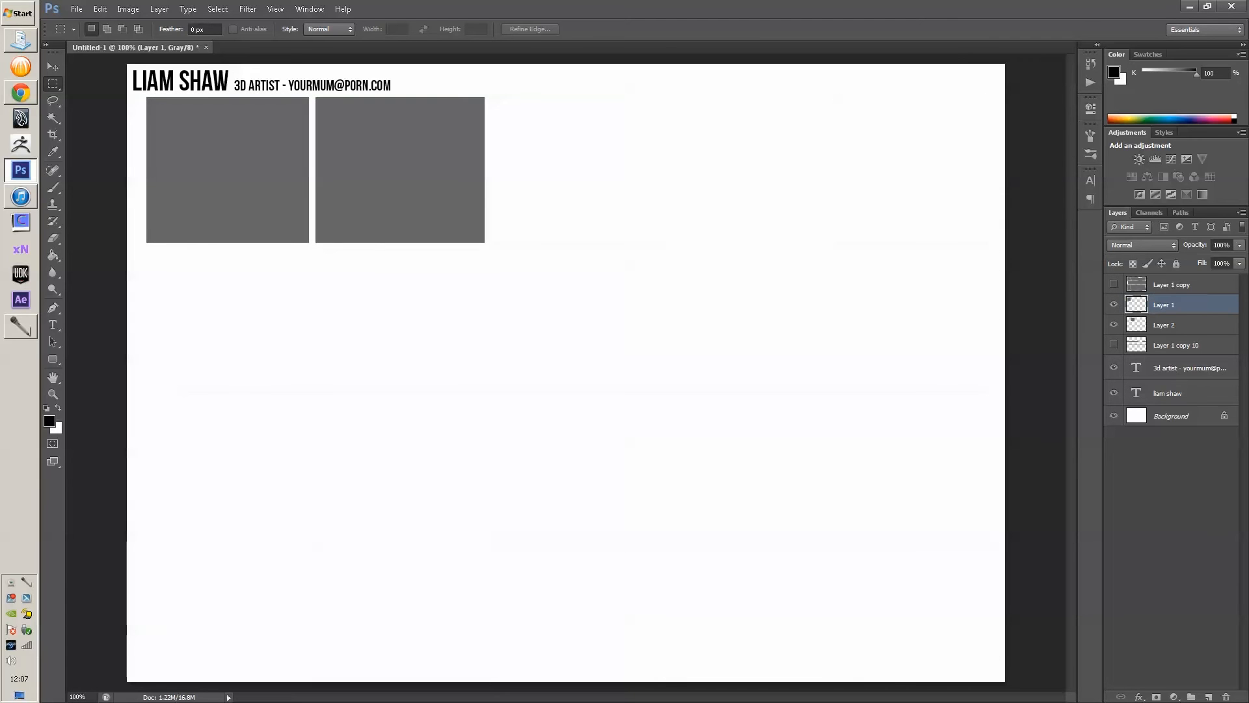
{"action": "left_click", "coordinate": [1113, 284]}
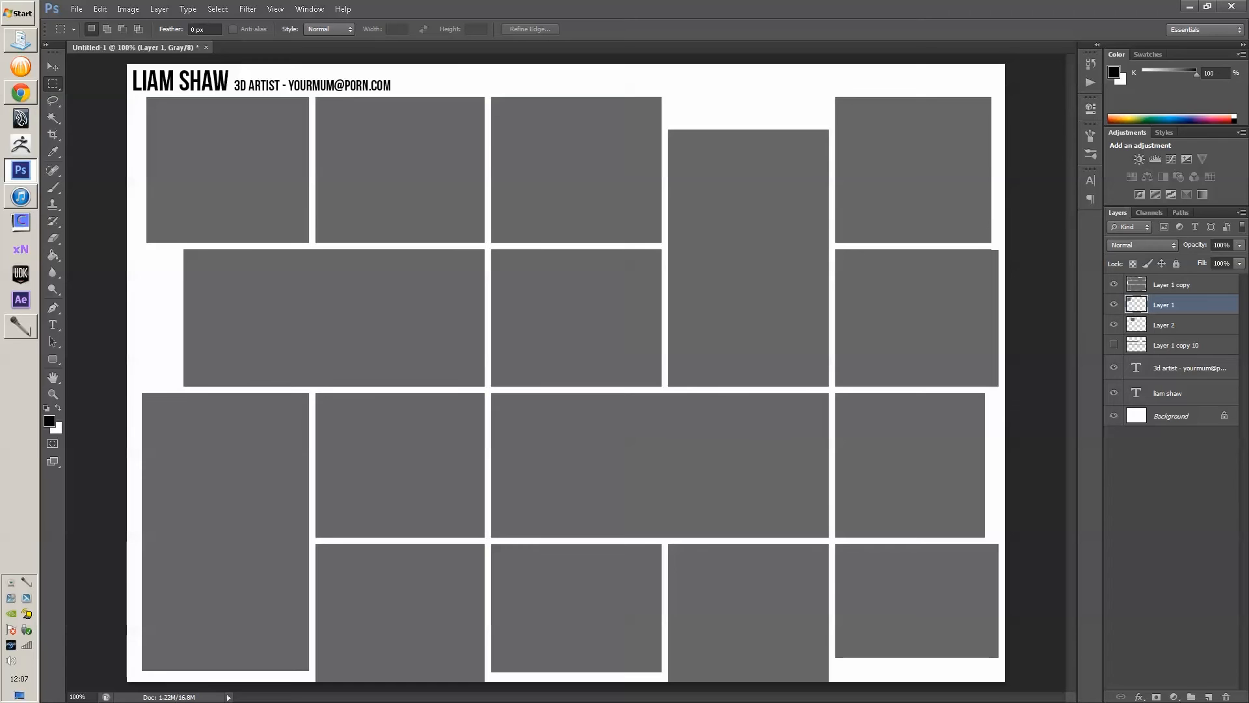
- Merge the '3d artist' subtitle layer down into 'liam shaw', then clear two test marquees
{"action": "left_click", "coordinate": [1190, 368]}
{"action": "key", "text": "ctrl+e"}
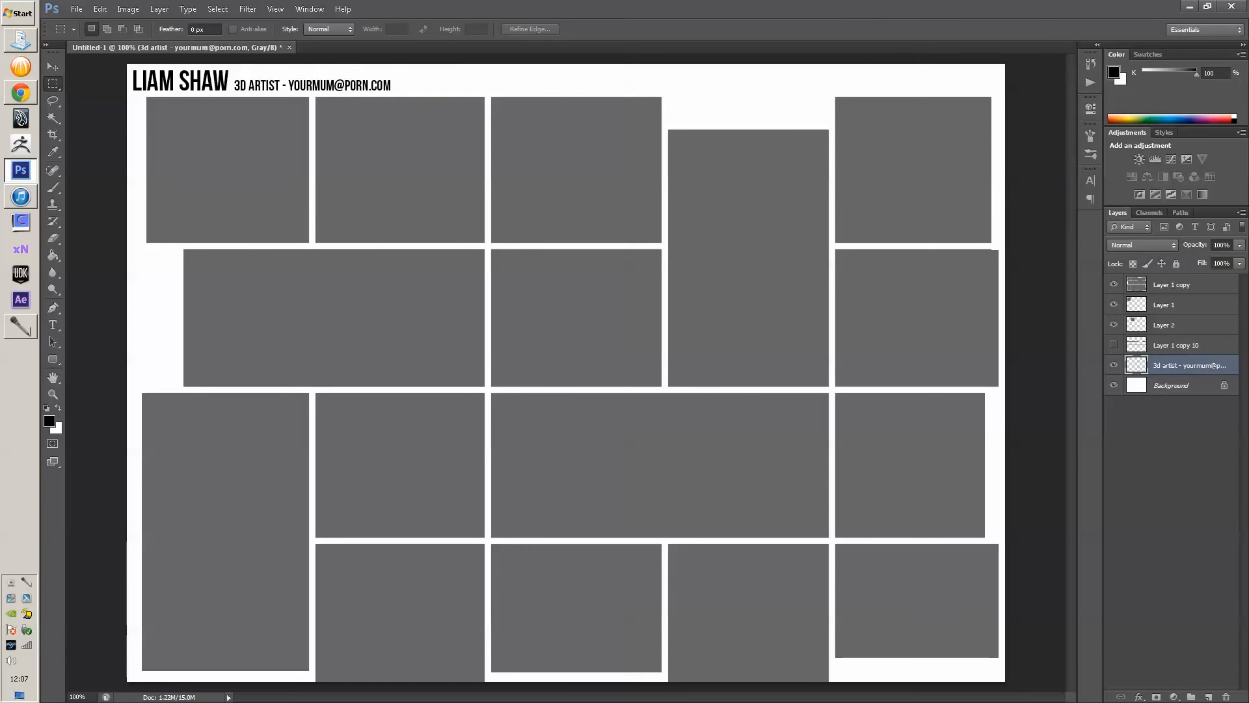
{"action": "left_click_drag", "start_coordinate": [951, 68], "coordinate": [909, 94]}
{"action": "left_click_drag", "start_coordinate": [892, 68], "coordinate": [856, 92]}
{"action": "key", "text": "ctrl+d"}
- Open layoutPortfolio.psd from the portfolio folder
{"action": "left_click", "coordinate": [77, 9]}
{"action": "left_click", "coordinate": [89, 34]}
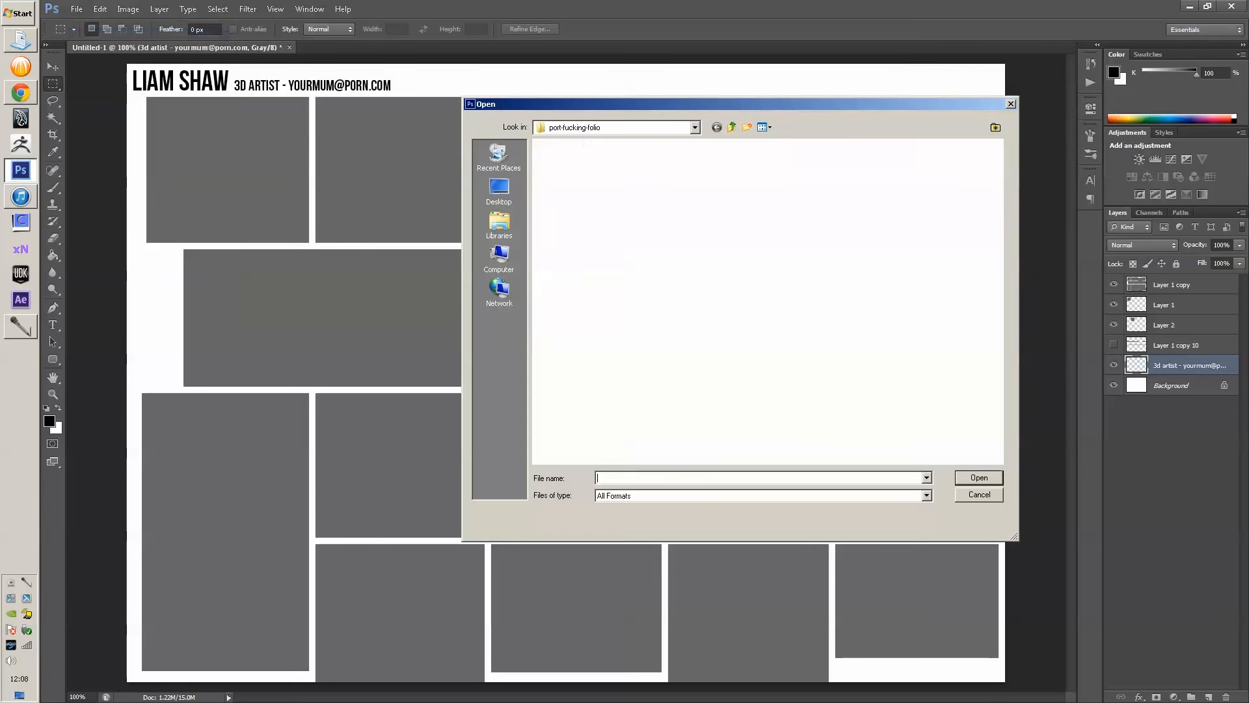
{"action": "left_click", "coordinate": [773, 177]}
{"action": "left_click", "coordinate": [705, 177]}
{"action": "double_click", "coordinate": [636, 177]}
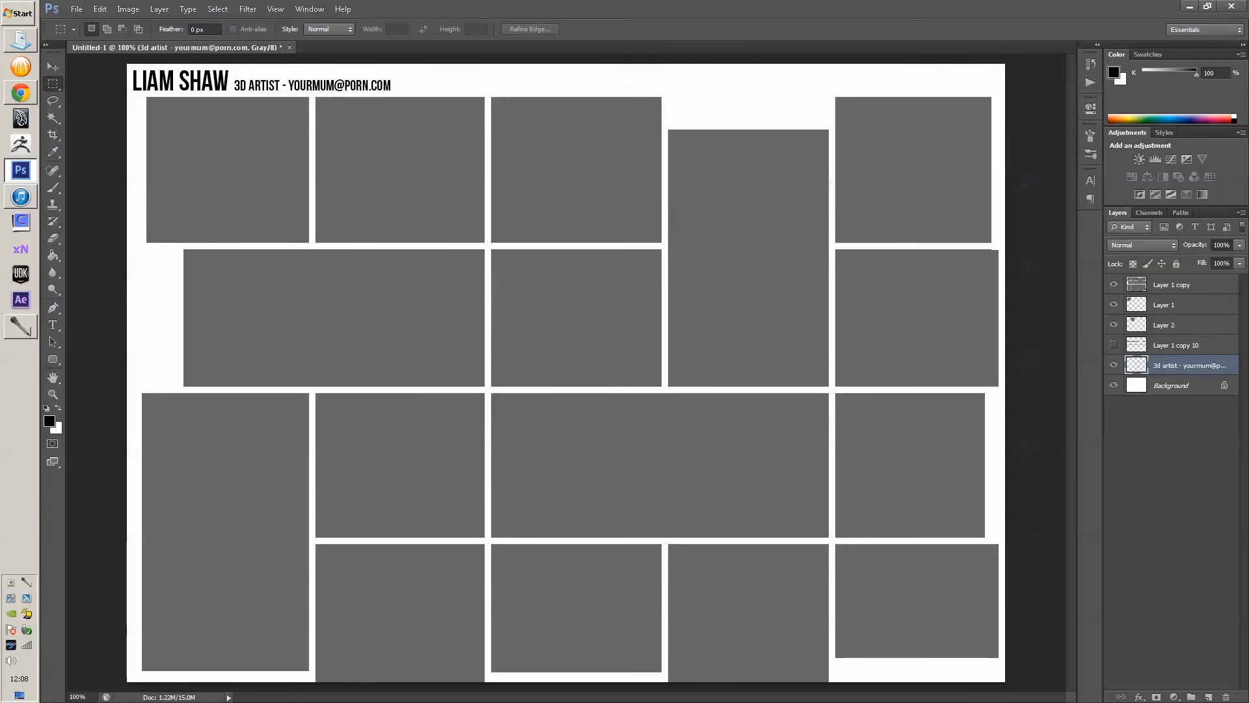
{"action": "scroll", "coordinate": [605, 299], "scroll_direction": "up", "scroll_amount": 5}
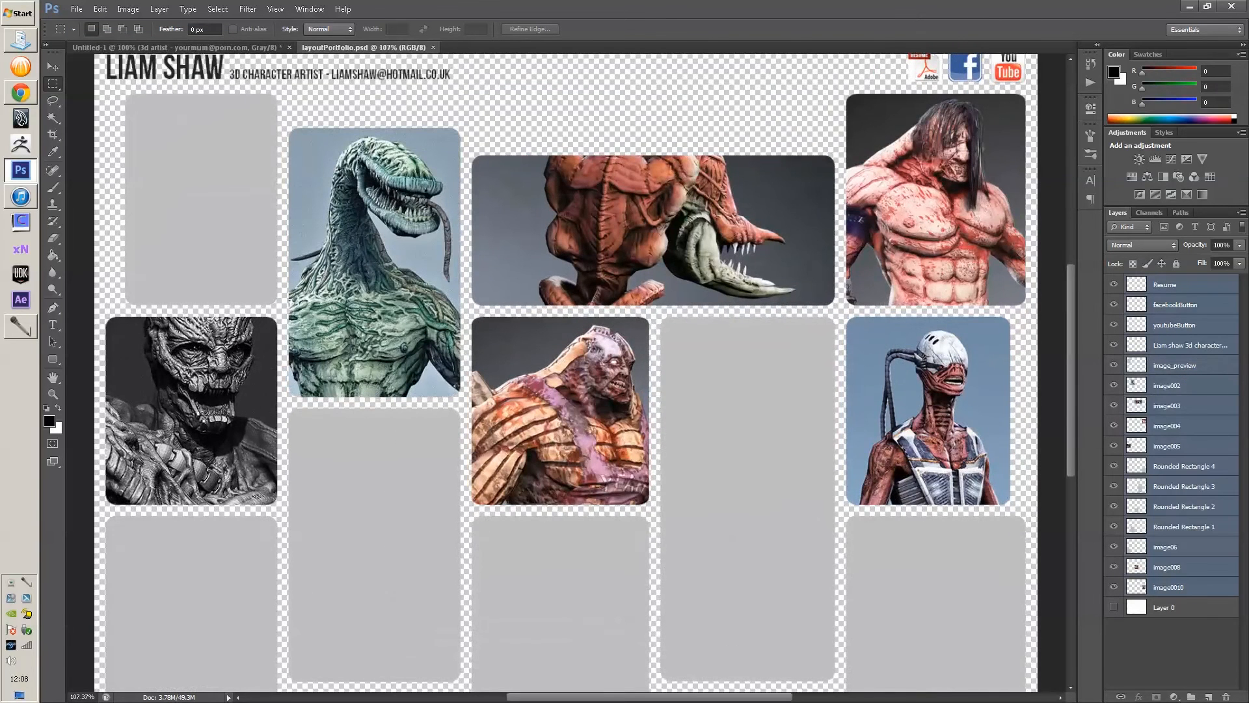
- Show Layer 0 at actual size and move the white background left to fill the canvas
{"action": "left_click", "coordinate": [1114, 607]}
{"action": "key", "text": "ctrl+1"}
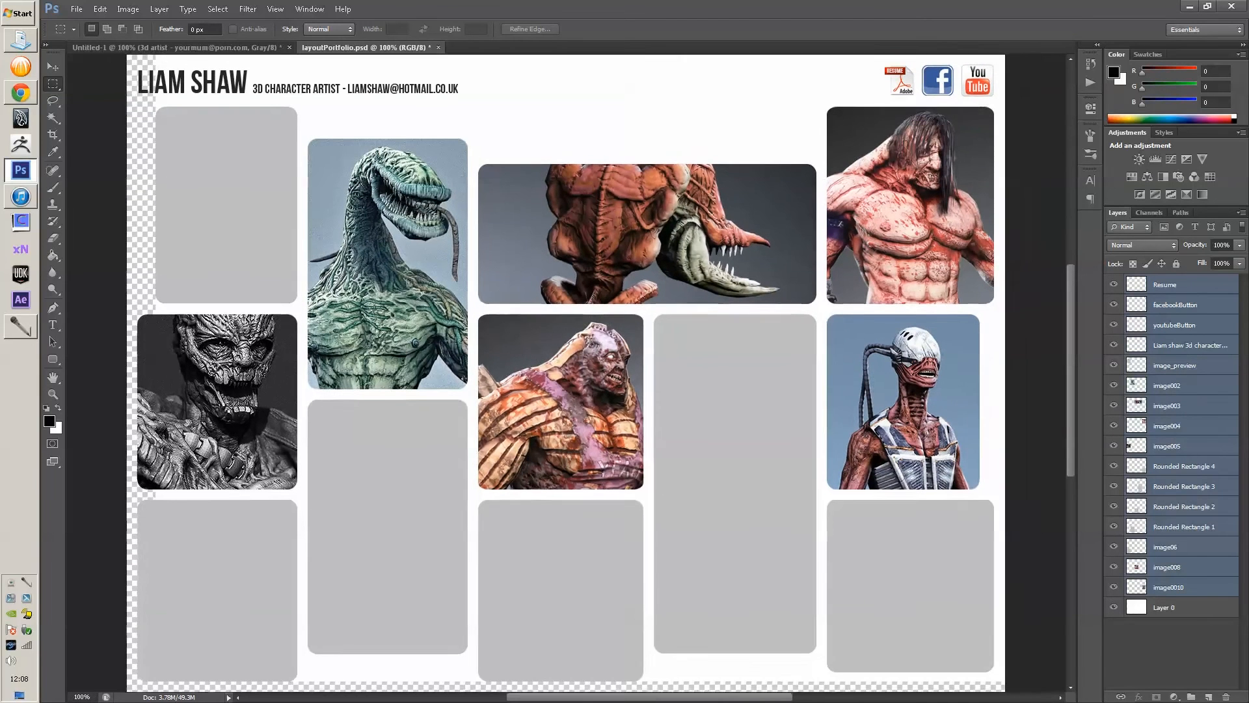
{"action": "key", "text": "v"}
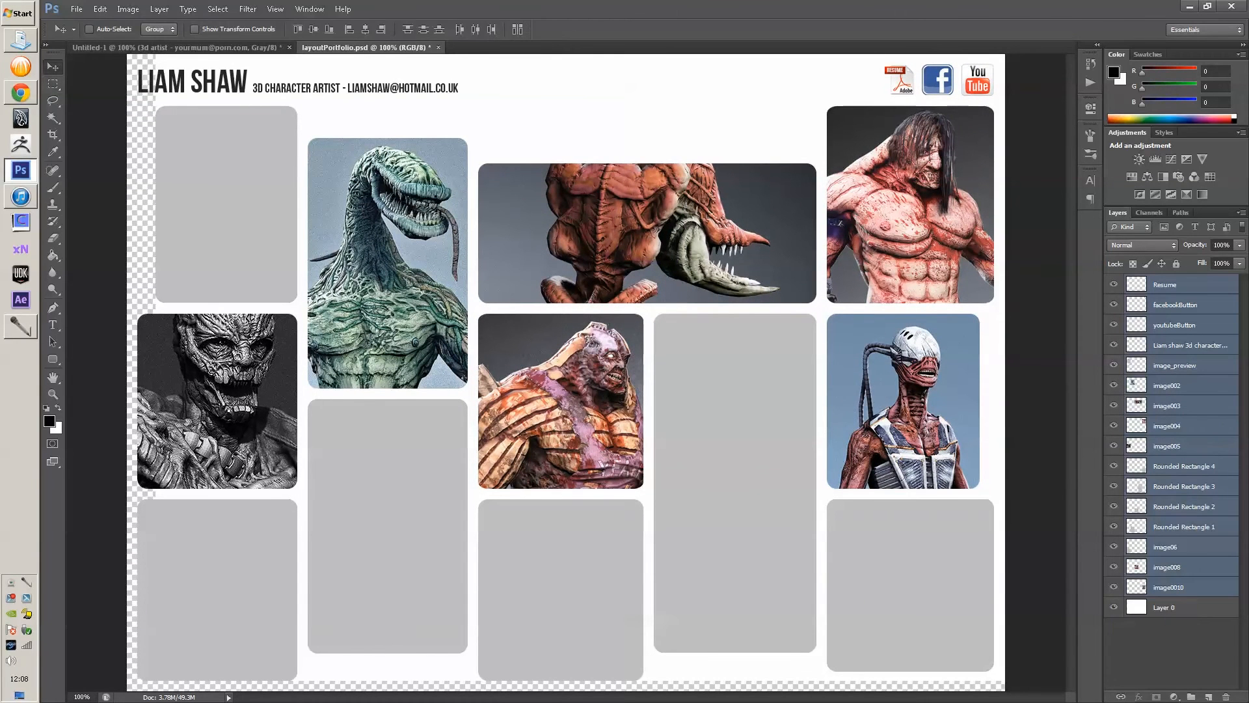
{"action": "left_click", "coordinate": [1165, 607]}
{"action": "left_click_drag", "start_coordinate": [604, 97], "coordinate": [576, 108]}
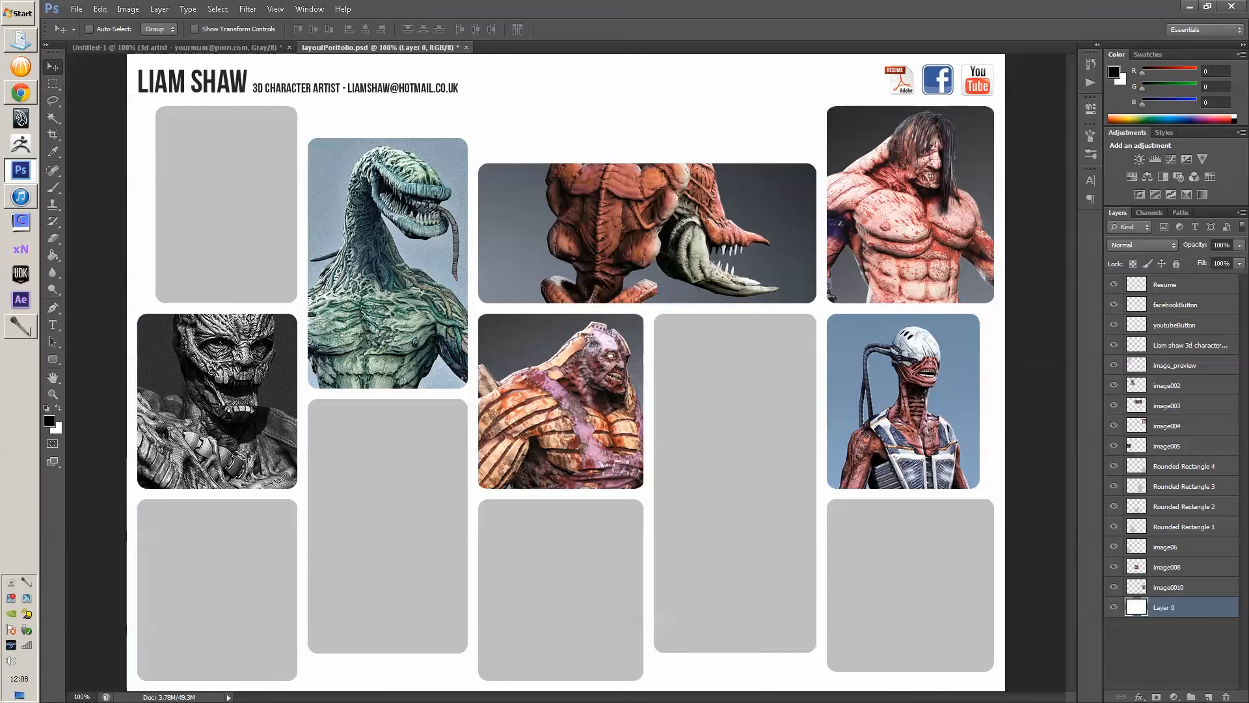
{"action": "left_click", "coordinate": [1191, 345]}
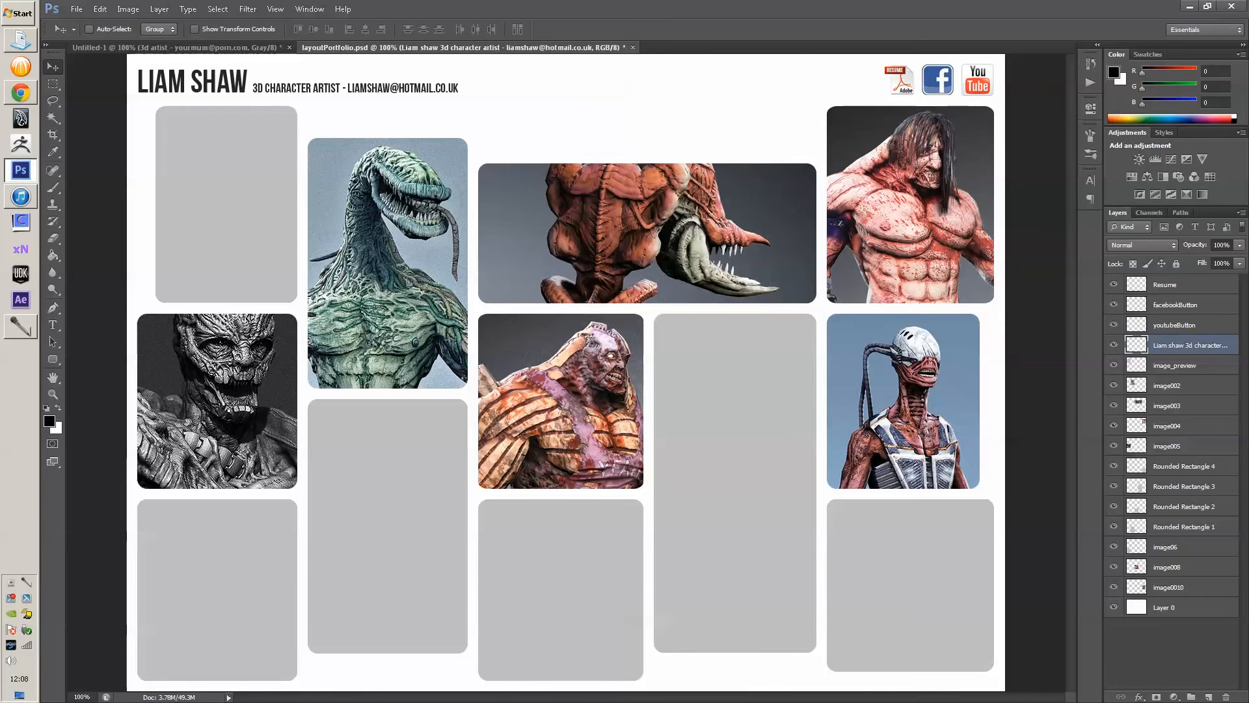
{"action": "key", "text": "ctrl+comma"}
{"action": "key", "text": "ctrl+comma"}
{"action": "key", "text": "ctrl+comma"}
{"action": "key", "text": "ctrl+comma"}
- Step through the Resume, button, header, image and rectangle layers in the Layers panel
{"action": "left_click", "coordinate": [1171, 284]}
{"action": "left_click", "coordinate": [1175, 304]}
{"action": "left_click", "coordinate": [1174, 325]}
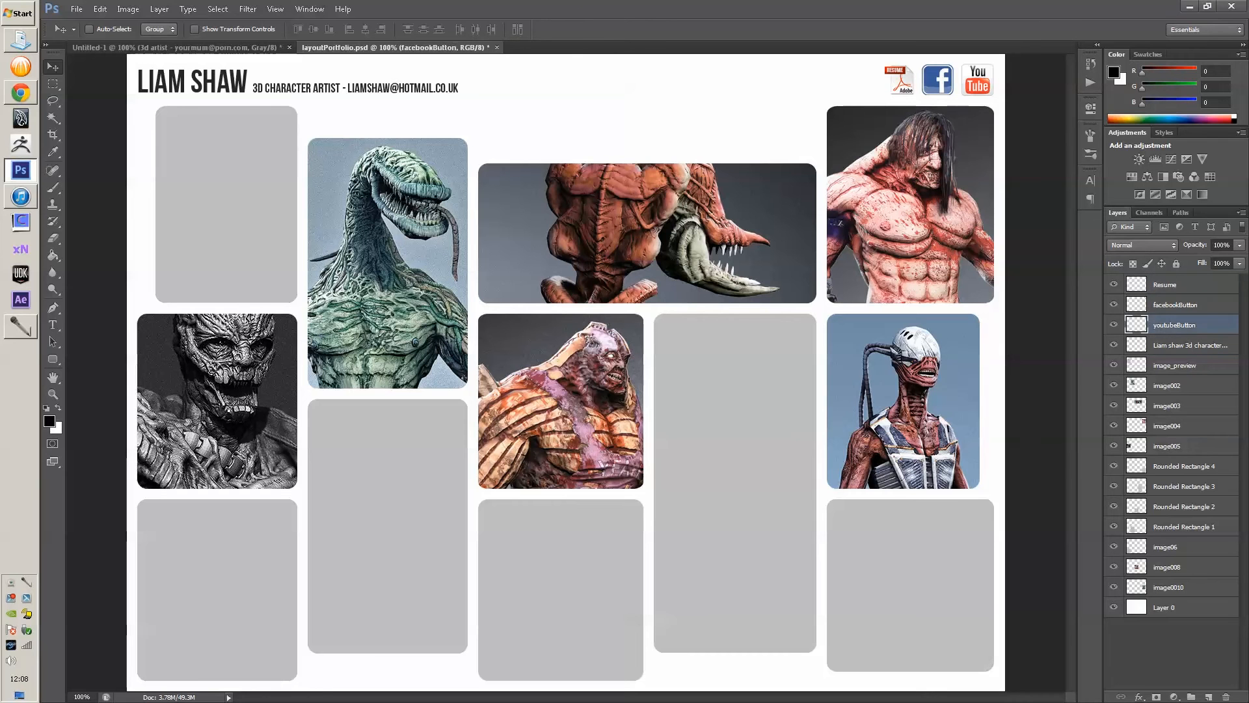
{"action": "left_click", "coordinate": [1175, 305]}
{"action": "left_click", "coordinate": [1172, 284]}
{"action": "left_click", "coordinate": [1175, 305]}
{"action": "left_click", "coordinate": [1174, 325]}
{"action": "left_click", "coordinate": [1171, 285]}
{"action": "left_click", "coordinate": [1175, 304]}
{"action": "left_click", "coordinate": [1175, 325]}
{"action": "left_click", "coordinate": [1175, 304]}
{"action": "left_click", "coordinate": [1171, 284]}
{"action": "left_click", "coordinate": [1189, 344]}
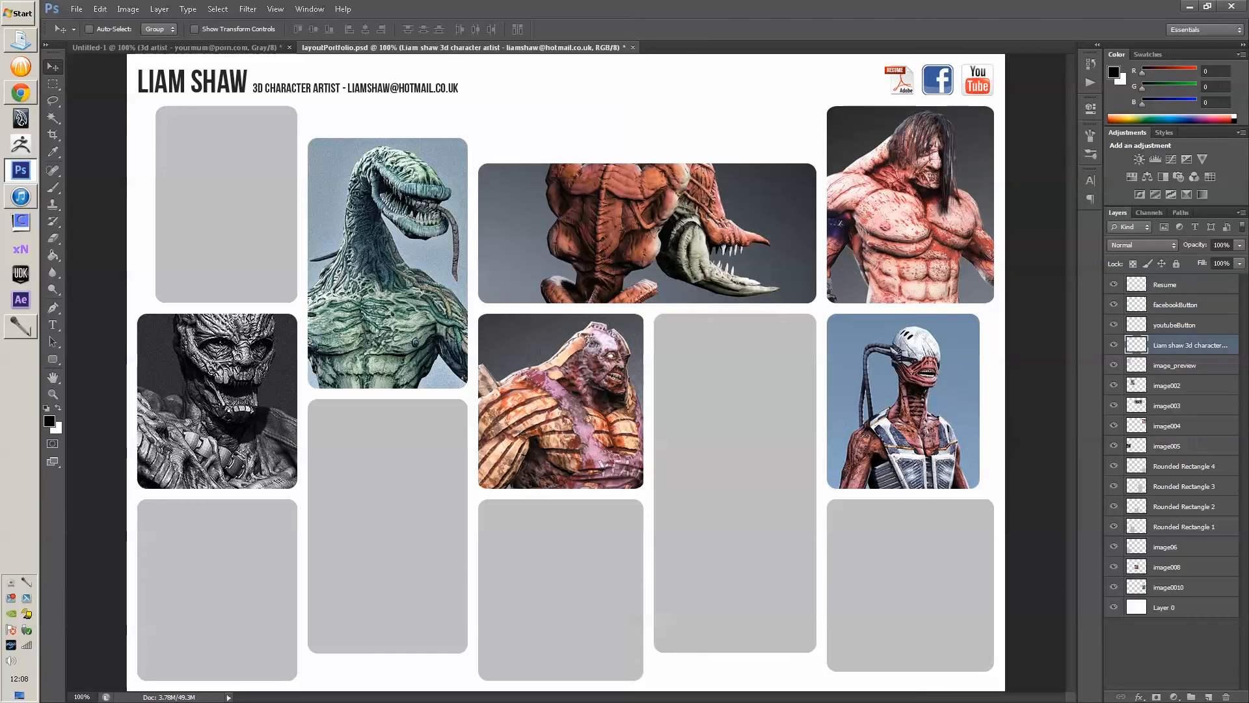
{"action": "left_click", "coordinate": [1171, 385]}
{"action": "left_click", "coordinate": [1171, 405]}
{"action": "left_click", "coordinate": [1171, 385]}
{"action": "left_click", "coordinate": [1175, 364]}
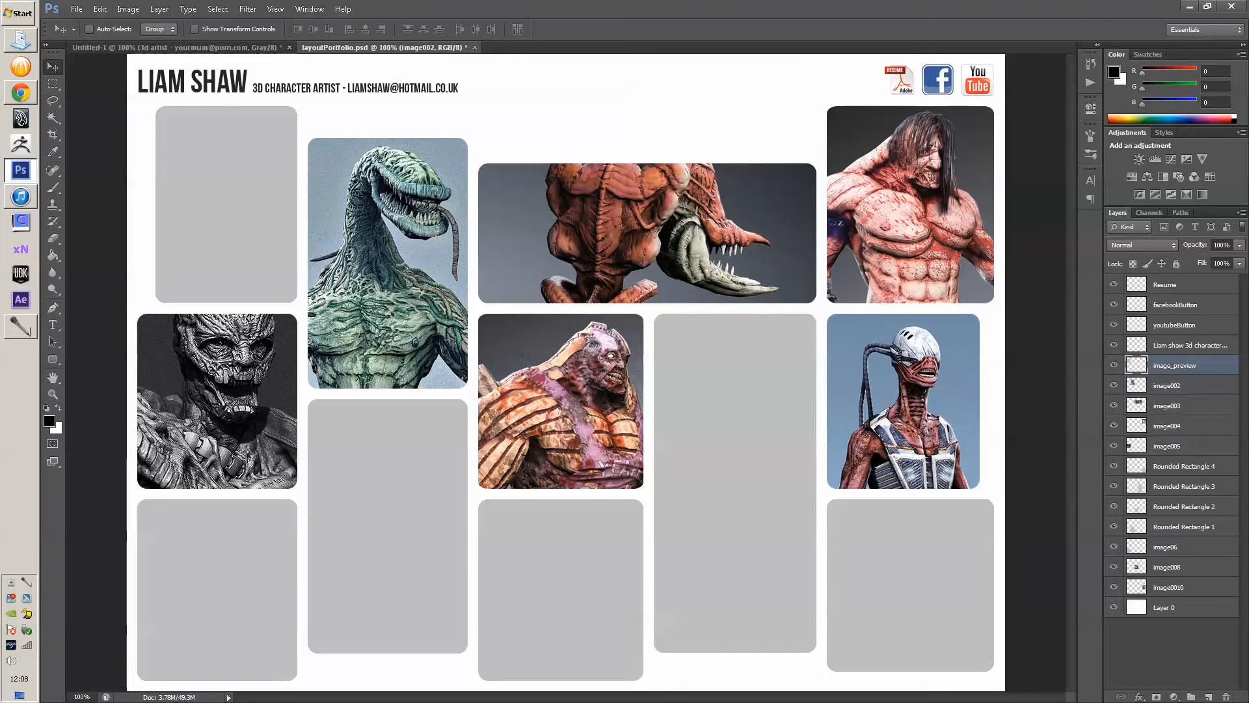
{"action": "left_click", "coordinate": [1171, 446]}
{"action": "left_click", "coordinate": [1171, 546]}
{"action": "left_click", "coordinate": [1183, 526]}
- Click the image and rounded-rectangle elements on the canvas to inspect their layers
{"action": "left_click", "coordinate": [388, 274], "text": "ctrl"}
{"action": "left_click", "coordinate": [561, 401], "text": "ctrl"}
{"action": "left_click", "coordinate": [911, 221], "text": "ctrl"}
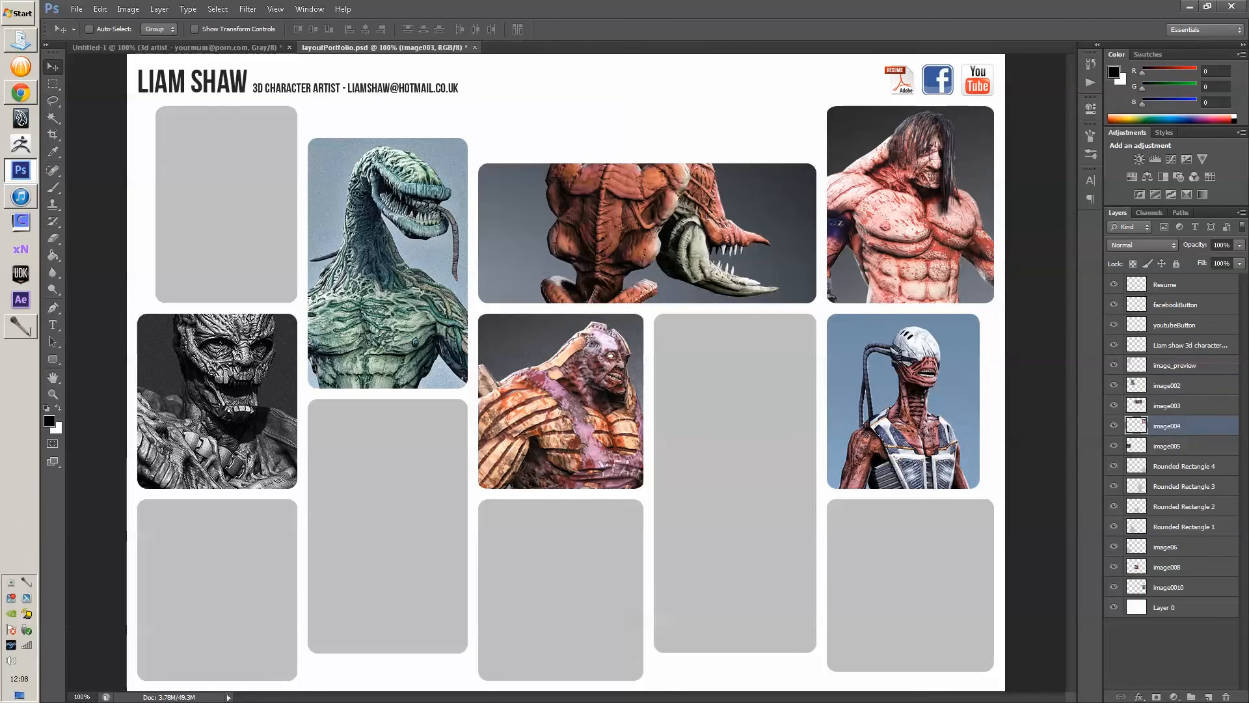
{"action": "left_click", "coordinate": [903, 401], "text": "ctrl"}
{"action": "left_click", "coordinate": [736, 483], "text": "ctrl"}
{"action": "left_click", "coordinate": [910, 579], "text": "ctrl"}
{"action": "left_click", "coordinate": [560, 589], "text": "ctrl"}
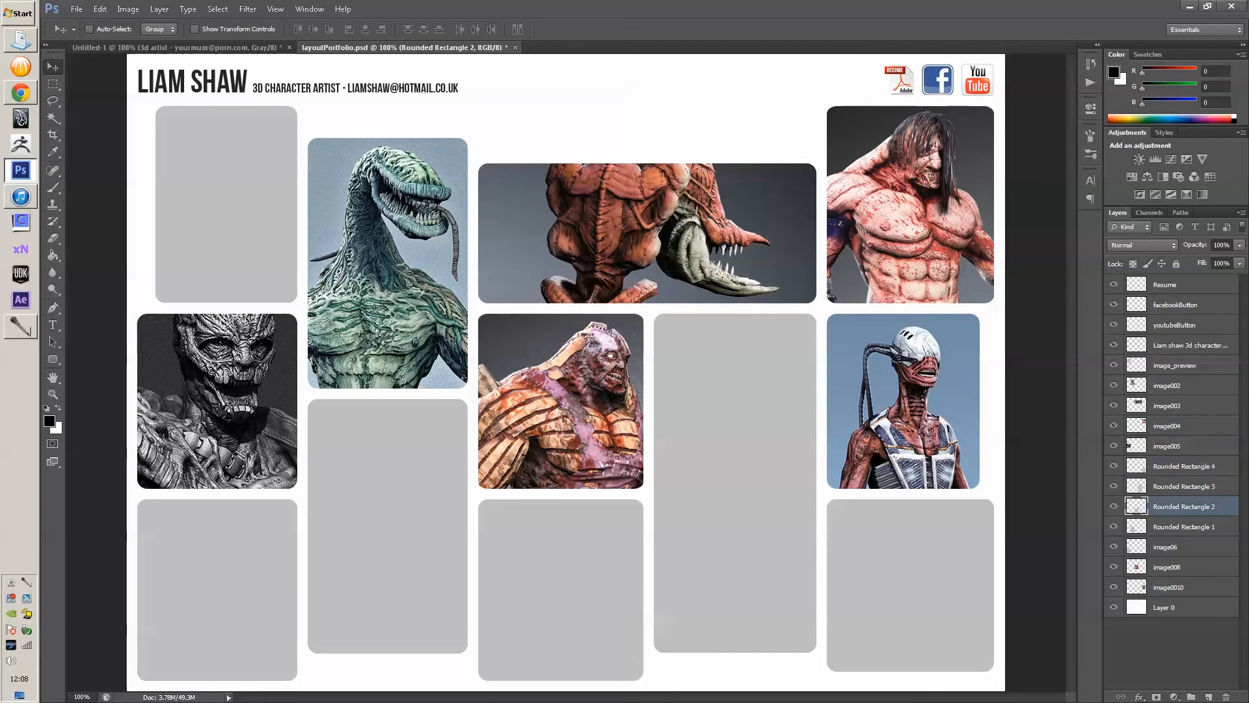
- Hide the white Layer 0 background and select all layers from Resume to image0010
{"action": "left_click", "coordinate": [1114, 607]}
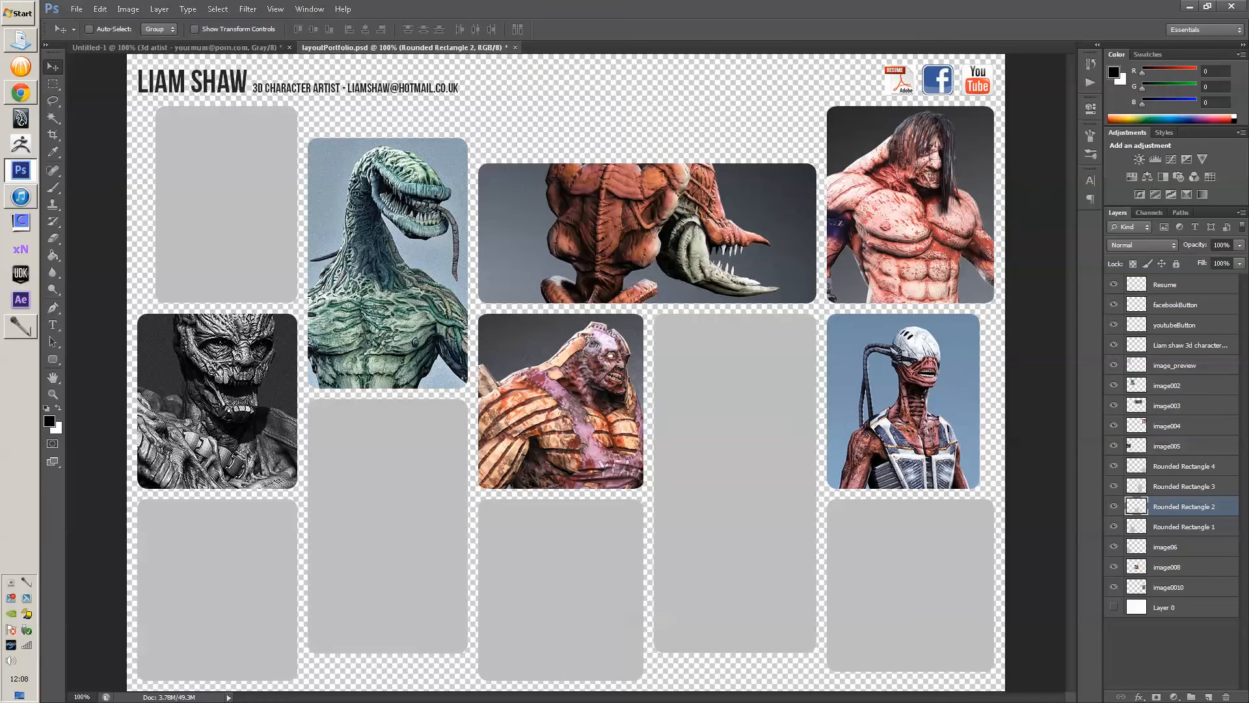
{"action": "left_click", "coordinate": [1175, 284]}
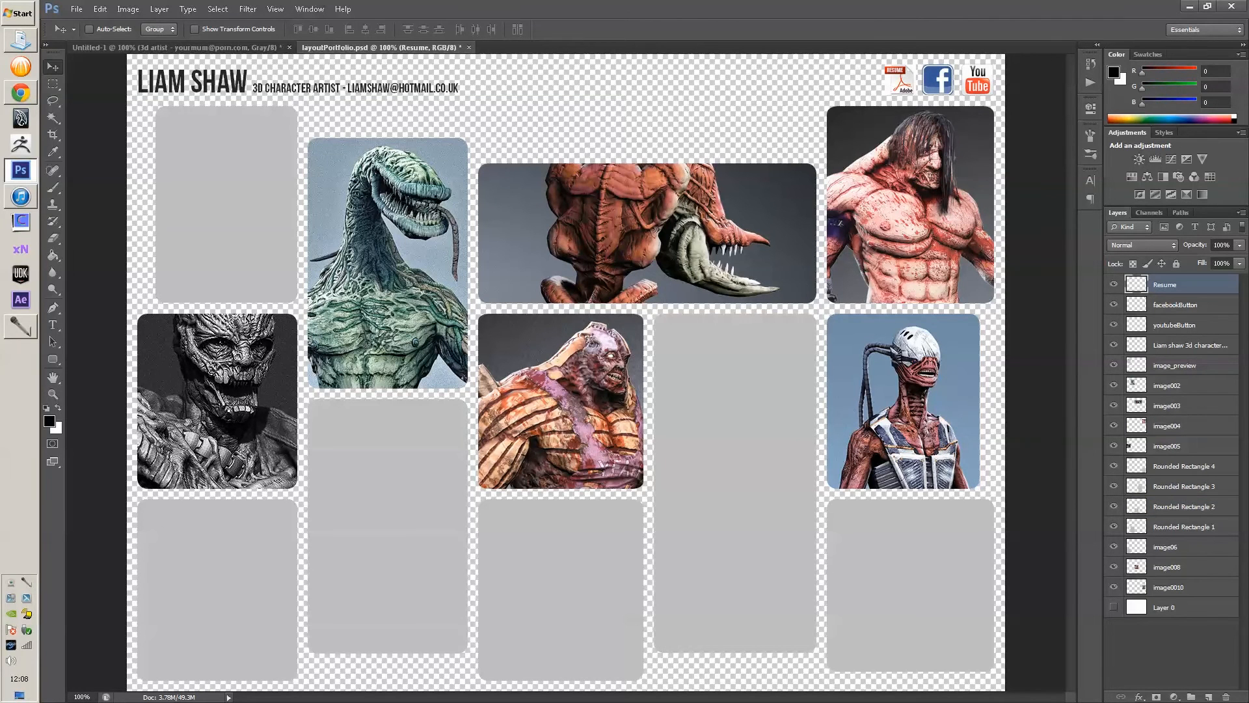
{"action": "left_click", "coordinate": [1169, 587], "text": "shift"}
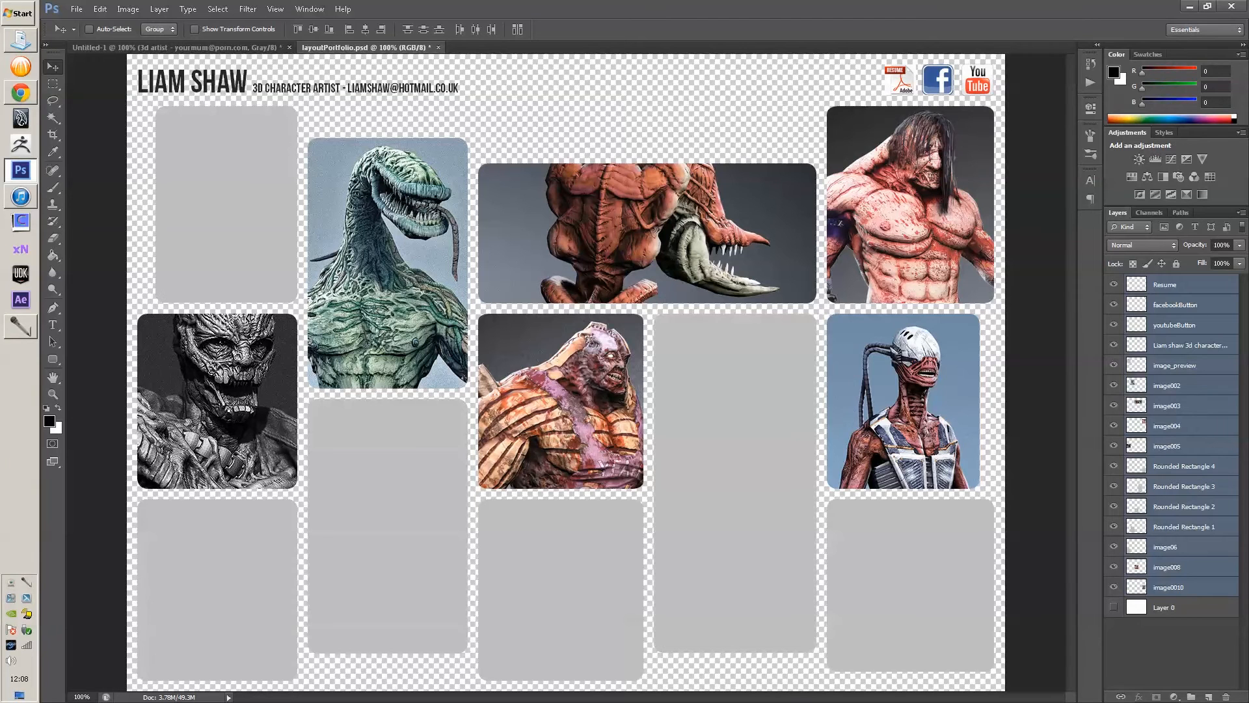
- Clear all existing slices, then create New Layer Based Slices for the selected layers
{"action": "left_click", "coordinate": [128, 9]}
{"action": "mouse_move", "coordinate": [159, 9]}
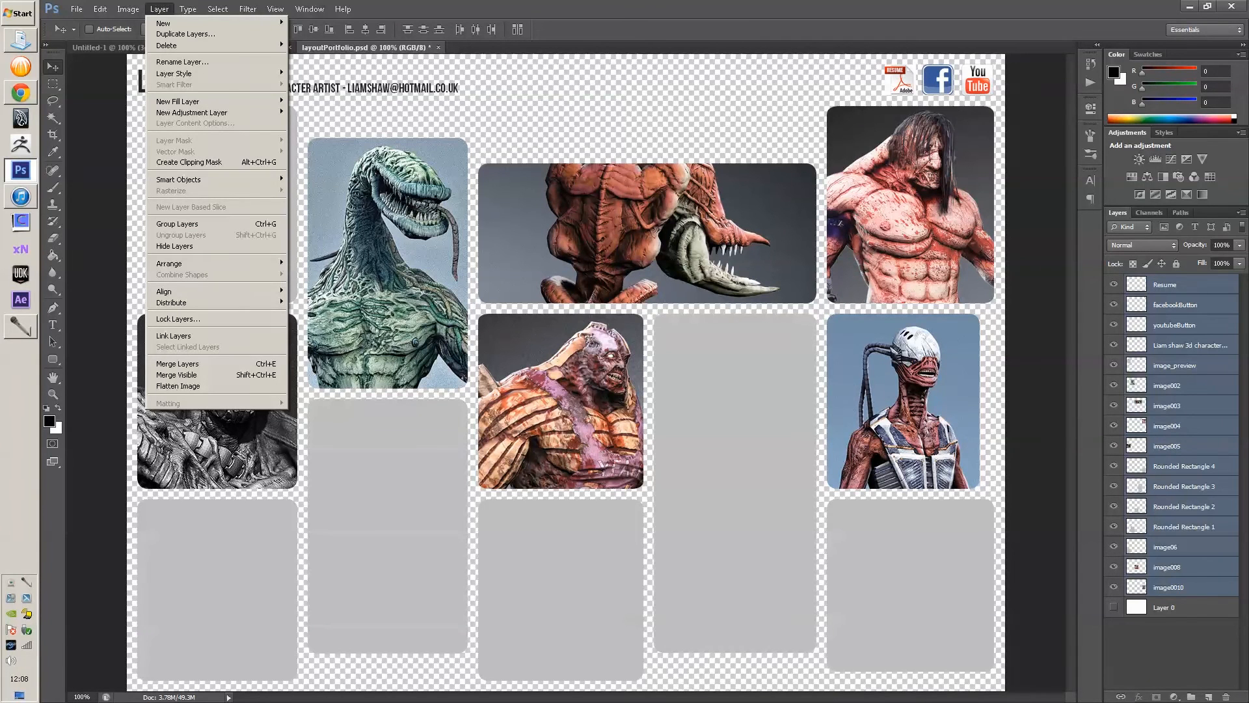
{"action": "mouse_move", "coordinate": [275, 9]}
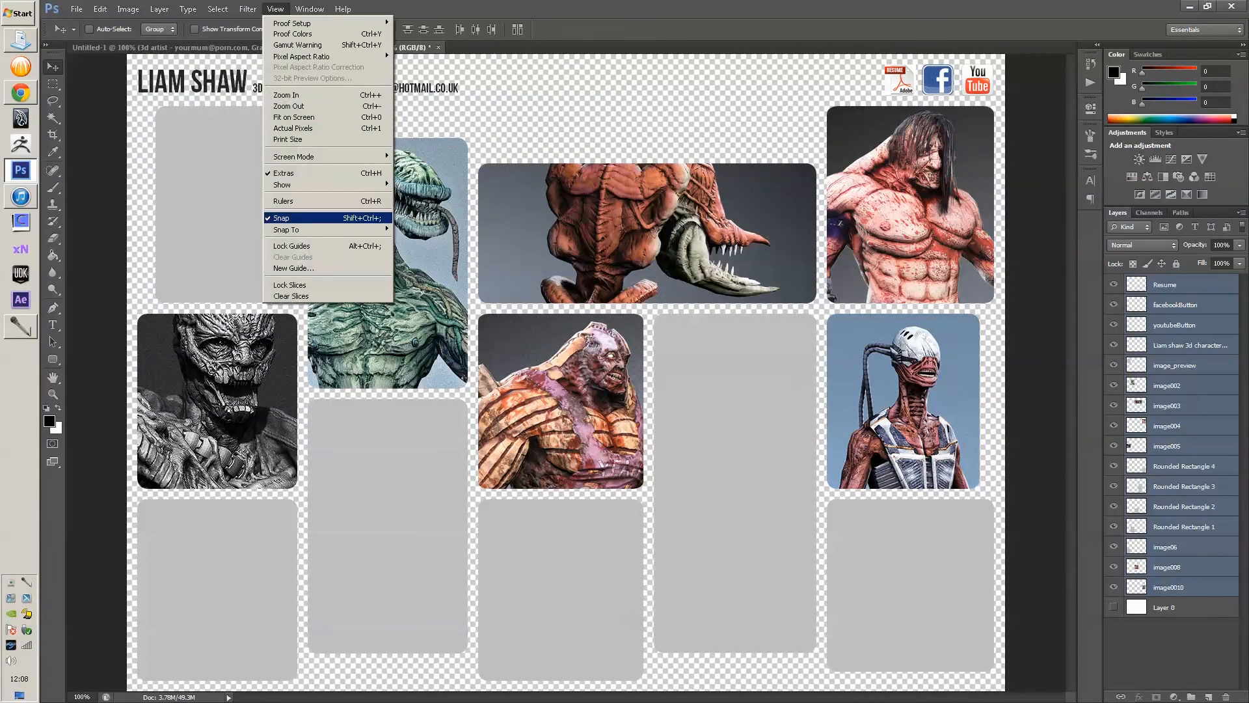
{"action": "left_click", "coordinate": [291, 296]}
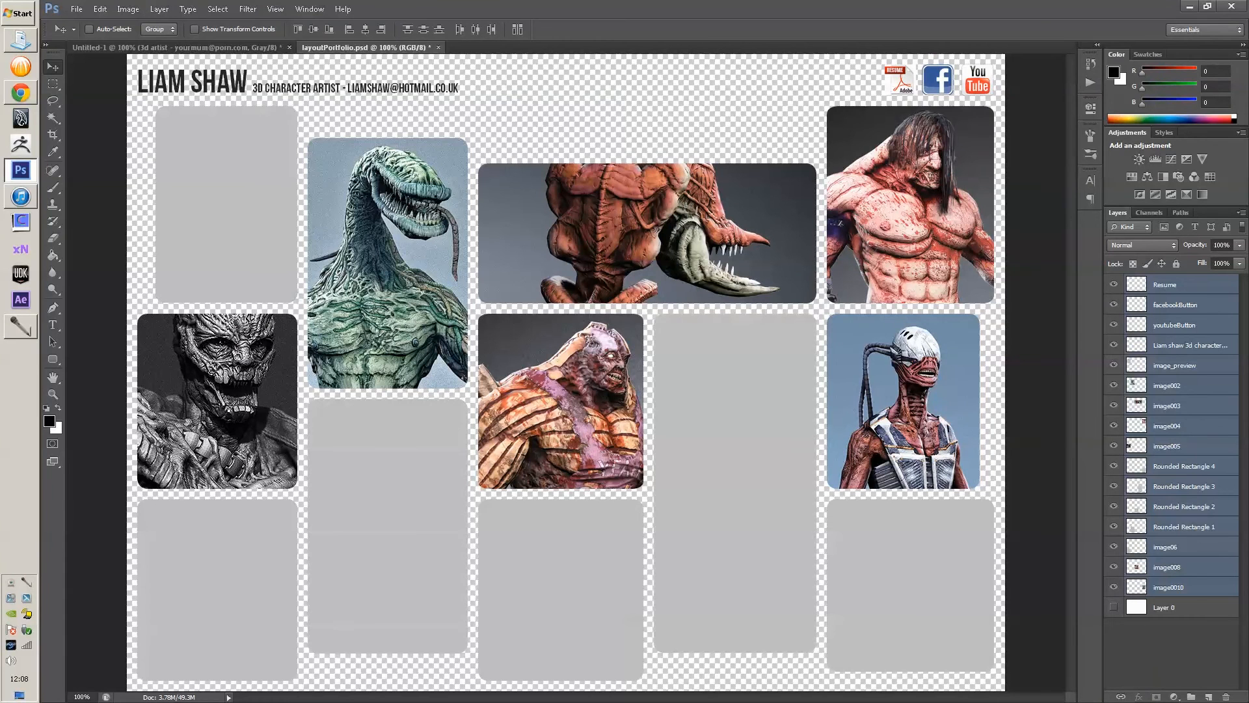
{"action": "left_click", "coordinate": [159, 10]}
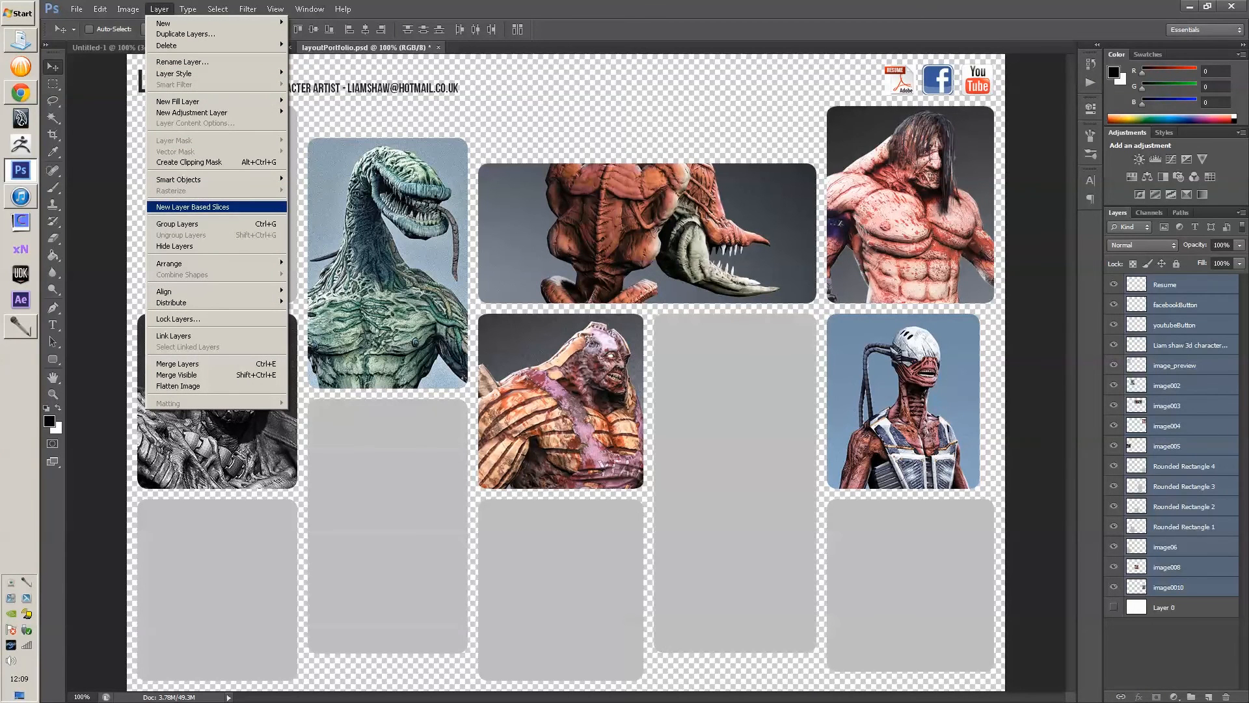
{"action": "left_click", "coordinate": [192, 207]}
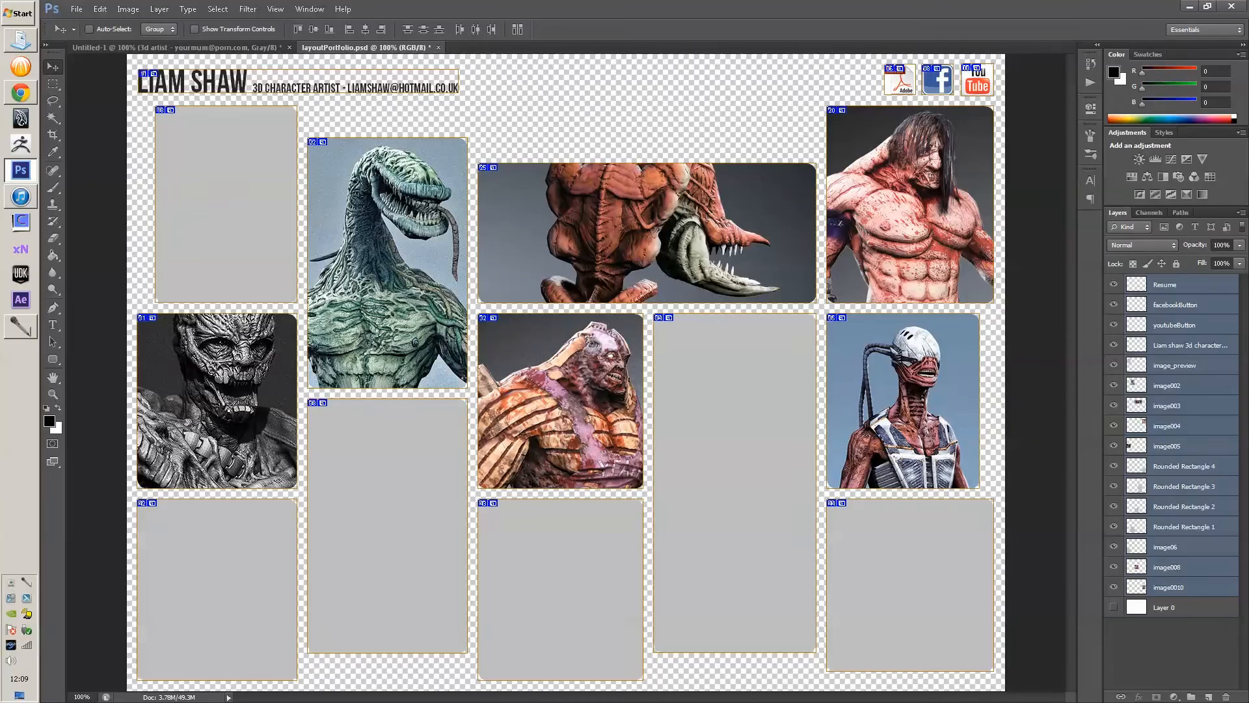
- Pan and zoom across the layout to inspect the new slices, then fit it on screen
{"action": "scroll", "coordinate": [258, 76], "scroll_direction": "up", "scroll_amount": 8}
{"action": "left_click_drag", "start_coordinate": [258, 77], "coordinate": [391, 176]}
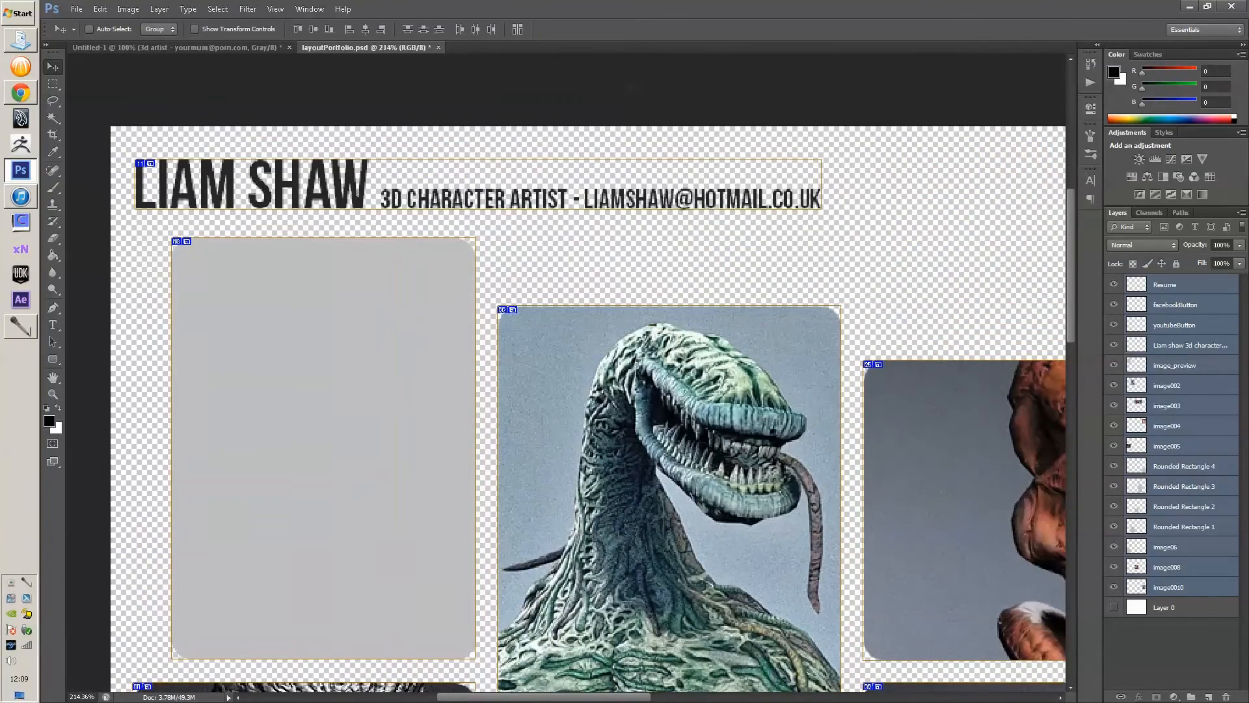
{"action": "left_click_drag", "start_coordinate": [711, 585], "coordinate": [196, 364]}
{"action": "left_click_drag", "start_coordinate": [1041, 269], "coordinate": [524, 542]}
{"action": "left_click_drag", "start_coordinate": [456, 585], "coordinate": [667, 117]}
{"action": "left_click_drag", "start_coordinate": [261, 618], "coordinate": [1004, 29]}
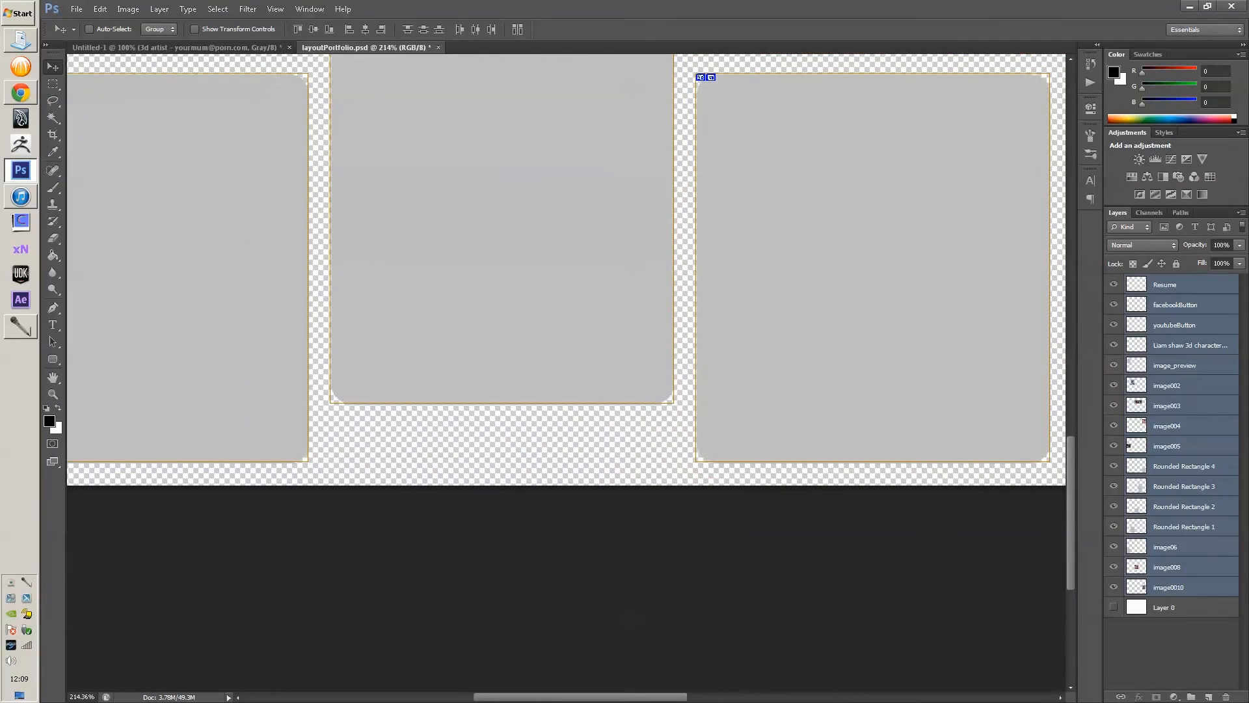
{"action": "left_click_drag", "start_coordinate": [455, 143], "coordinate": [731, 656]}
{"action": "left_click_drag", "start_coordinate": [651, 104], "coordinate": [478, 623]}
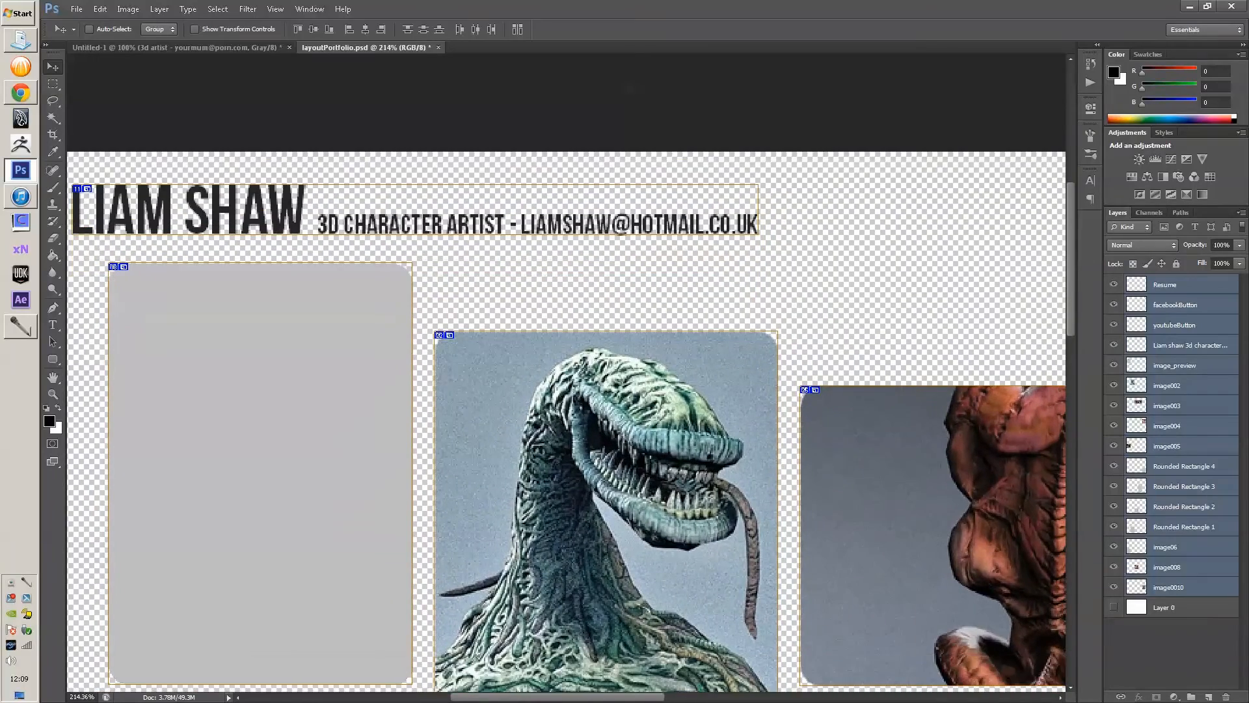
{"action": "left_click_drag", "start_coordinate": [976, 521], "coordinate": [275, 202]}
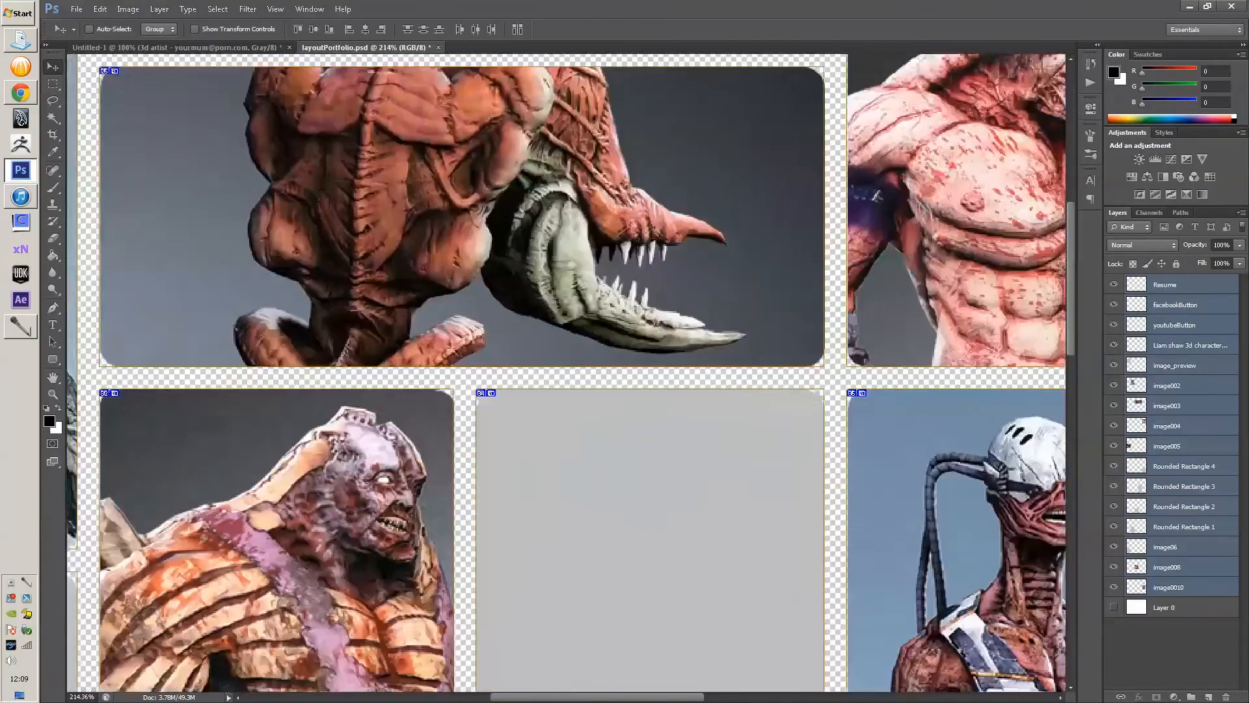
{"action": "left_click_drag", "start_coordinate": [716, 273], "coordinate": [286, 234]}
{"action": "left_click_drag", "start_coordinate": [391, 98], "coordinate": [1000, 243]}
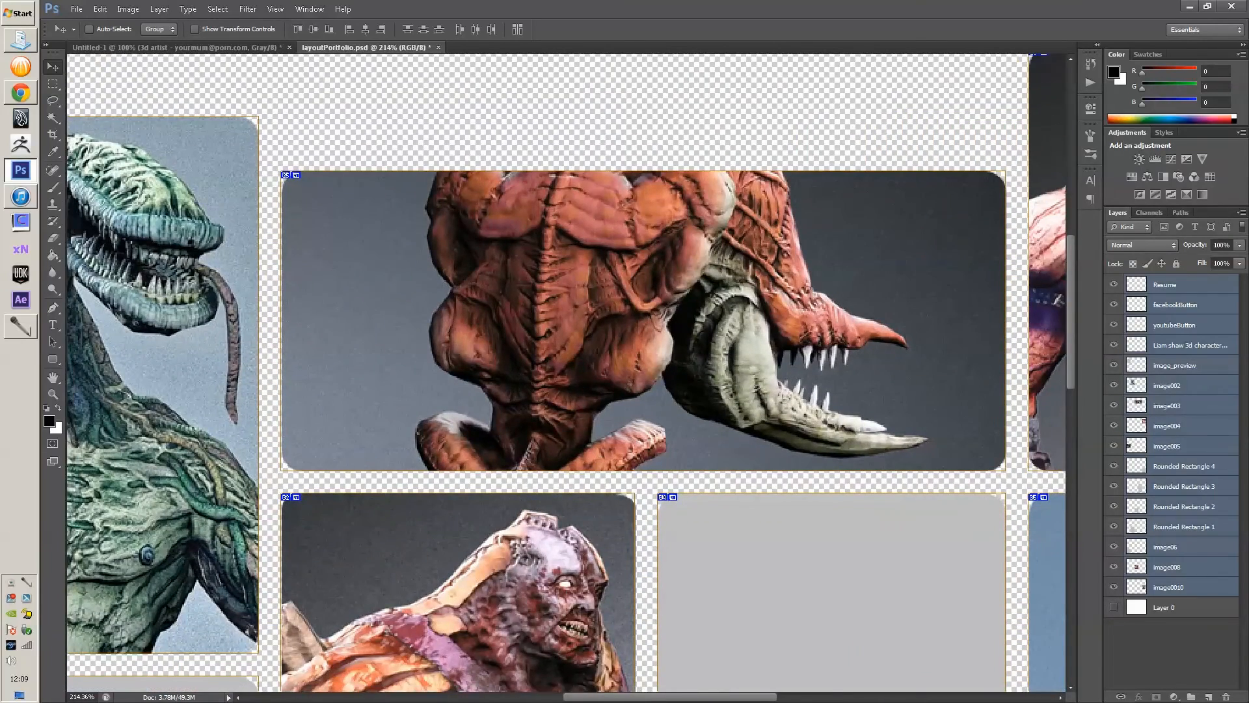
{"action": "left_click_drag", "start_coordinate": [390, 273], "coordinate": [958, 429]}
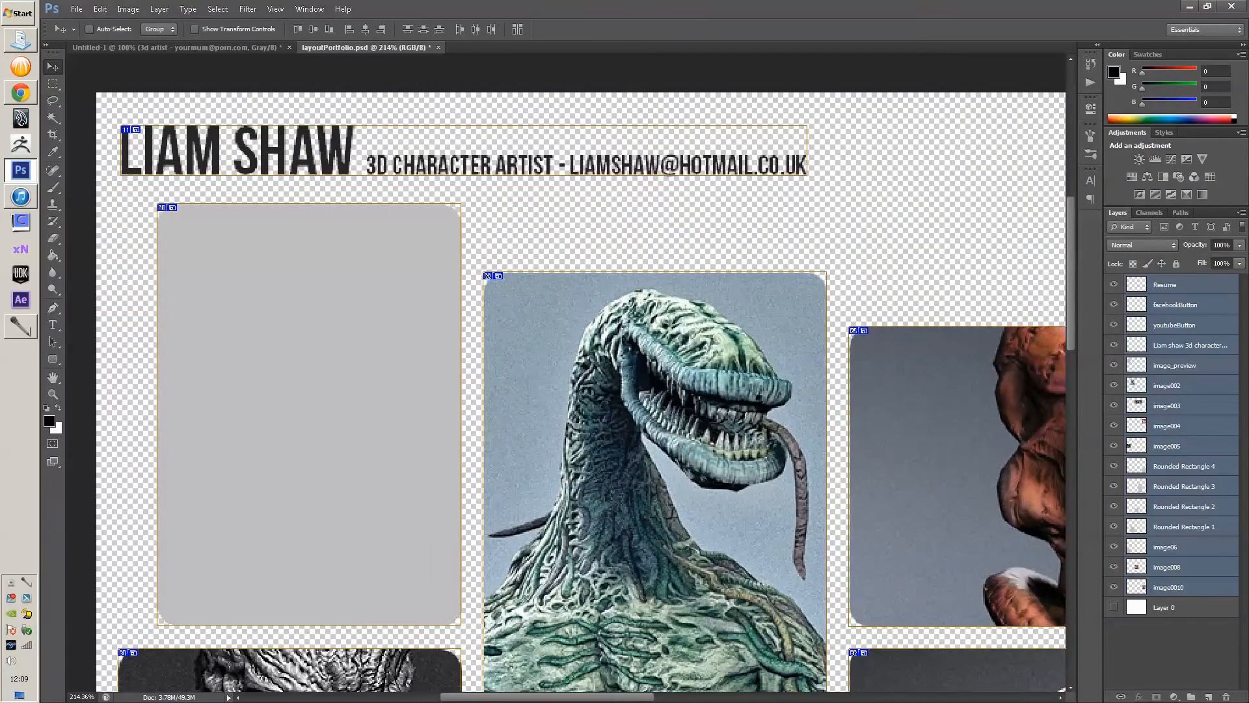
{"action": "key", "text": "ctrl+0"}
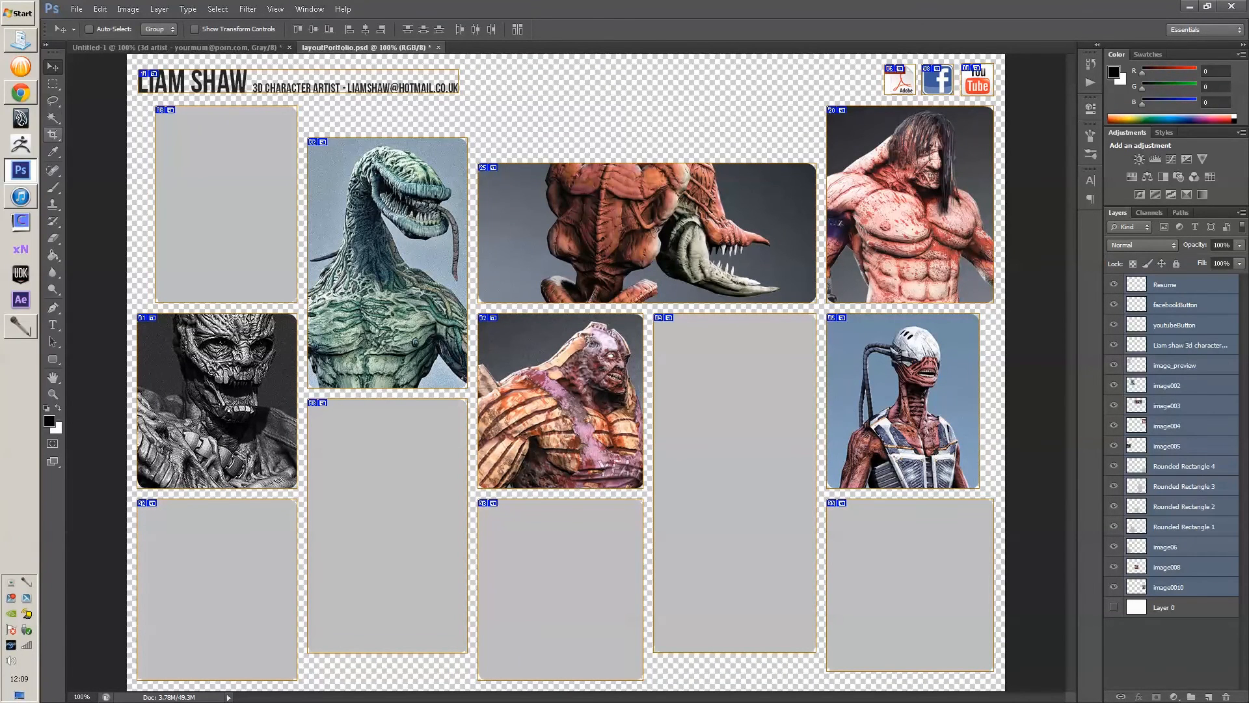
- With the Slice Select Tool, open Slice Options for the LIAM SHAW header slice
{"action": "left_click", "coordinate": [53, 134]}
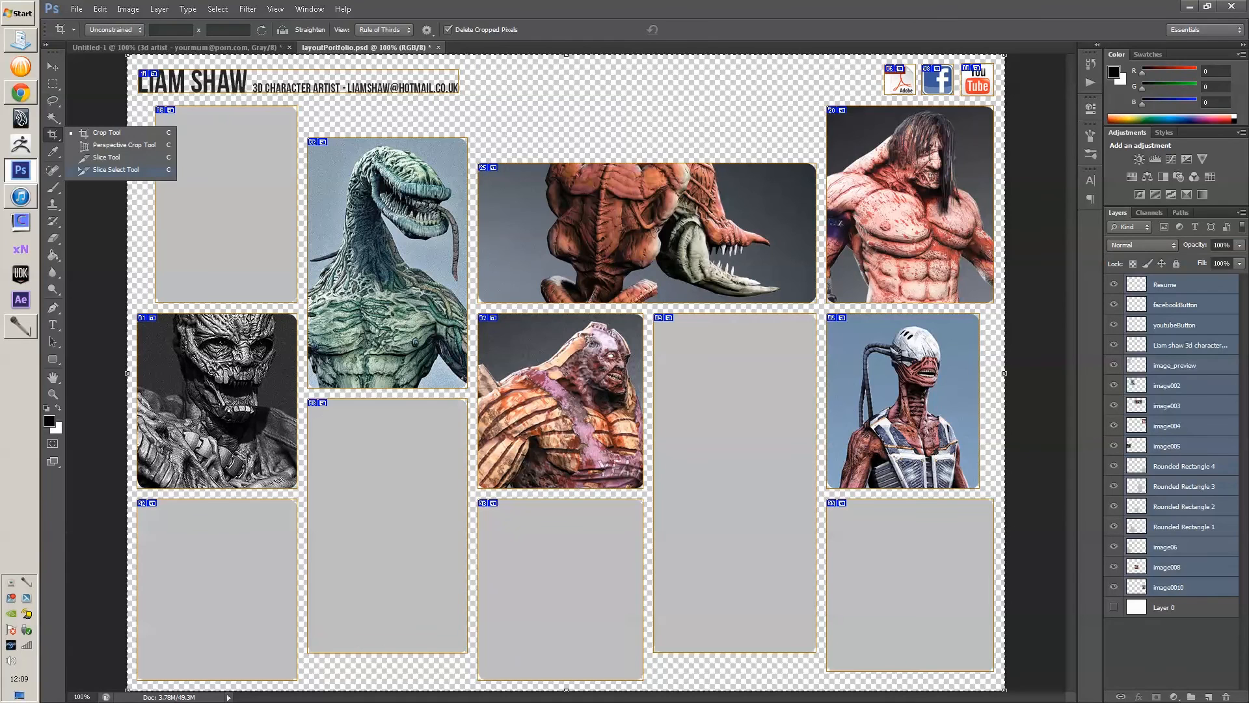
{"action": "left_click", "coordinate": [111, 169]}
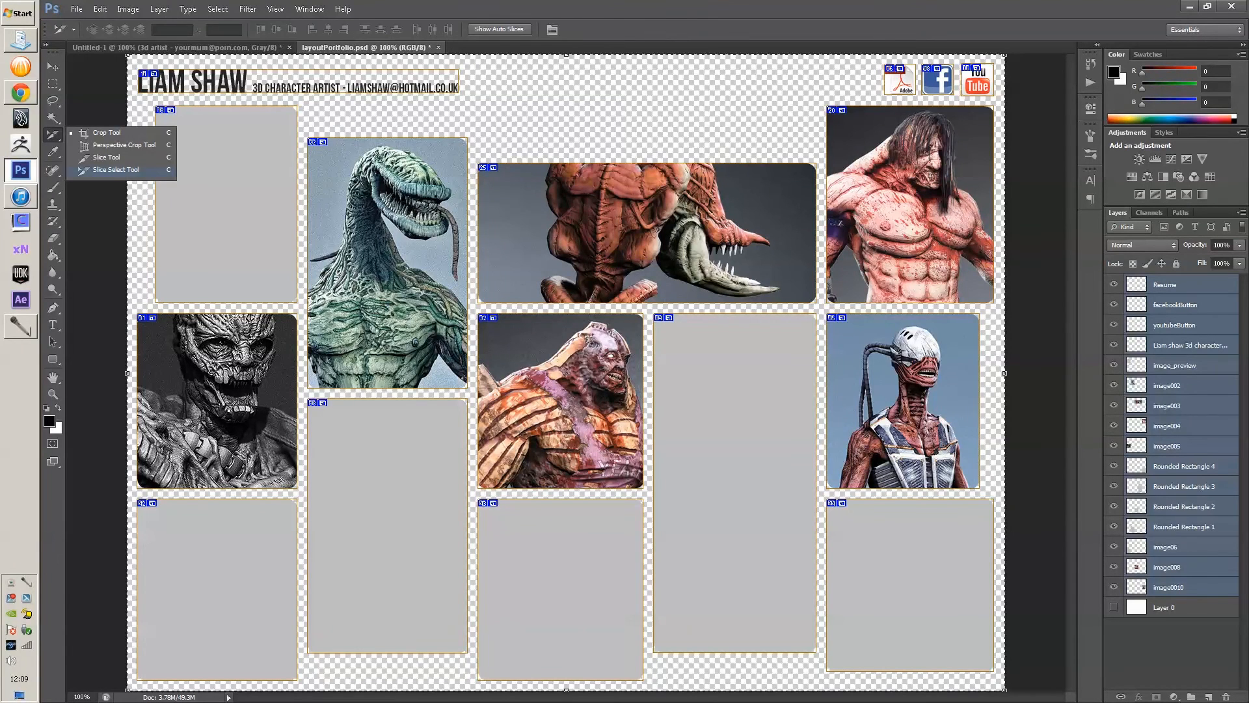
{"action": "left_click_drag", "start_coordinate": [258, 133], "coordinate": [322, 134]}
{"action": "left_click_drag", "start_coordinate": [322, 134], "coordinate": [486, 310]}
{"action": "left_click", "coordinate": [573, 287]}
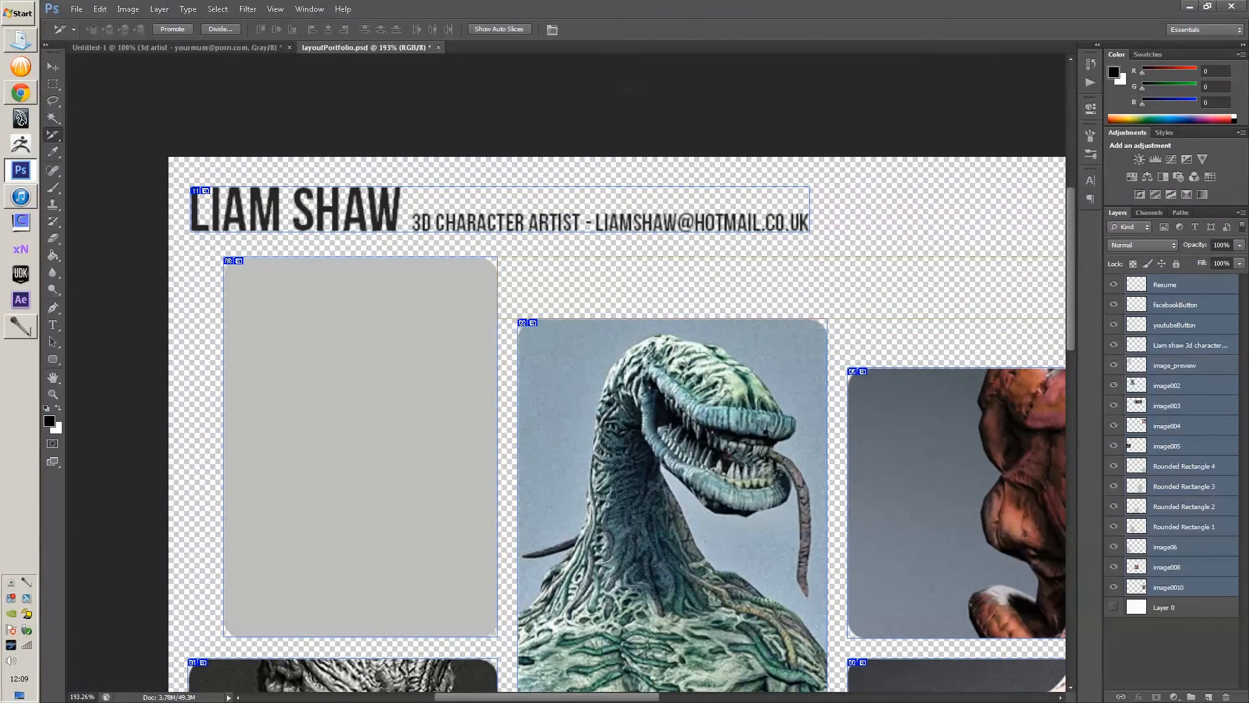
{"action": "left_click_drag", "start_coordinate": [813, 488], "coordinate": [348, 243]}
{"action": "left_click_drag", "start_coordinate": [813, 293], "coordinate": [289, 467]}
{"action": "left_click_drag", "start_coordinate": [118, 456], "coordinate": [1065, 415]}
{"action": "left_click_drag", "start_coordinate": [586, 293], "coordinate": [778, 420]}
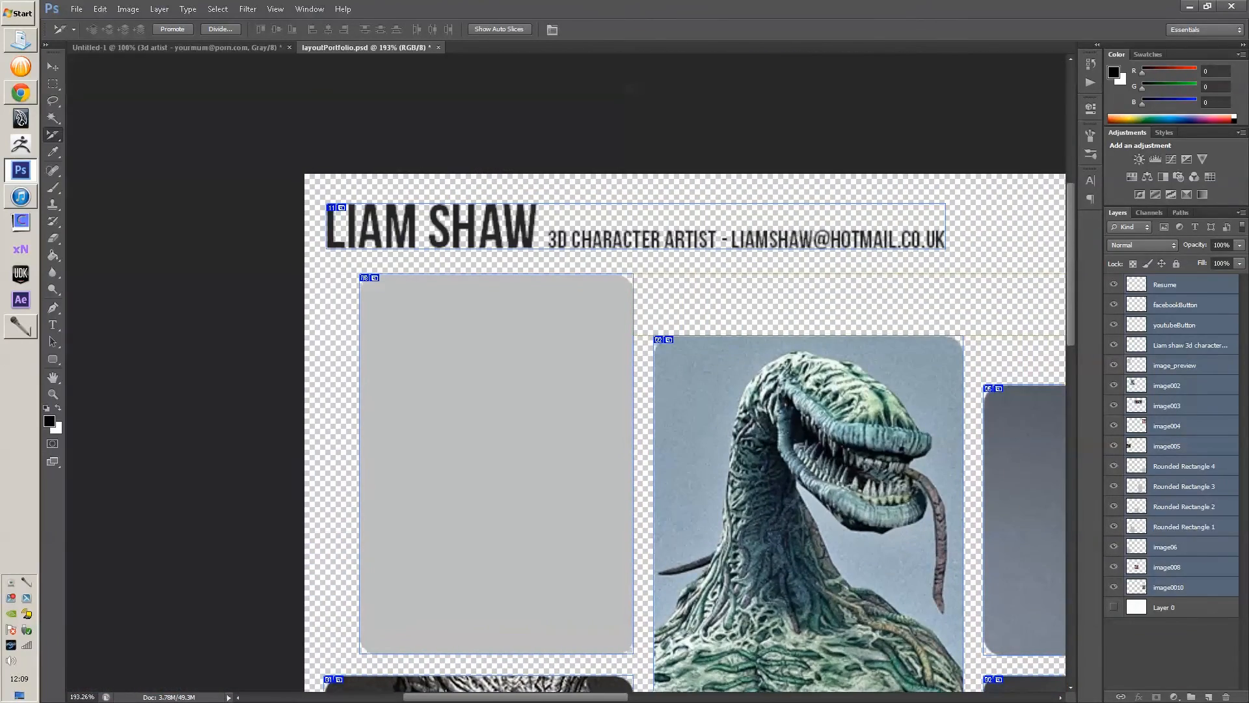
{"action": "left_click", "coordinate": [636, 226]}
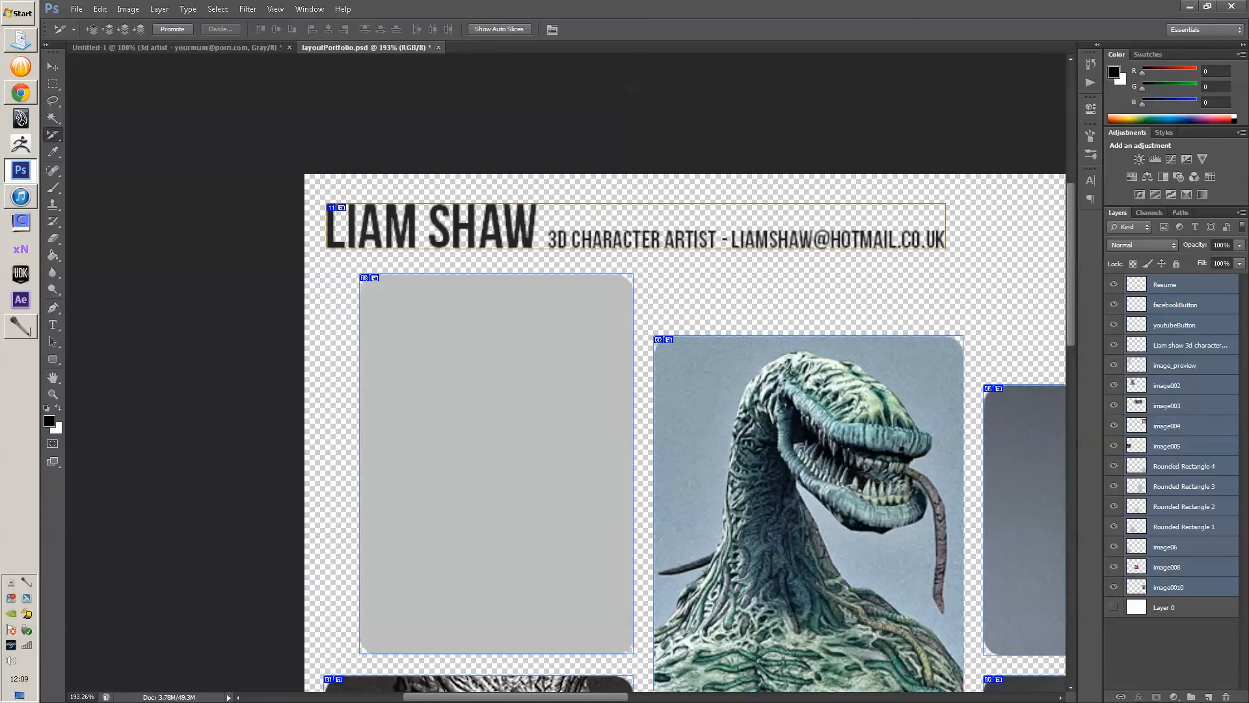
{"action": "left_click_drag", "start_coordinate": [690, 364], "coordinate": [486, 384]}
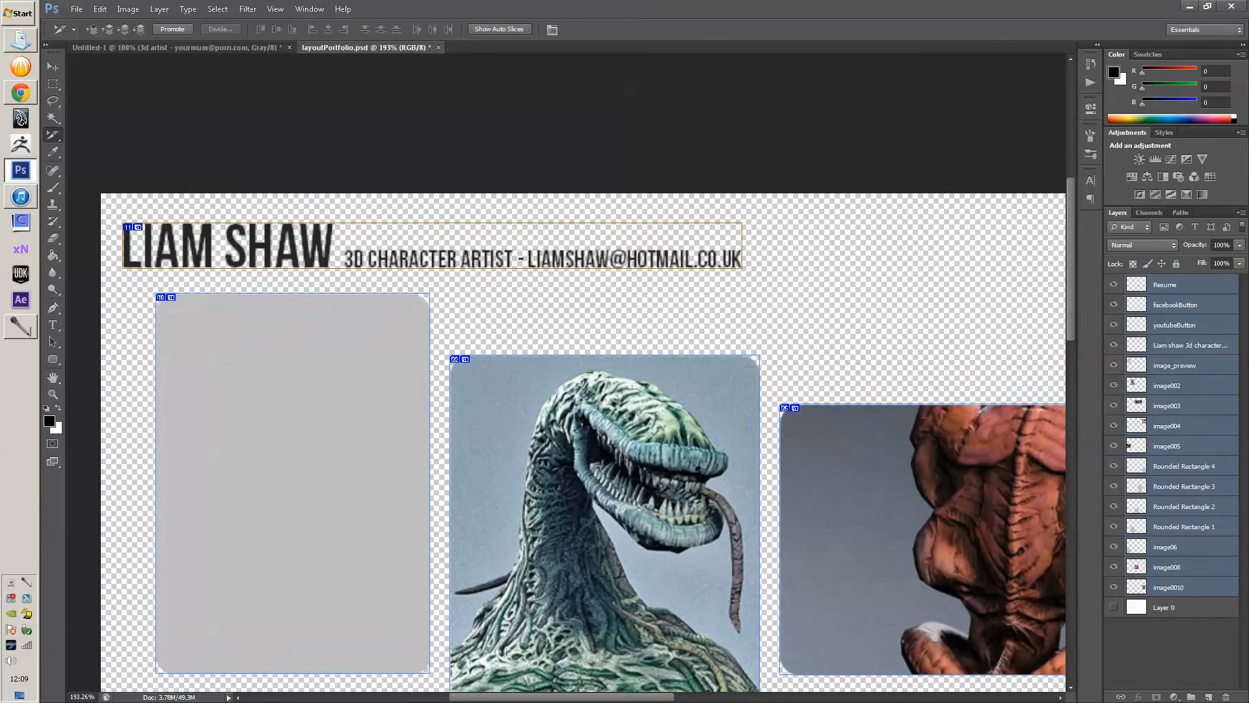
{"action": "double_click", "coordinate": [433, 246]}
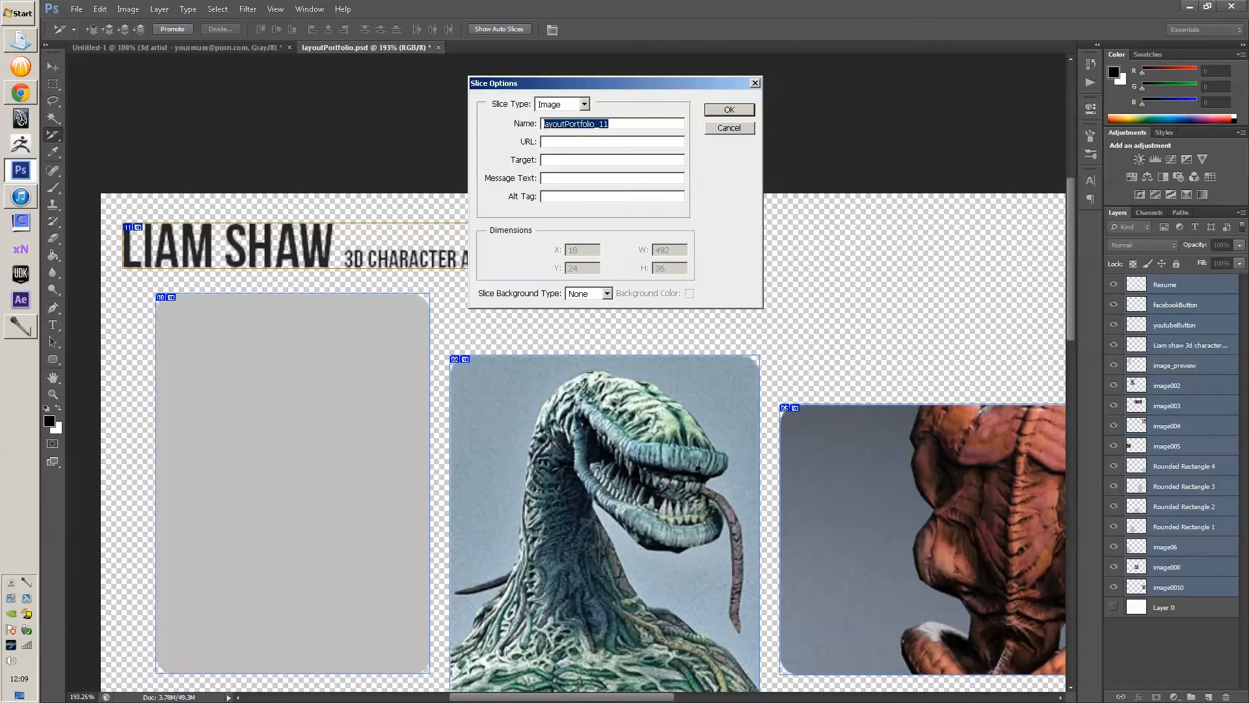
- Name the header slice 'title' in Slice Options and confirm it
{"action": "left_click_drag", "start_coordinate": [520, 83], "coordinate": [409, 143]}
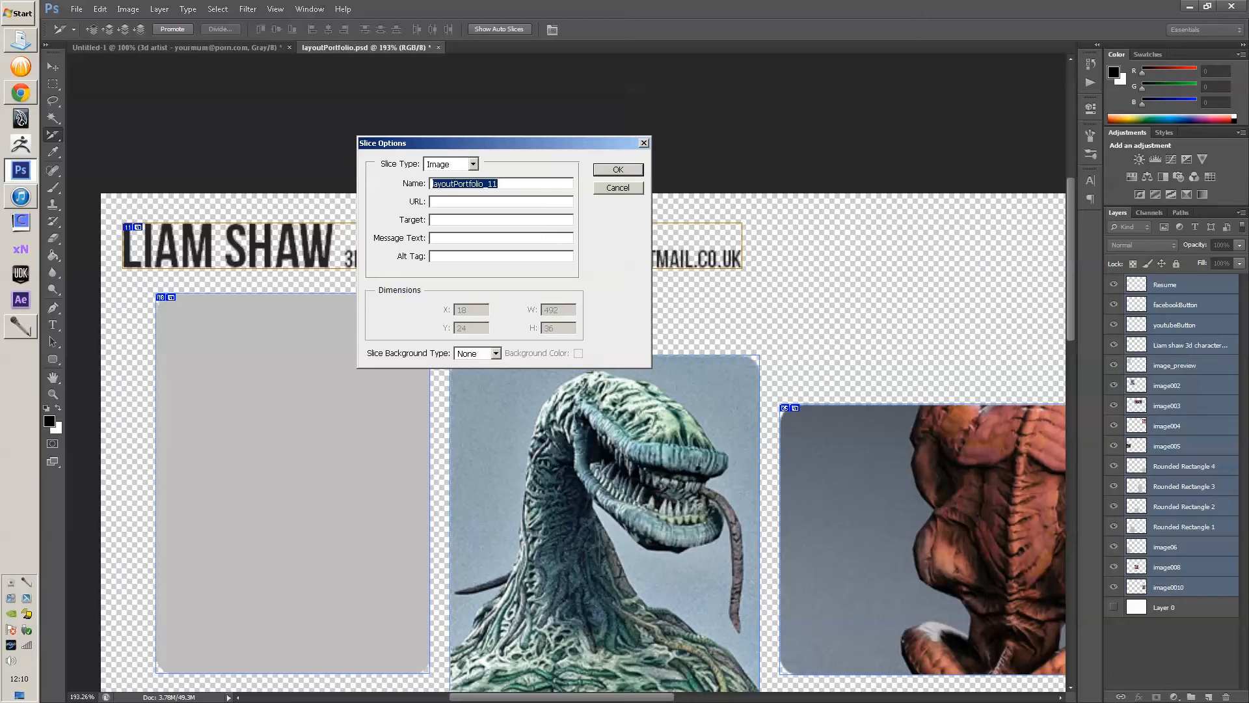
{"action": "type", "text": "title"}
{"action": "key", "text": "Return"}
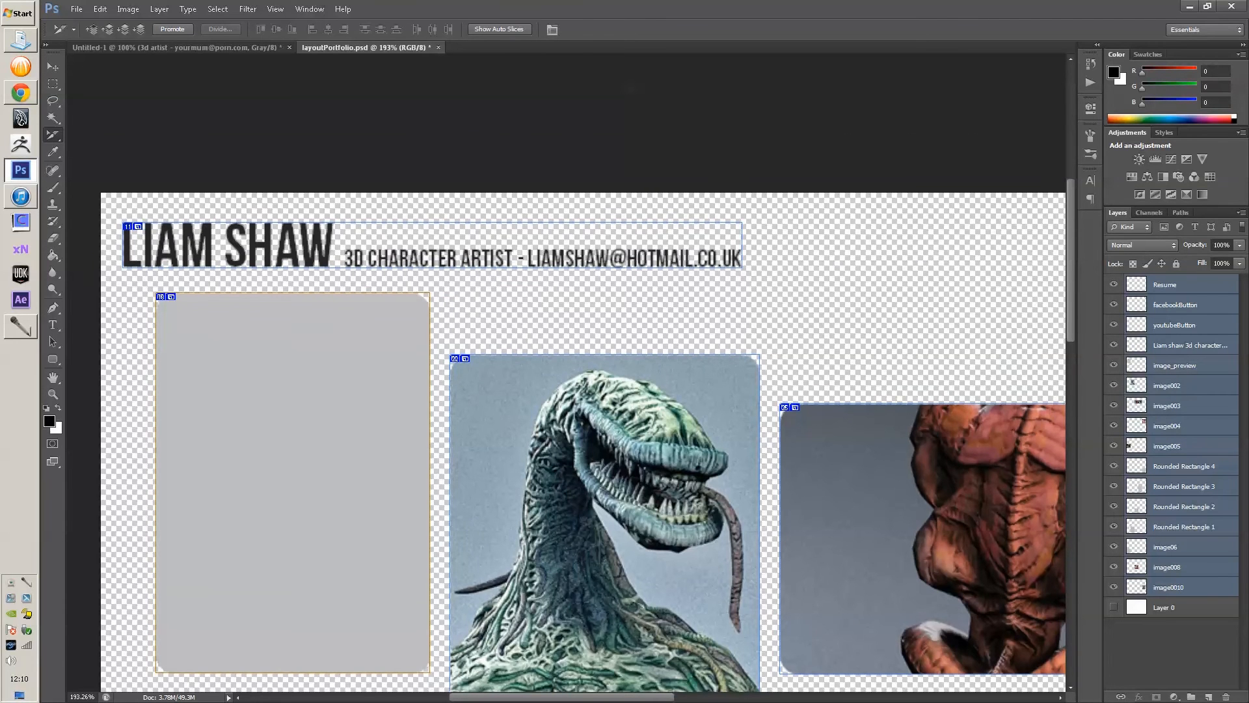
{"action": "scroll", "coordinate": [582, 390], "scroll_direction": "down", "scroll_amount": 3}
{"action": "left_click_drag", "start_coordinate": [624, 416], "coordinate": [526, 342]}
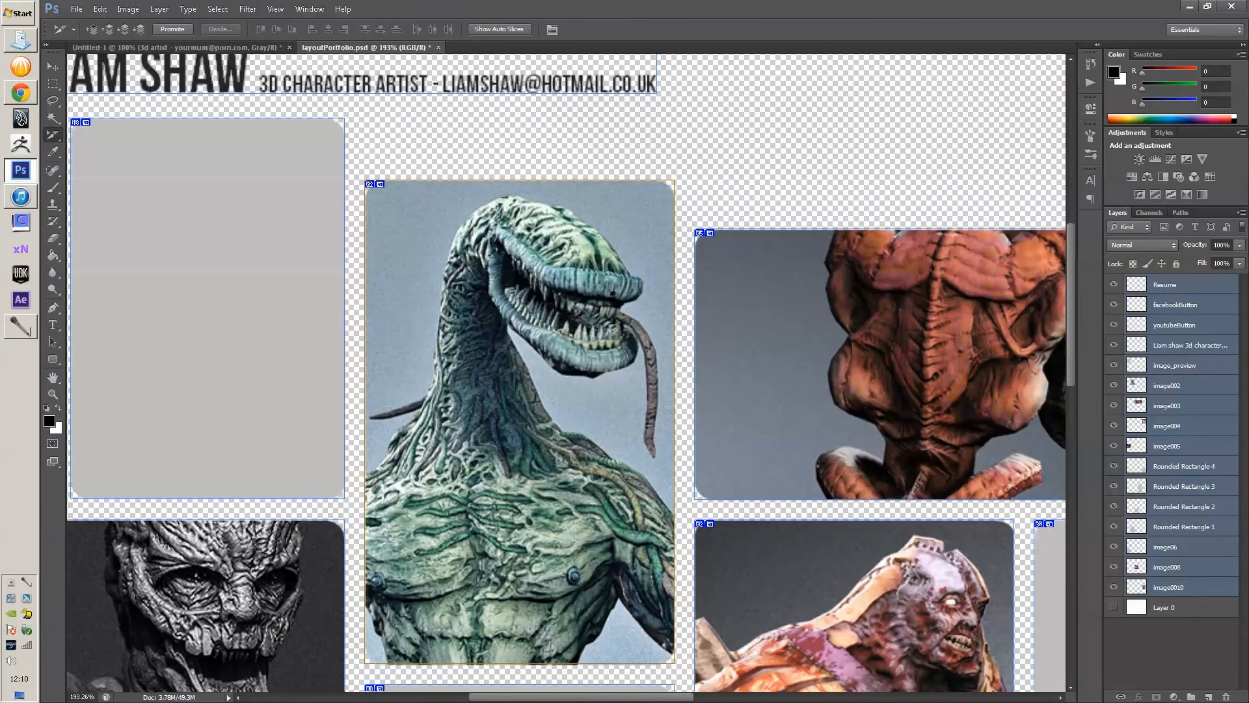
- Give the green creature slice the name plantBeast and URL plantBeast.html
{"action": "double_click", "coordinate": [519, 417]}
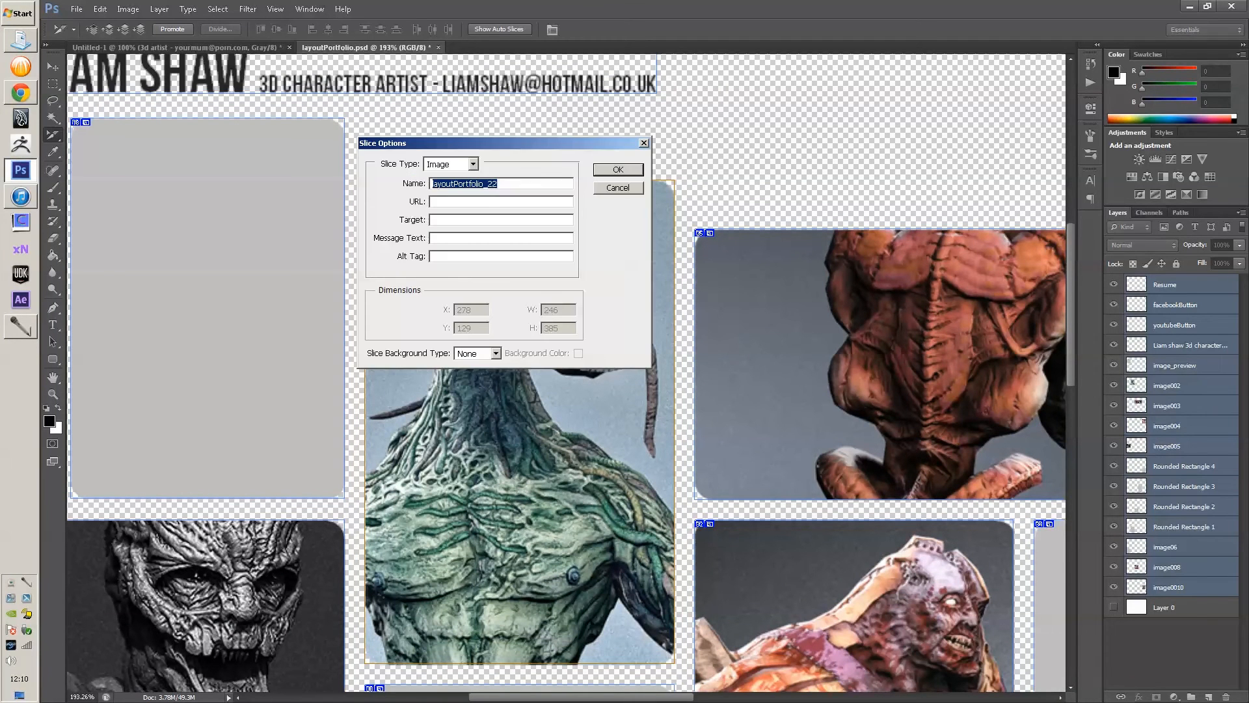
{"action": "type", "text": "plantBeast"}
{"action": "type", "text": "plant"}
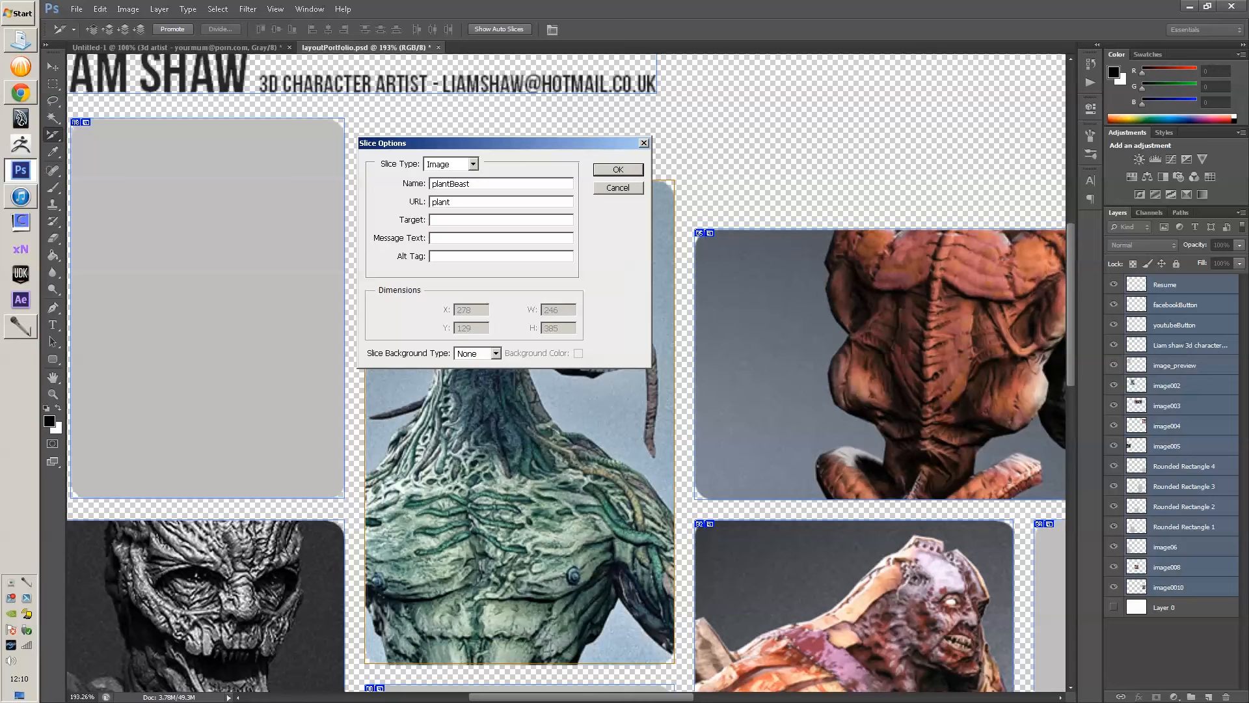
{"action": "type", "text": "Beast.html"}
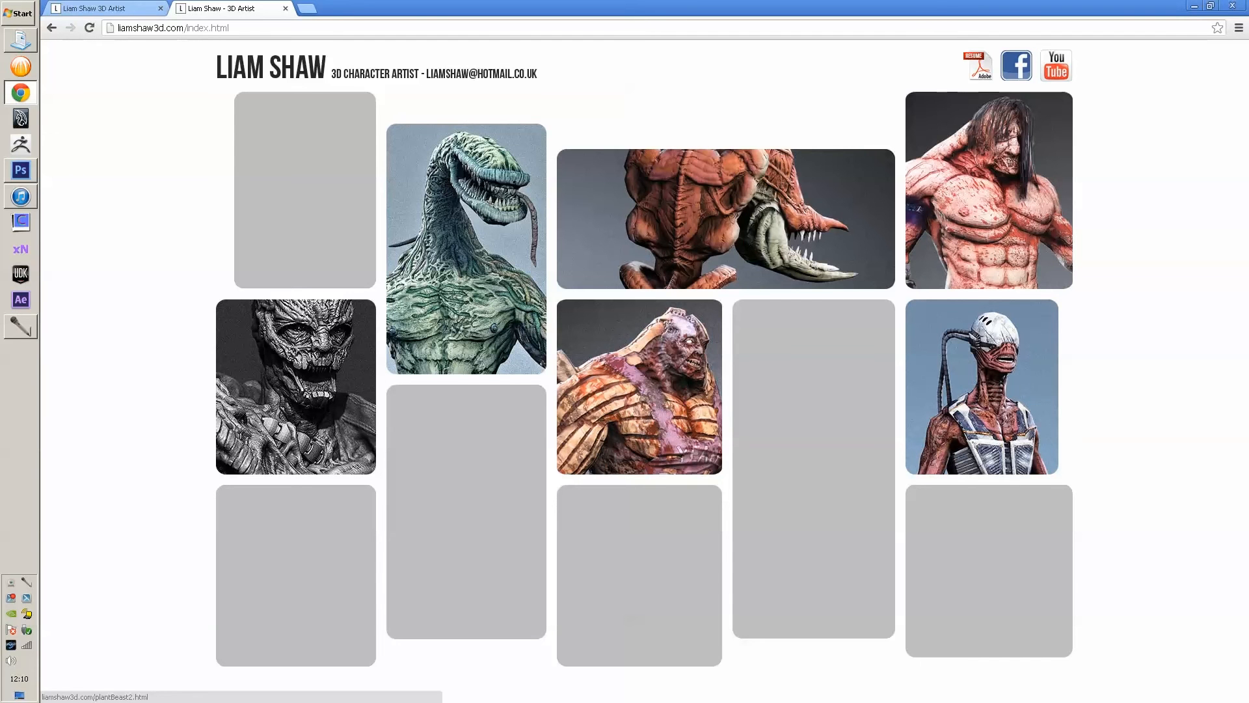
- Correct the plantBeast slice URL so it reads plantBeast.html
{"action": "left_click", "coordinate": [21, 171]}
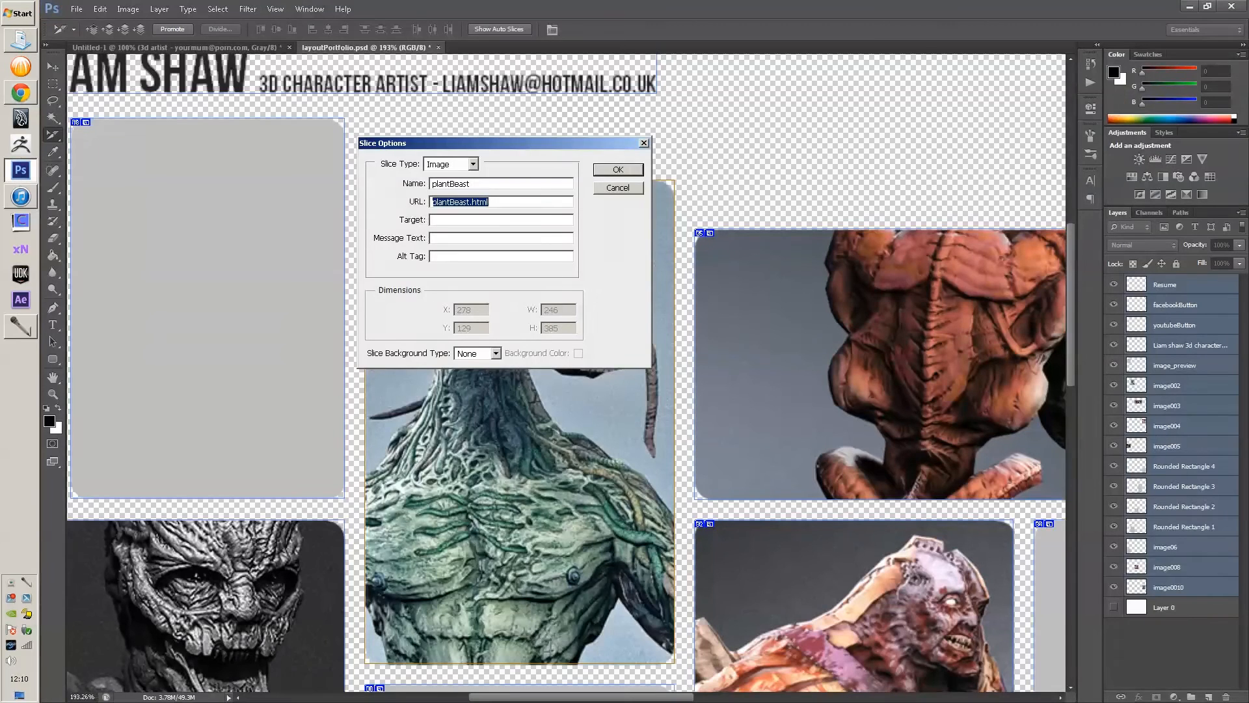
{"action": "left_click", "coordinate": [470, 203]}
{"action": "type", "text": "2"}
{"action": "key", "text": "BackSpace"}
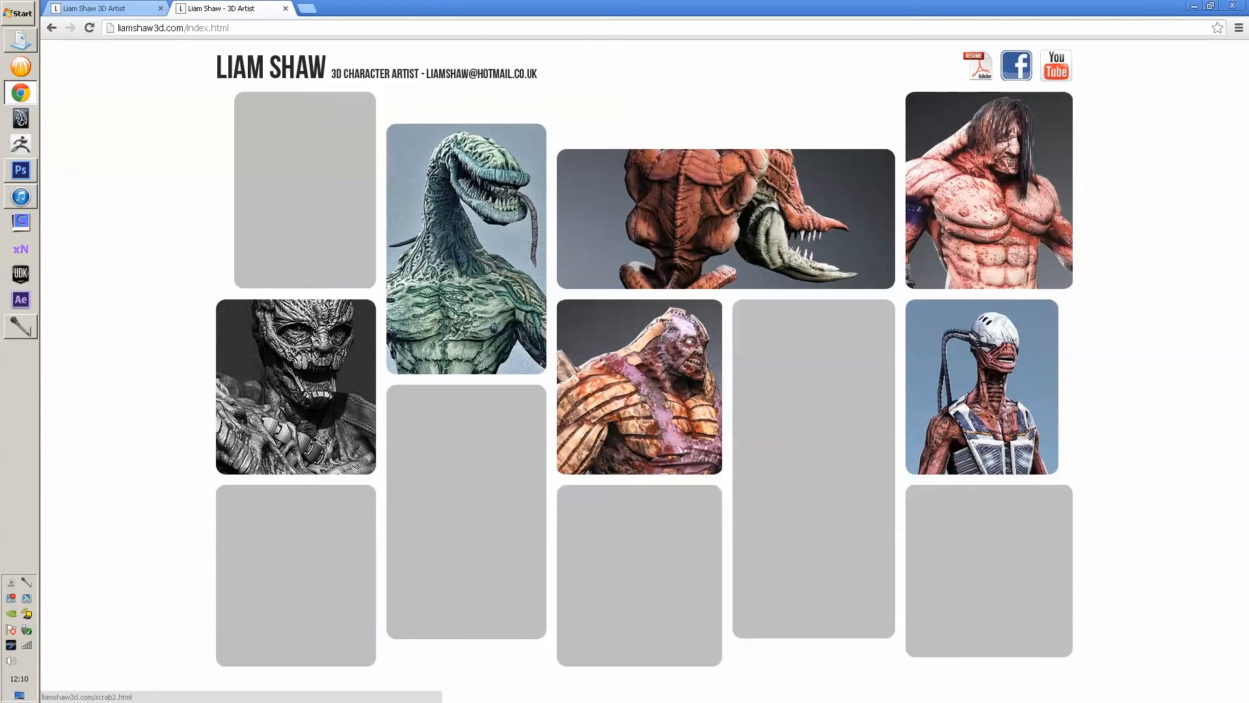
- In Chrome, follow the Plant Beast page's header title to the home page, then return to Photoshop
{"action": "left_click", "coordinate": [475, 244]}
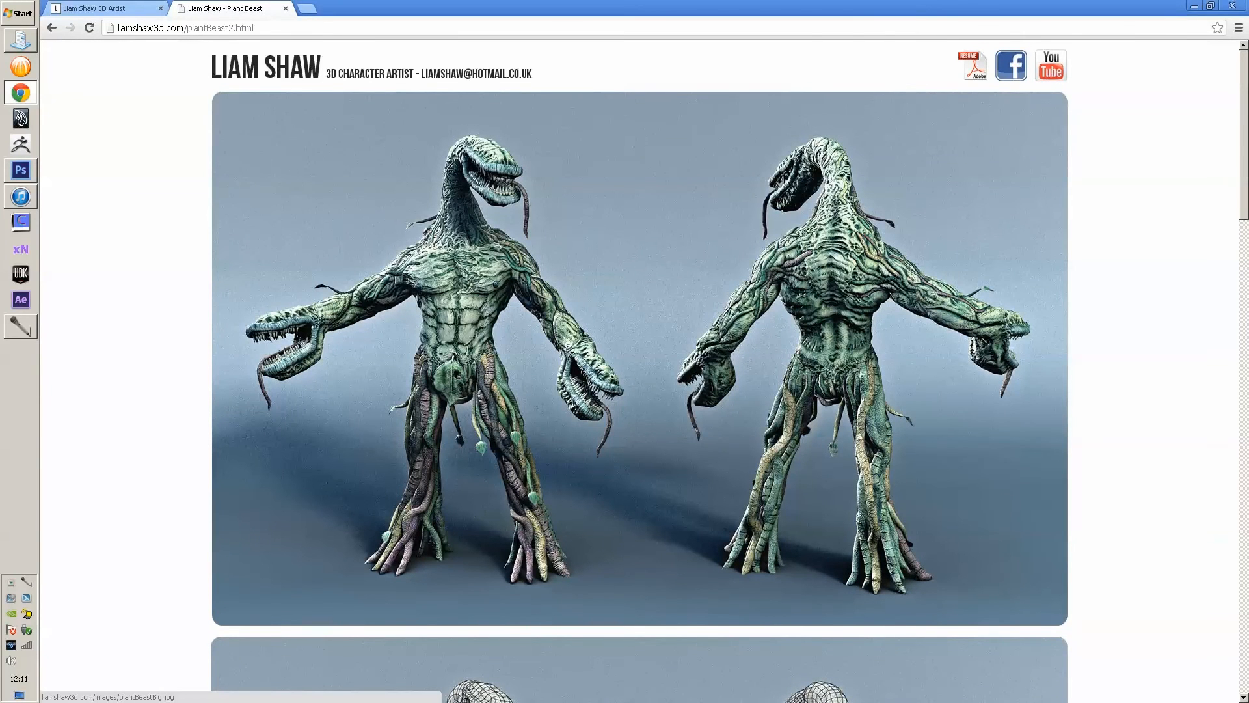
{"action": "scroll", "coordinate": [640, 358], "scroll_direction": "down", "scroll_amount": 8}
{"action": "scroll", "coordinate": [640, 358], "scroll_direction": "up", "scroll_amount": 8}
{"action": "scroll", "coordinate": [640, 371], "scroll_direction": "down", "scroll_amount": 15}
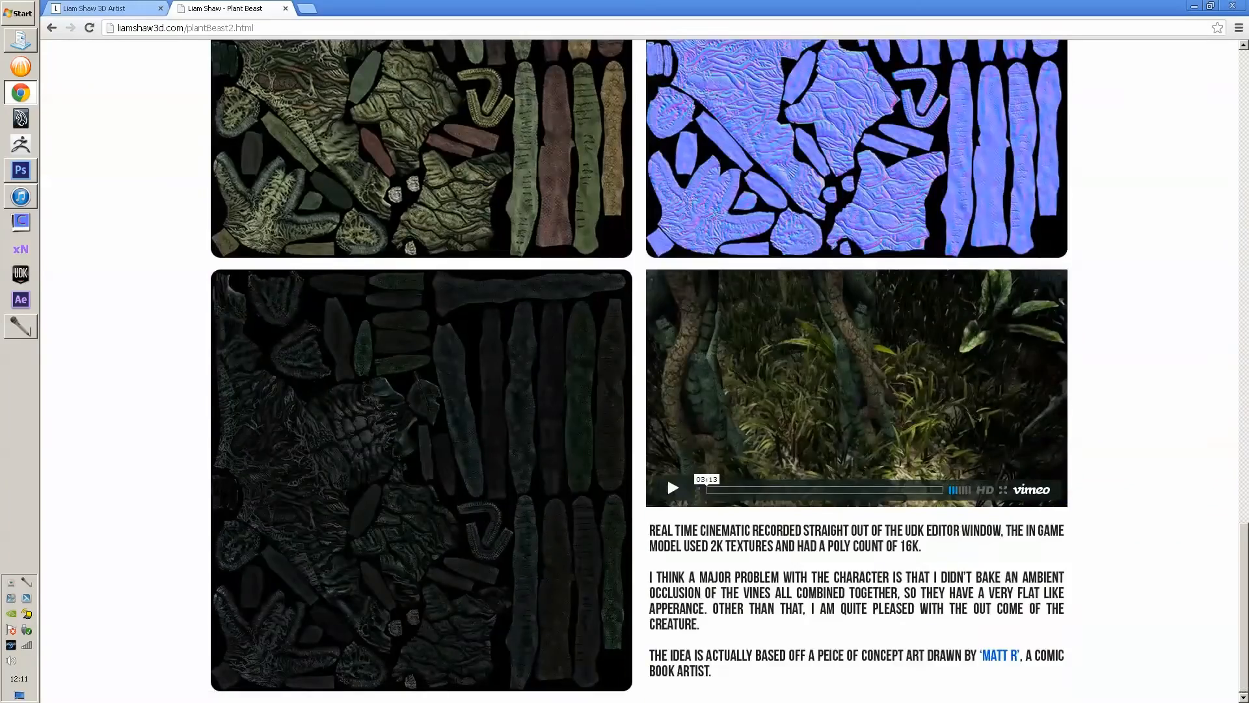
{"action": "scroll", "coordinate": [640, 371], "scroll_direction": "up", "scroll_amount": 15}
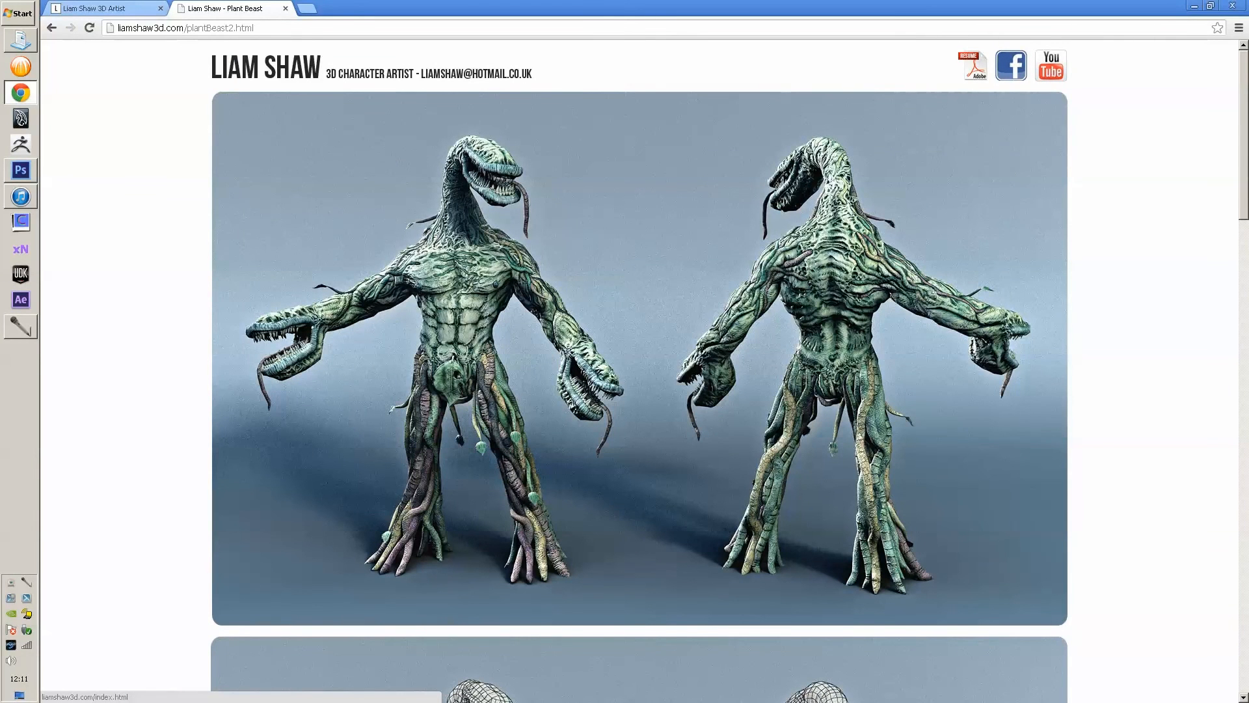
{"action": "left_click", "coordinate": [371, 67]}
{"action": "left_click", "coordinate": [21, 171]}
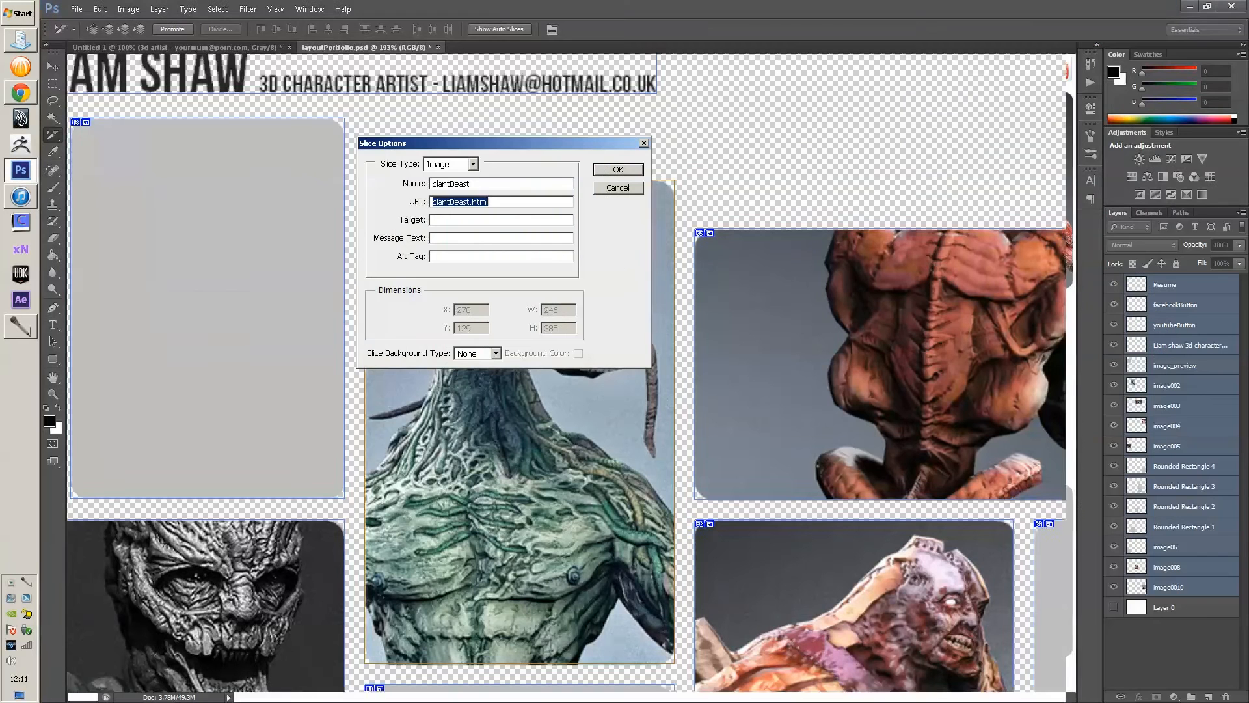
- Confirm the plantBeast slice, then set the title header slice's URL to index.html
{"action": "key", "text": "Return"}
{"action": "double_click", "coordinate": [455, 80]}
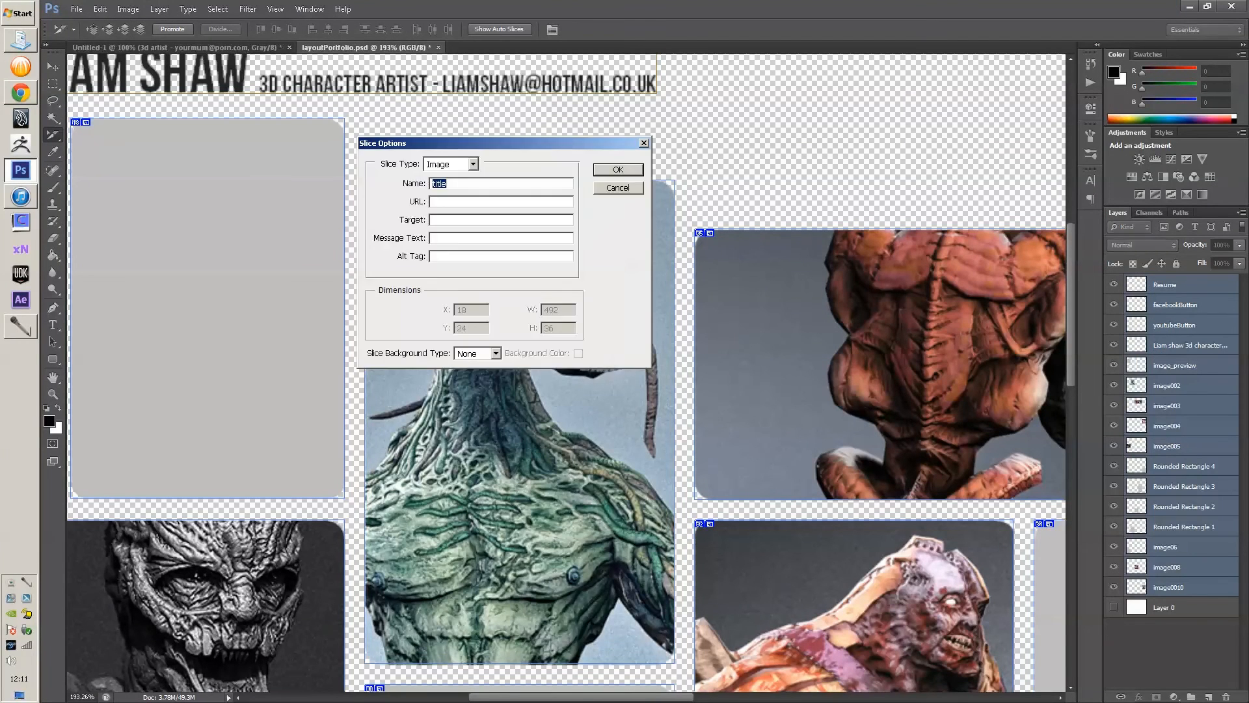
{"action": "key", "text": "Tab"}
{"action": "type", "text": "index.html"}
{"action": "key", "text": "Return"}
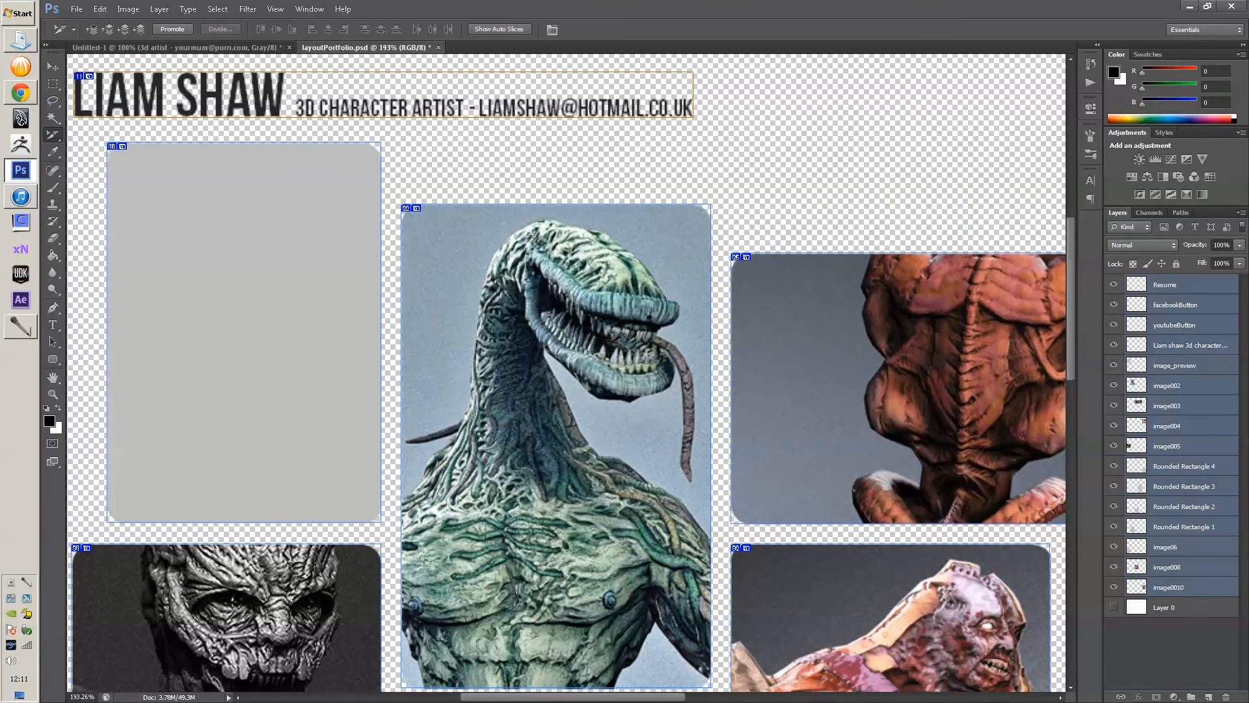
{"action": "scroll", "coordinate": [566, 370], "scroll_direction": "down", "scroll_amount": 3}
{"action": "scroll", "coordinate": [566, 371], "scroll_direction": "up", "scroll_amount": 2}
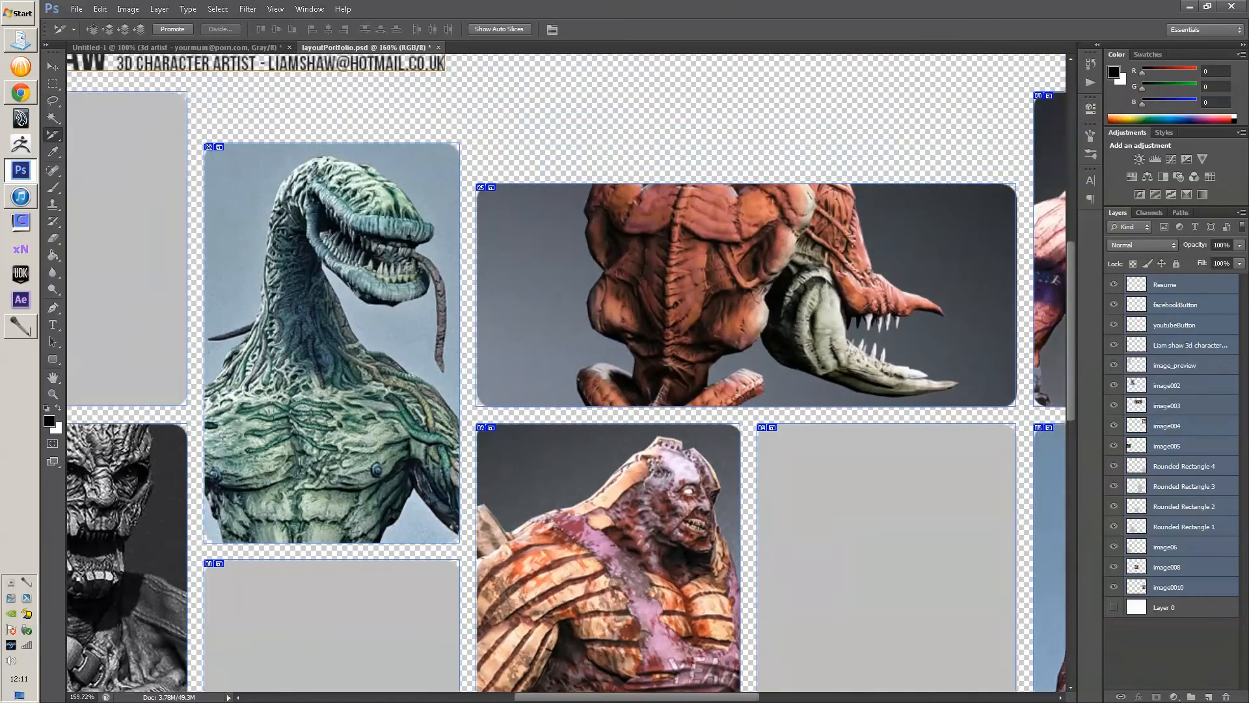
- Give the wide red creature tile's slice the name 'scrab' and the URL scrab.html
{"action": "double_click", "coordinate": [651, 293]}
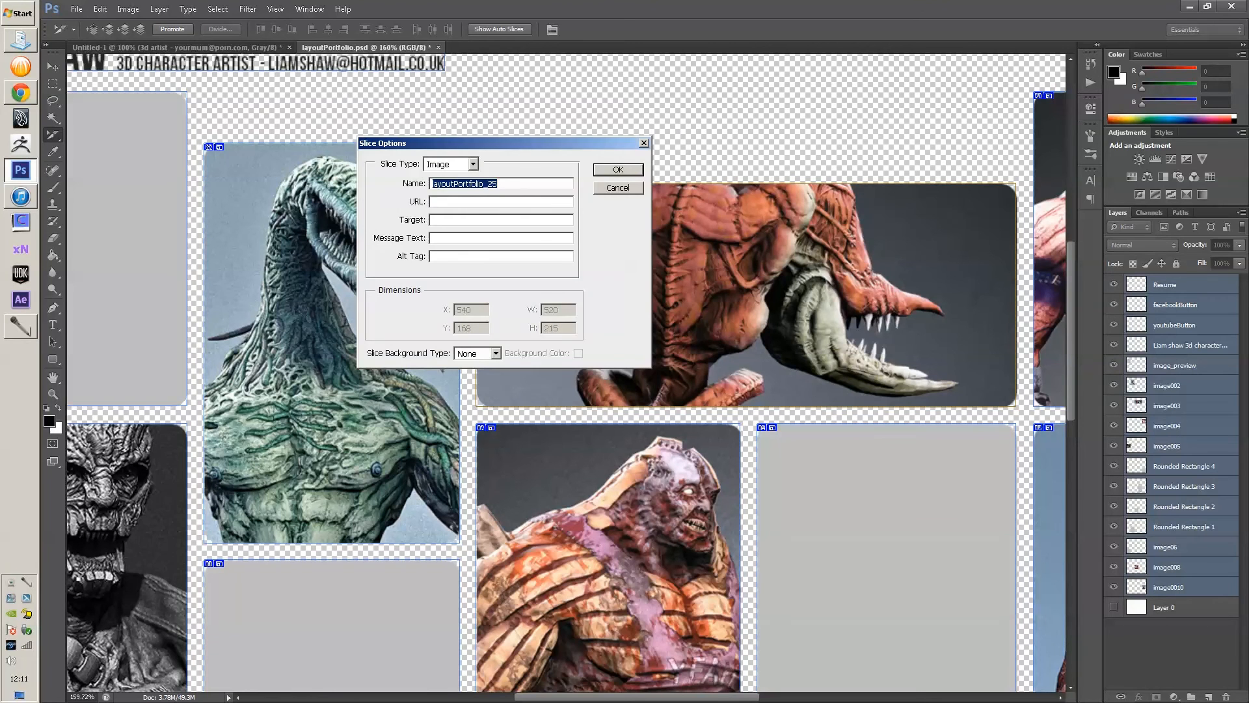
{"action": "type", "text": "scrab"}
{"action": "key", "text": "Tab"}
{"action": "type", "text": "scrab.html"}
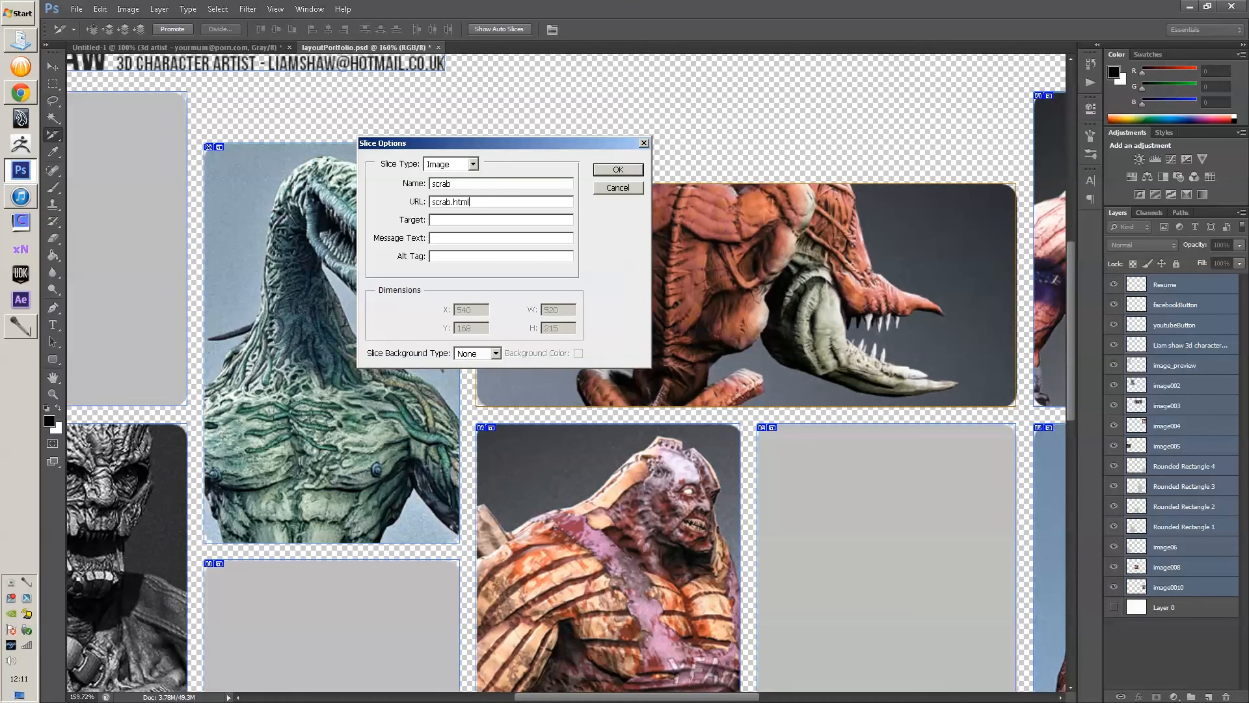
{"action": "key", "text": "Return"}
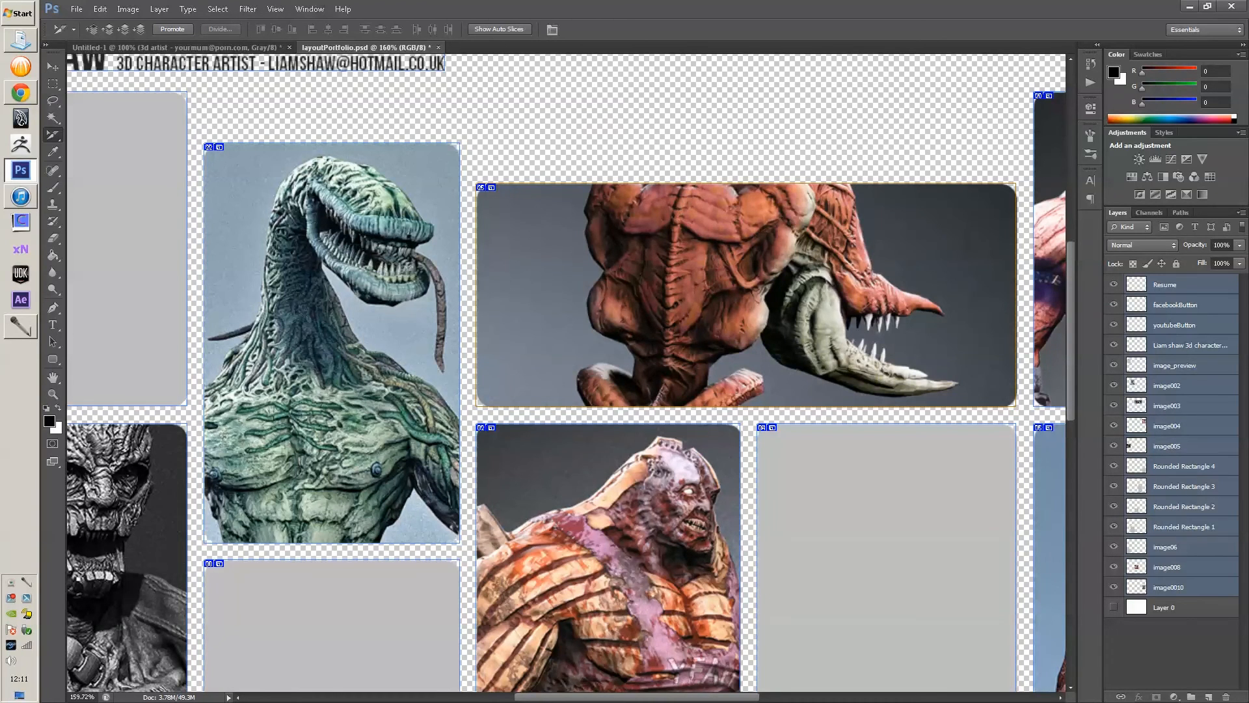
{"action": "key", "text": "ctrl+1"}
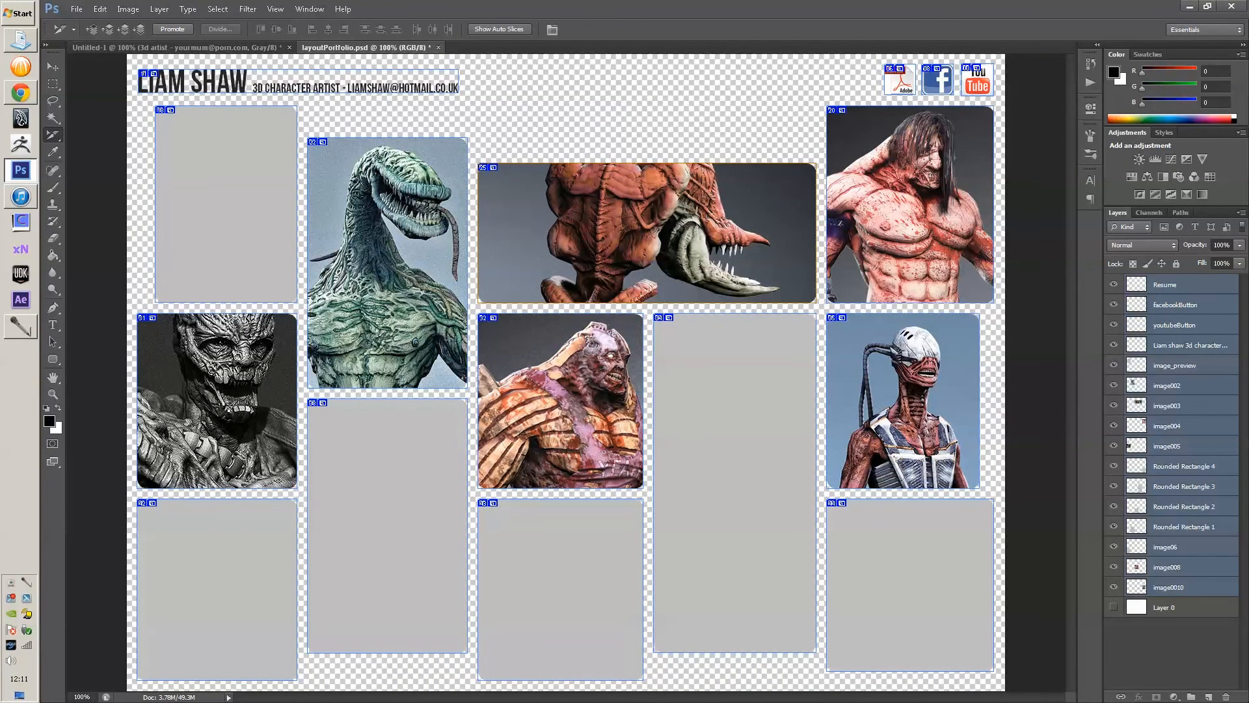
- Select the bottom layer Layer 0, press Delete, and close its layer style dialog unchanged
{"action": "left_click", "coordinate": [1171, 650]}
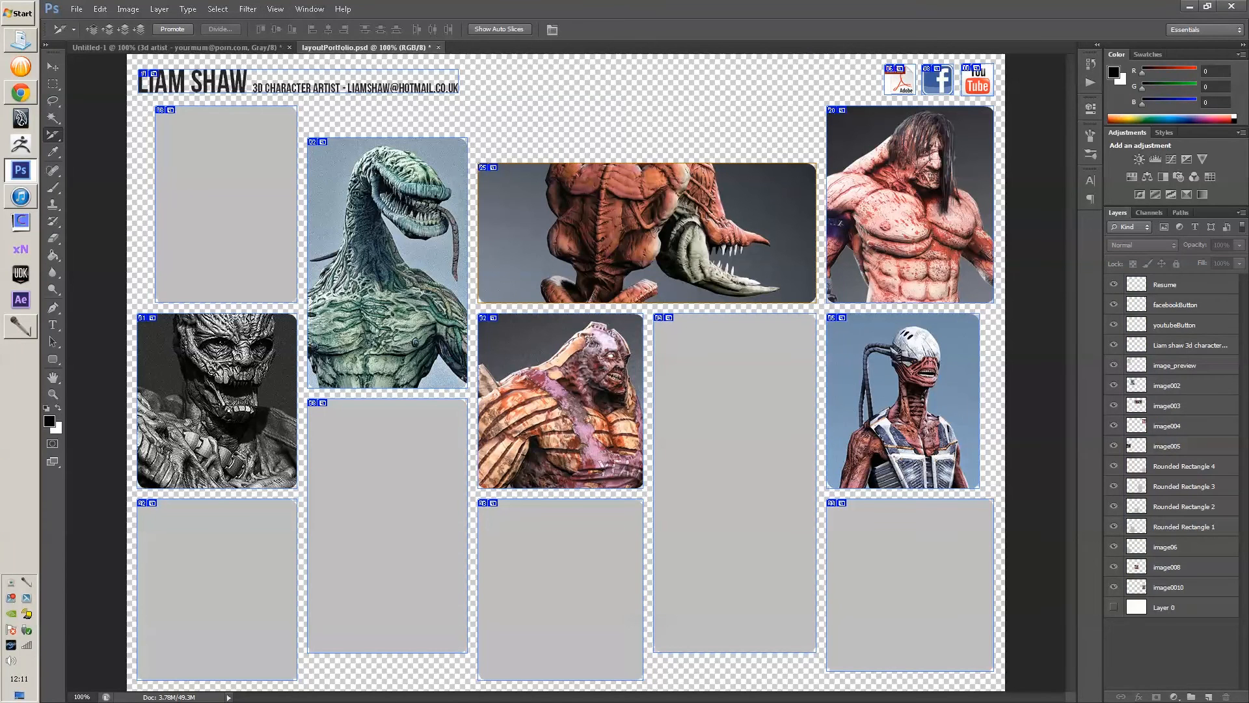
{"action": "left_click", "coordinate": [1184, 607]}
{"action": "key", "text": "Delete"}
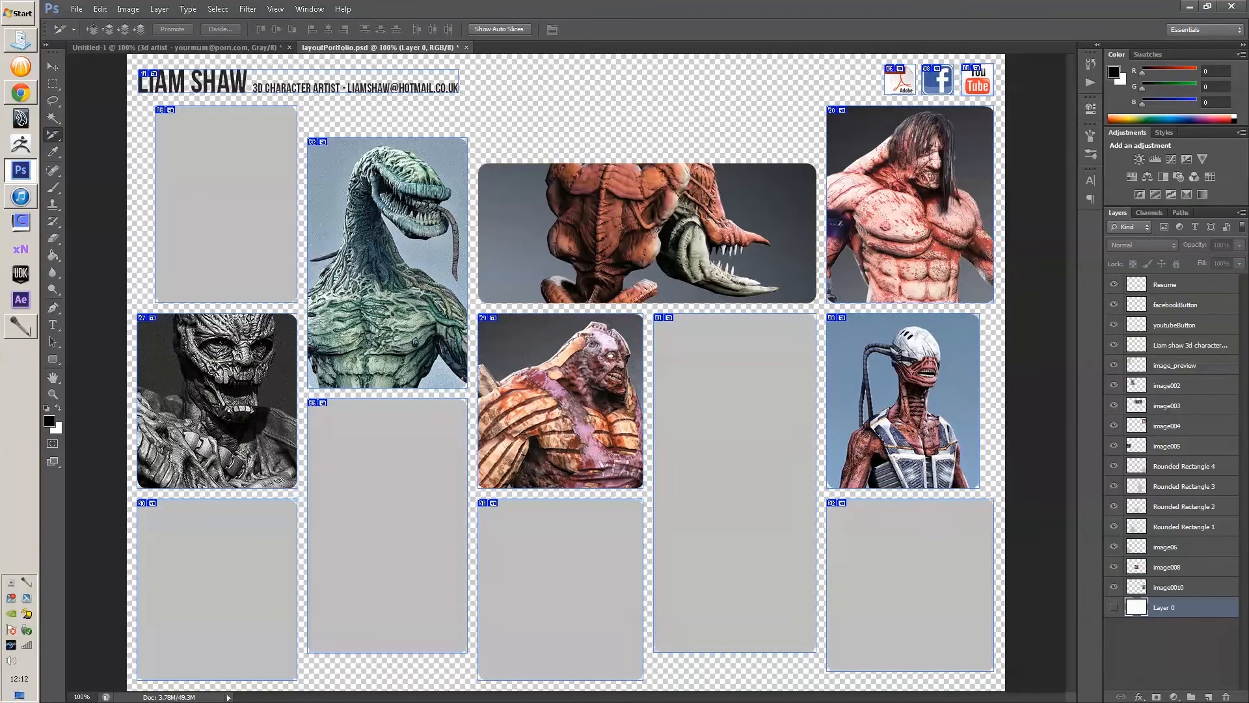
{"action": "double_click", "coordinate": [1197, 607]}
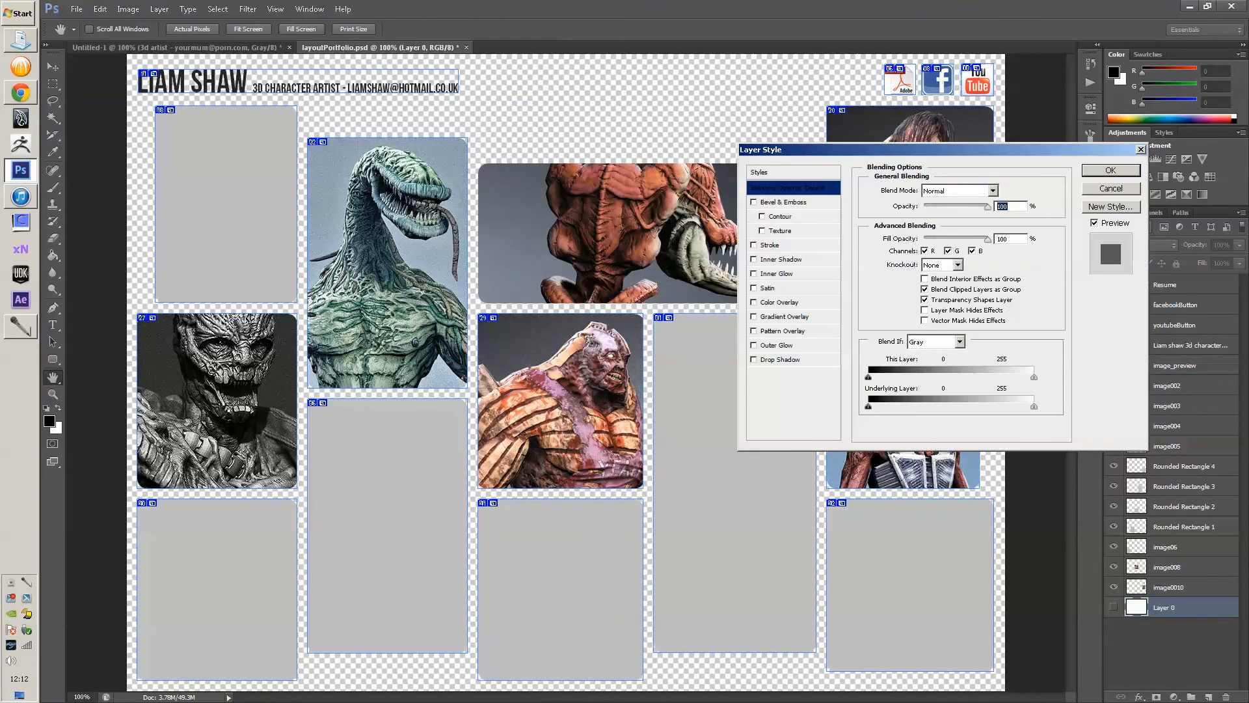
{"action": "key", "text": "Escape"}
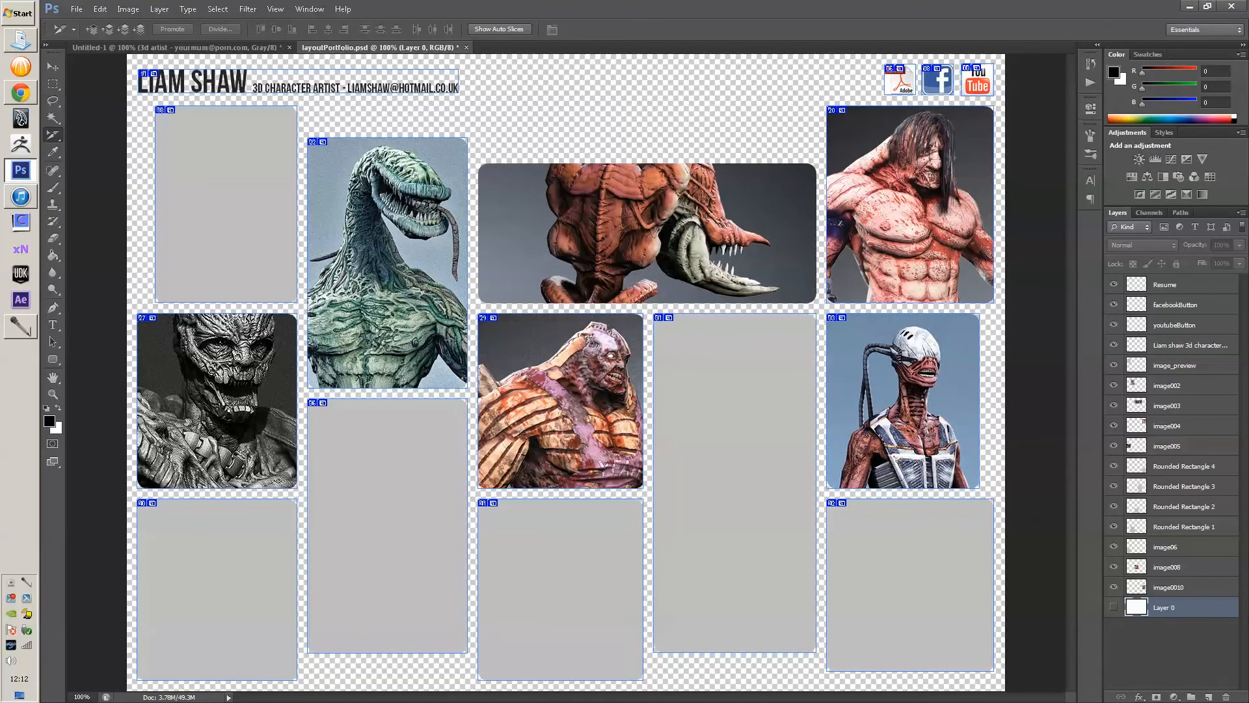
- Give the Resume icon's slice the name 'resume' and the URL resume.pdf
{"action": "double_click", "coordinate": [900, 80]}
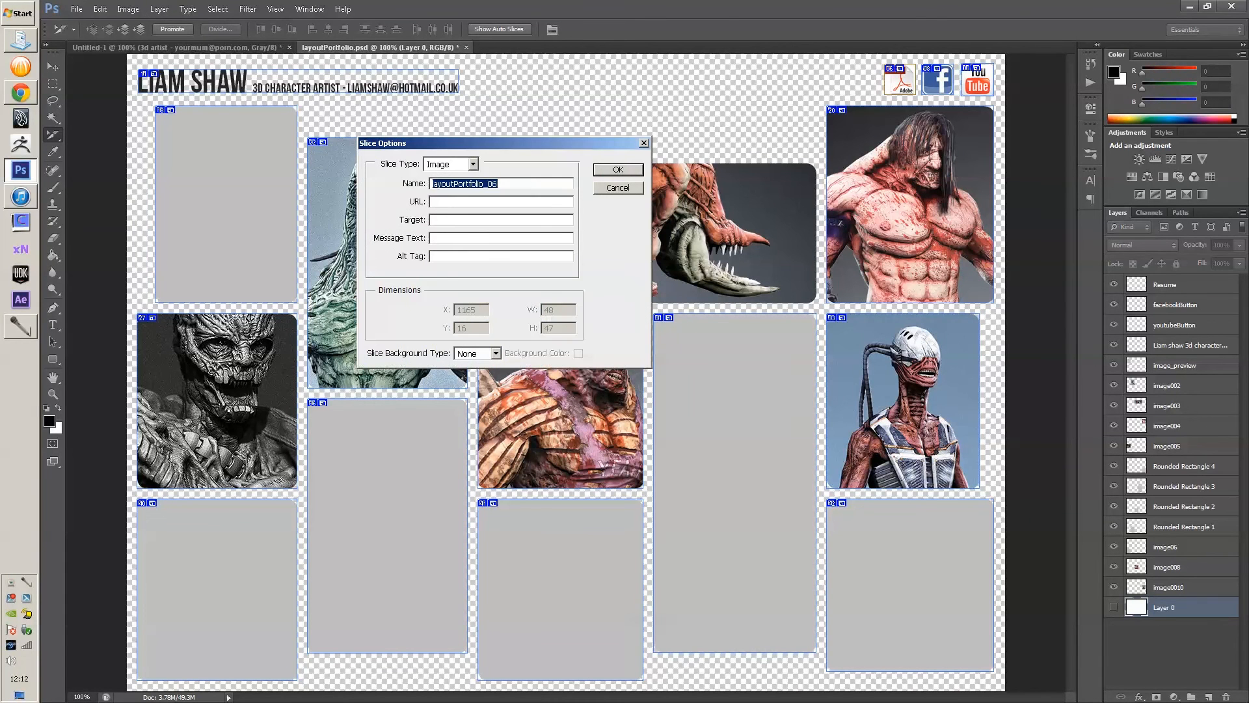
{"action": "type", "text": "resume"}
{"action": "key", "text": "Tab"}
{"action": "type", "text": "resume."}
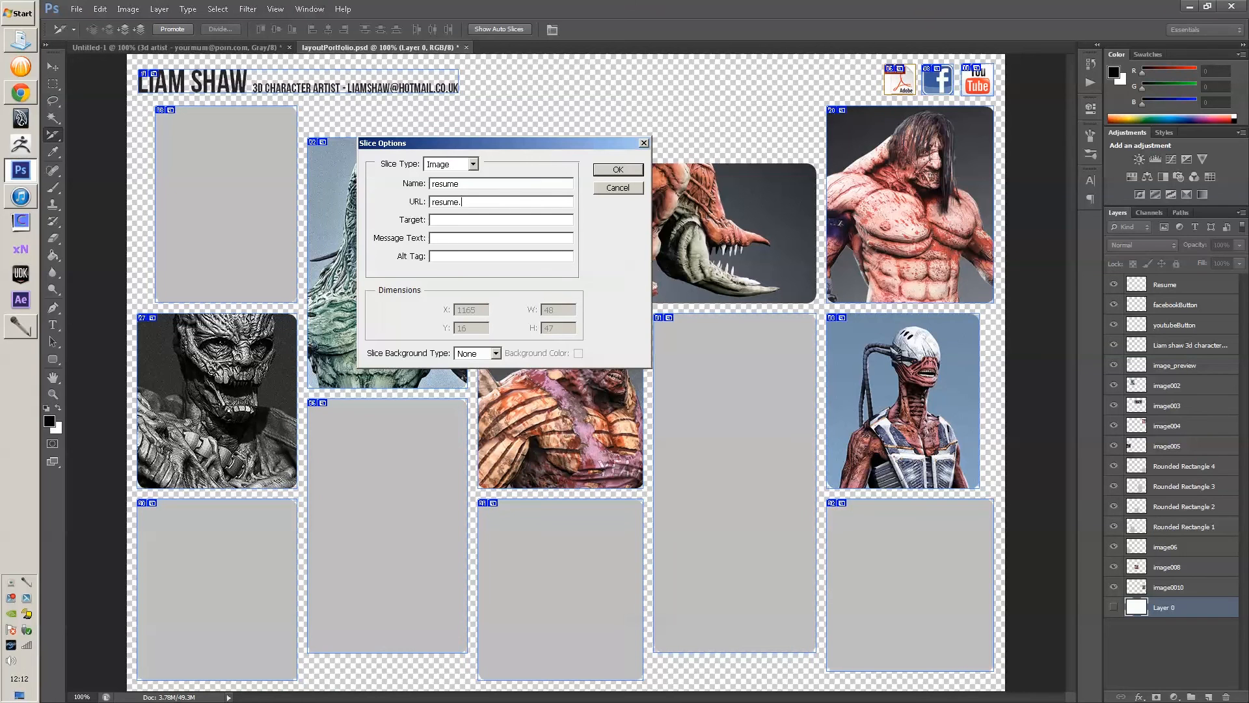
{"action": "type", "text": "pdf"}
{"action": "key", "text": "Return"}
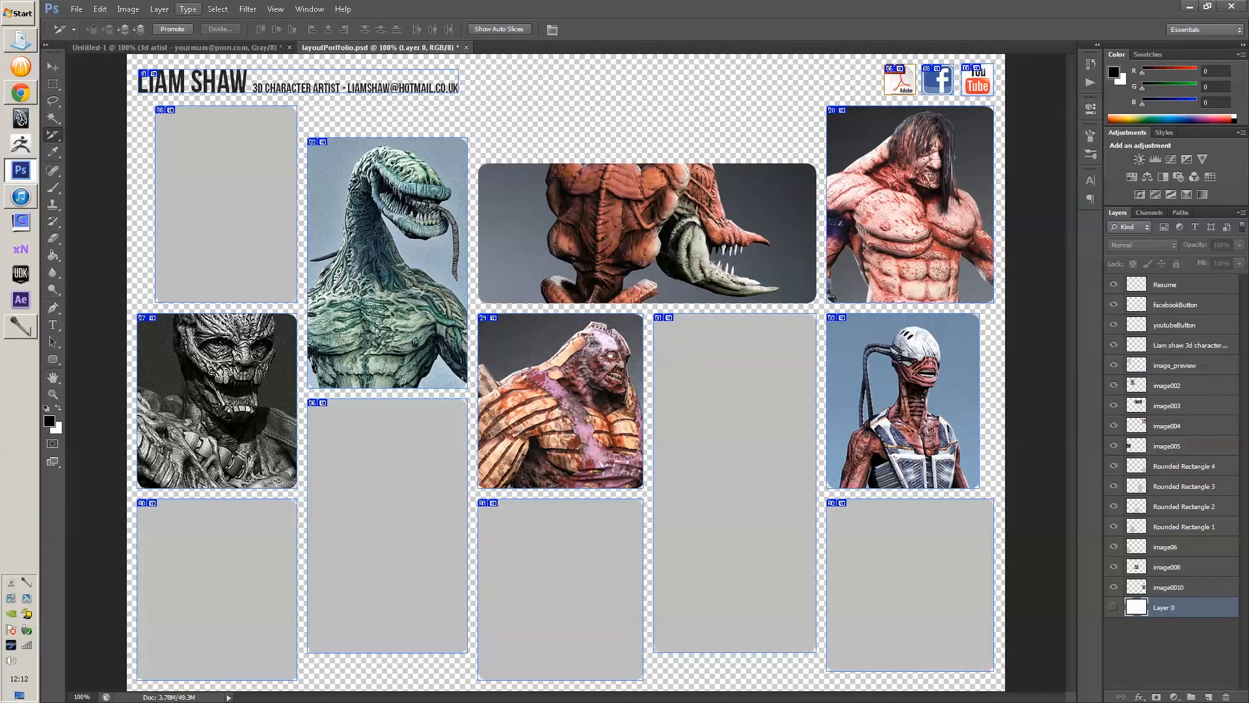
- Open Save for Web and choose the JPEG High preset
{"action": "left_click", "coordinate": [76, 9]}
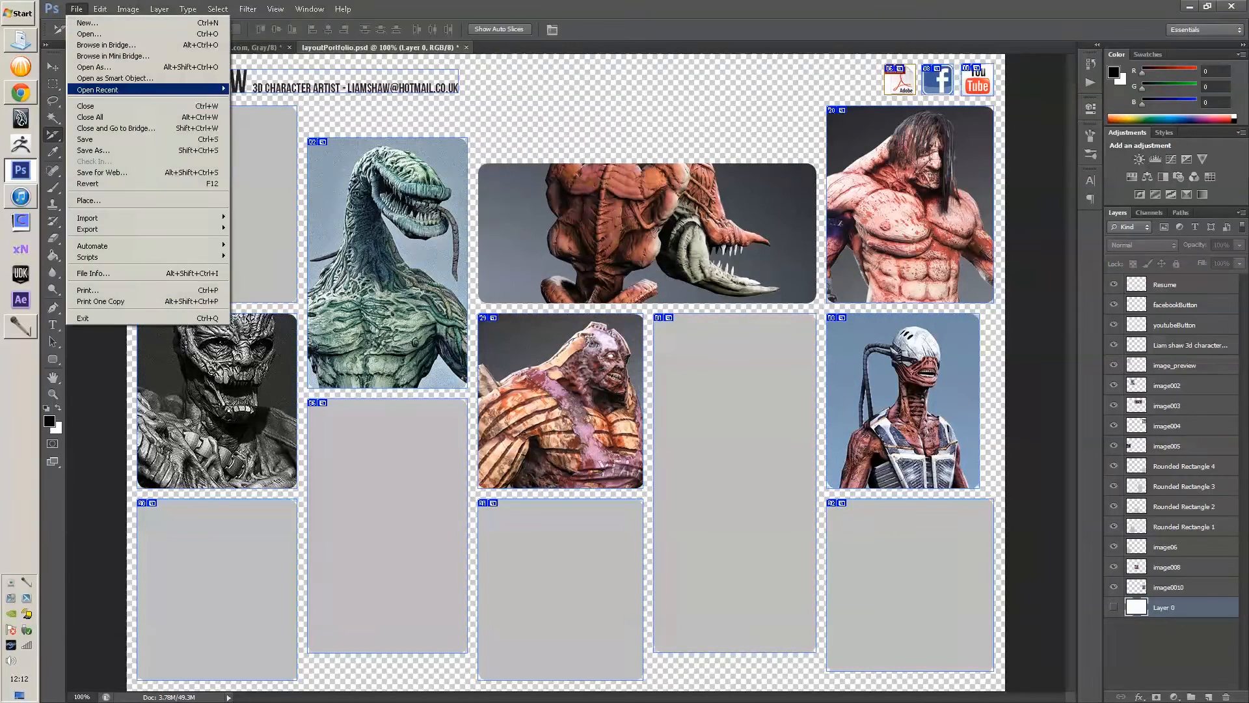
{"action": "left_click", "coordinate": [104, 172]}
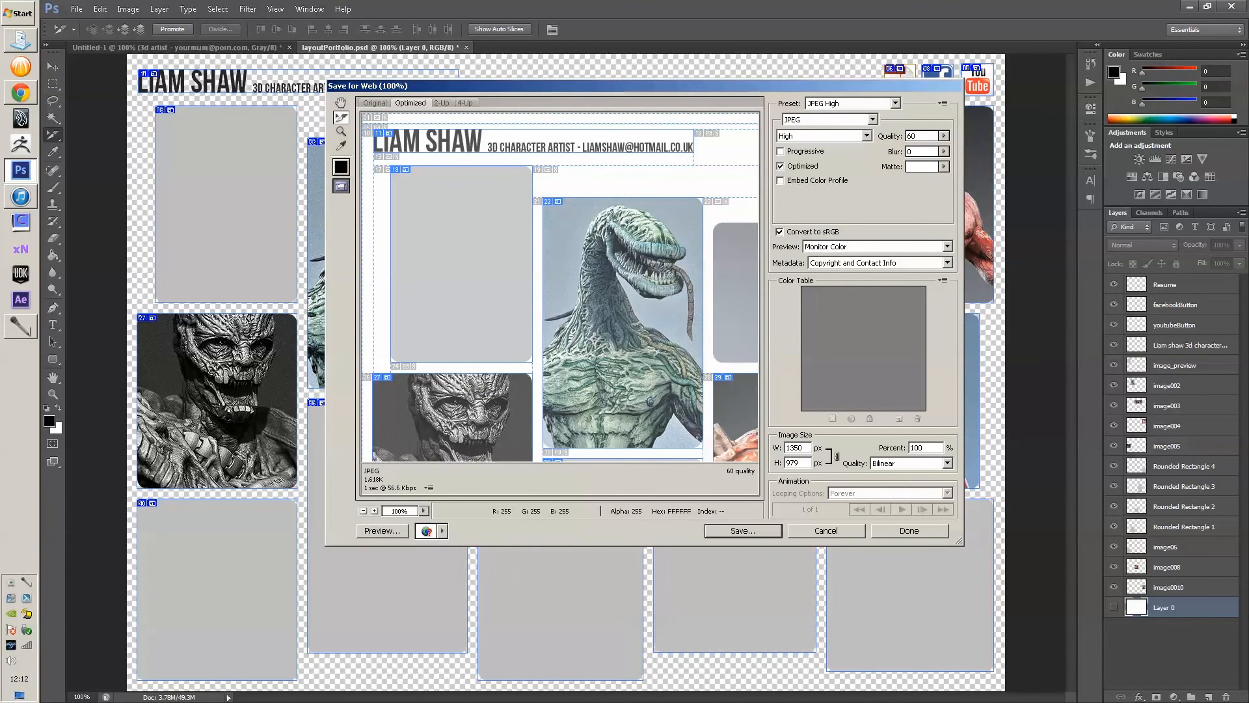
{"action": "left_click_drag", "start_coordinate": [573, 86], "coordinate": [464, 97]}
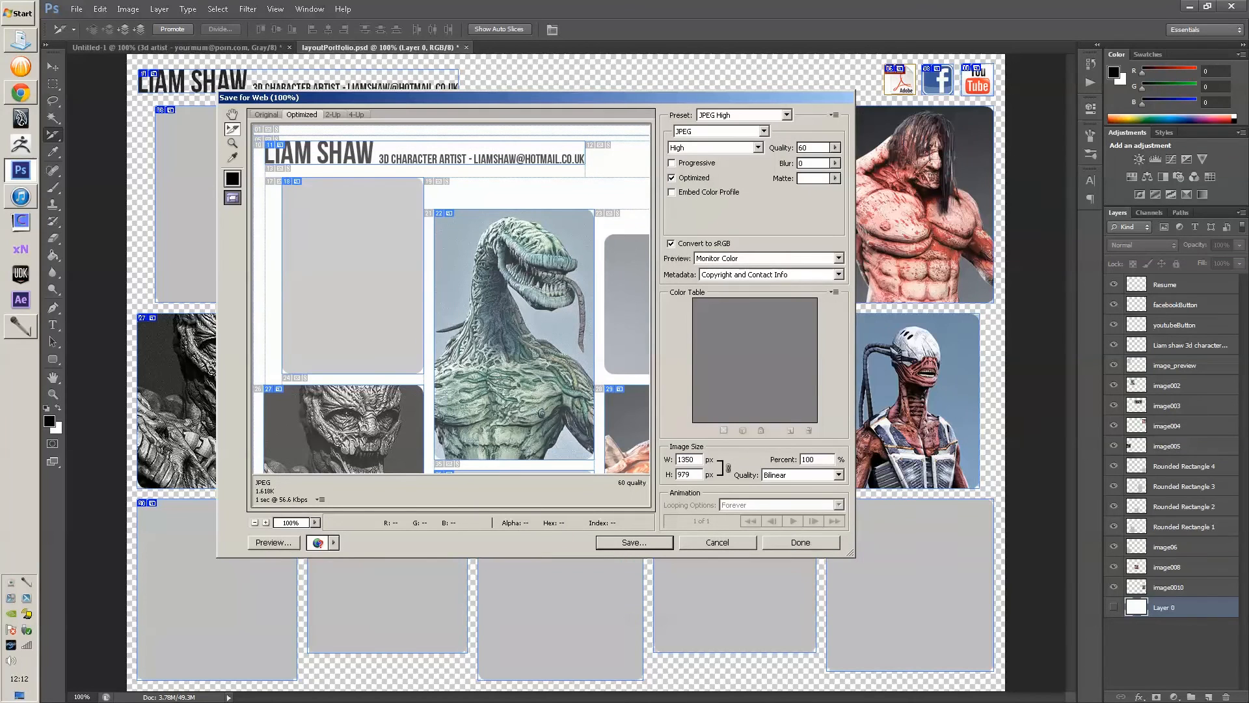
{"action": "left_click", "coordinate": [749, 114]}
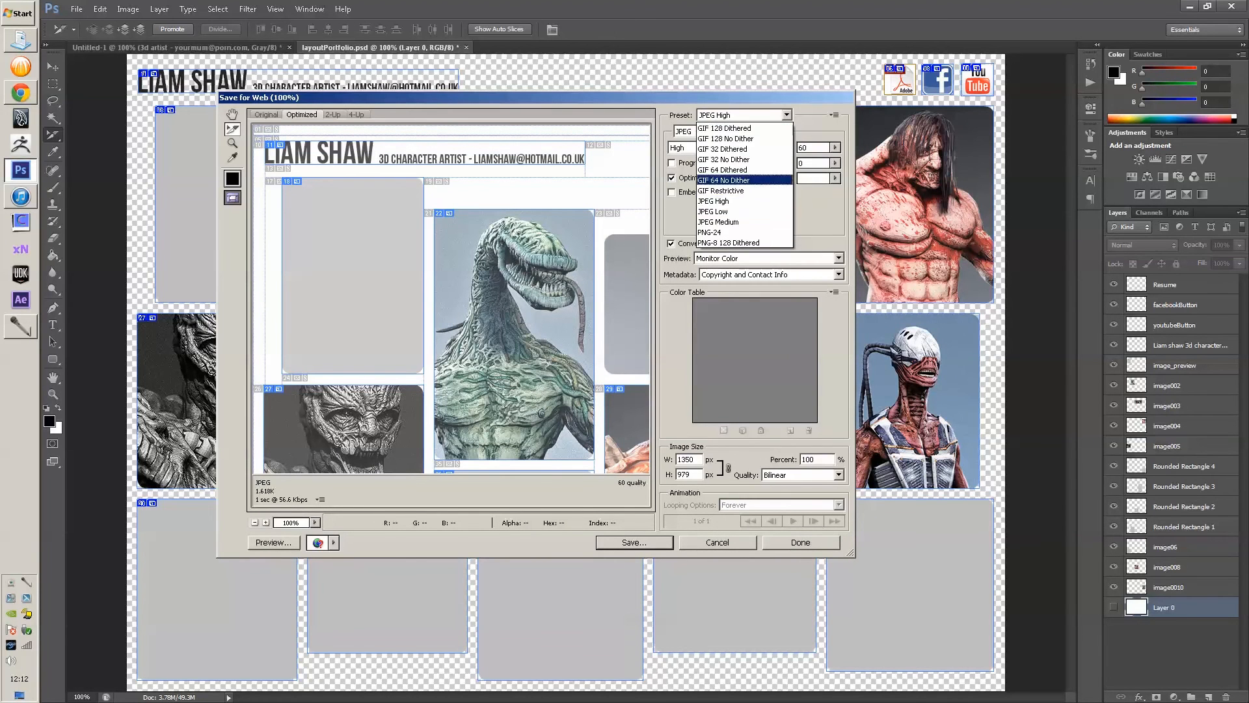
{"action": "left_click", "coordinate": [722, 201]}
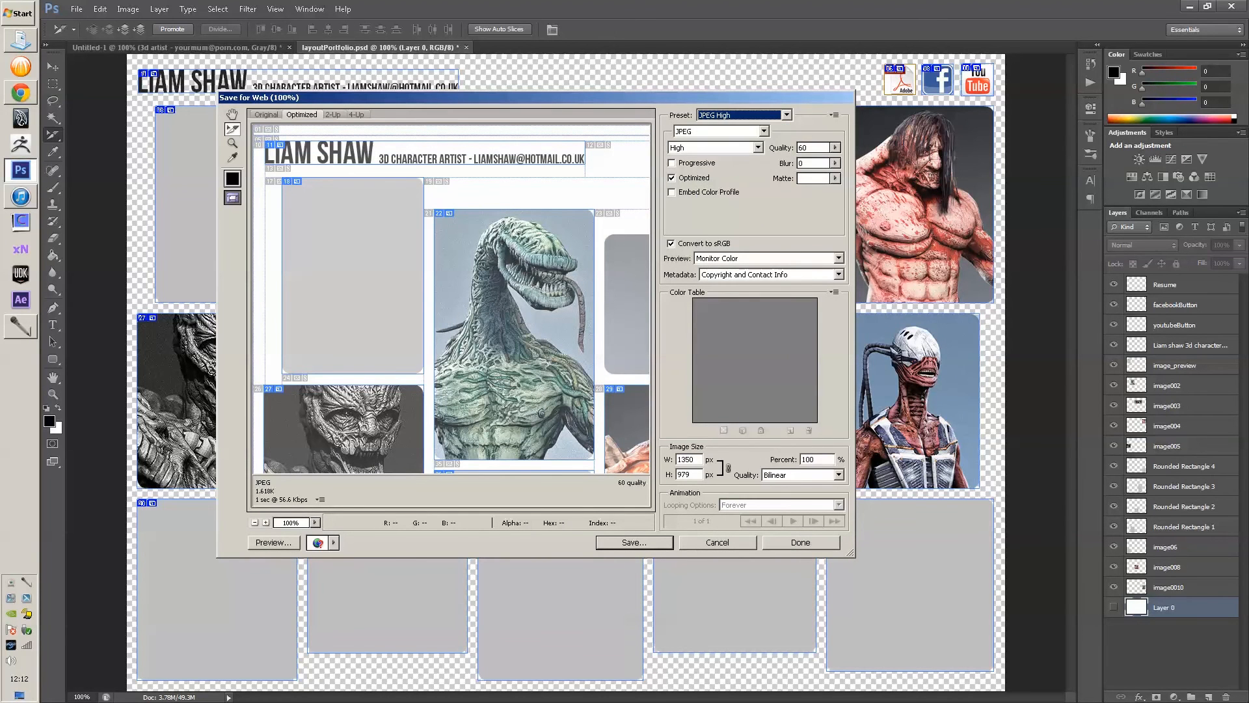
- Lower the JPEG quality to about 55
{"action": "left_click", "coordinate": [836, 148]}
{"action": "left_click_drag", "start_coordinate": [809, 164], "coordinate": [836, 163]}
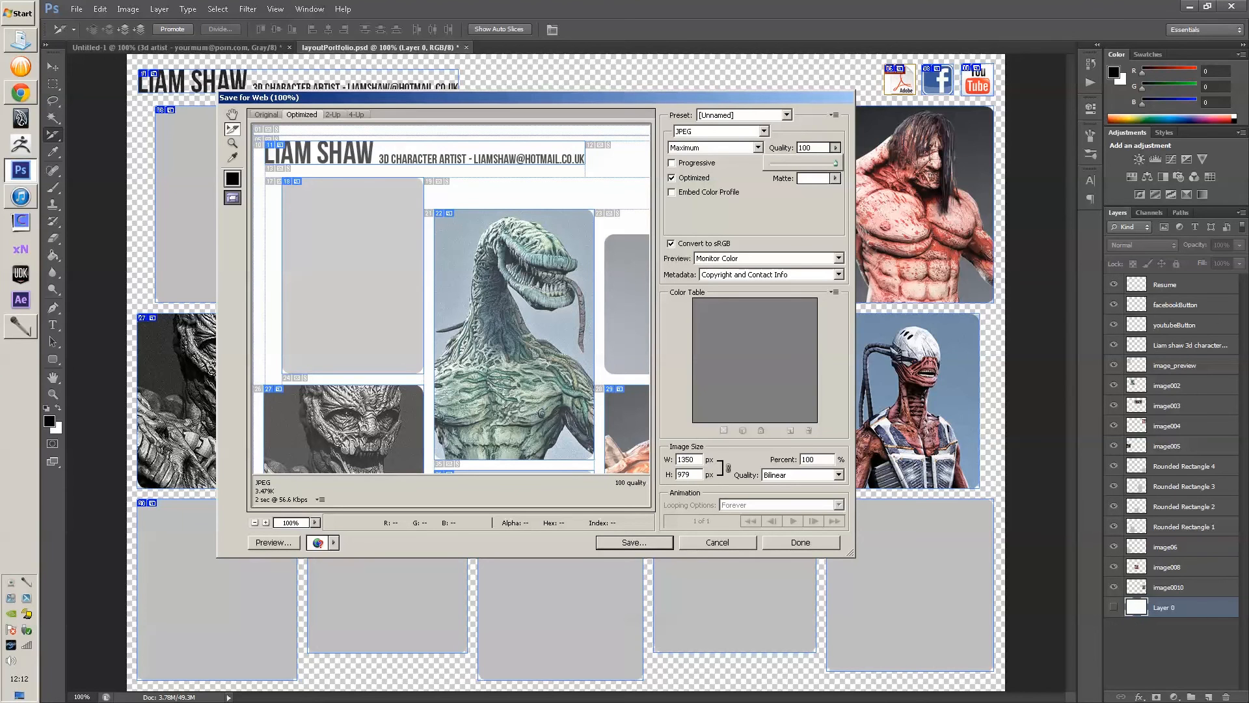
{"action": "left_click_drag", "start_coordinate": [836, 163], "coordinate": [808, 163]}
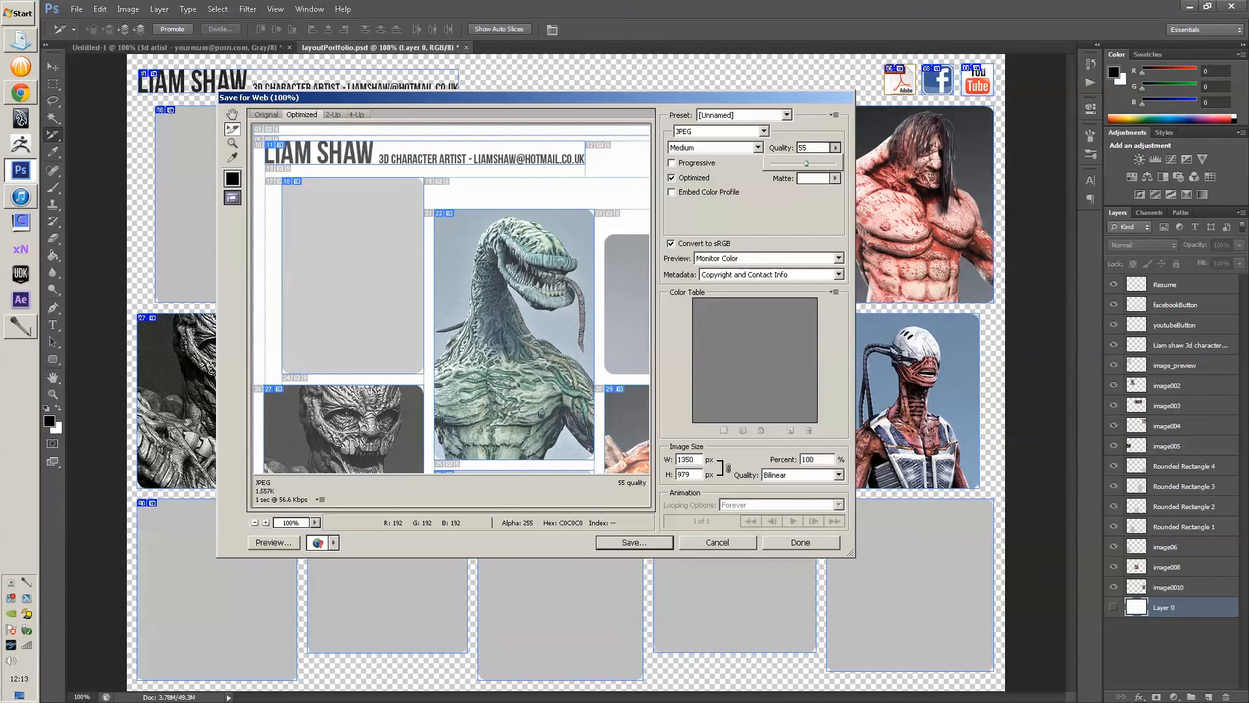
- Pan across the sliced page in the Save for Web preview, then bring up Save Optimized As
{"action": "left_click_drag", "start_coordinate": [612, 449], "coordinate": [530, 449]}
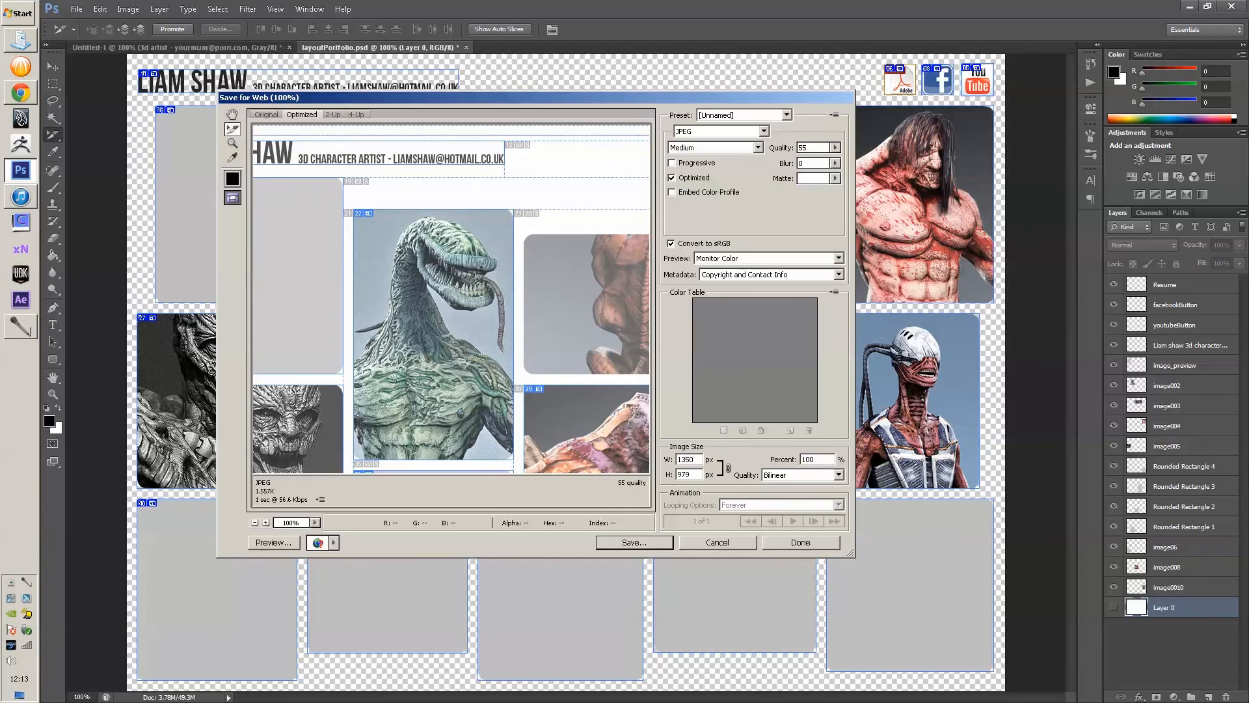
{"action": "key", "text": "Return"}
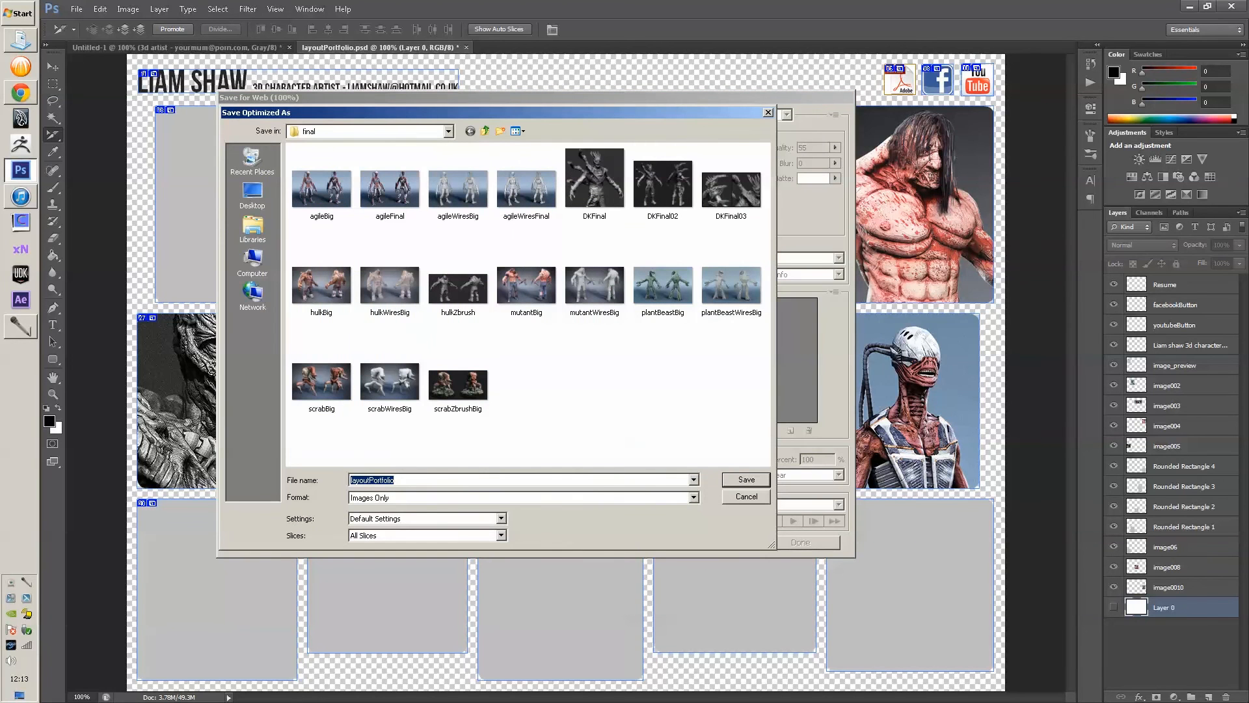
- Export as HTML and Images named 'portfolio', with All Slices, into a new 'demo' folder
{"action": "left_click", "coordinate": [523, 497]}
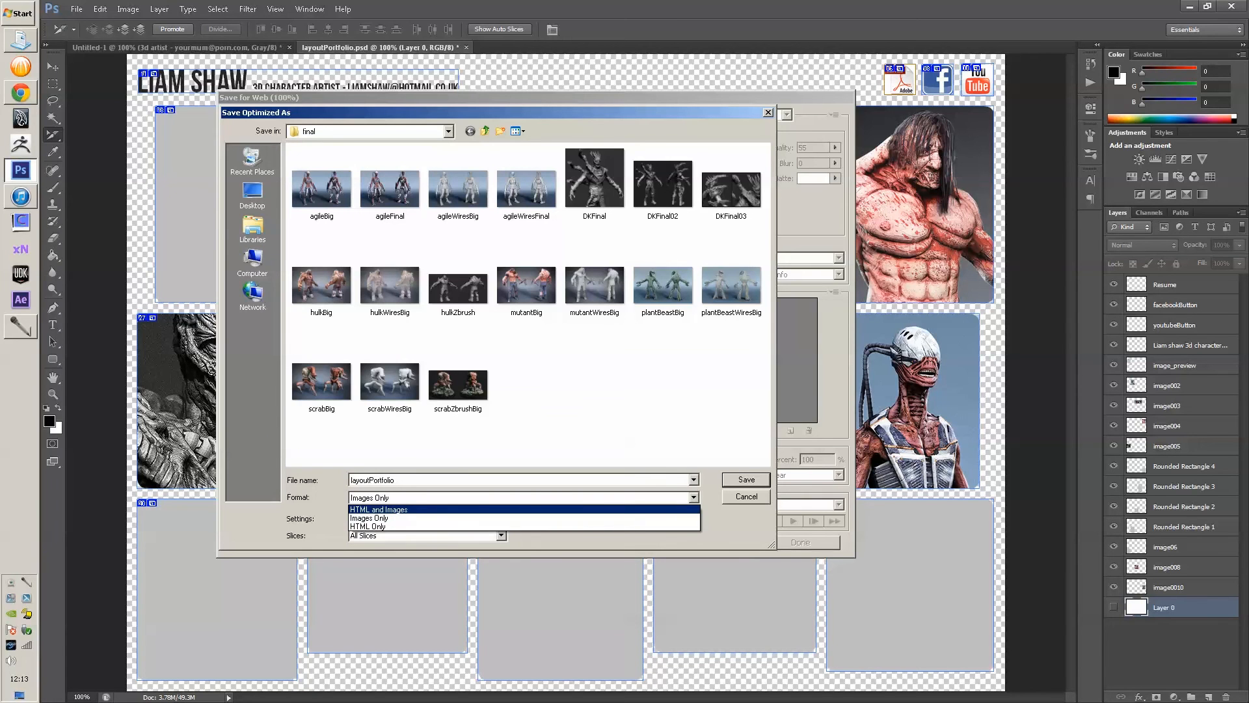
{"action": "key", "text": "Return"}
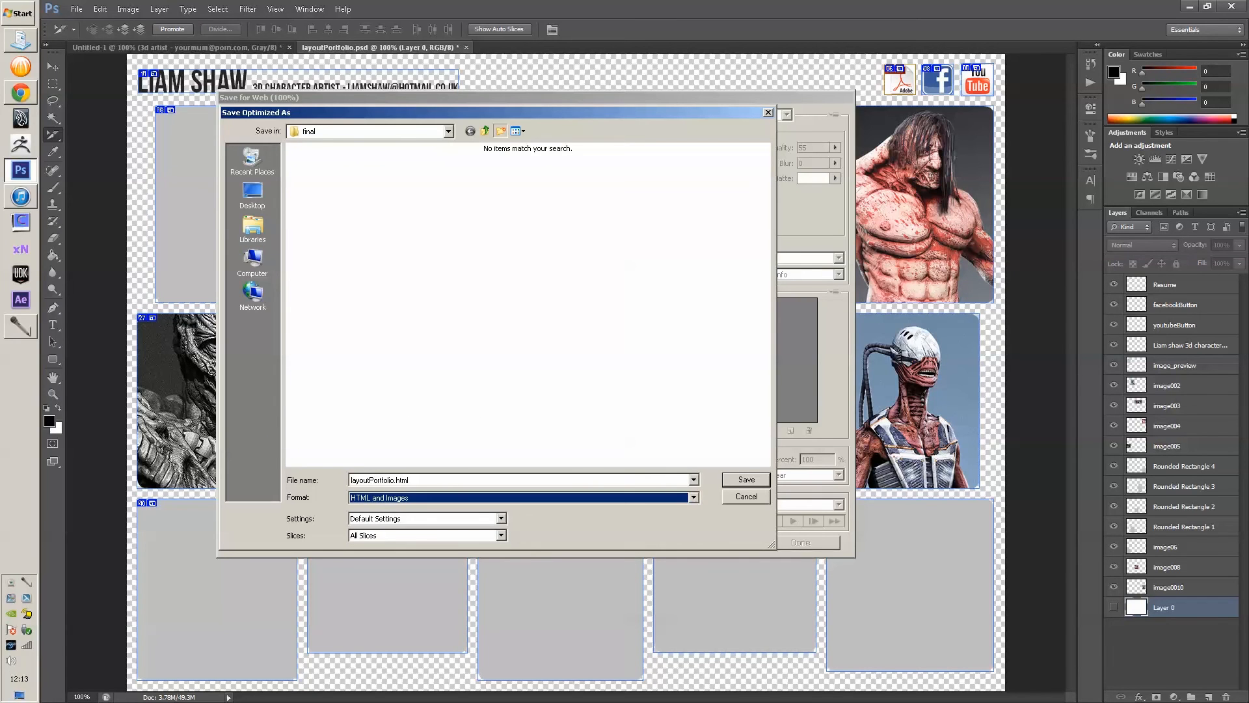
{"action": "left_click", "coordinate": [501, 131]}
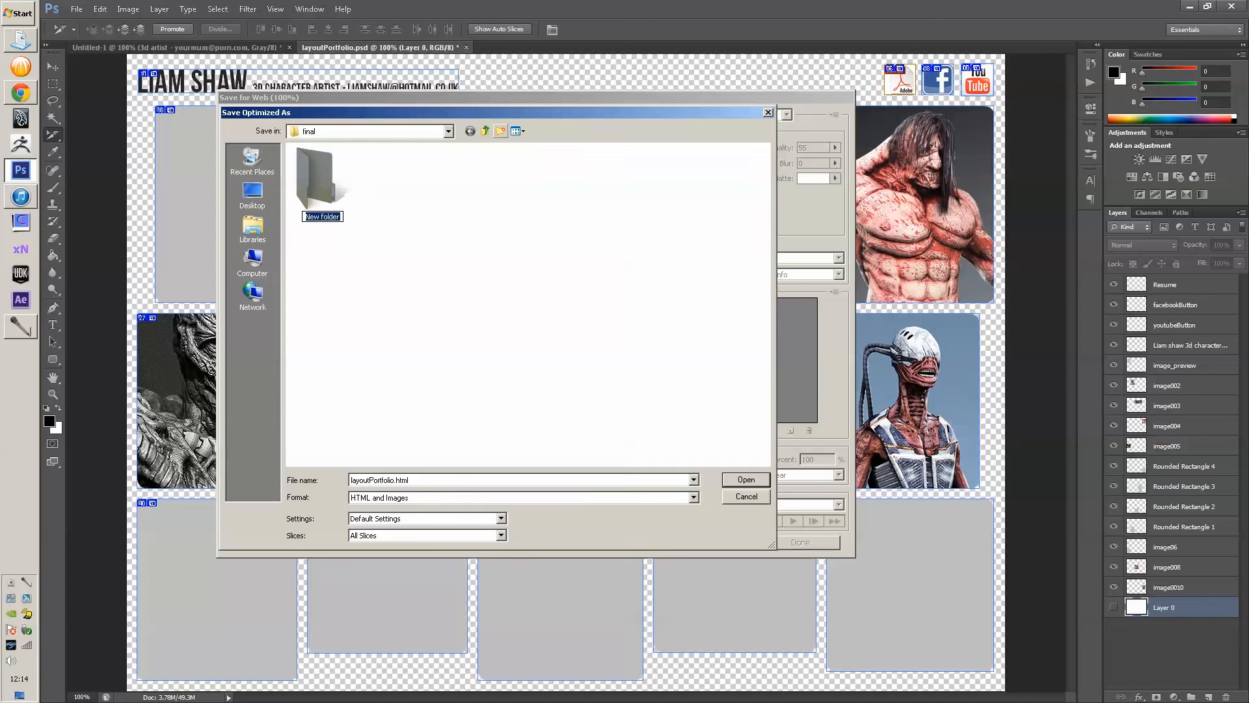
{"action": "type", "text": "demo"}
{"action": "key", "text": "Return"}
{"action": "key", "text": "Return"}
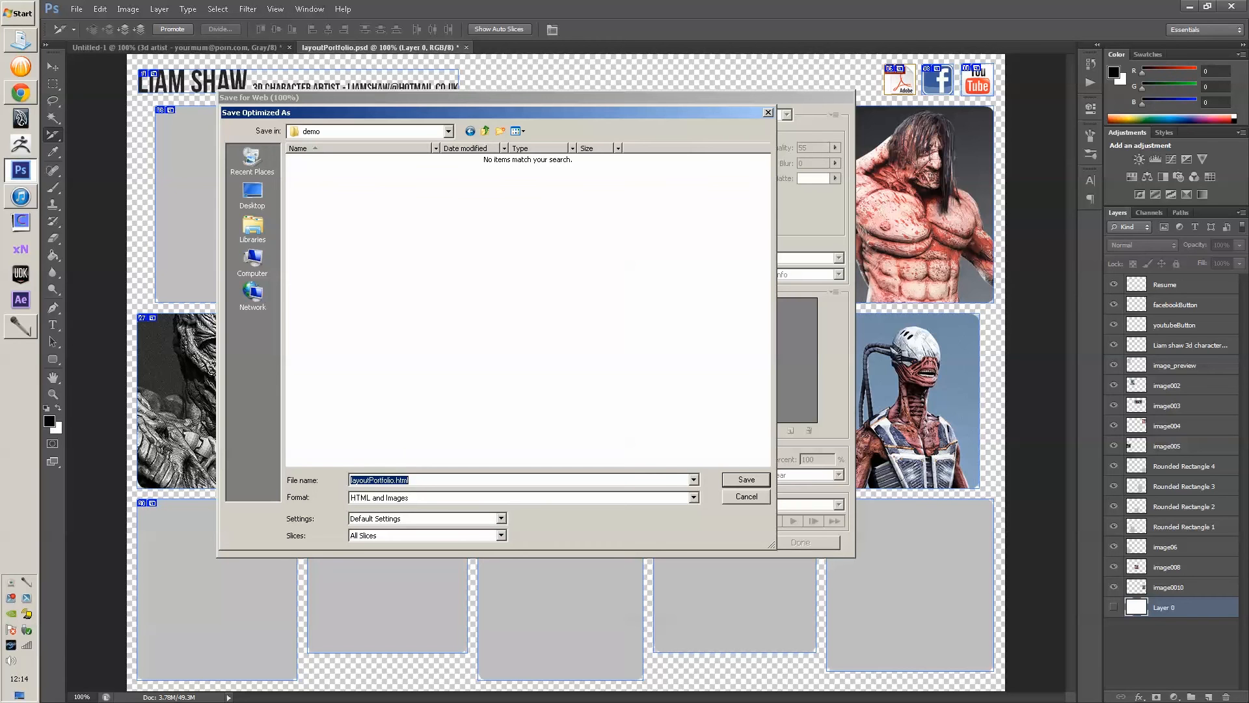
{"action": "type", "text": "portf"}
{"action": "type", "text": "f"}
{"action": "type", "text": "foli"}
{"action": "left_click", "coordinate": [501, 536]}
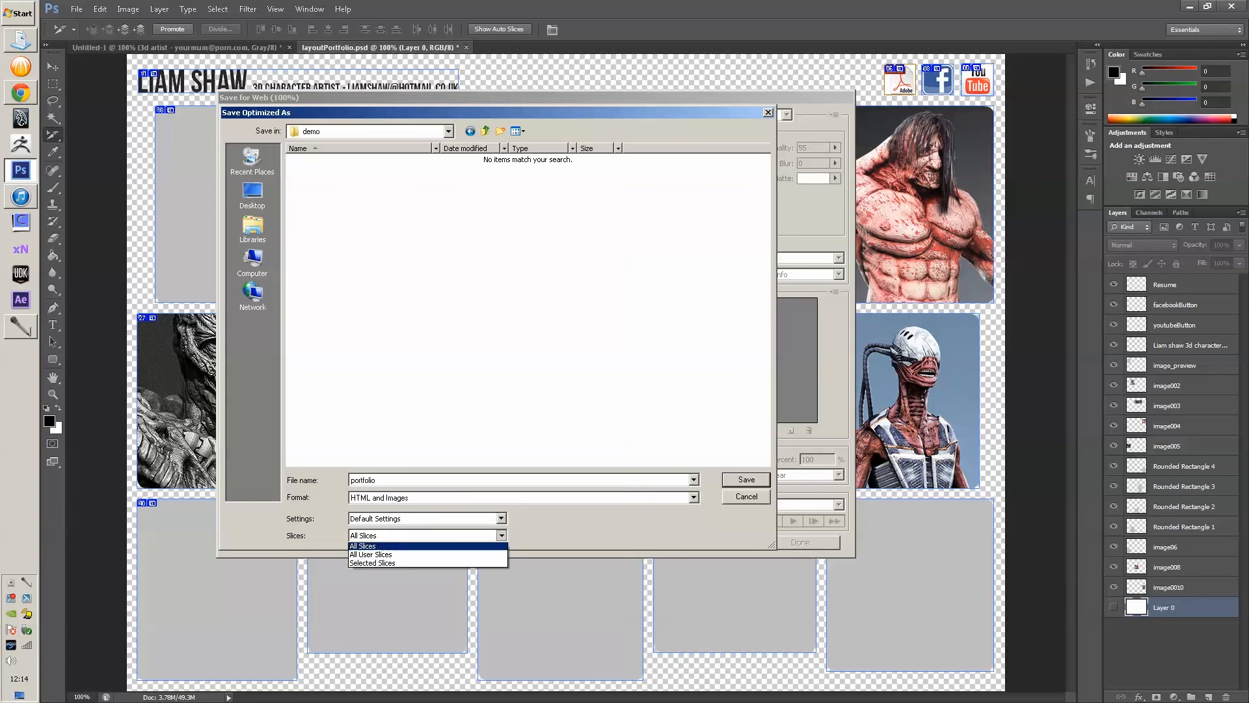
{"action": "left_click", "coordinate": [455, 546]}
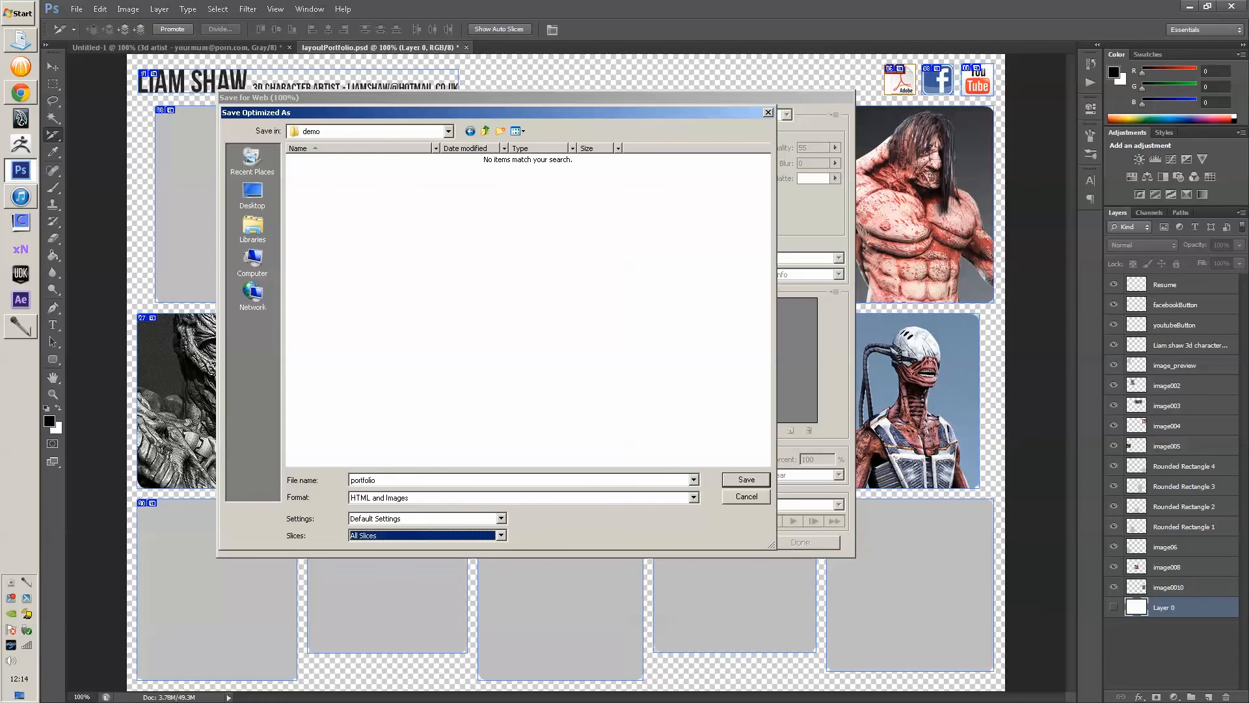
{"action": "key", "text": "Return"}
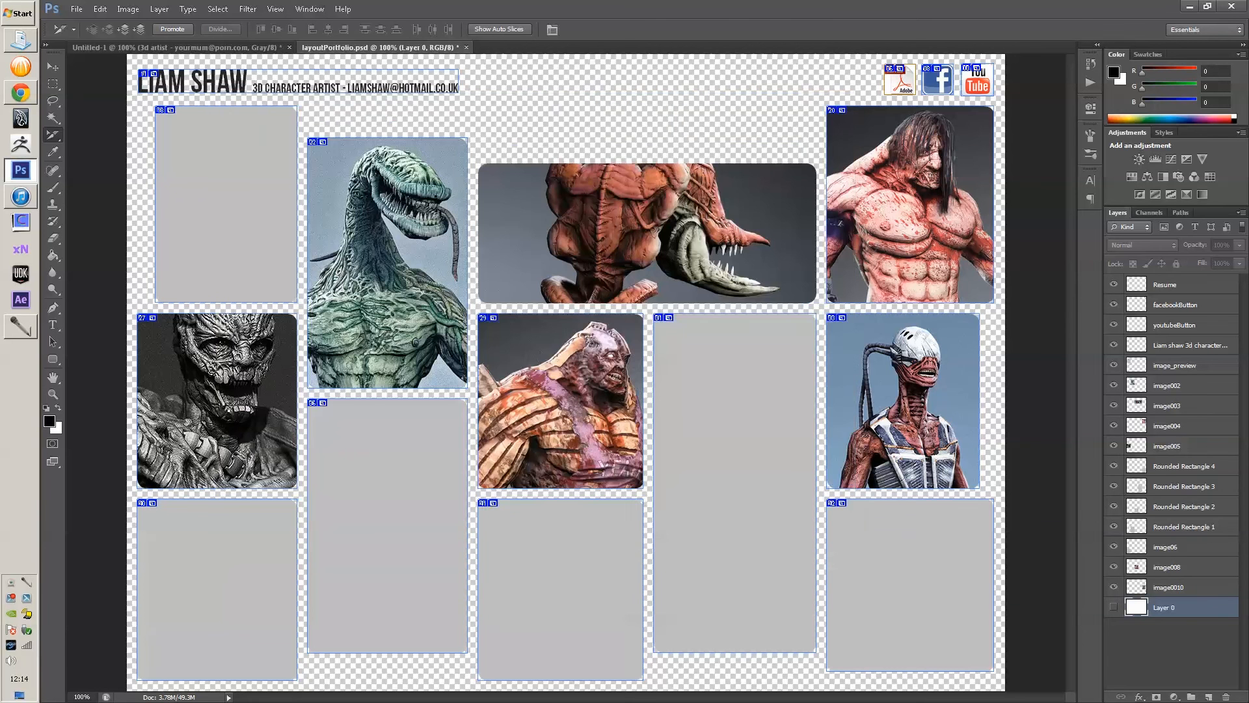
- Look for the export in Documents by opening newLayout, then return to Documents
{"action": "left_click", "coordinate": [20, 41]}
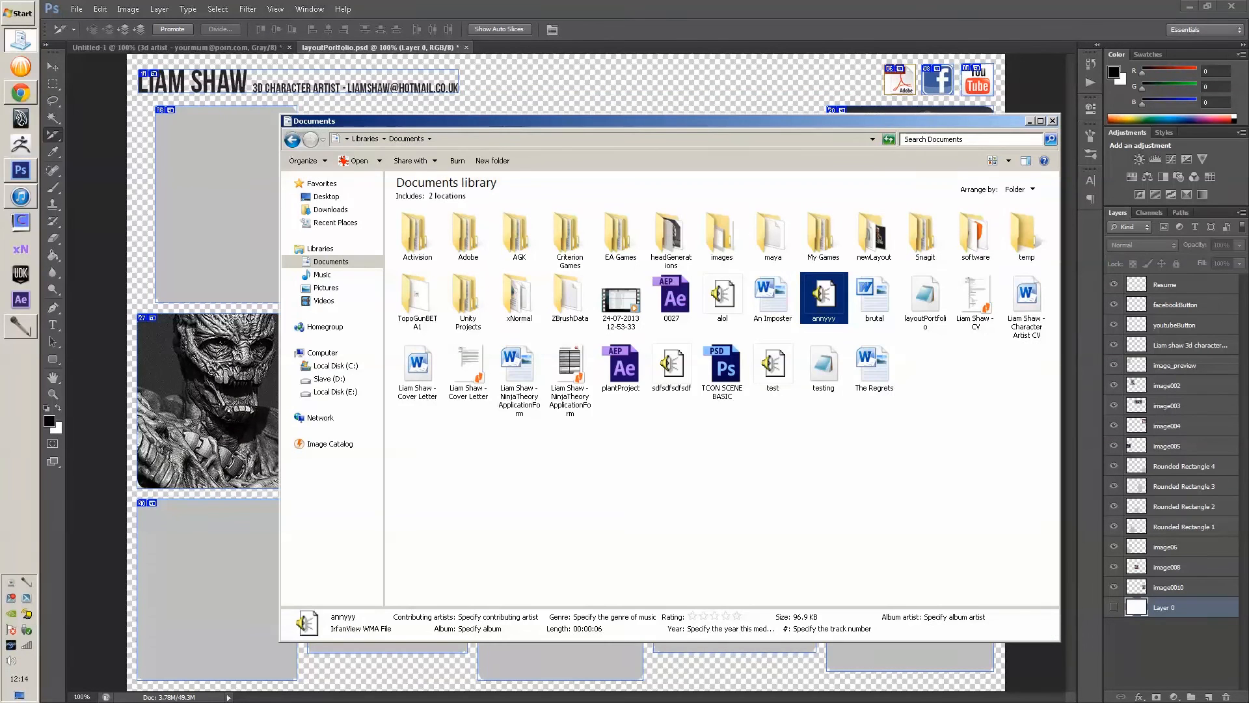
{"action": "double_click", "coordinate": [874, 235]}
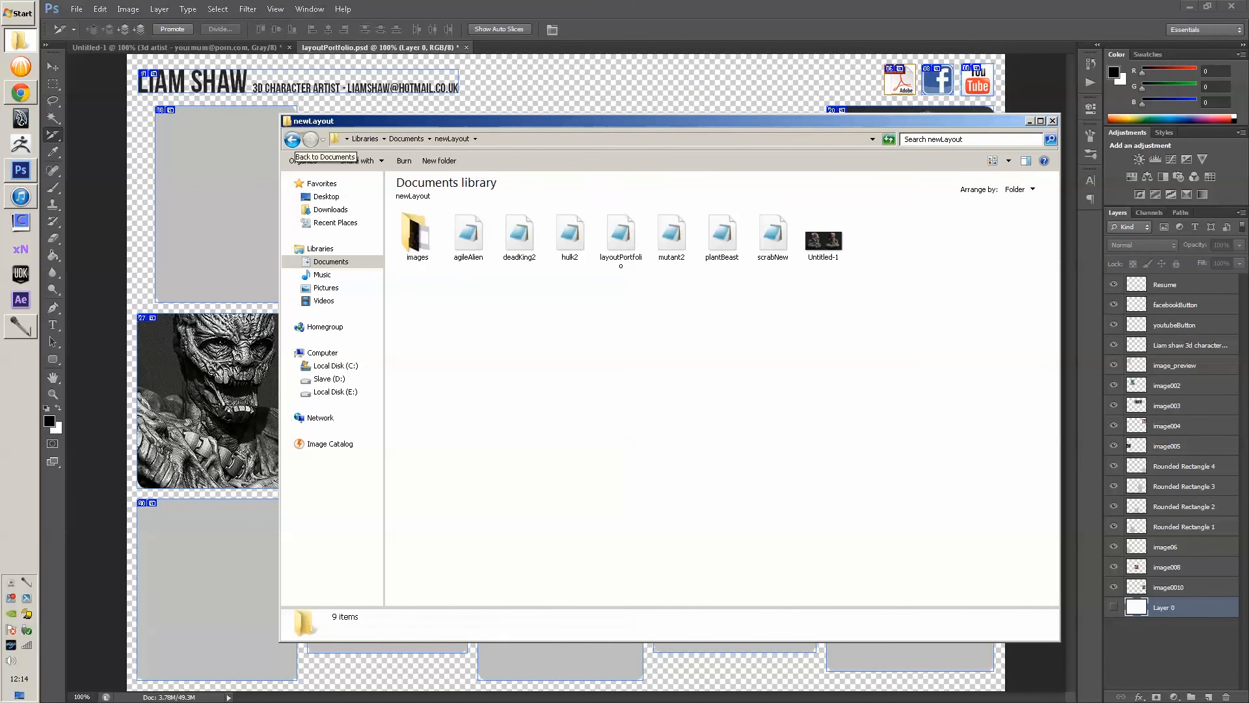
{"action": "left_click", "coordinate": [292, 140]}
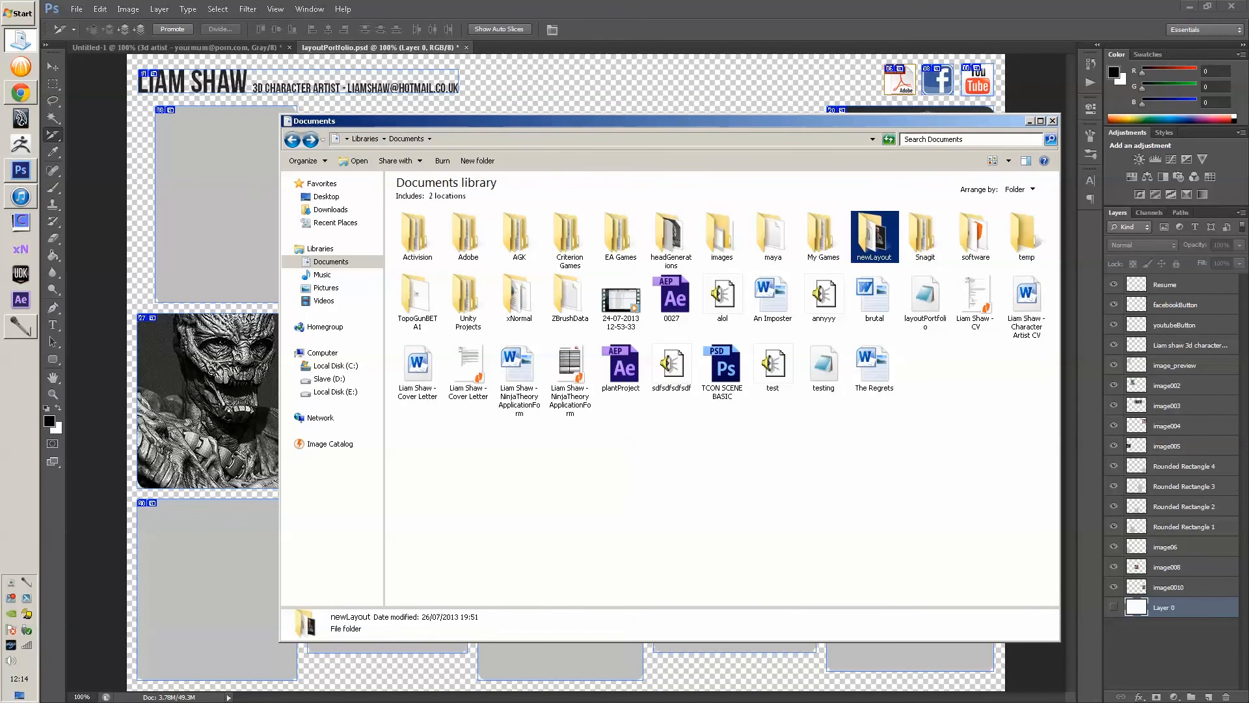
- Reopen Save for Web to check where the export was saved, then cancel and close it
{"action": "left_click", "coordinate": [76, 9]}
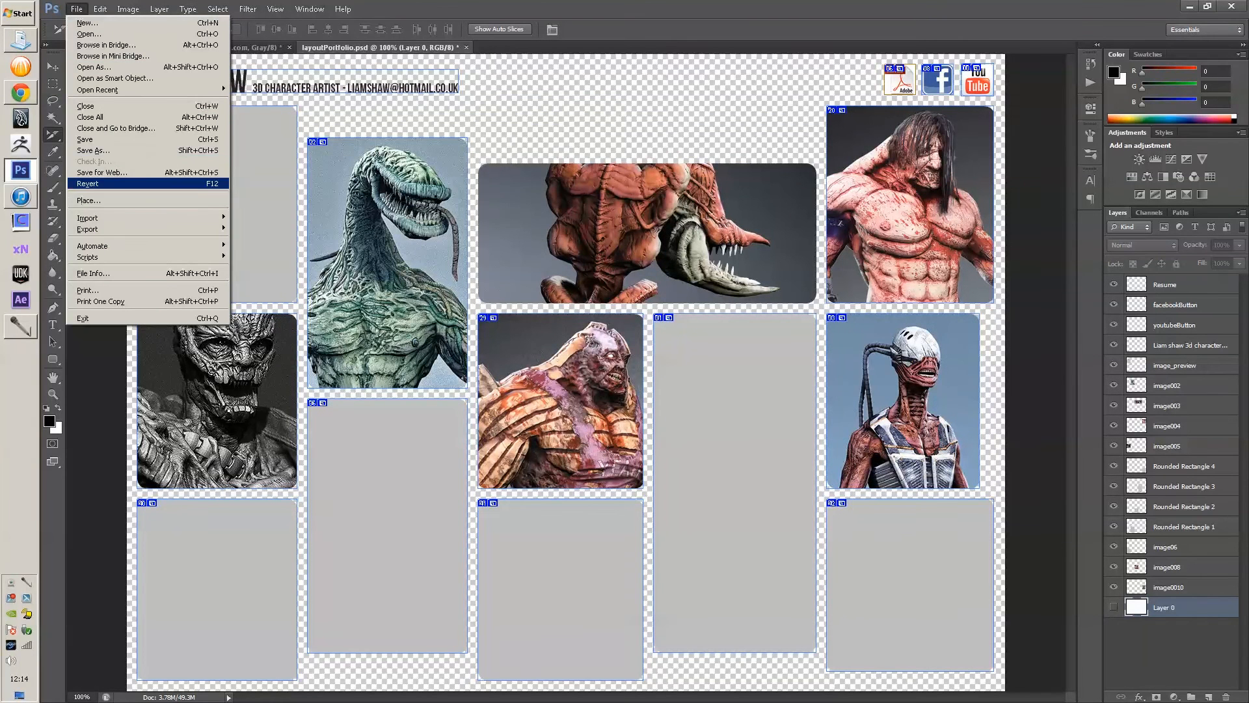
{"action": "left_click", "coordinate": [91, 172]}
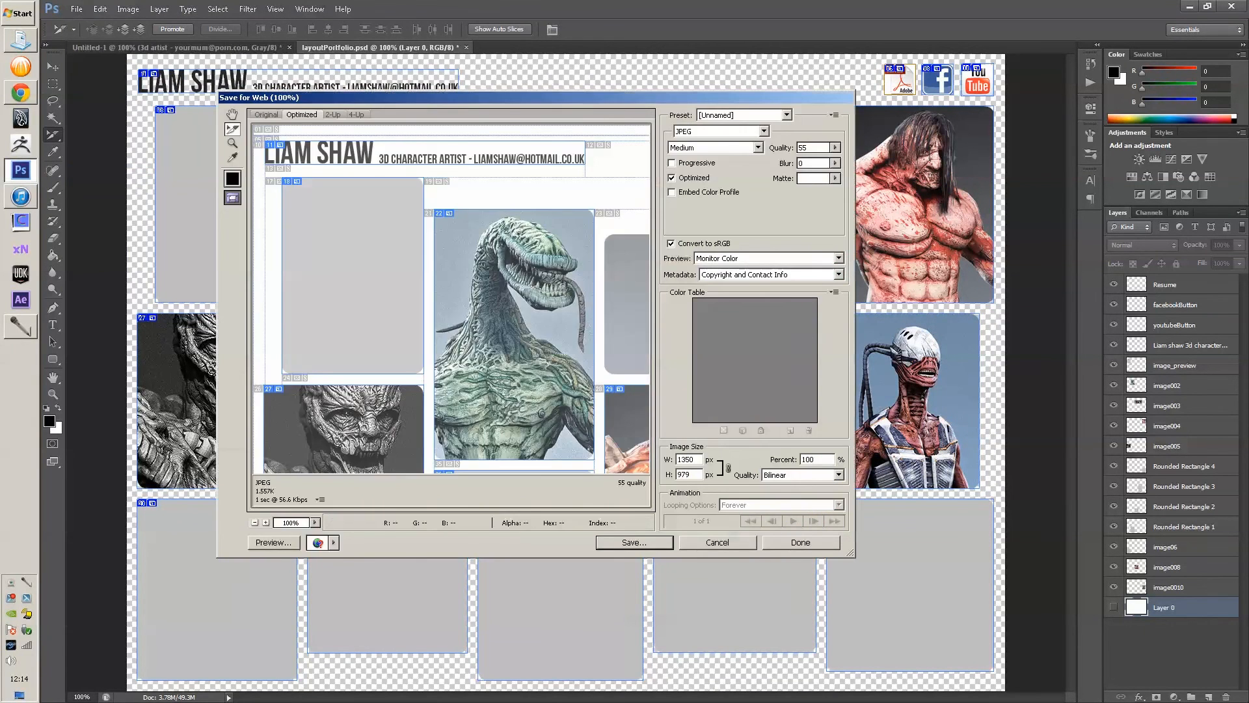
{"action": "key", "text": "Return"}
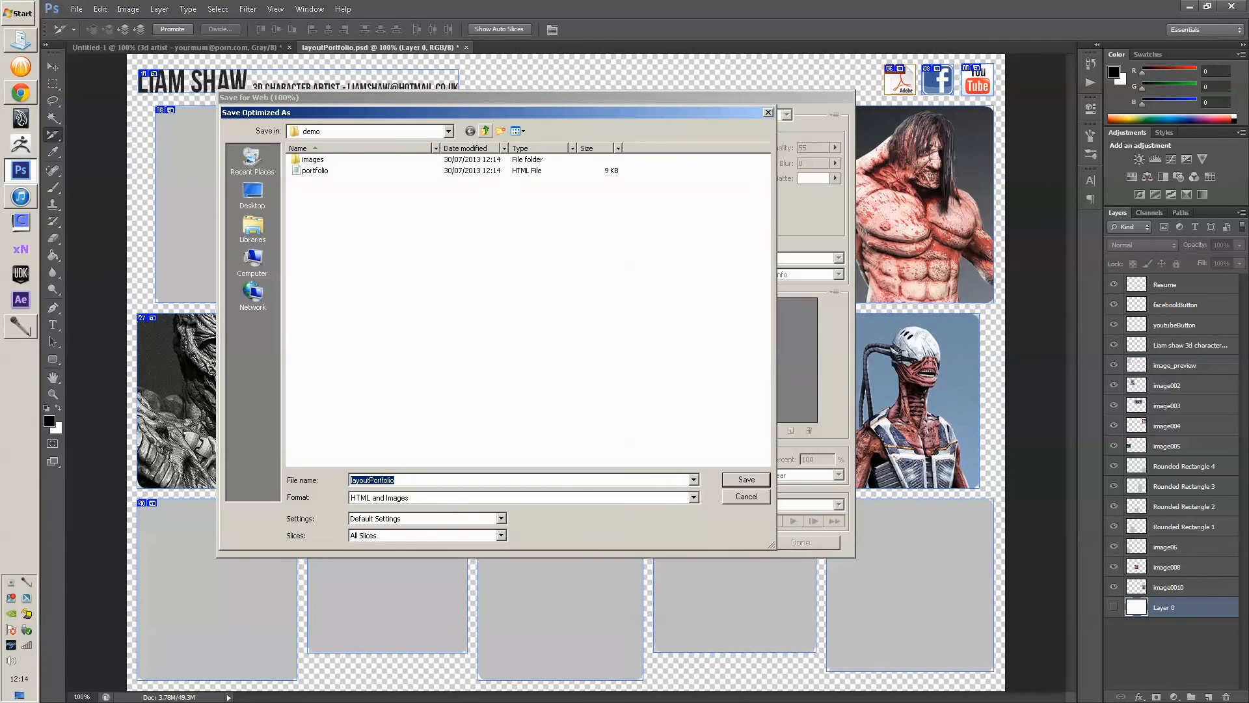
{"action": "left_click", "coordinate": [485, 131]}
{"action": "left_click", "coordinate": [486, 131]}
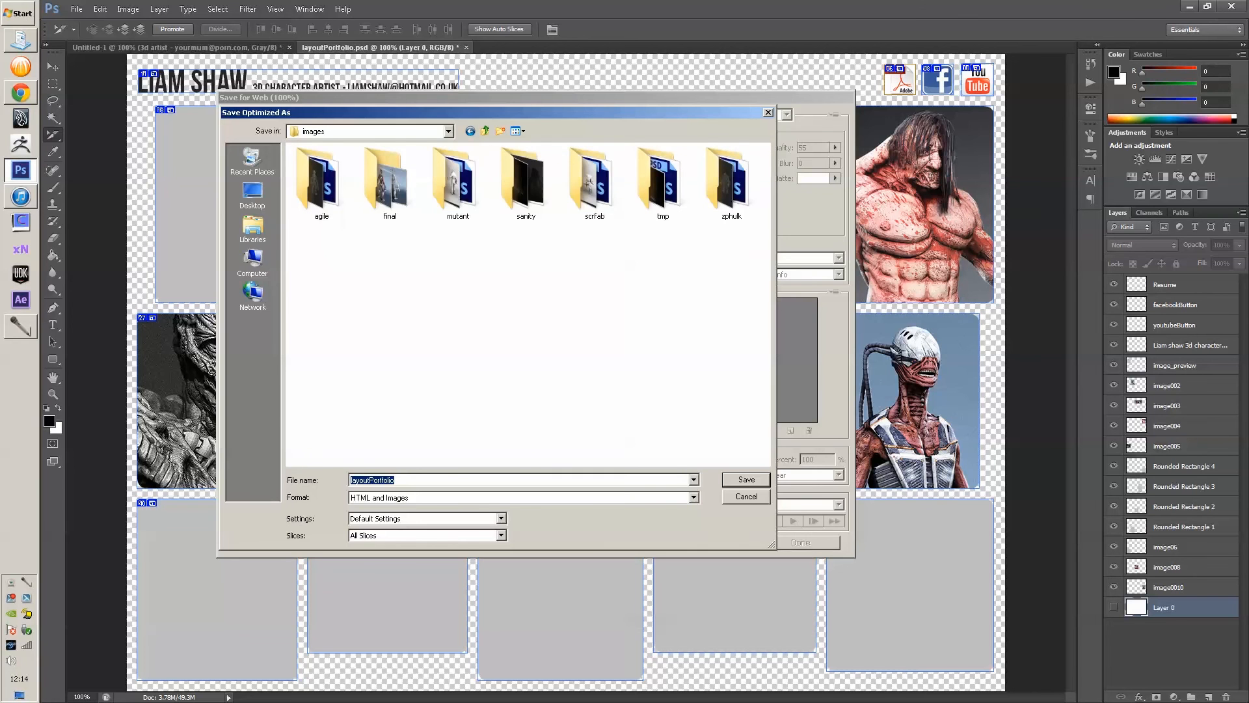
{"action": "left_click", "coordinate": [746, 496]}
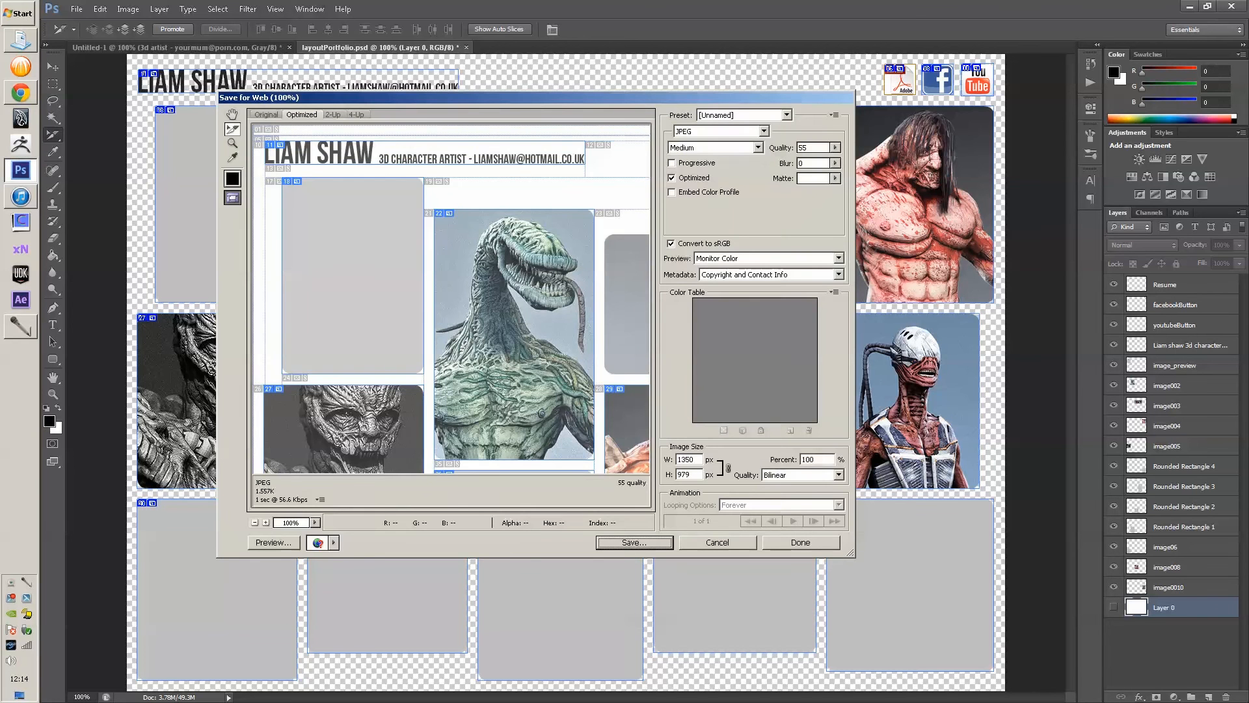
{"action": "left_click", "coordinate": [717, 542]}
- Browse maya > projects > renderStudio > images > final > demo and open portfolio in Notepad
{"action": "left_click", "coordinate": [20, 40]}
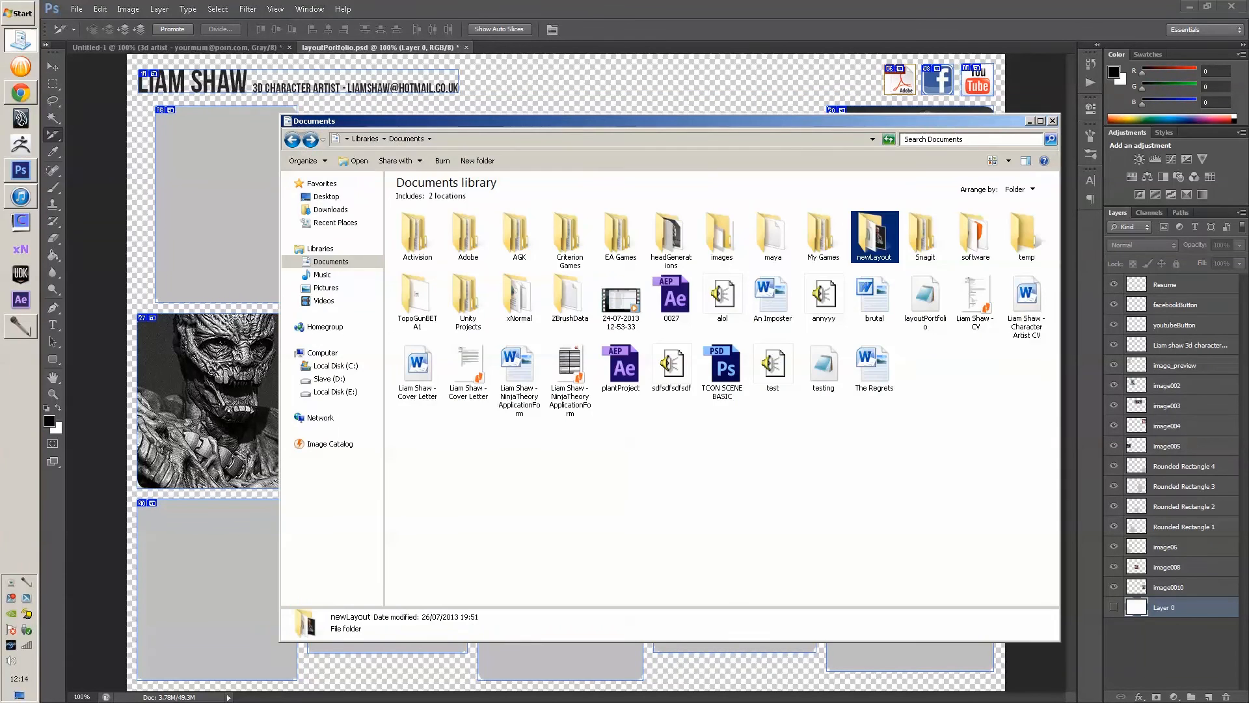
{"action": "double_click", "coordinate": [773, 234]}
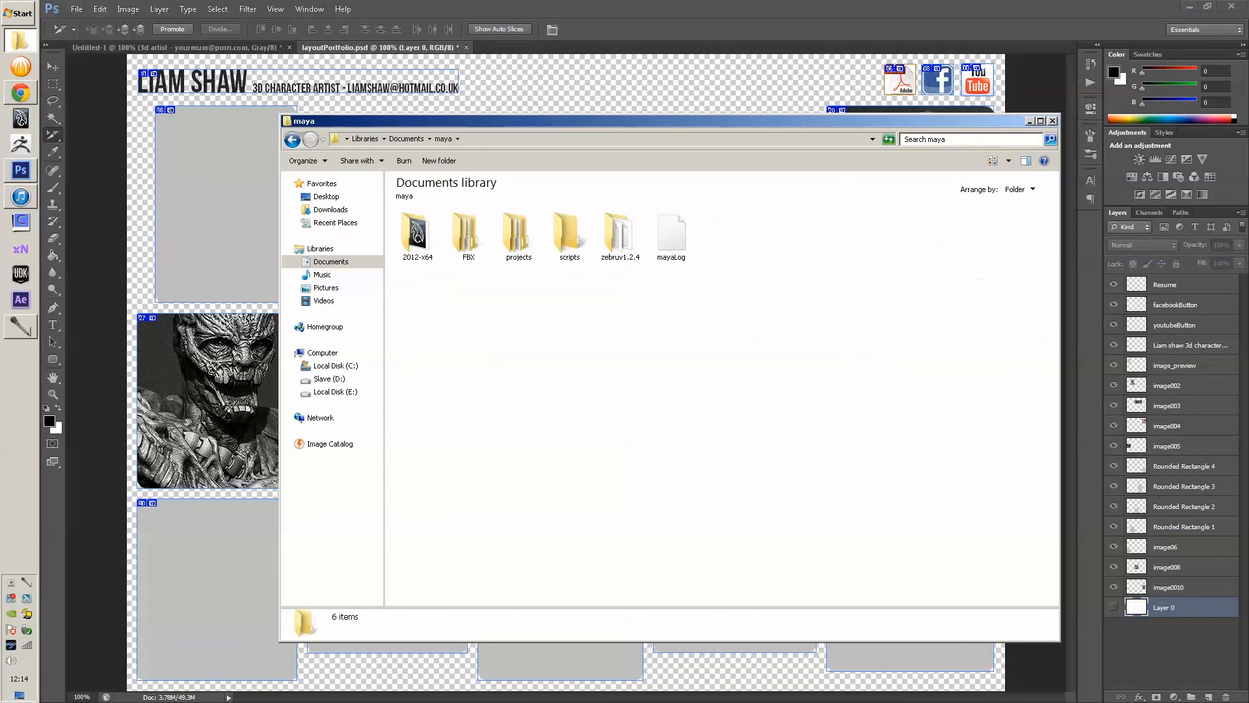
{"action": "double_click", "coordinate": [518, 236]}
{"action": "double_click", "coordinate": [468, 236]}
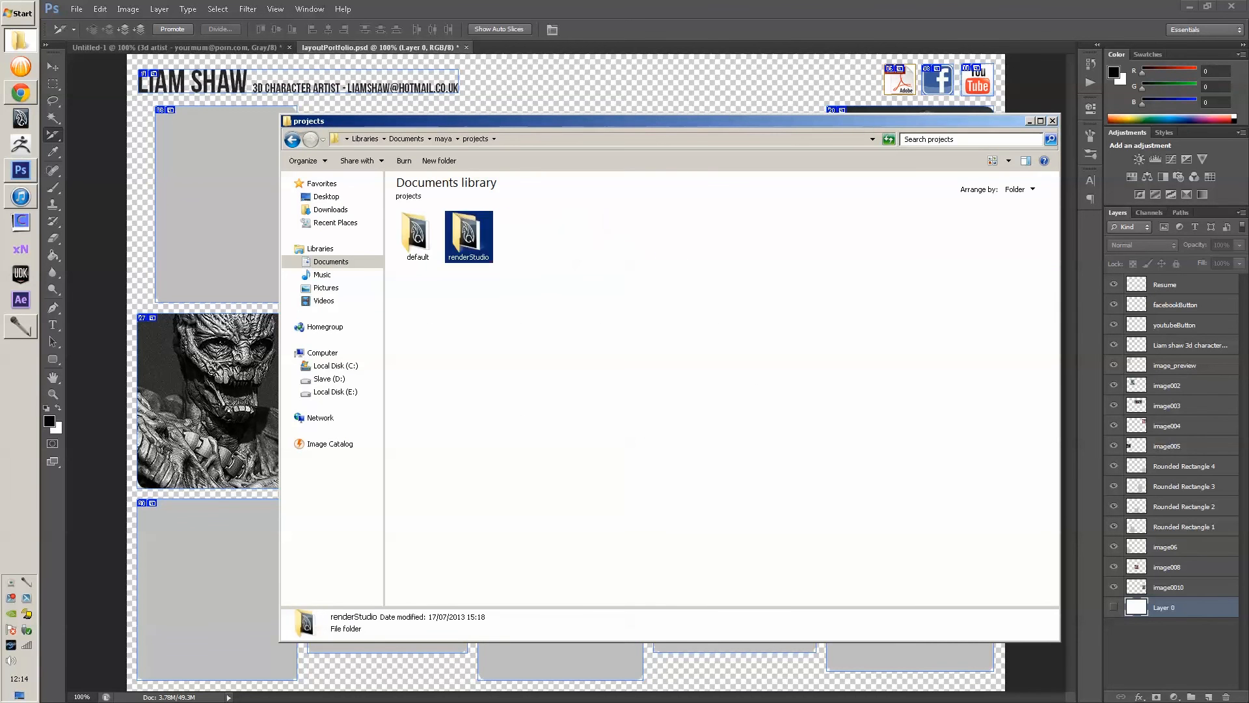
{"action": "double_click", "coordinate": [670, 234]}
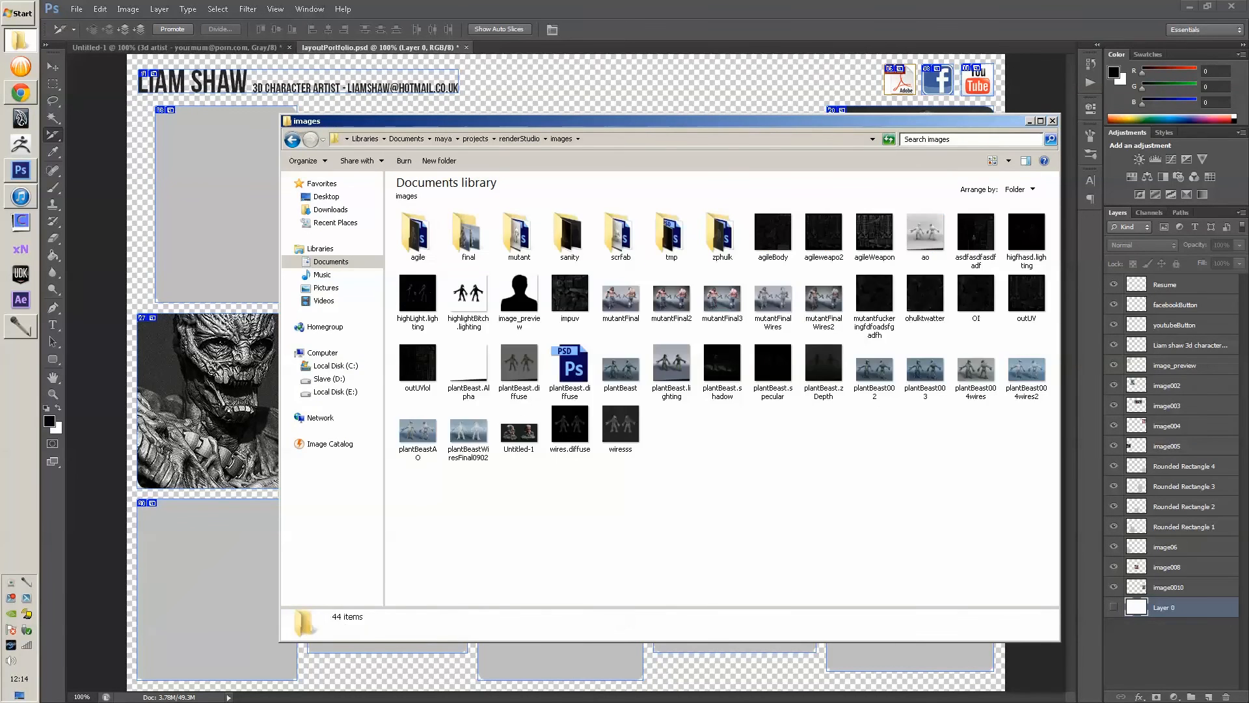
{"action": "double_click", "coordinate": [469, 236]}
{"action": "left_click", "coordinate": [417, 235]}
{"action": "double_click", "coordinate": [417, 236]}
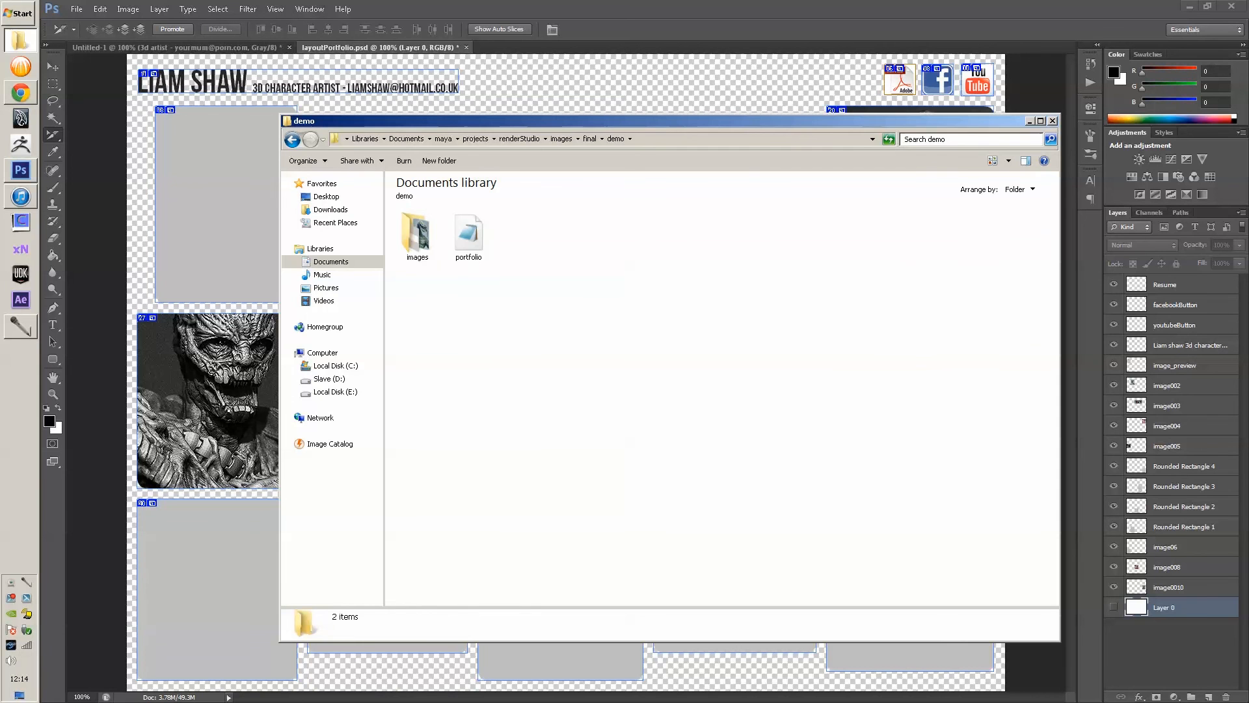
{"action": "double_click", "coordinate": [469, 234]}
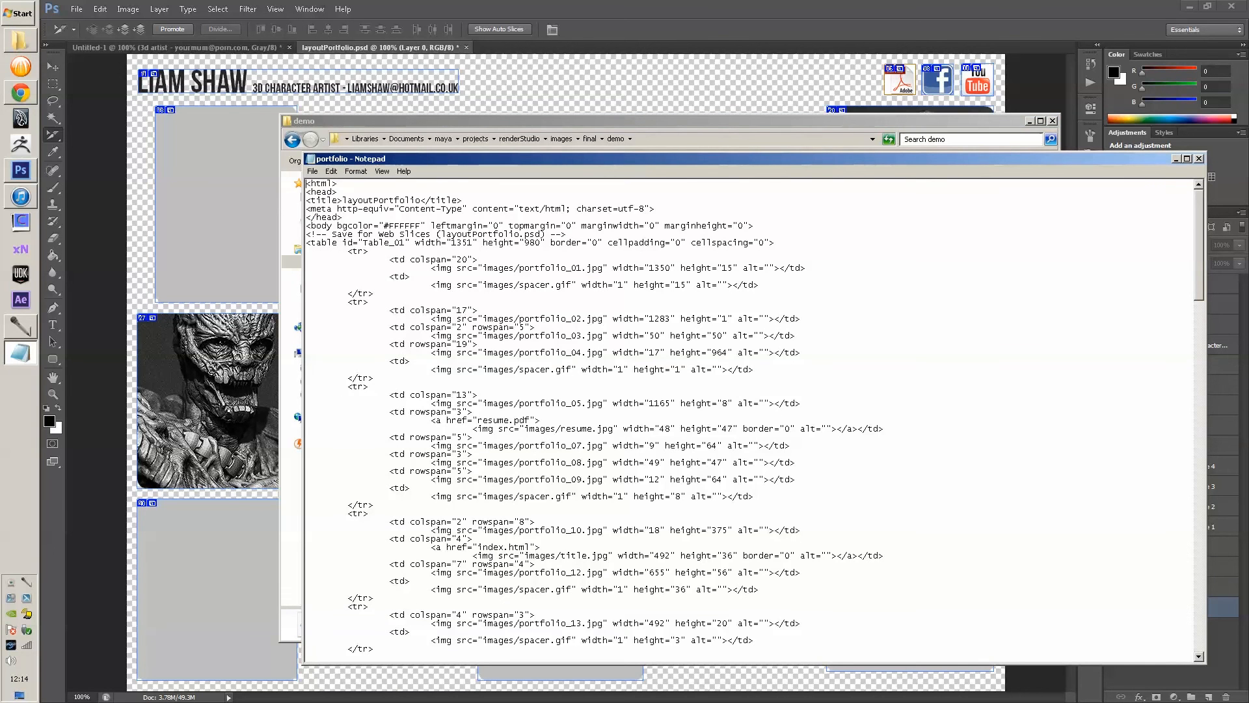
- Read the portfolio HTML through its closing tags, close Notepad, and select the images folder
{"action": "scroll", "coordinate": [748, 420], "scroll_direction": "down", "scroll_amount": 20}
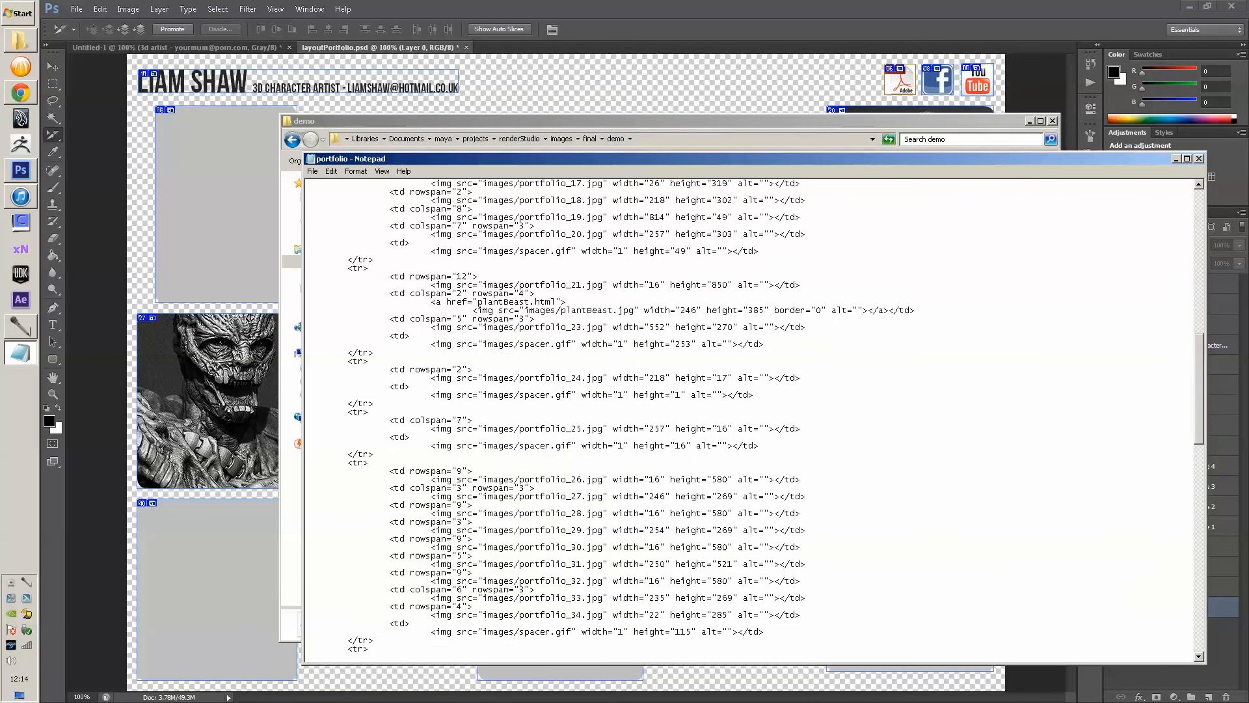
{"action": "scroll", "coordinate": [748, 420], "scroll_direction": "down", "scroll_amount": 8}
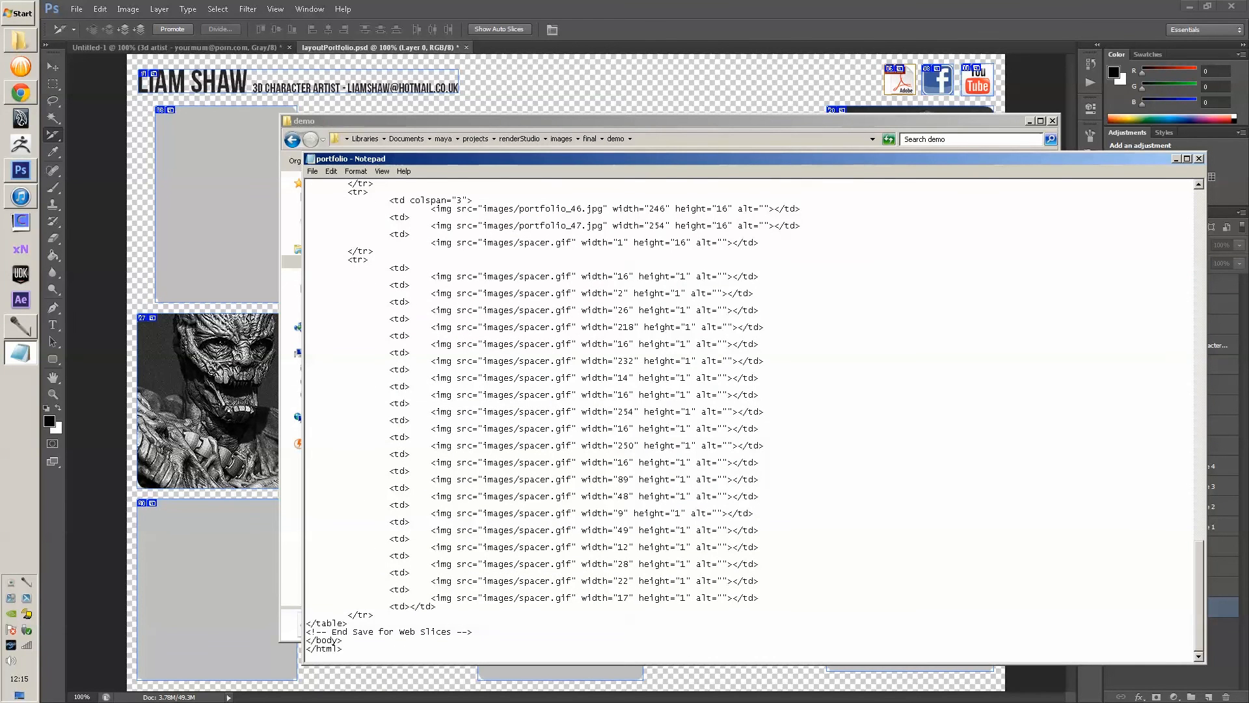
{"action": "left_click", "coordinate": [1199, 158]}
{"action": "key", "text": "Left"}
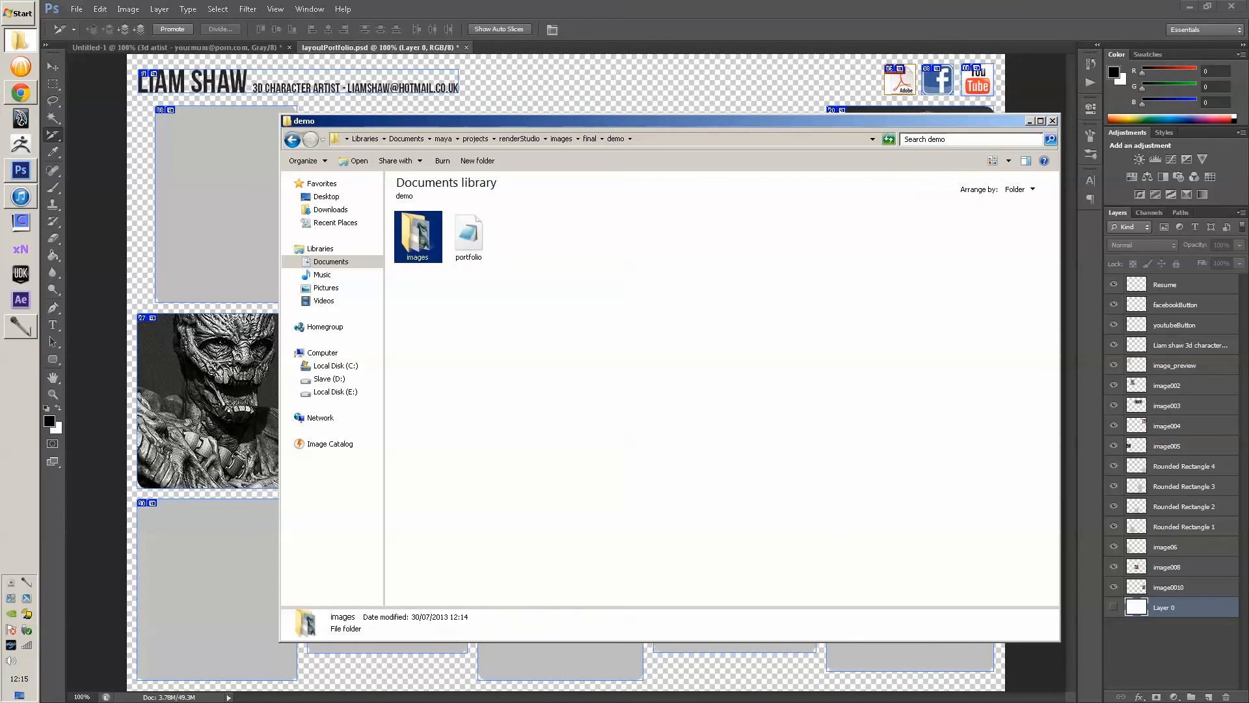
- Page through the exported slice images in IrfanView, then close the viewer
{"action": "key", "text": "Return"}
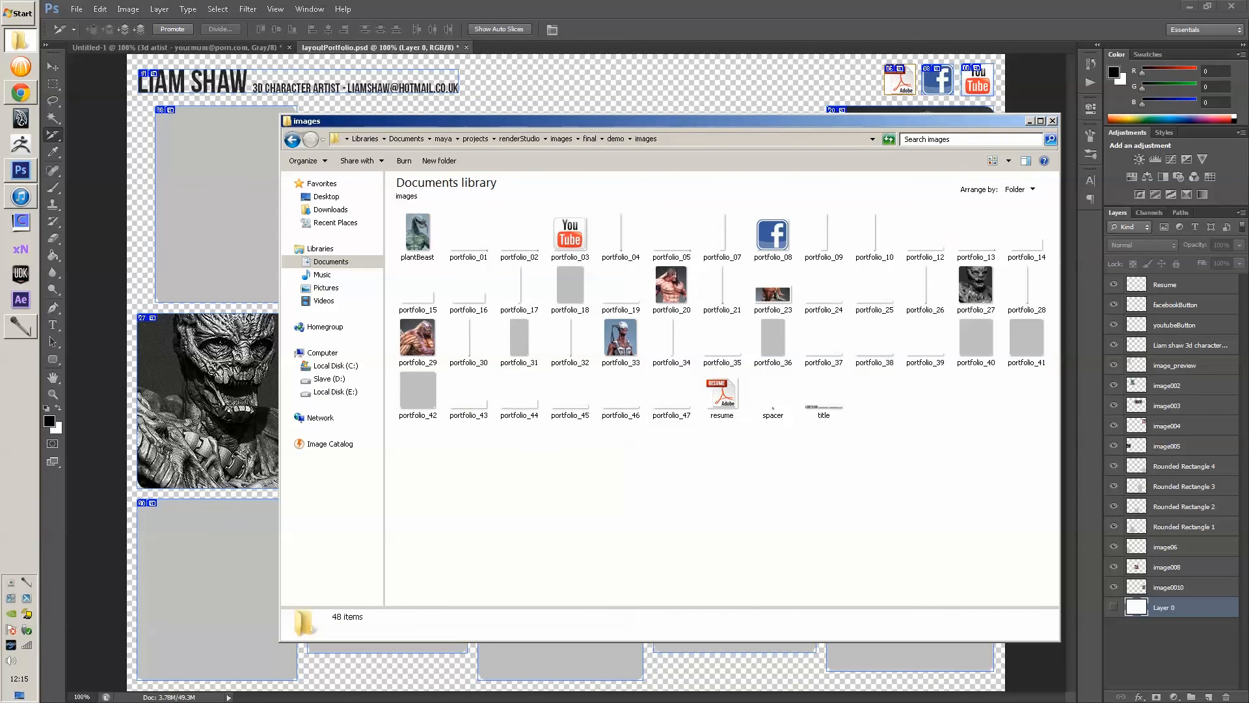
{"action": "double_click", "coordinate": [418, 234]}
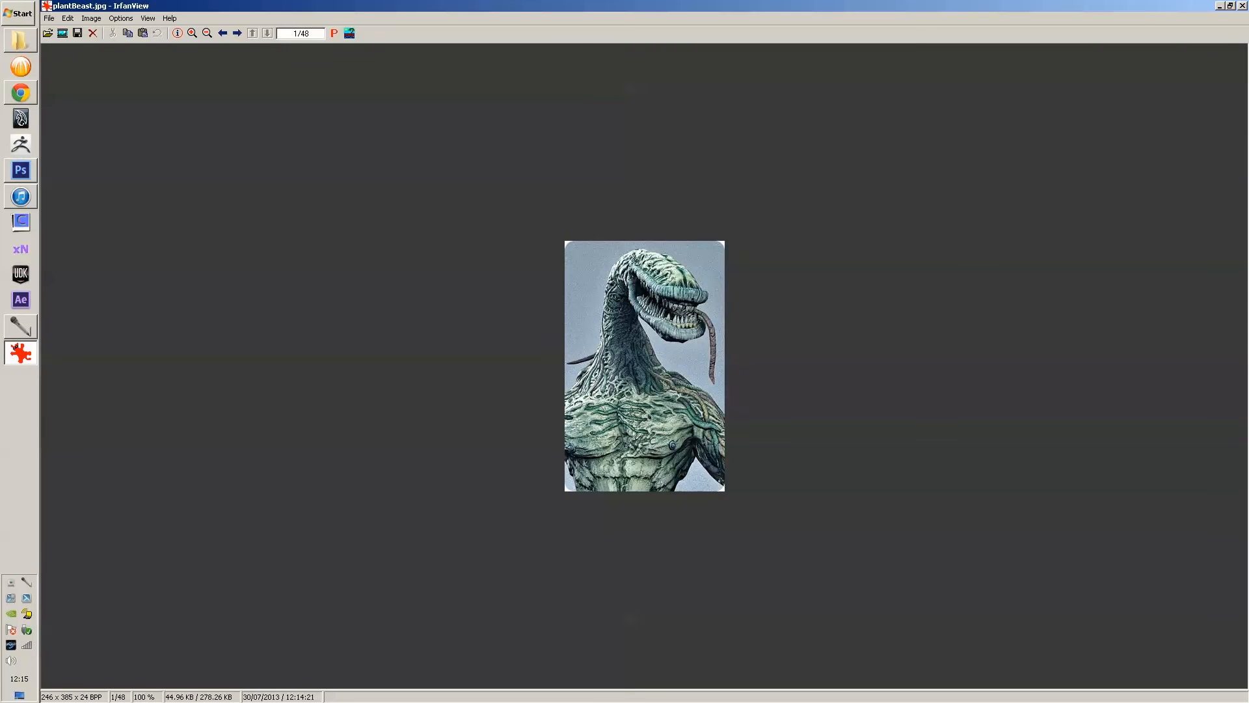
{"action": "key", "text": "Right"}
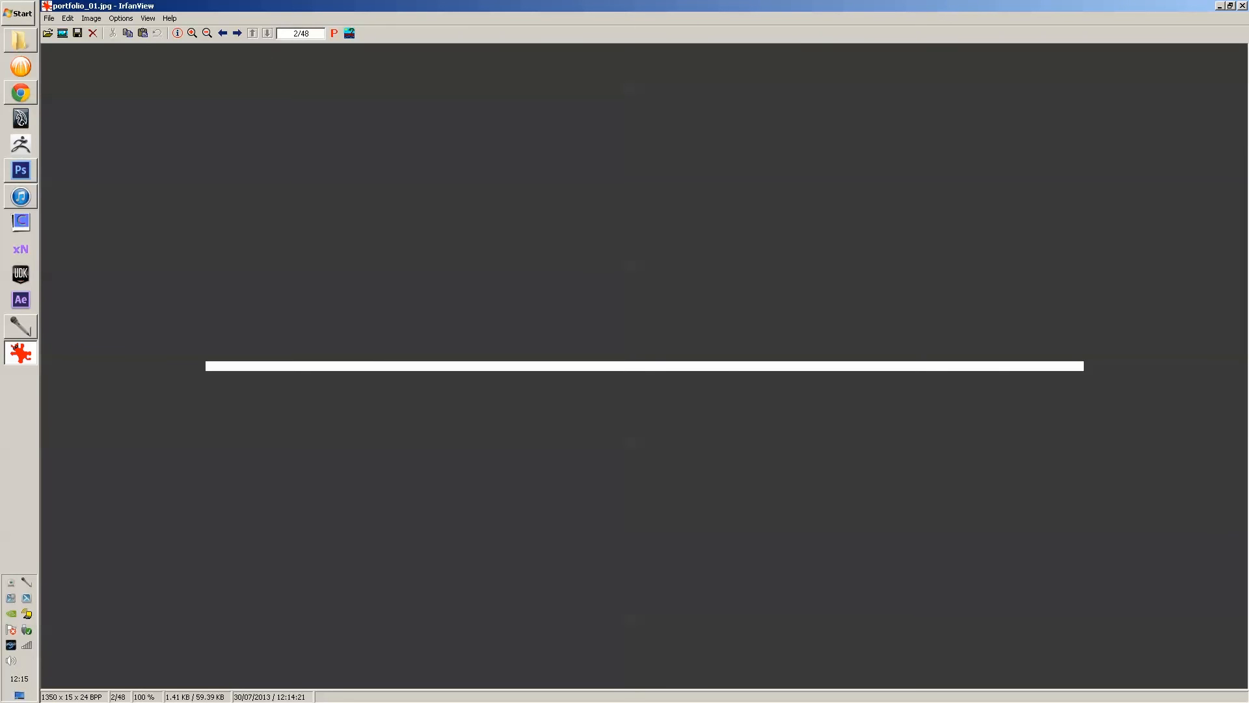
{"action": "key", "text": "Right"}
{"action": "key", "text": "Right"}
{"action": "key", "text": "Right"}
{"action": "key", "text": "Right"}
{"action": "key", "text": "Right"}
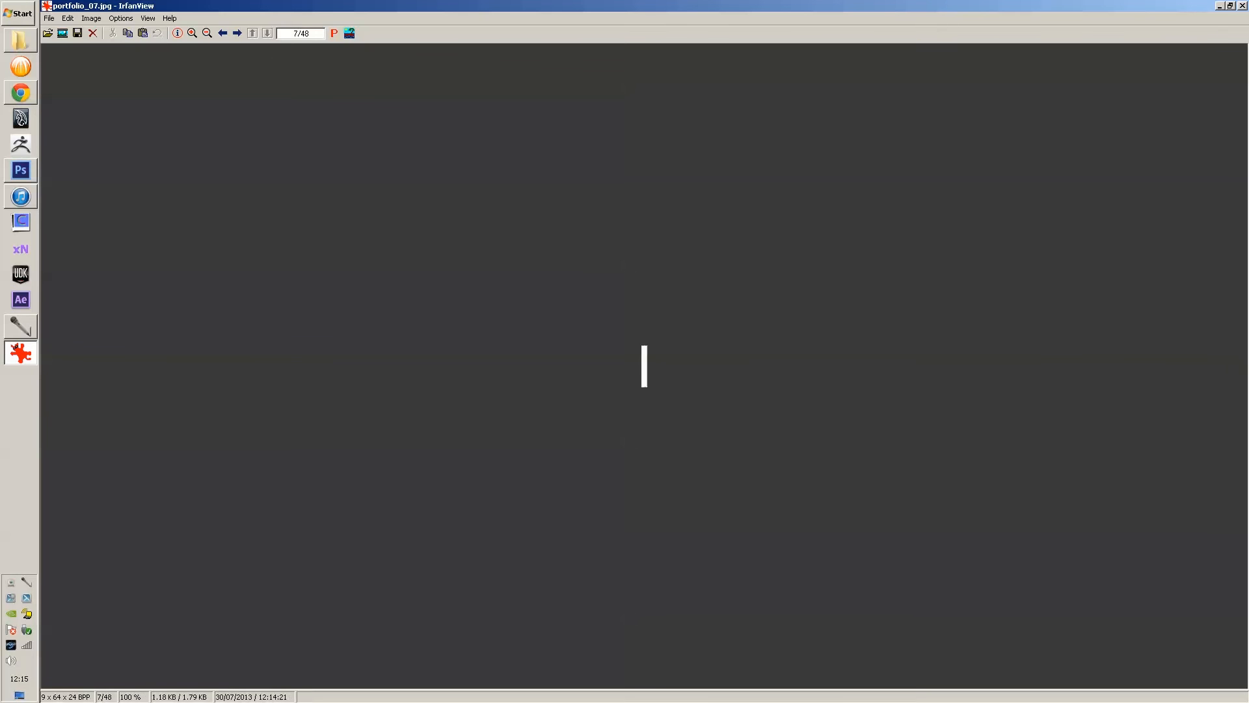
{"action": "key", "text": "Right"}
{"action": "key", "text": "Right"}
{"action": "key", "text": "Right"}
{"action": "key", "text": "Right"}
{"action": "key", "text": "Right"}
{"action": "key", "text": "Right"}
{"action": "key", "text": "Right"}
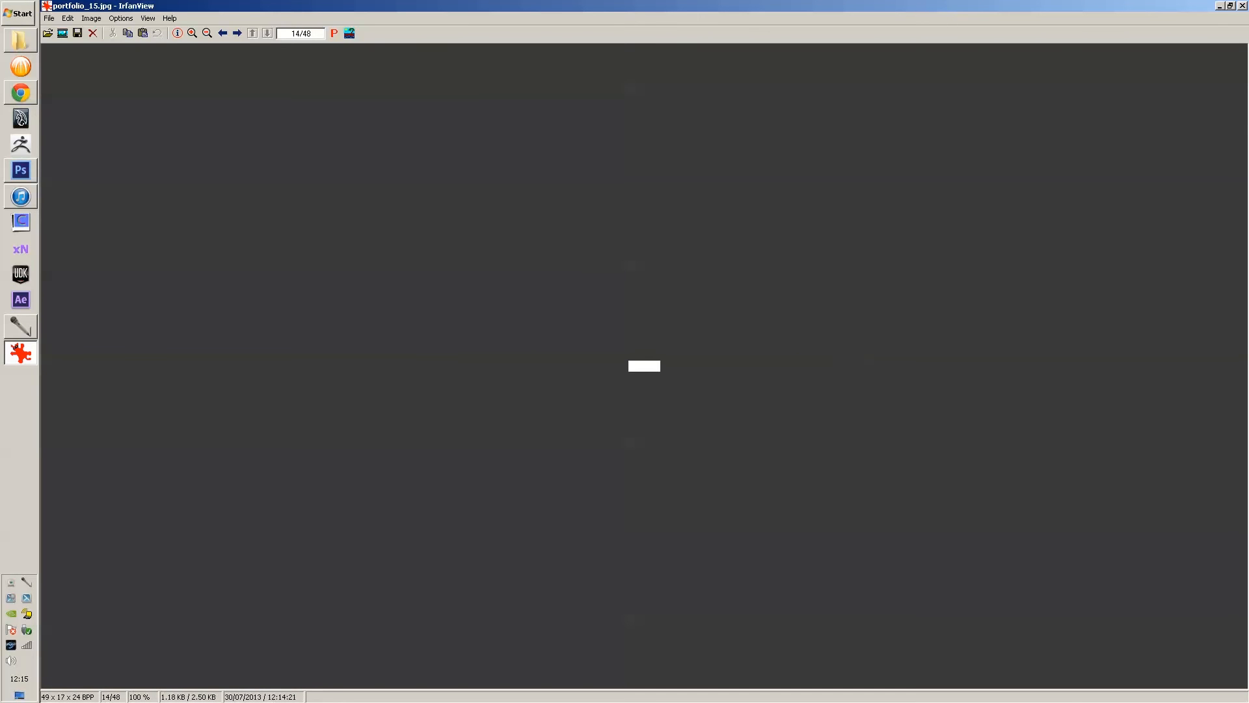
{"action": "key", "text": "Escape"}
{"action": "left_click", "coordinate": [520, 237]}
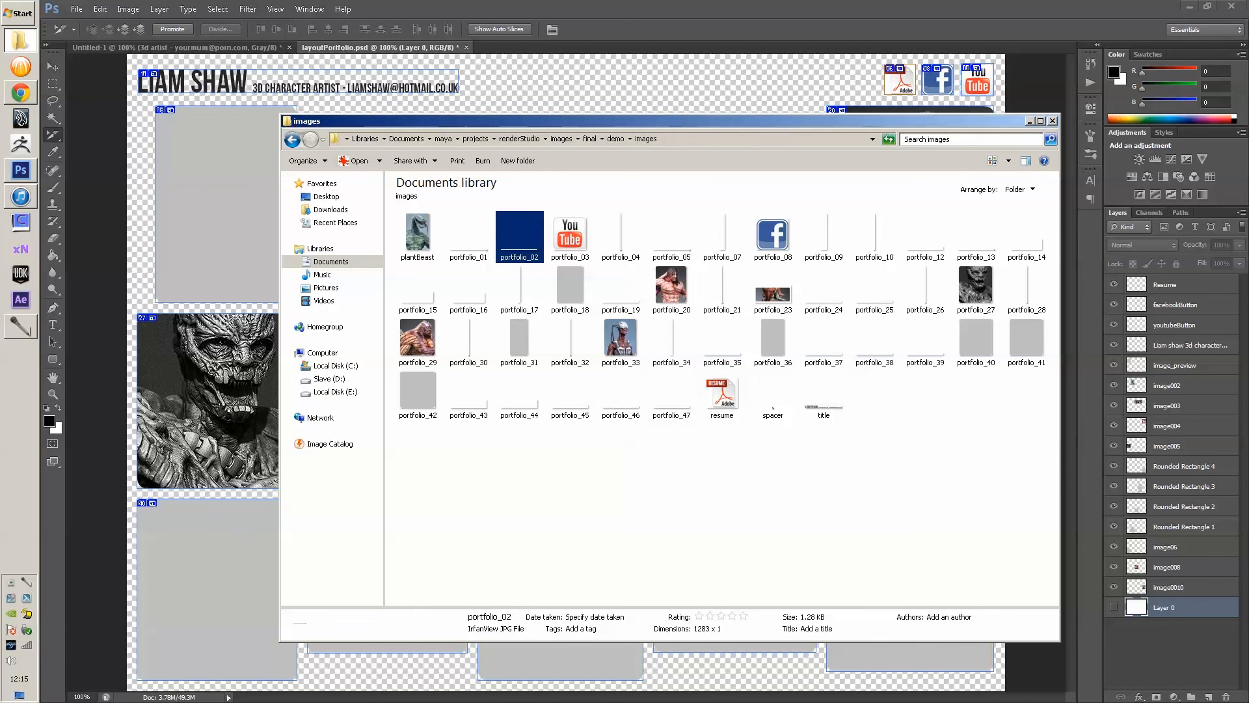
{"action": "left_click", "coordinate": [672, 289]}
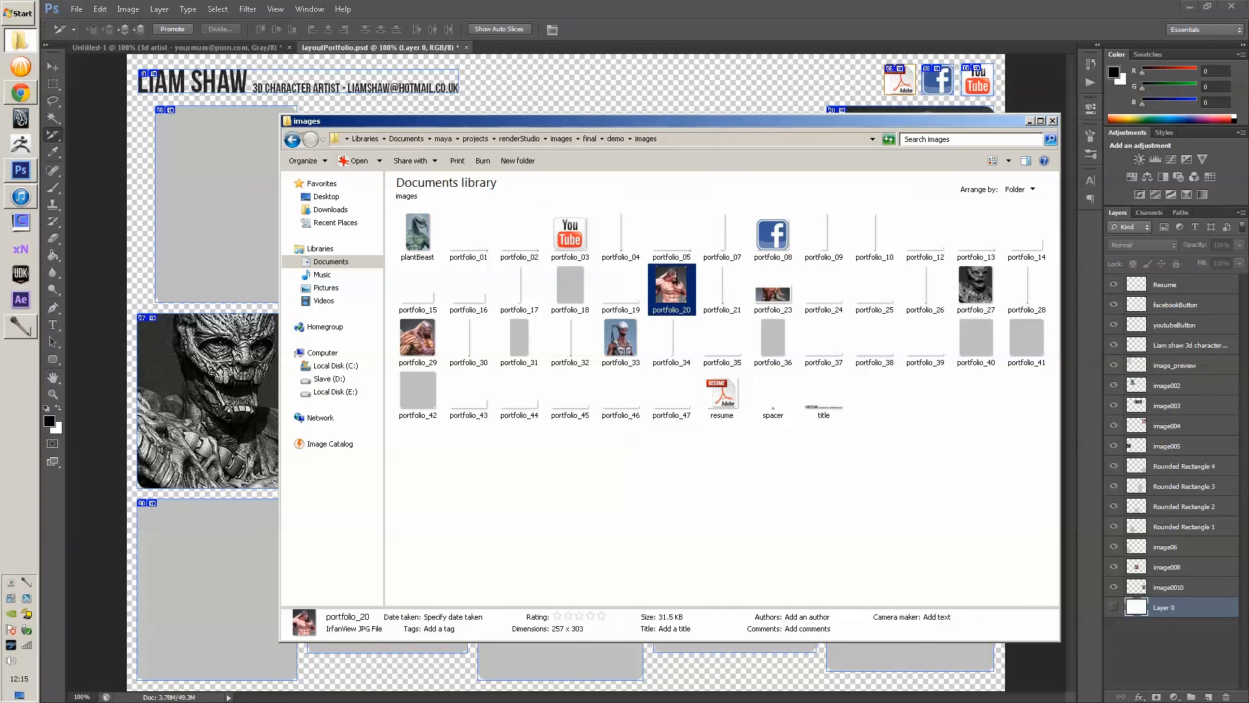
{"action": "left_click", "coordinate": [418, 235]}
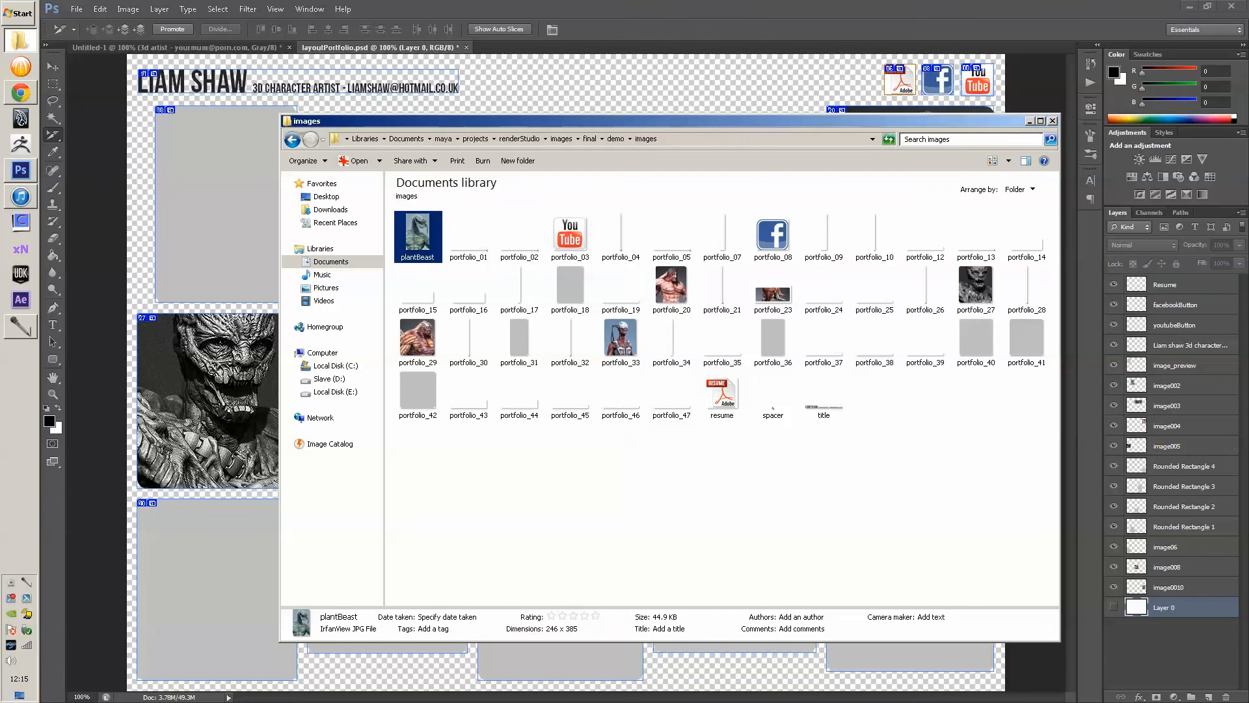
{"action": "key", "text": "Return"}
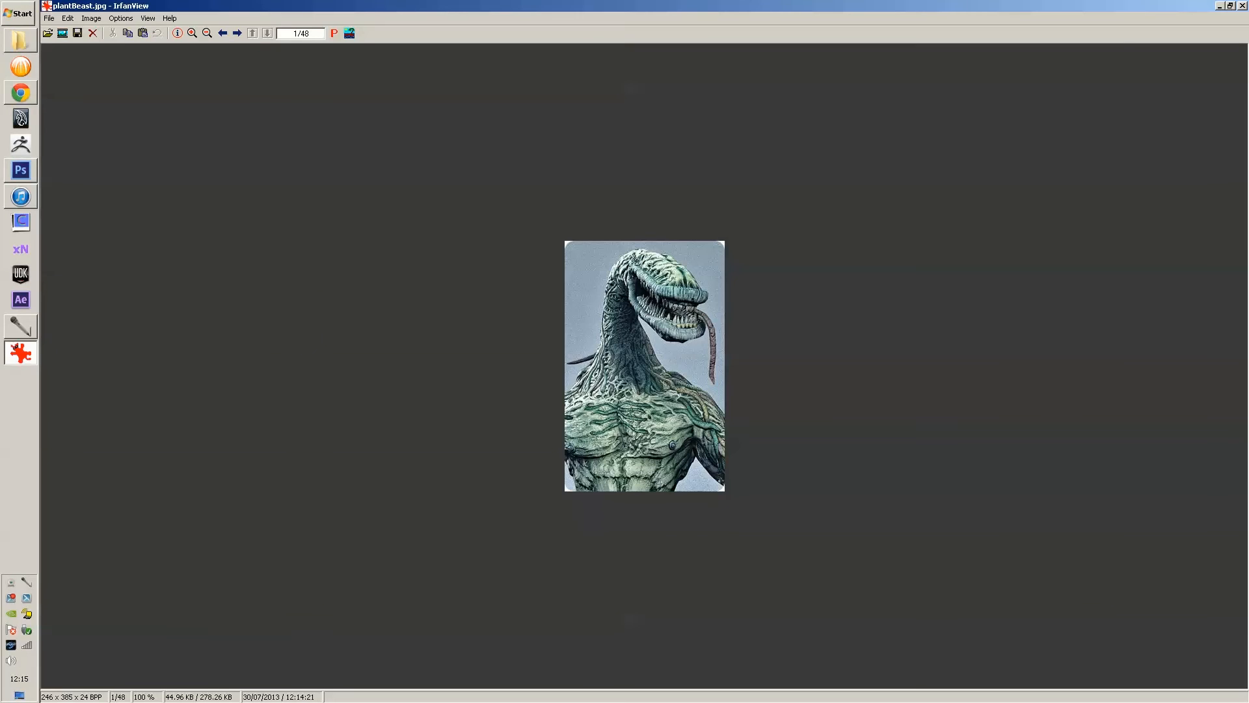
{"action": "key", "text": "Escape"}
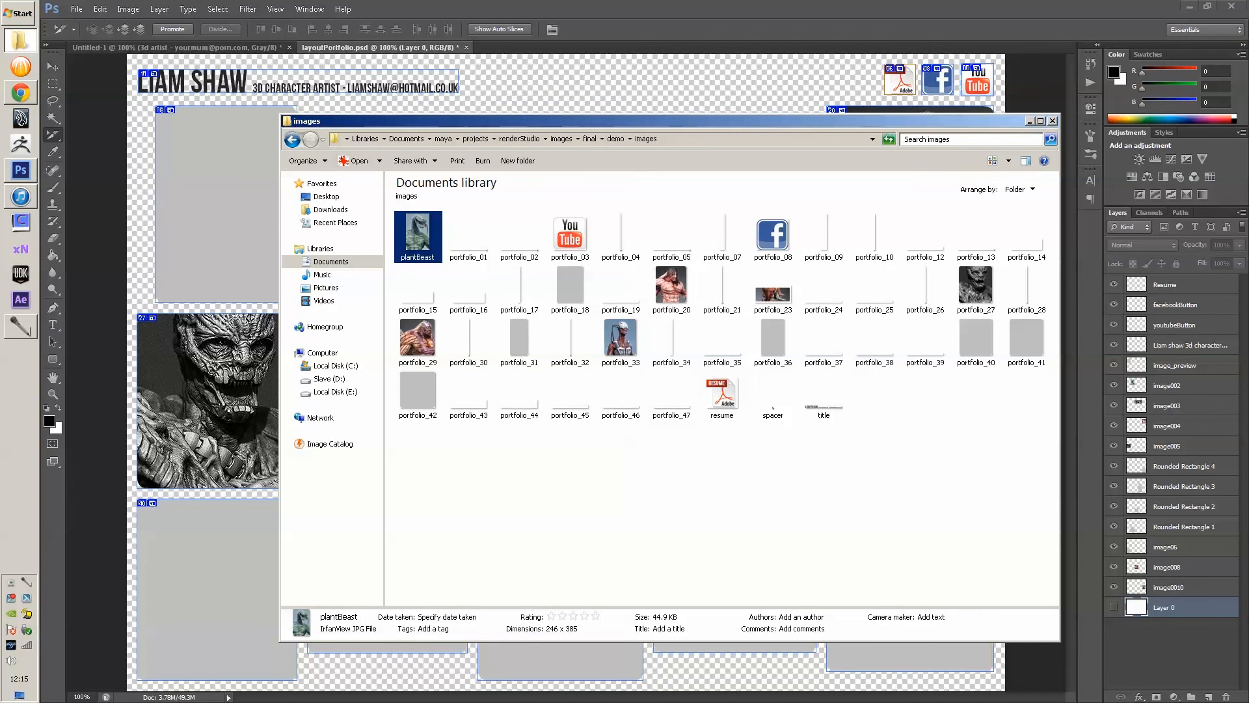
{"action": "left_click", "coordinate": [292, 139]}
- Preview portfolio.html in Google Chrome via Open with
{"action": "left_click", "coordinate": [505, 279]}
{"action": "right_click", "coordinate": [478, 231]}
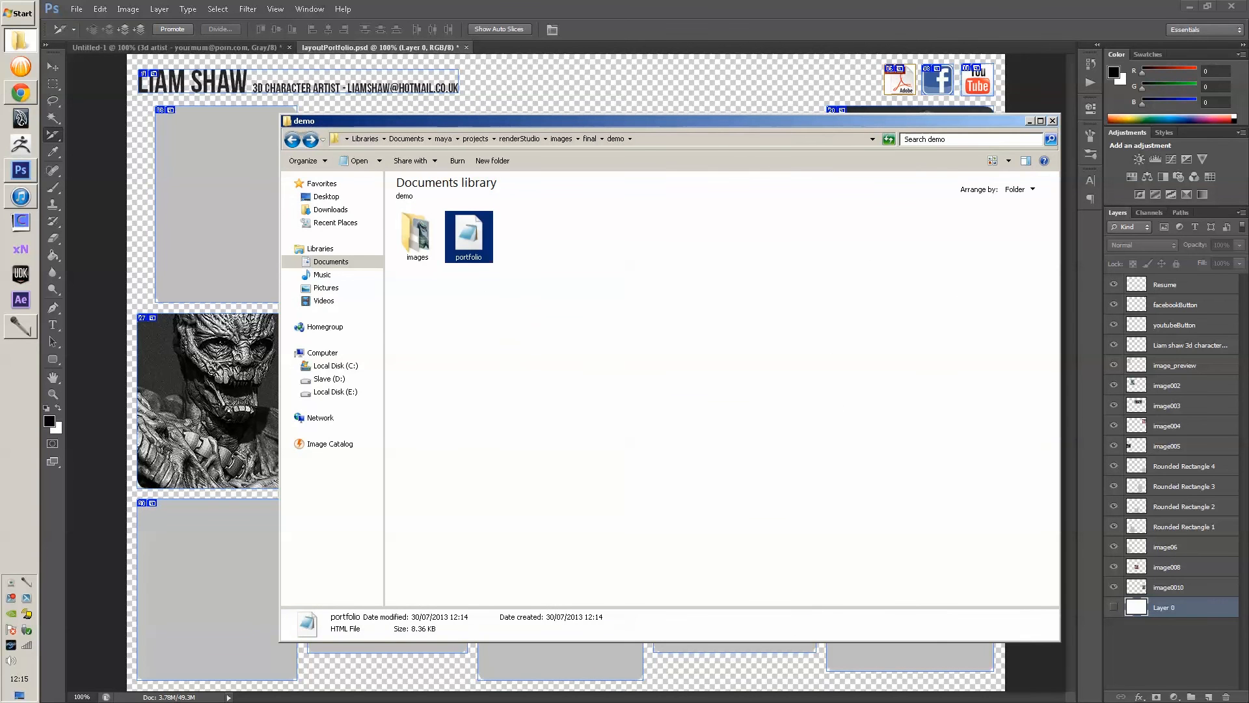
{"action": "right_click", "coordinate": [470, 228]}
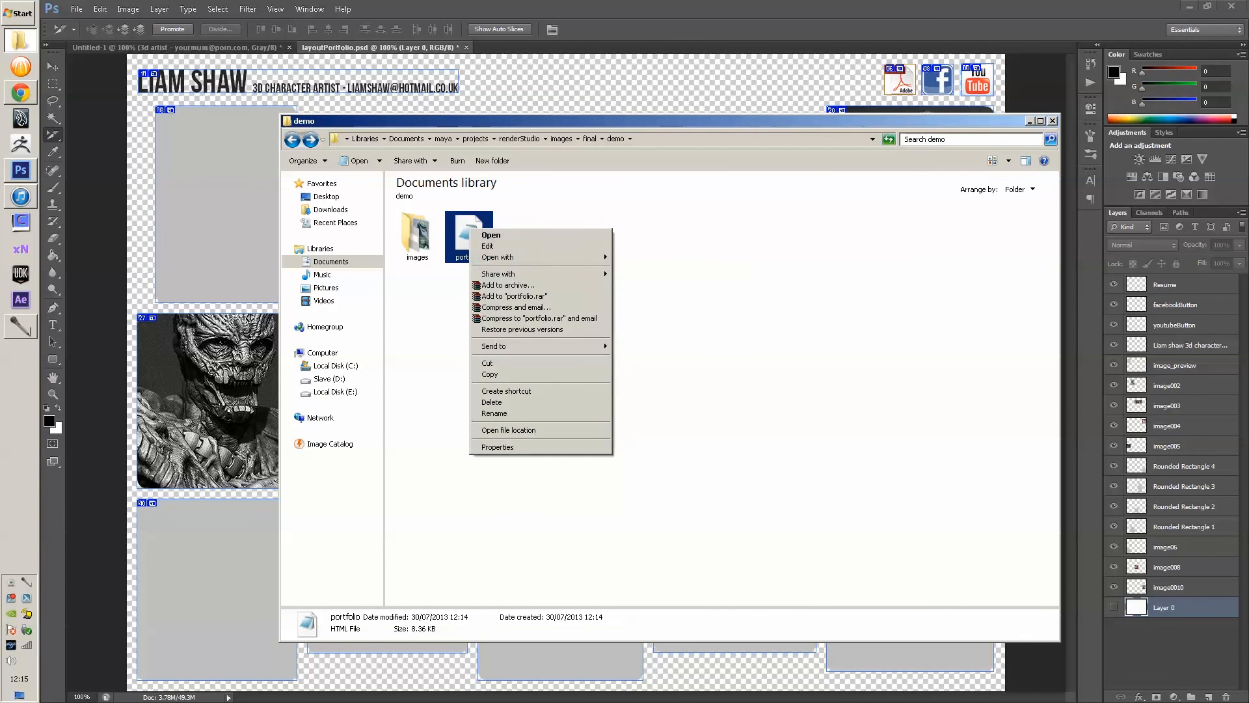
{"action": "mouse_move", "coordinate": [498, 257]}
{"action": "left_click", "coordinate": [641, 258]}
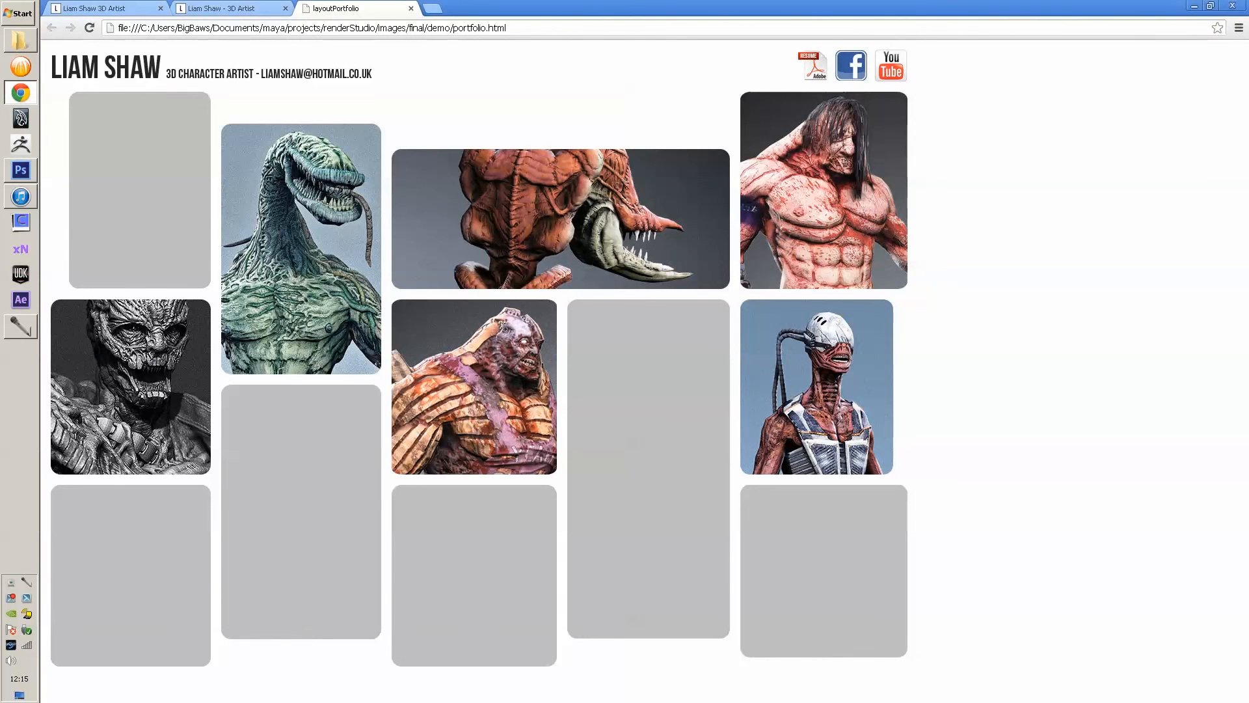
- Close the Chrome preview and open portfolio.html in Notepad
{"action": "left_click", "coordinate": [410, 7]}
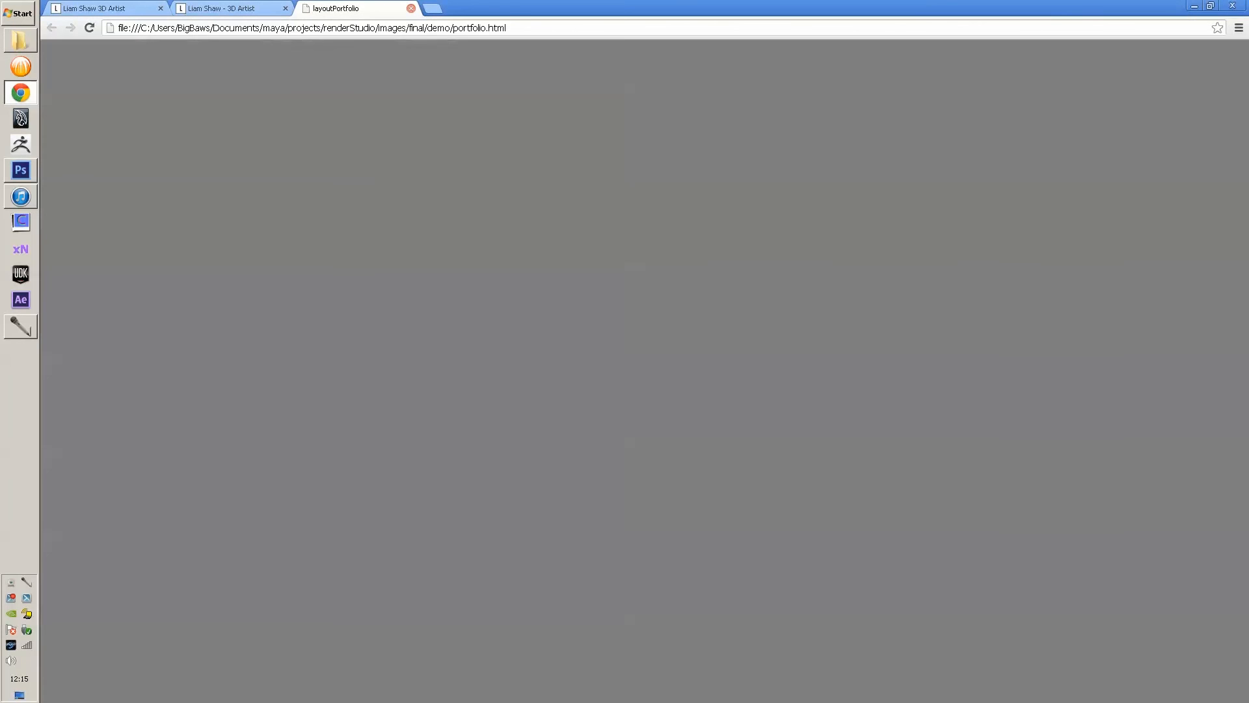
{"action": "left_click", "coordinate": [20, 41]}
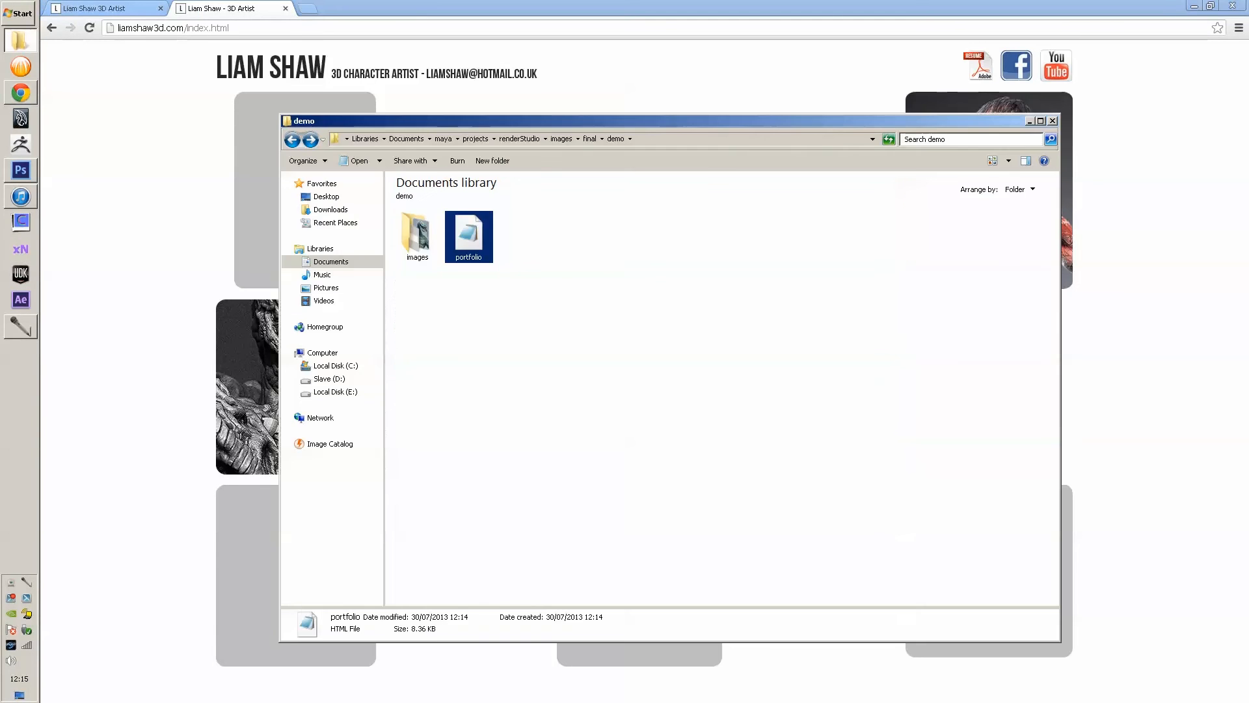
{"action": "double_click", "coordinate": [466, 237]}
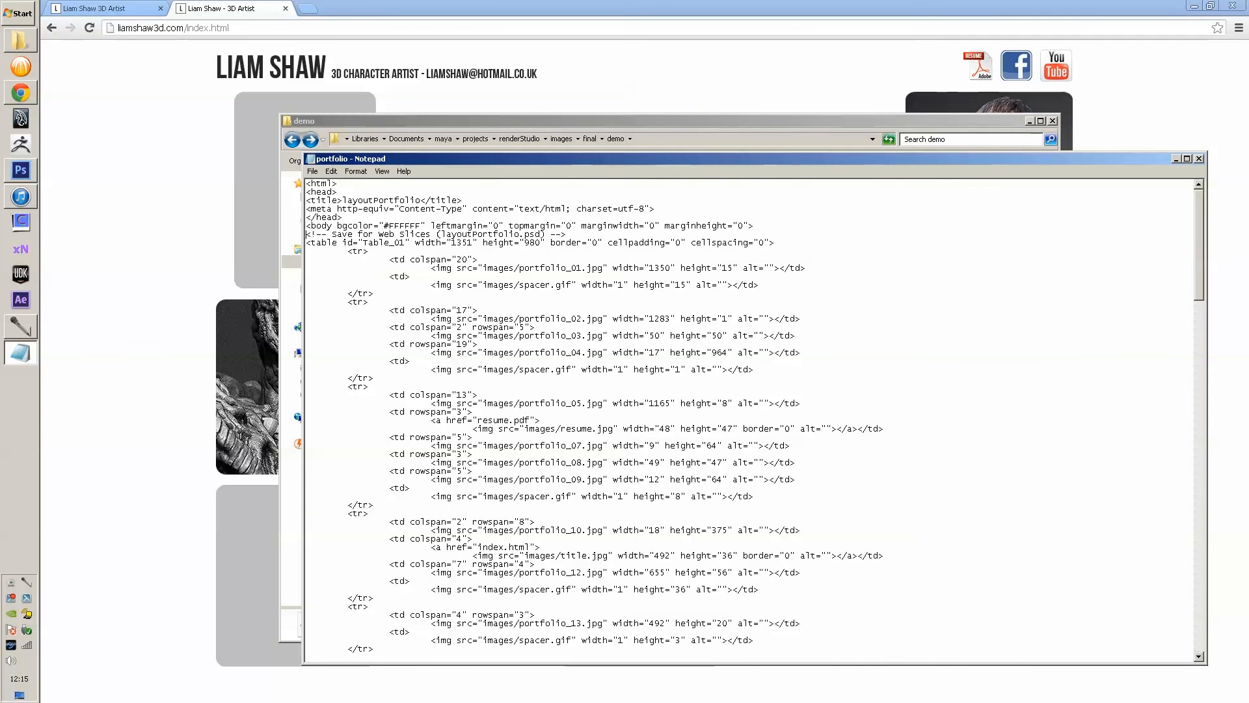
- Insert a <center> tag on a new line before the portfolio table
{"action": "left_click_drag", "start_coordinate": [305, 234], "coordinate": [566, 235]}
{"action": "left_click", "coordinate": [566, 234]}
{"action": "key", "text": "Return"}
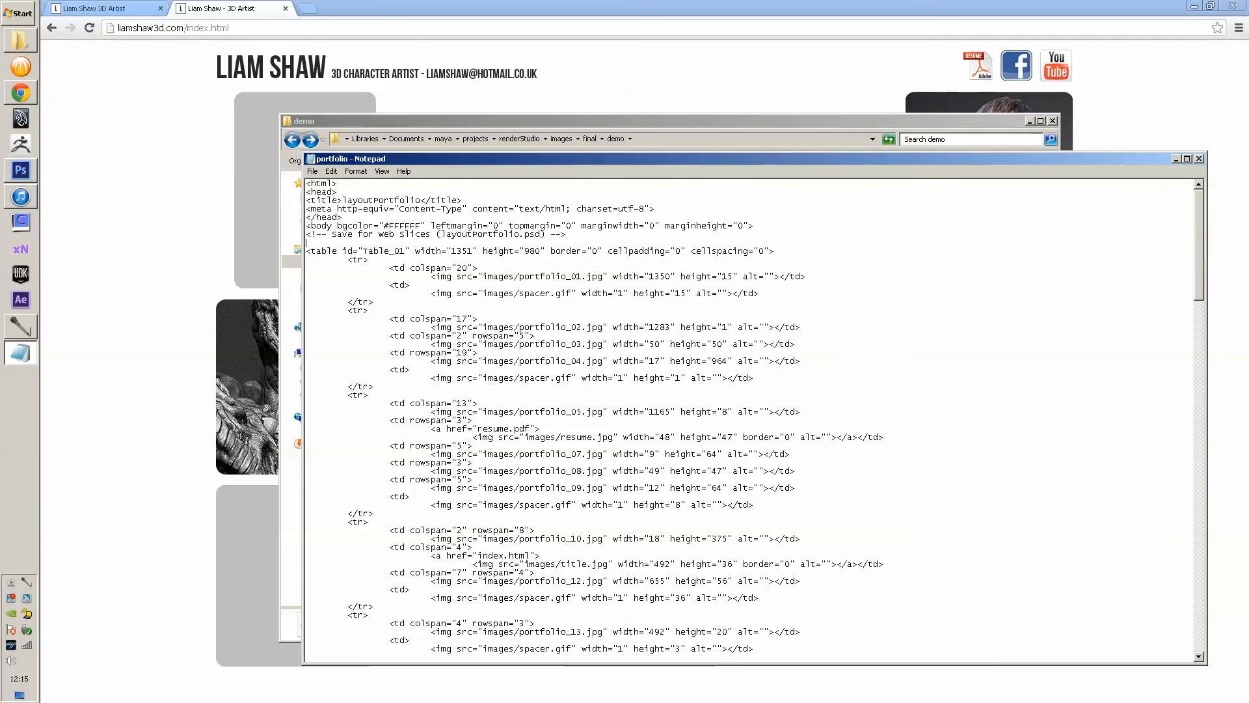
{"action": "type", "text": "<"}
{"action": "type", "text": "center>"}
- Add a </center> tag on a new line after </table>
{"action": "scroll", "coordinate": [754, 416], "scroll_direction": "down", "scroll_amount": 20}
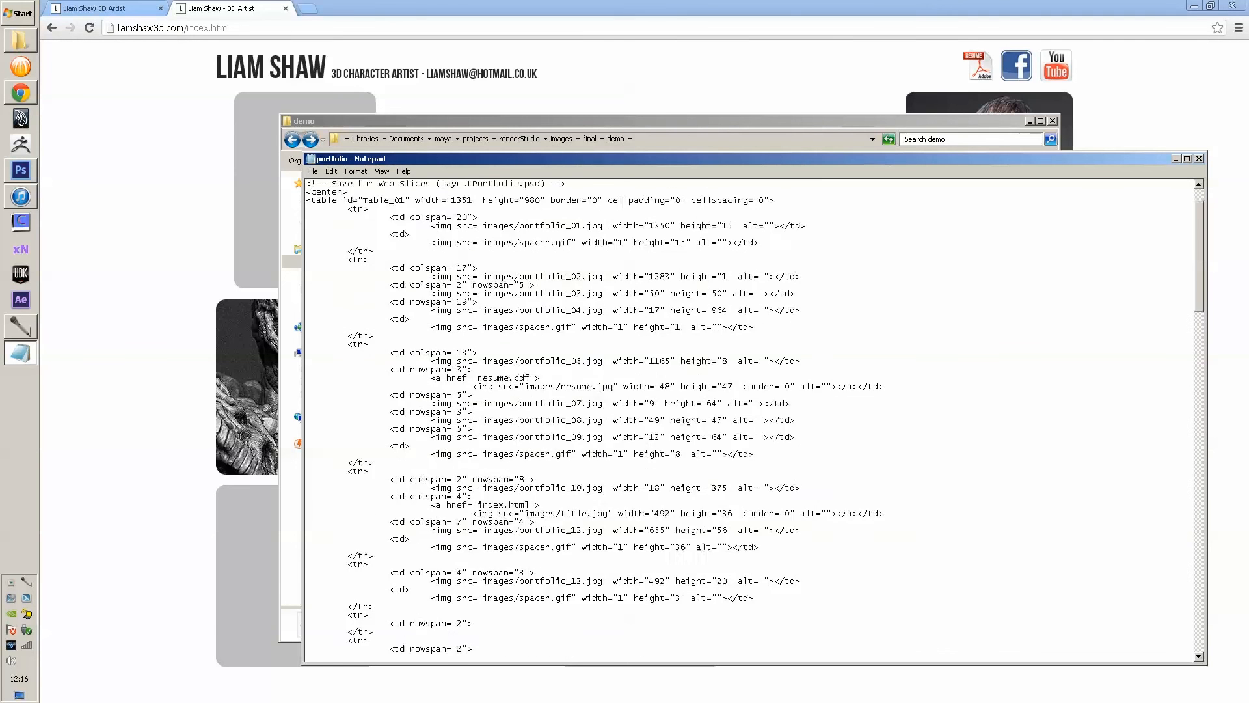
{"action": "scroll", "coordinate": [755, 416], "scroll_direction": "down", "scroll_amount": 14}
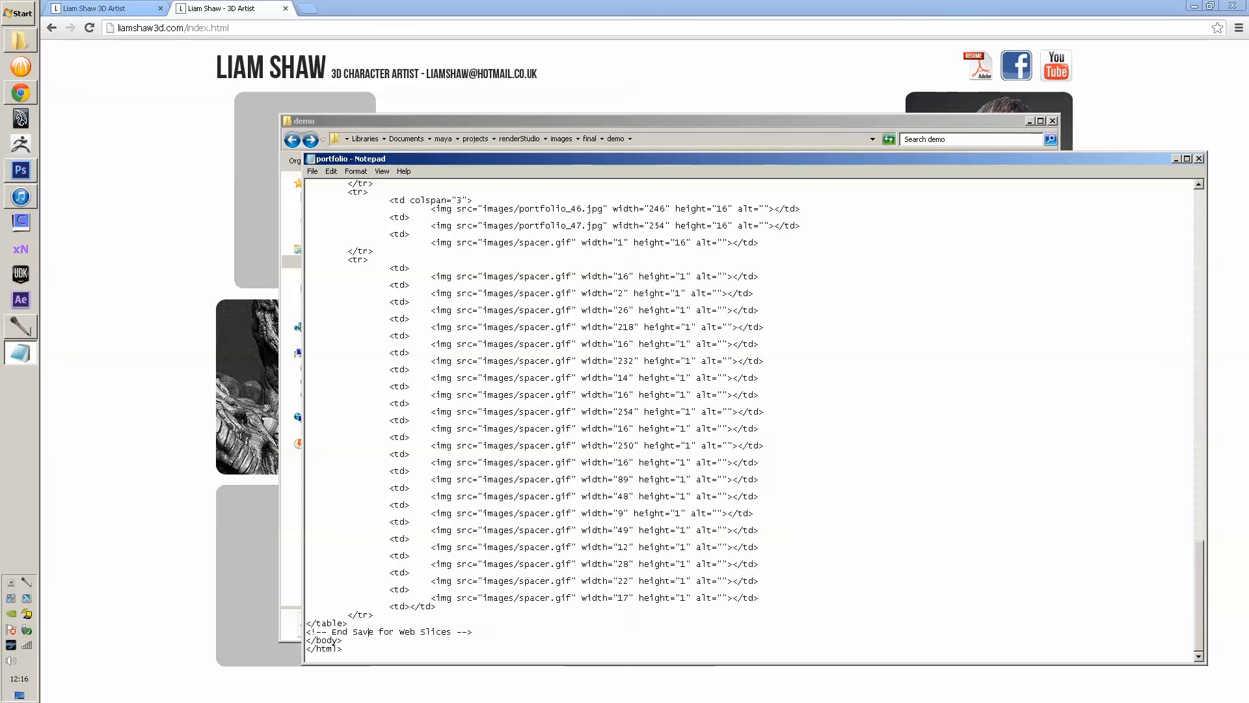
{"action": "key", "text": "Return"}
{"action": "type", "text": "<"}
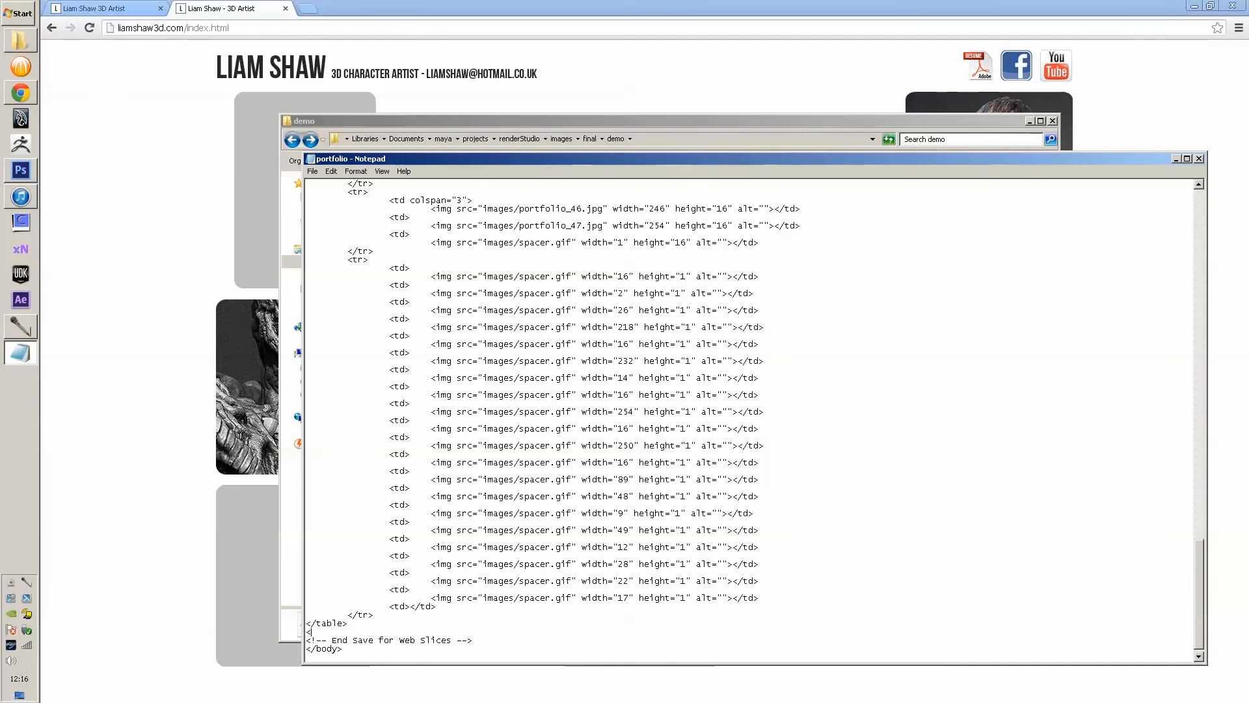
{"action": "type", "text": "/center>"}
- Save the edited portfolio HTML and close Notepad
{"action": "key", "text": "alt+f"}
{"action": "key", "text": "Down"}
{"action": "key", "text": "Down"}
{"action": "key", "text": "Return"}
{"action": "key", "text": "alt+F4"}
{"action": "right_click", "coordinate": [448, 233]}
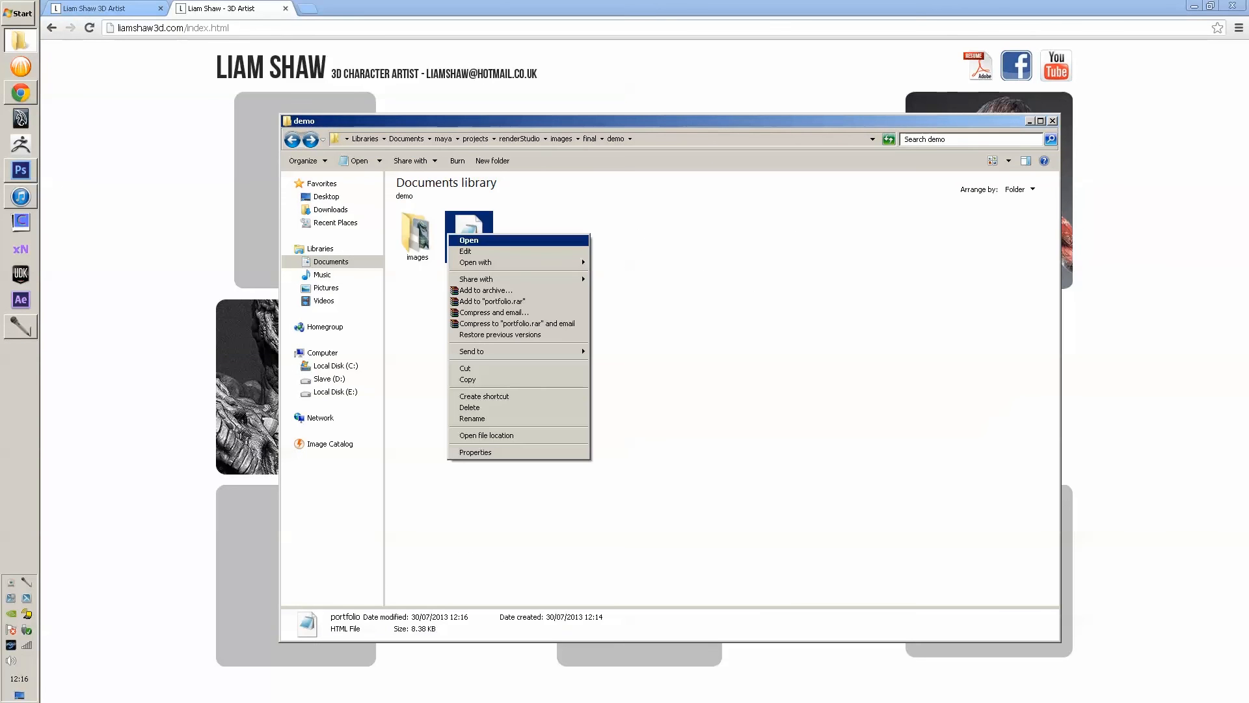
- Reopen portfolio.html in Chrome to confirm it is centred, close it, and open a new tab
{"action": "mouse_move", "coordinate": [476, 262]}
{"action": "left_click", "coordinate": [624, 263]}
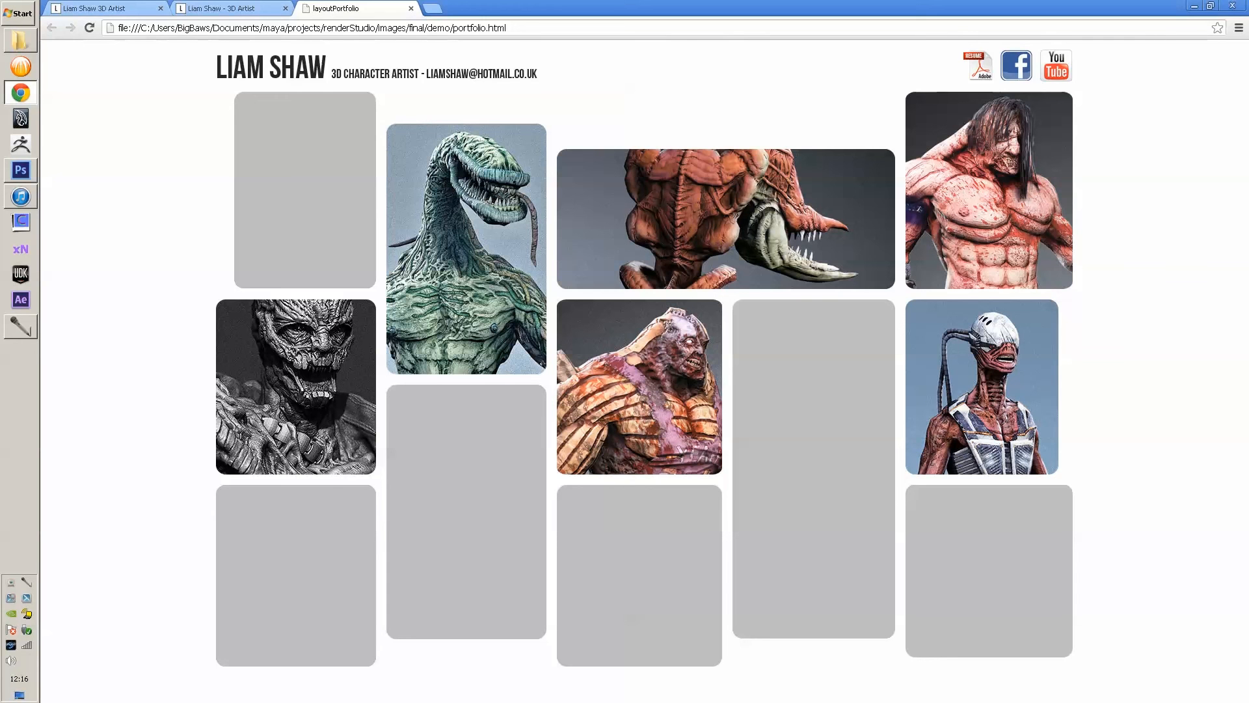
{"action": "left_click", "coordinate": [410, 9]}
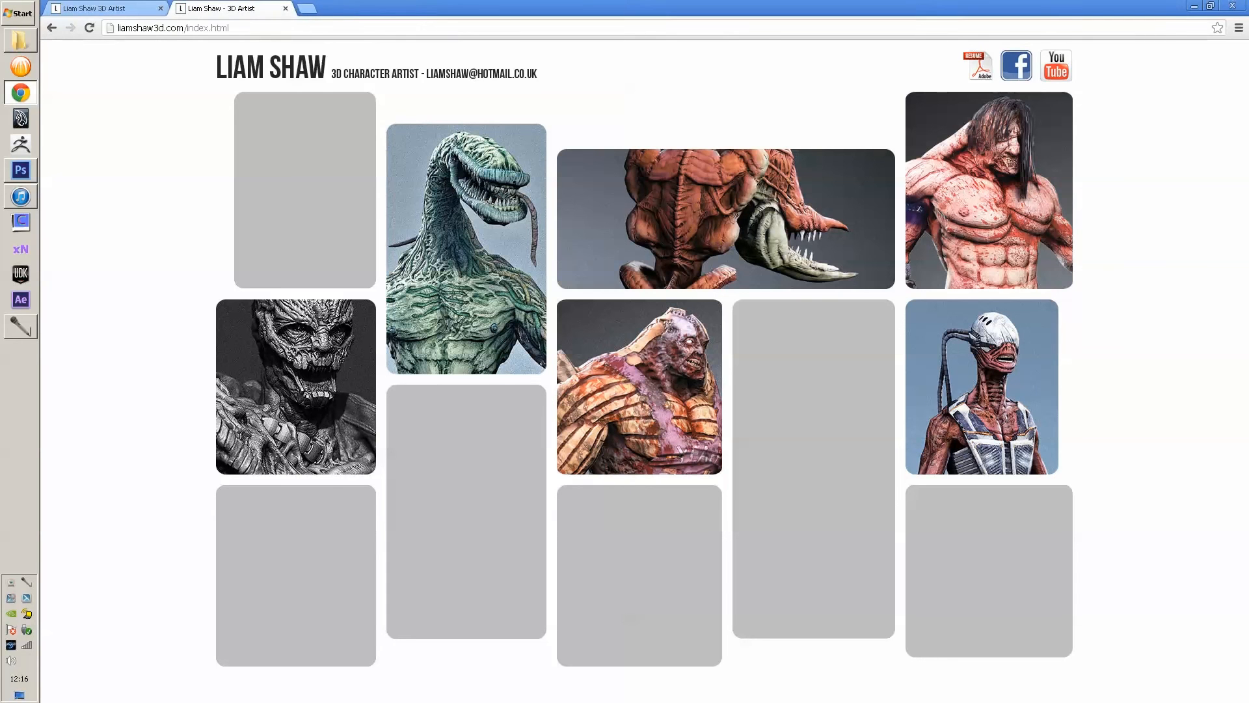
{"action": "key", "text": "ctrl+t"}
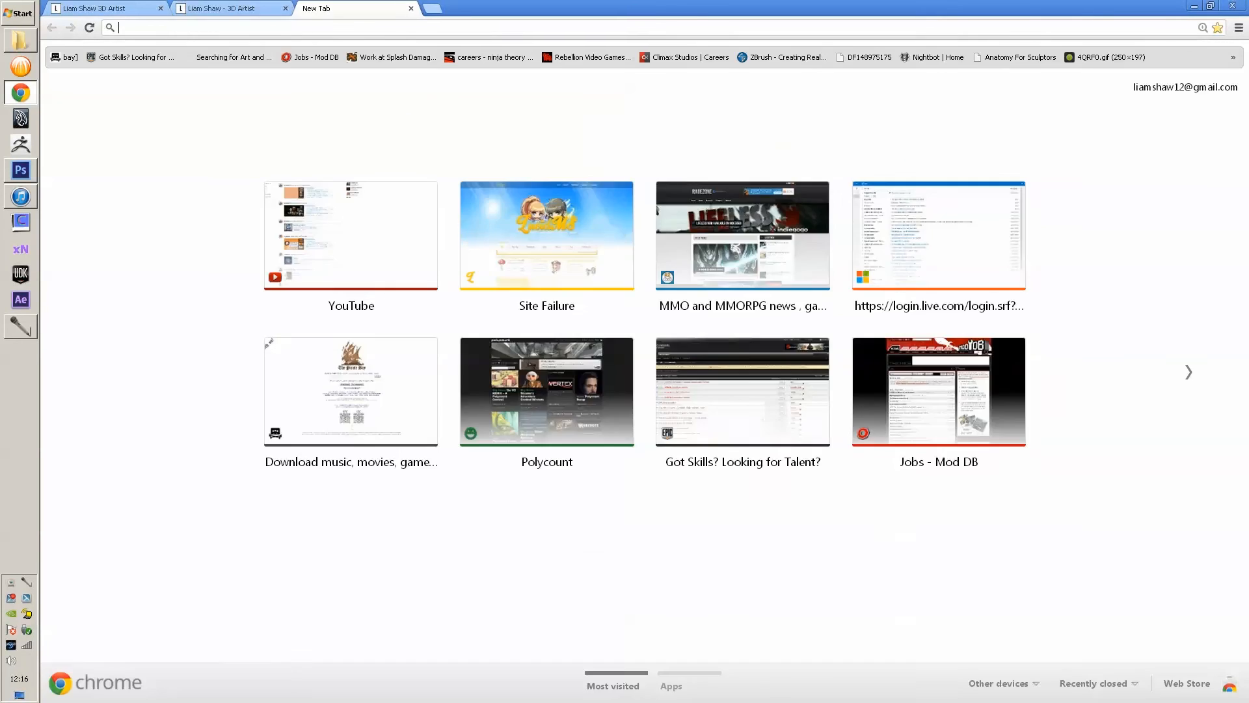
- Go to one.com, log in to the control panel with the account credentials, and open Web File Manager
{"action": "type", "text": "one.com"}
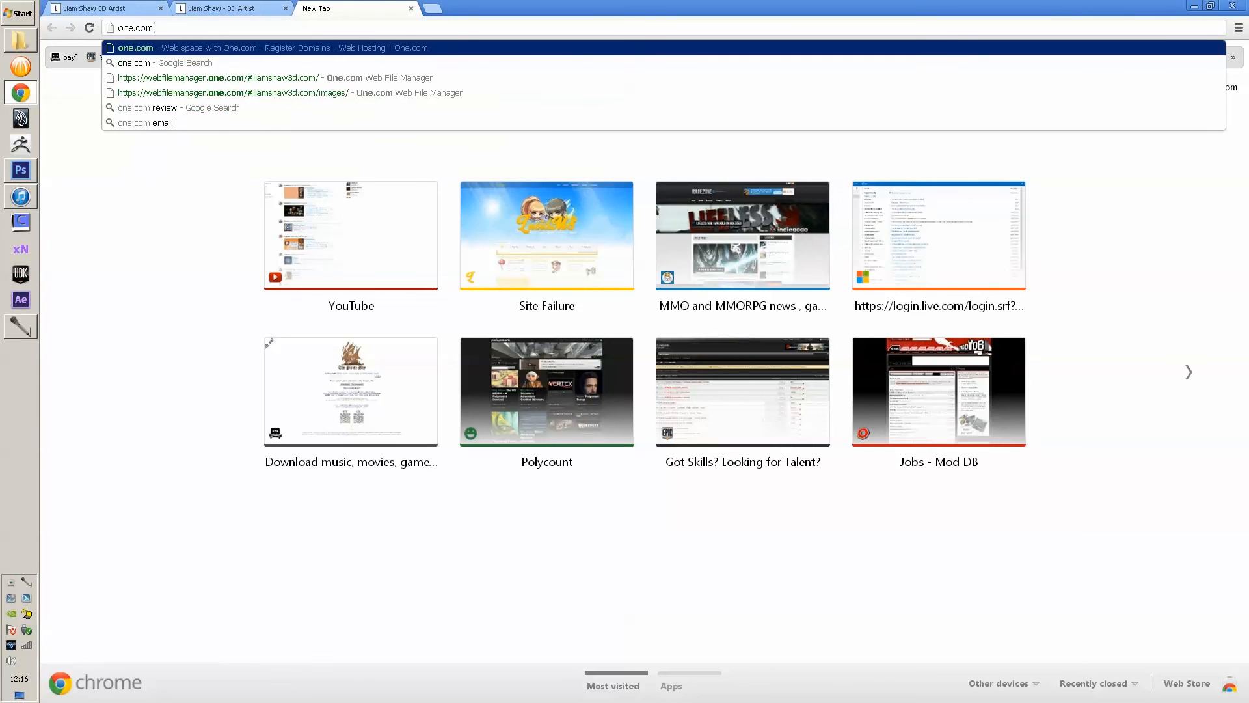
{"action": "key", "text": "Return"}
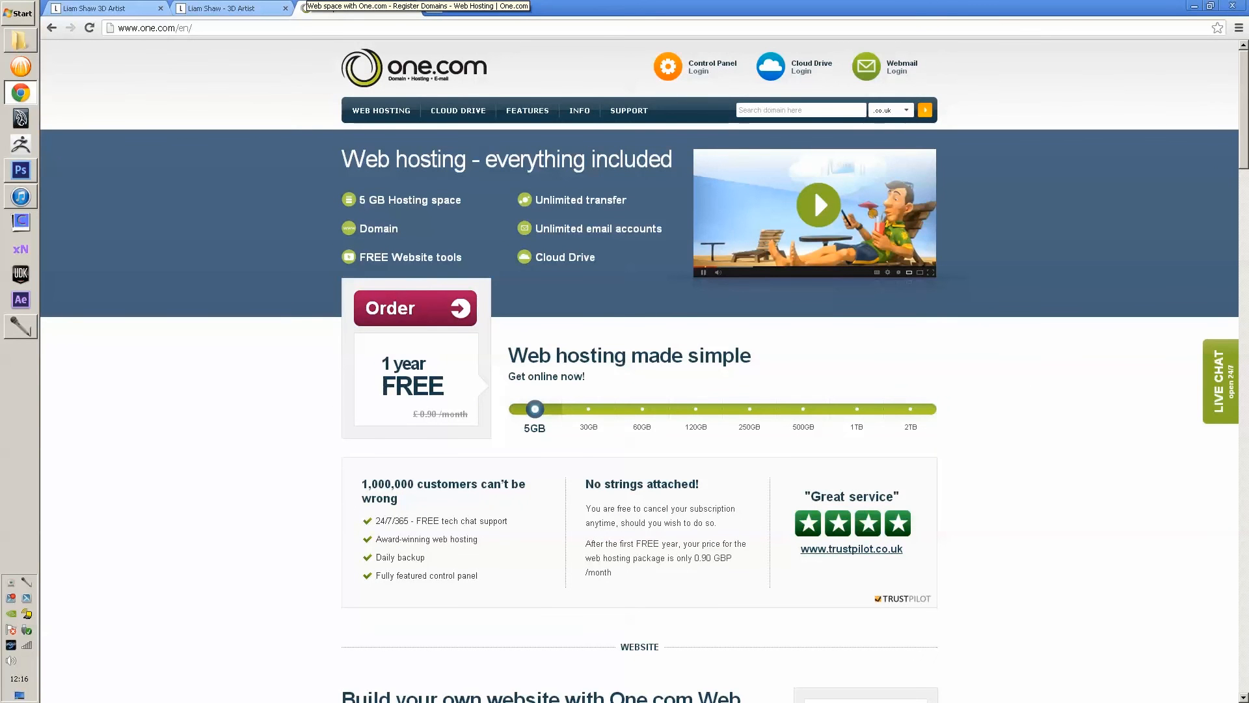
{"action": "left_click", "coordinate": [674, 66]}
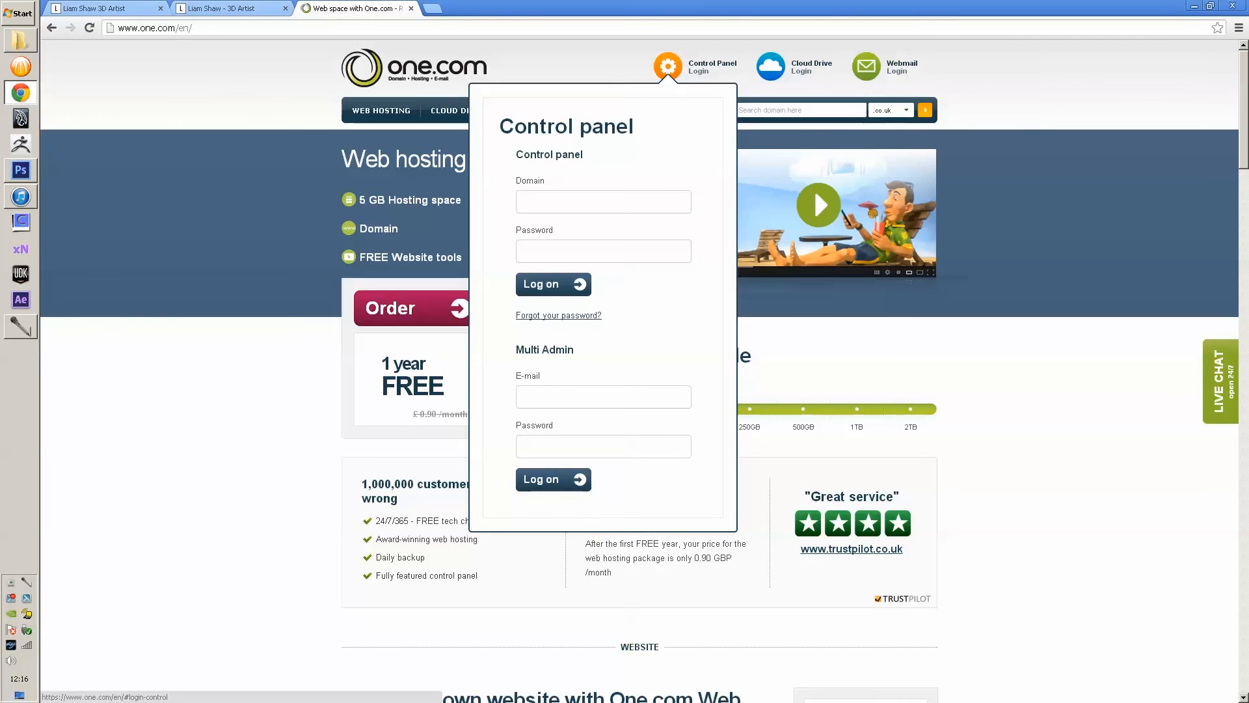
{"action": "type", "text": "liam"}
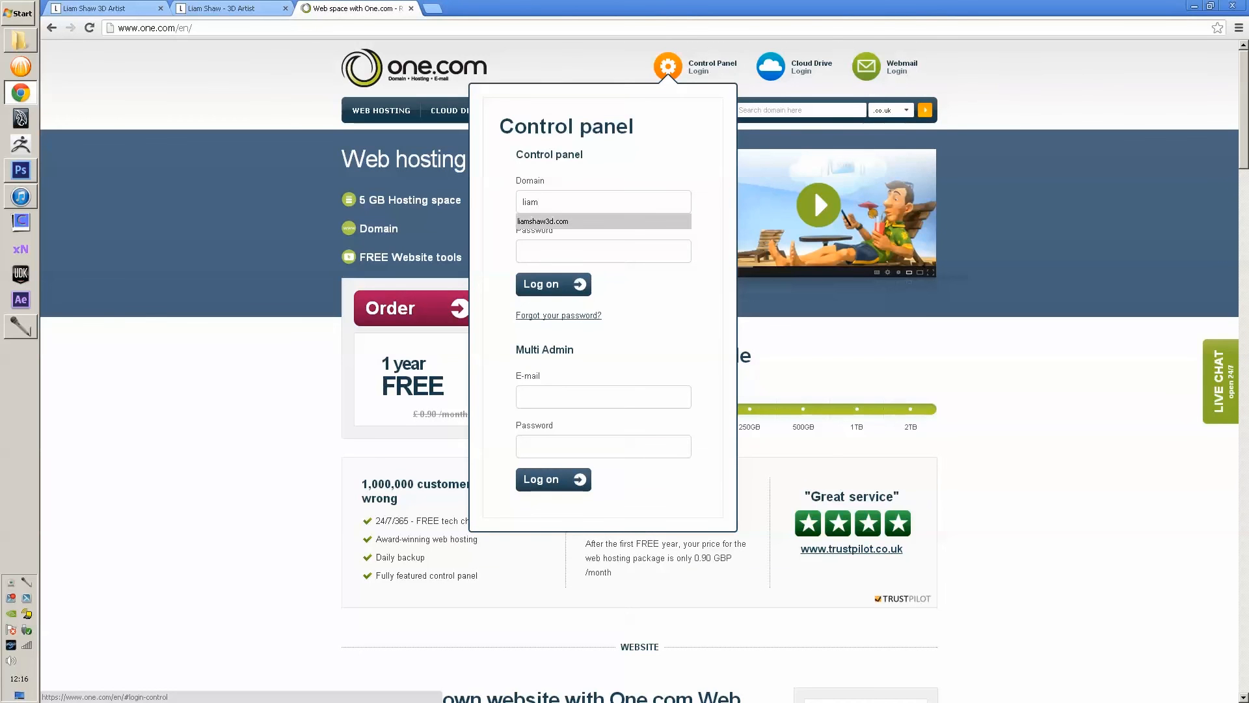
{"action": "key", "text": "Tab"}
{"action": "type", "text": "*********"}
{"action": "key", "text": "Return"}
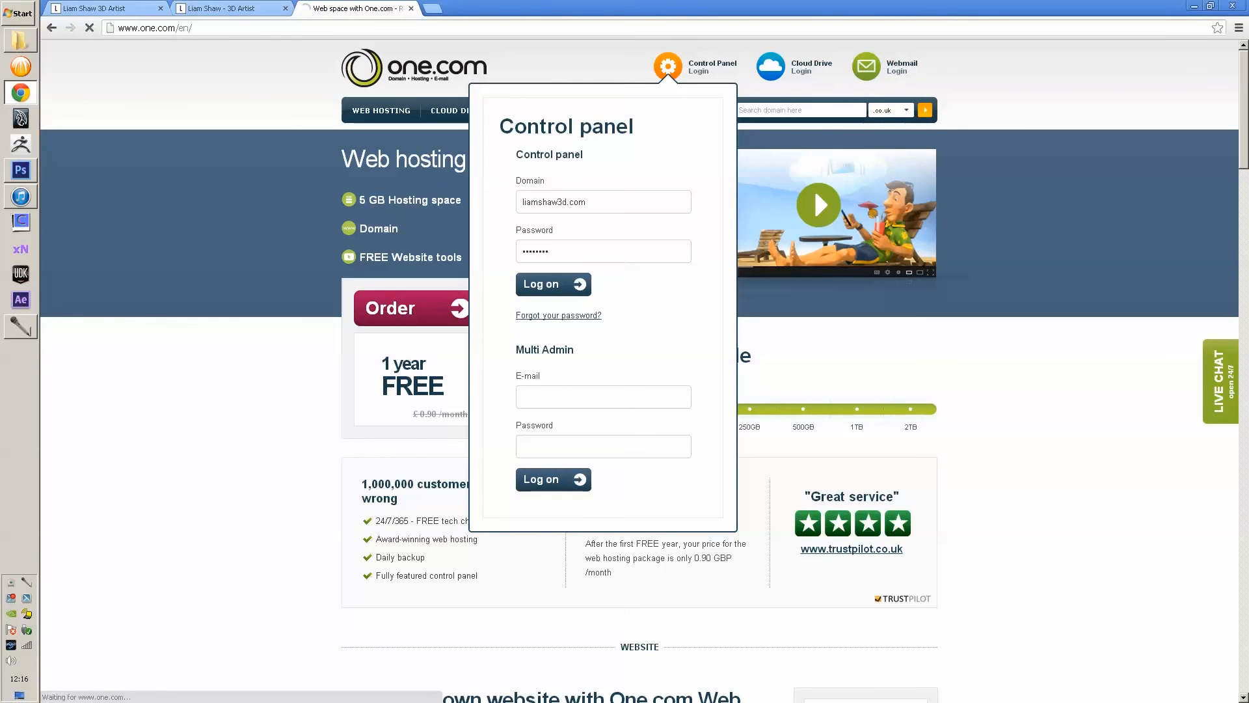
{"action": "scroll", "coordinate": [639, 416], "scroll_direction": "down", "scroll_amount": 2}
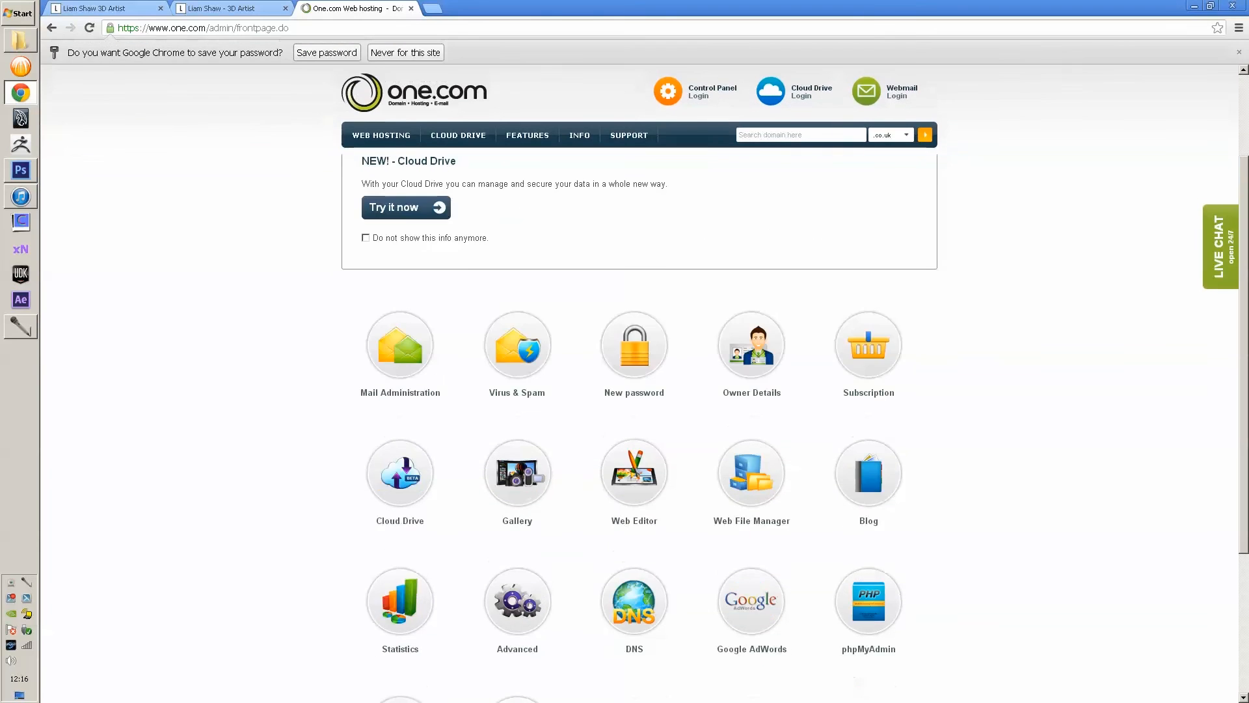
{"action": "left_click", "coordinate": [751, 474]}
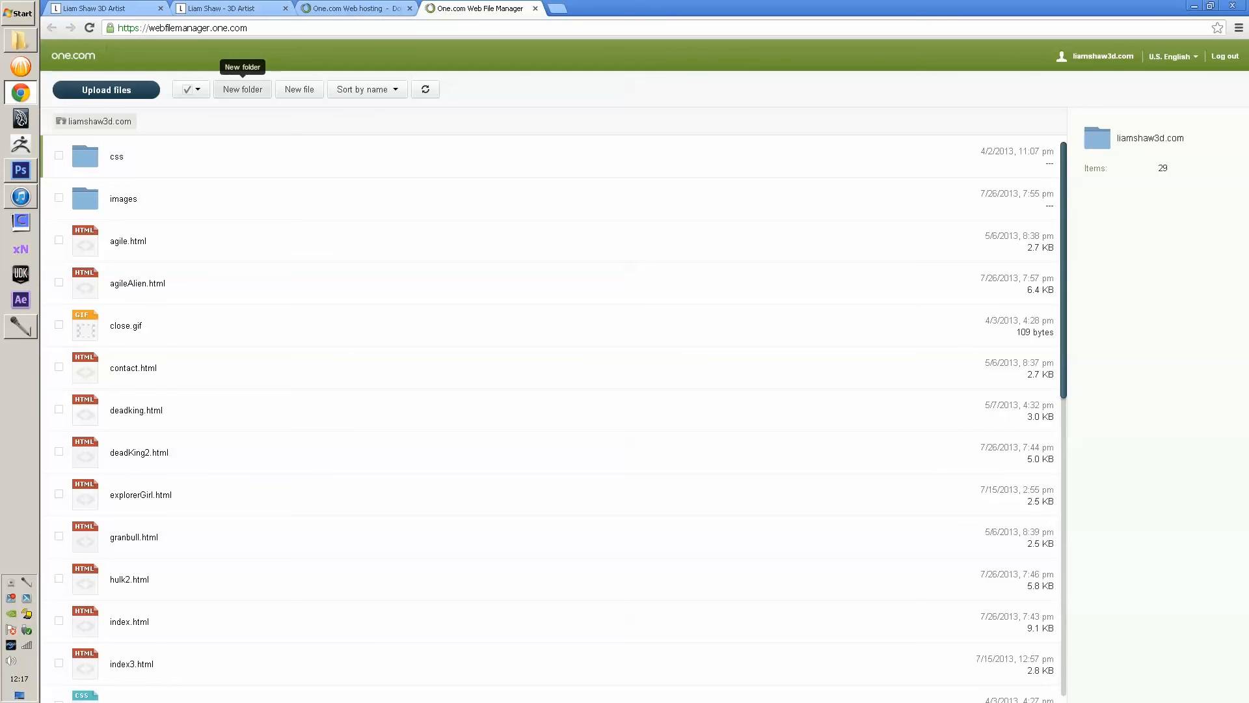
- Create a new file named demobeast.html and open it in the online editor
{"action": "left_click", "coordinate": [300, 90]}
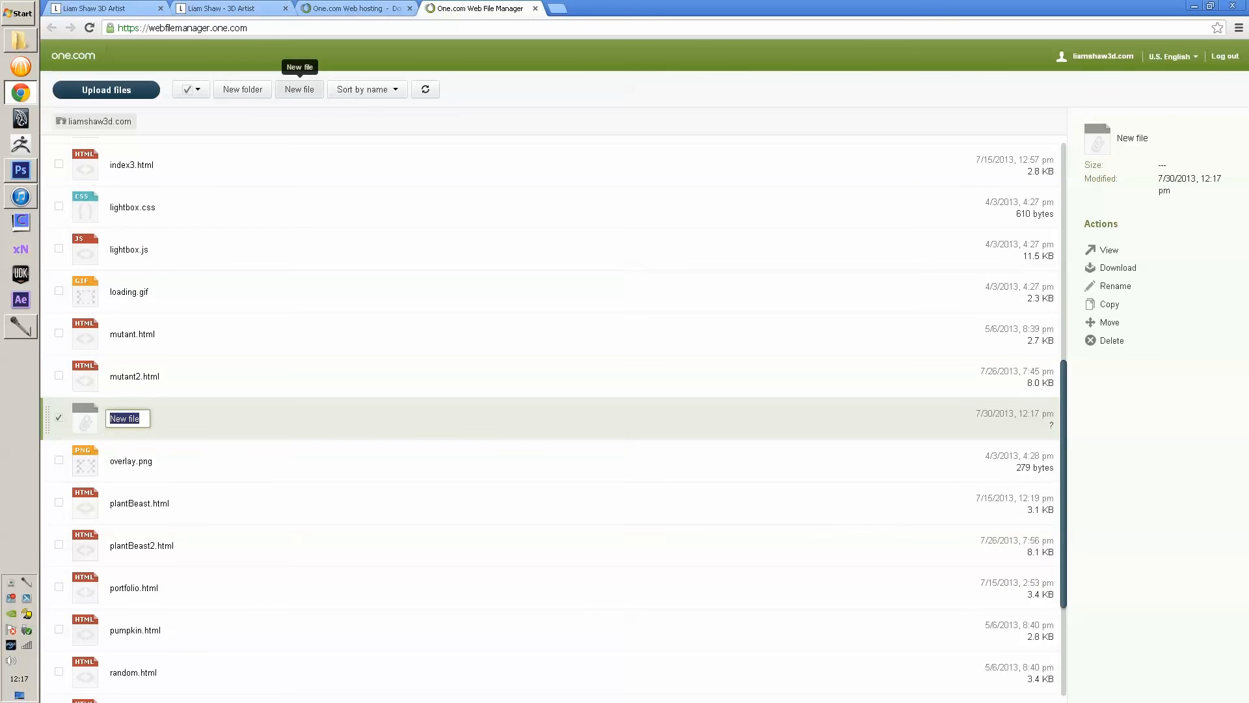
{"action": "type", "text": "demobeast.html"}
{"action": "key", "text": "Return"}
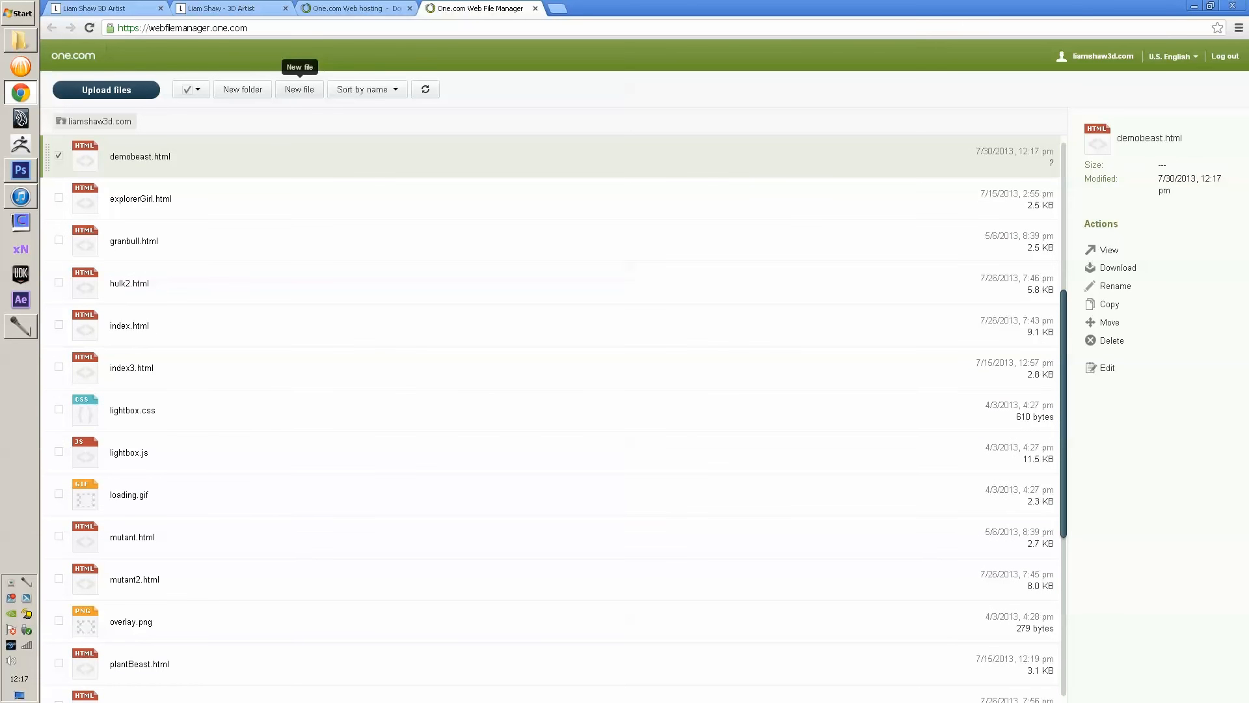
{"action": "left_click", "coordinate": [1107, 368]}
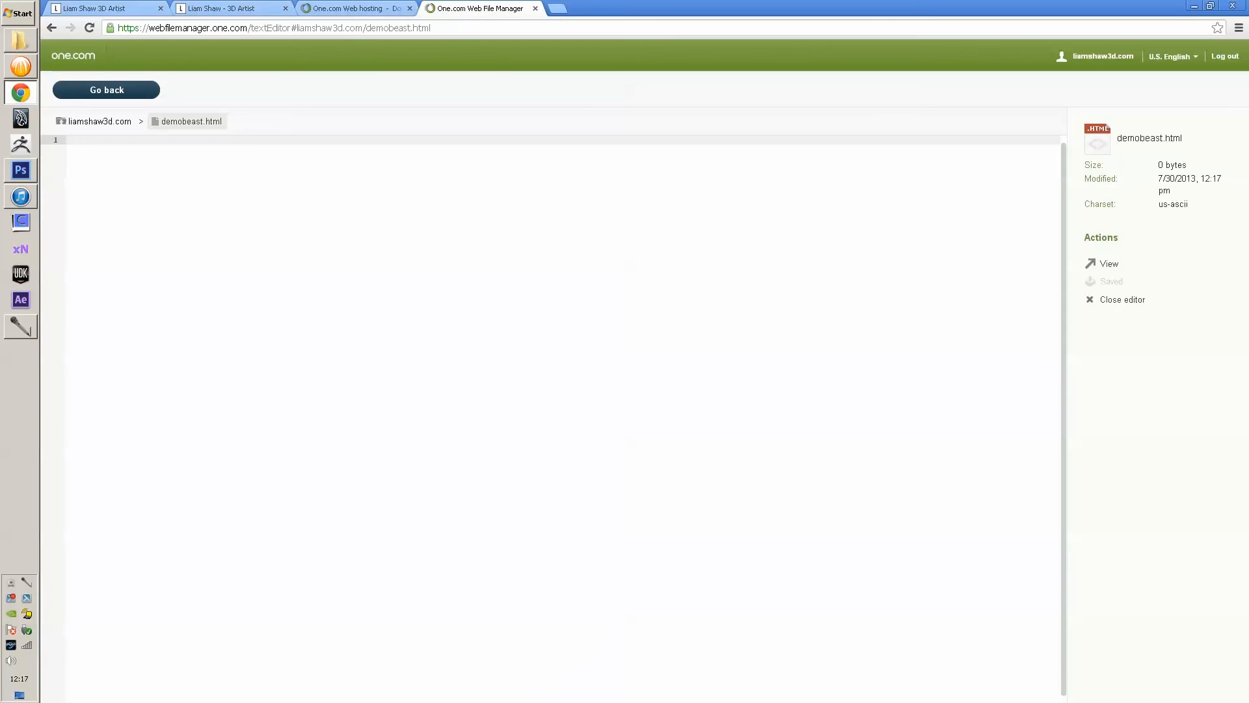
- Copy all the portfolio.html code from Notepad and paste it into demobeast.html
{"action": "left_click", "coordinate": [20, 40]}
{"action": "key", "text": "Return"}
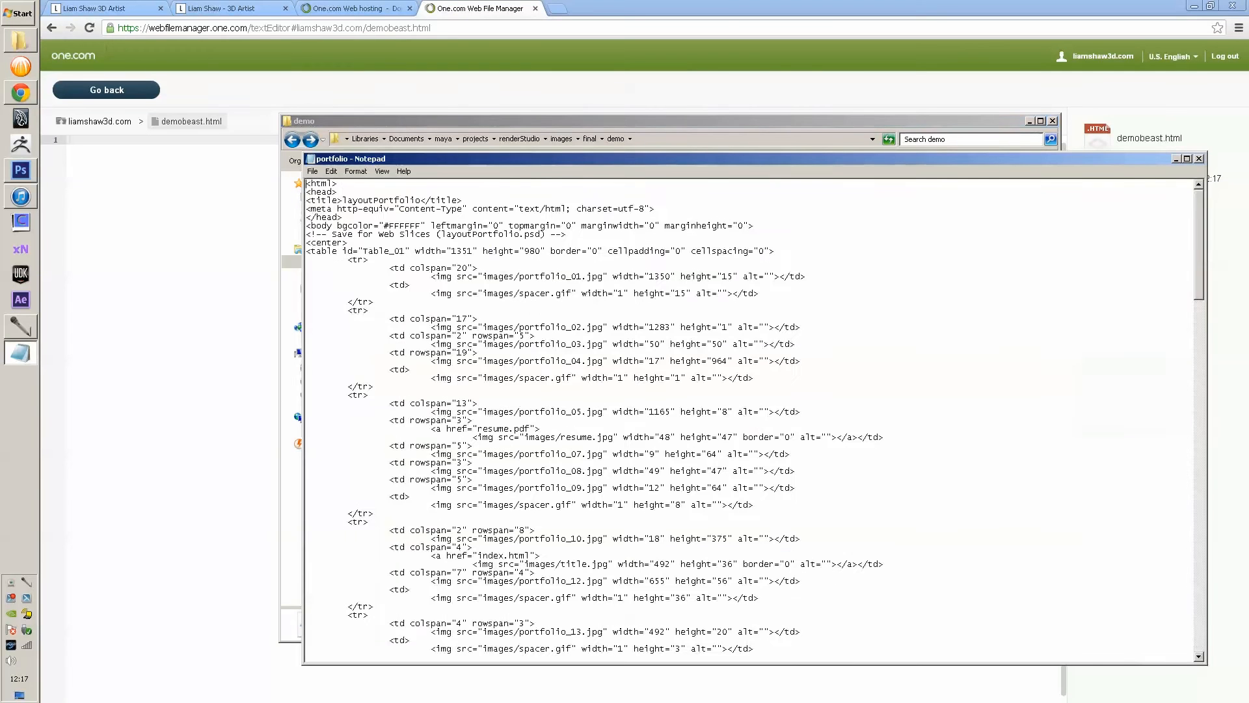
{"action": "key", "text": "ctrl+a"}
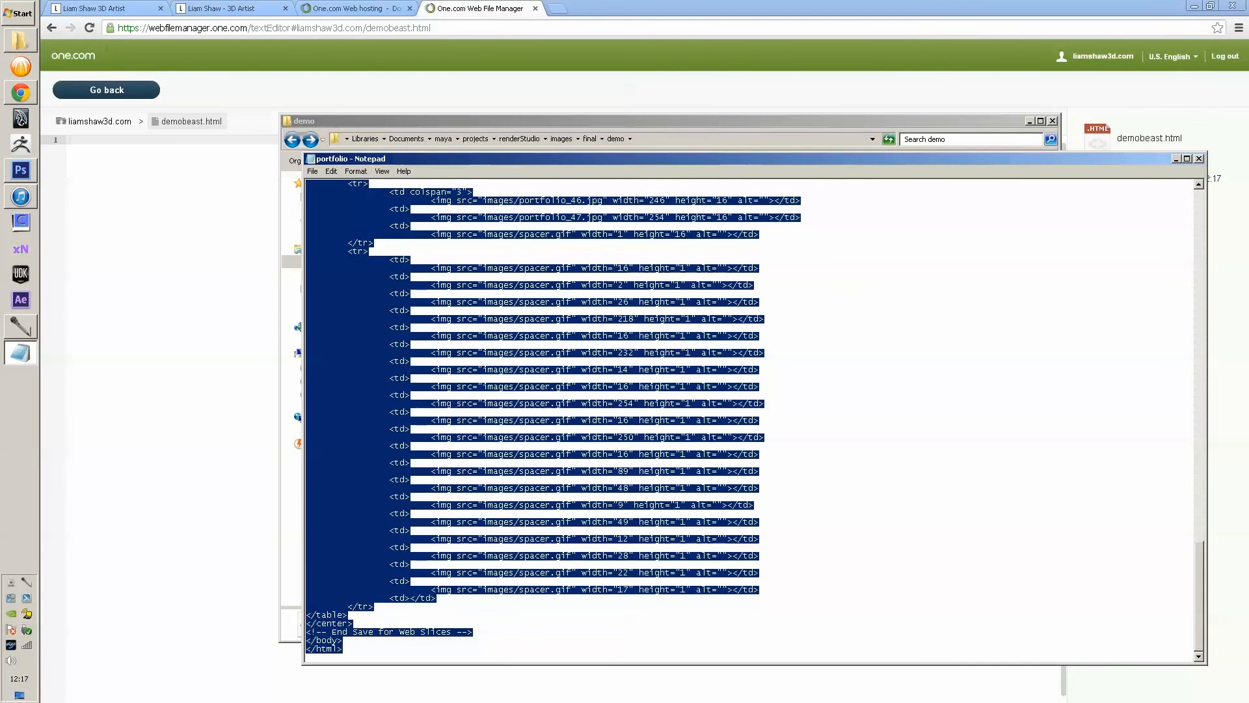
{"action": "left_click", "coordinate": [1199, 159]}
{"action": "left_click", "coordinate": [1030, 121]}
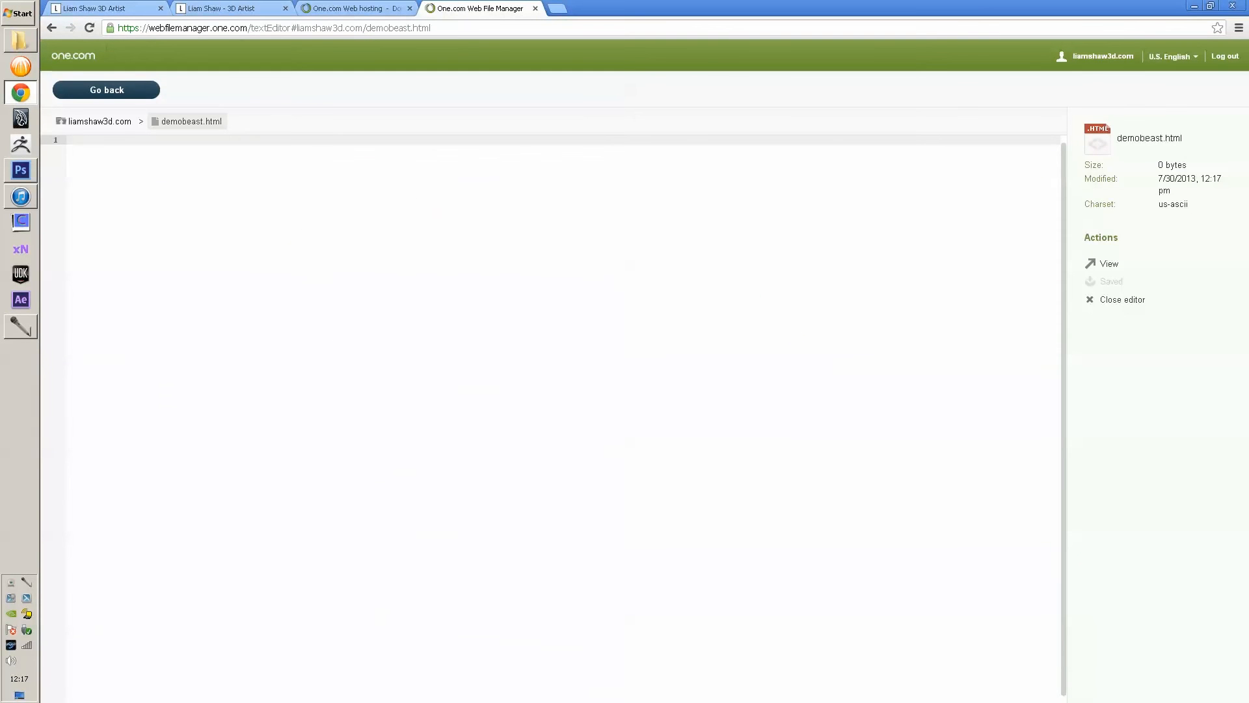
{"action": "key", "text": "ctrl+v"}
{"action": "scroll", "coordinate": [553, 416], "scroll_direction": "up", "scroll_amount": 20}
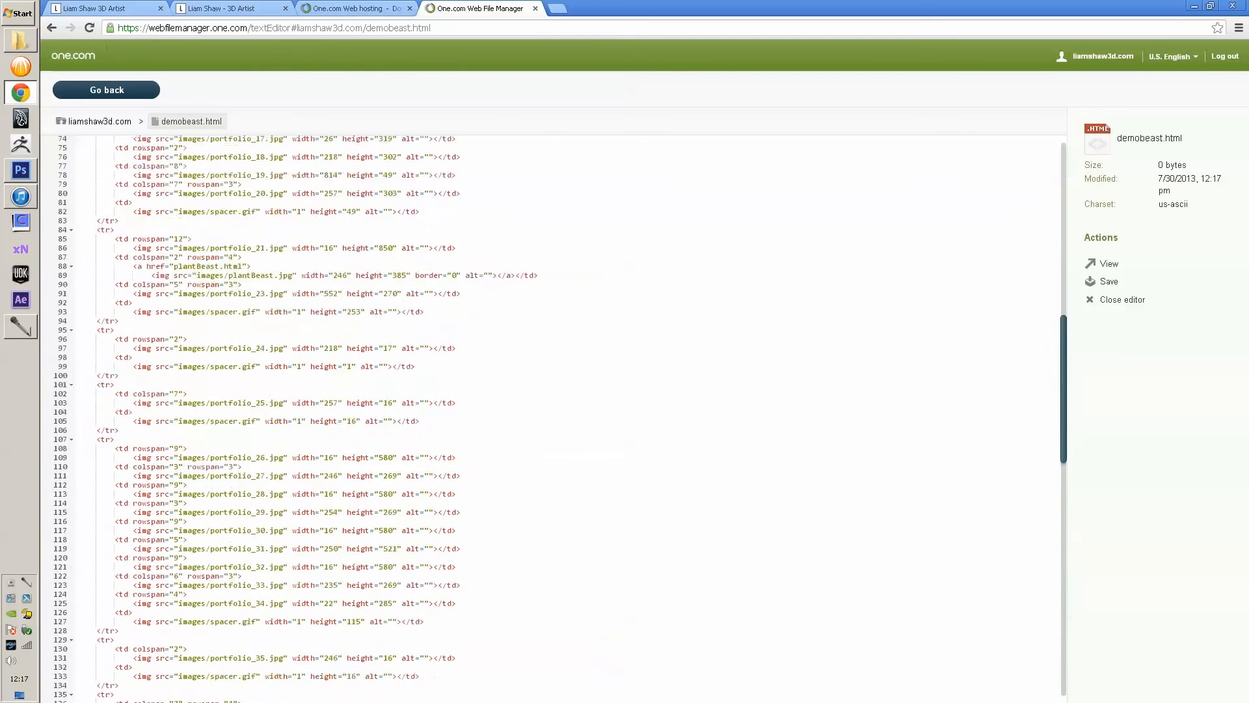
{"action": "scroll", "coordinate": [553, 416], "scroll_direction": "up", "scroll_amount": 20}
{"action": "left_click", "coordinate": [20, 40]}
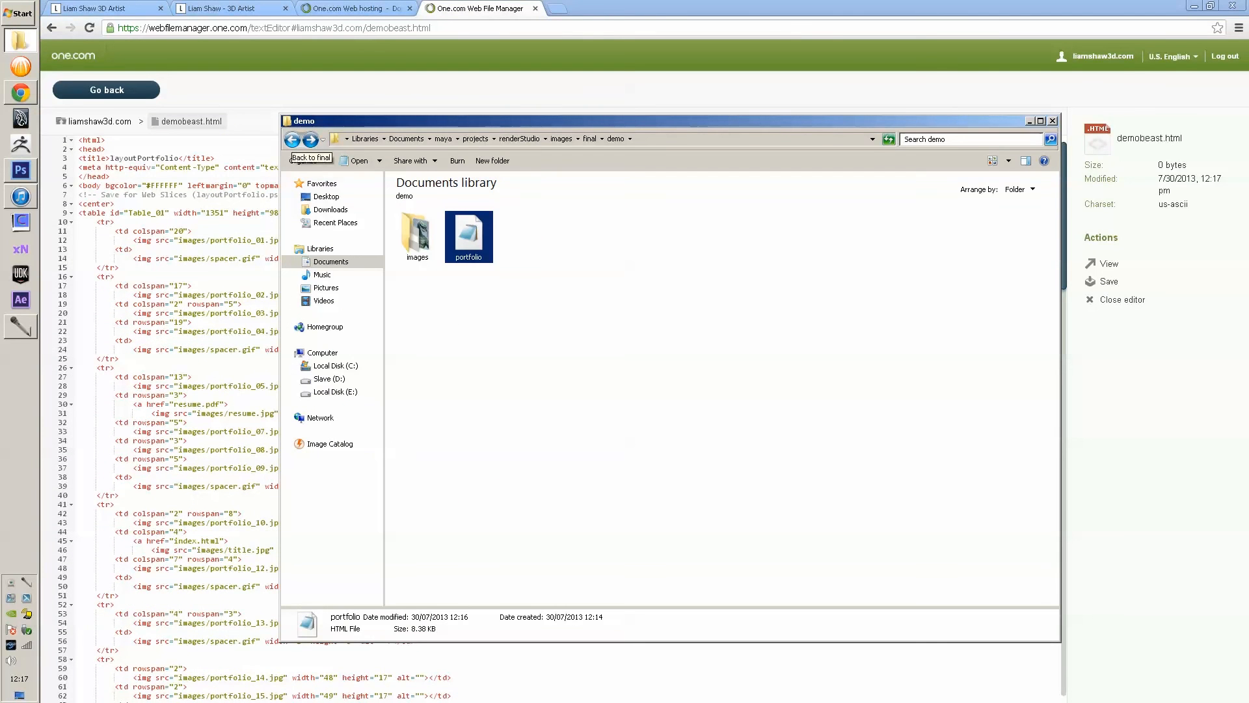
- Open layoutPortfolio from Documents > newLayout in Notepad and copy all its code
{"action": "left_click", "coordinate": [292, 139]}
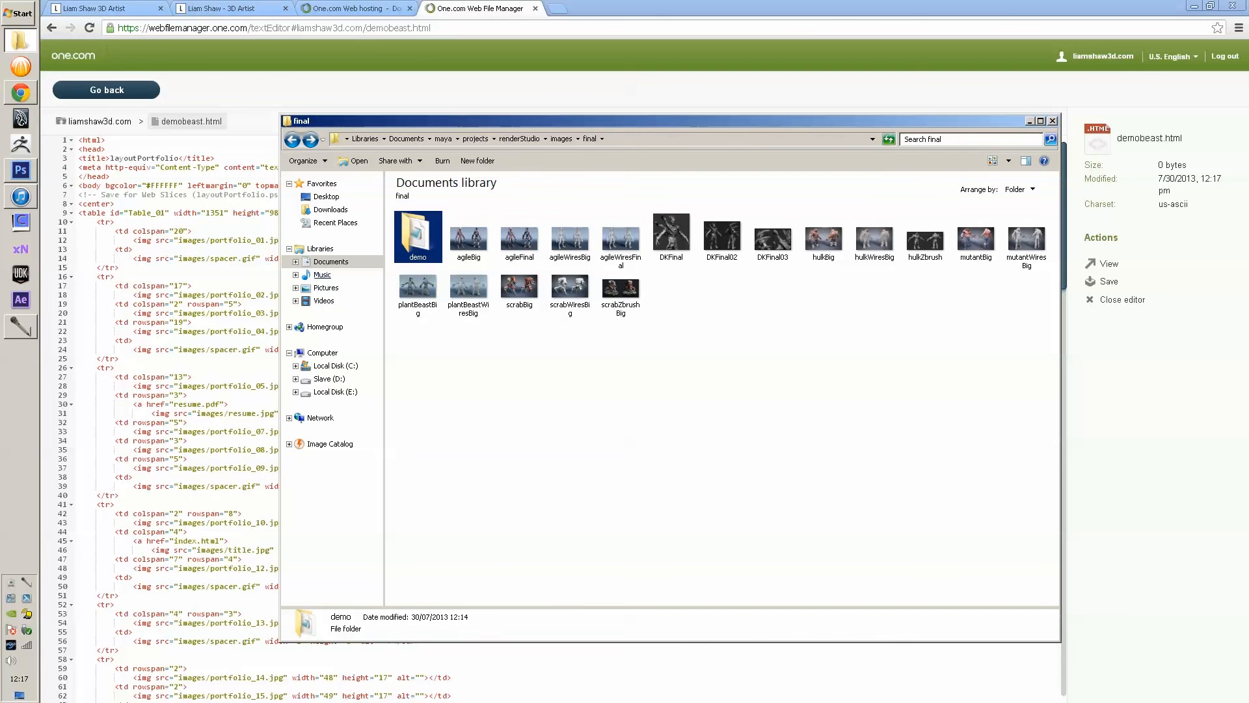
{"action": "left_click", "coordinate": [331, 261]}
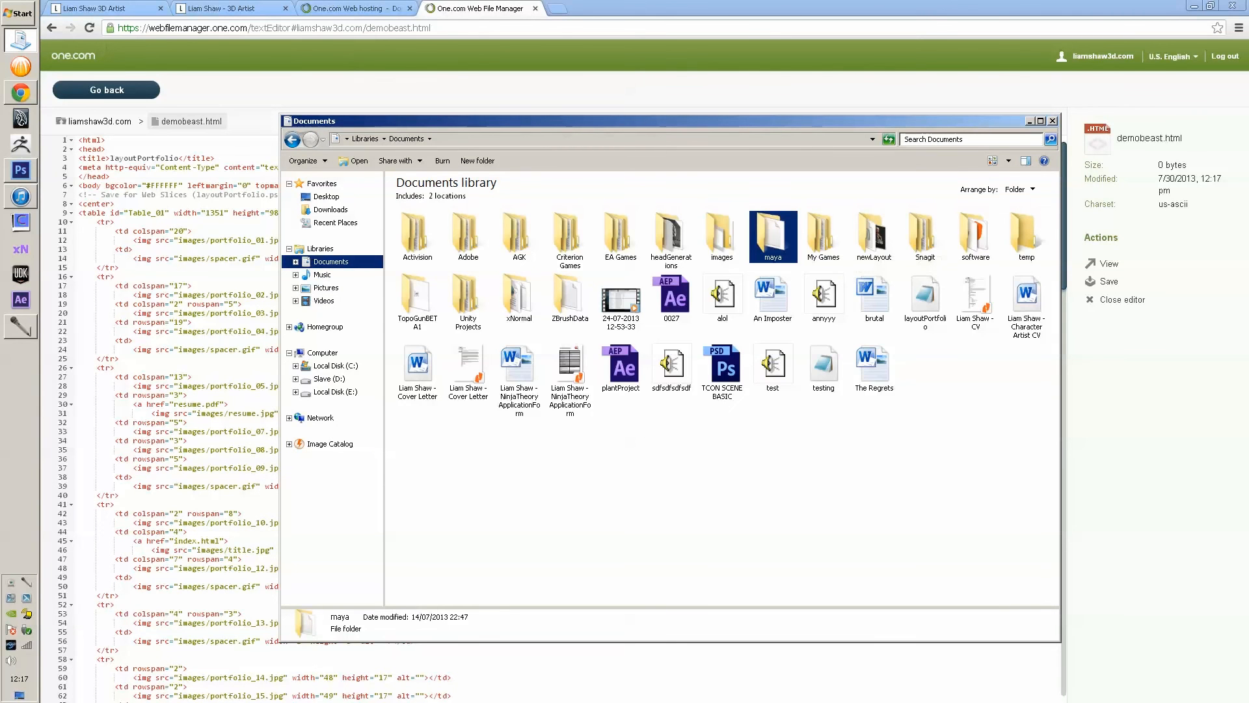
{"action": "double_click", "coordinate": [823, 236]}
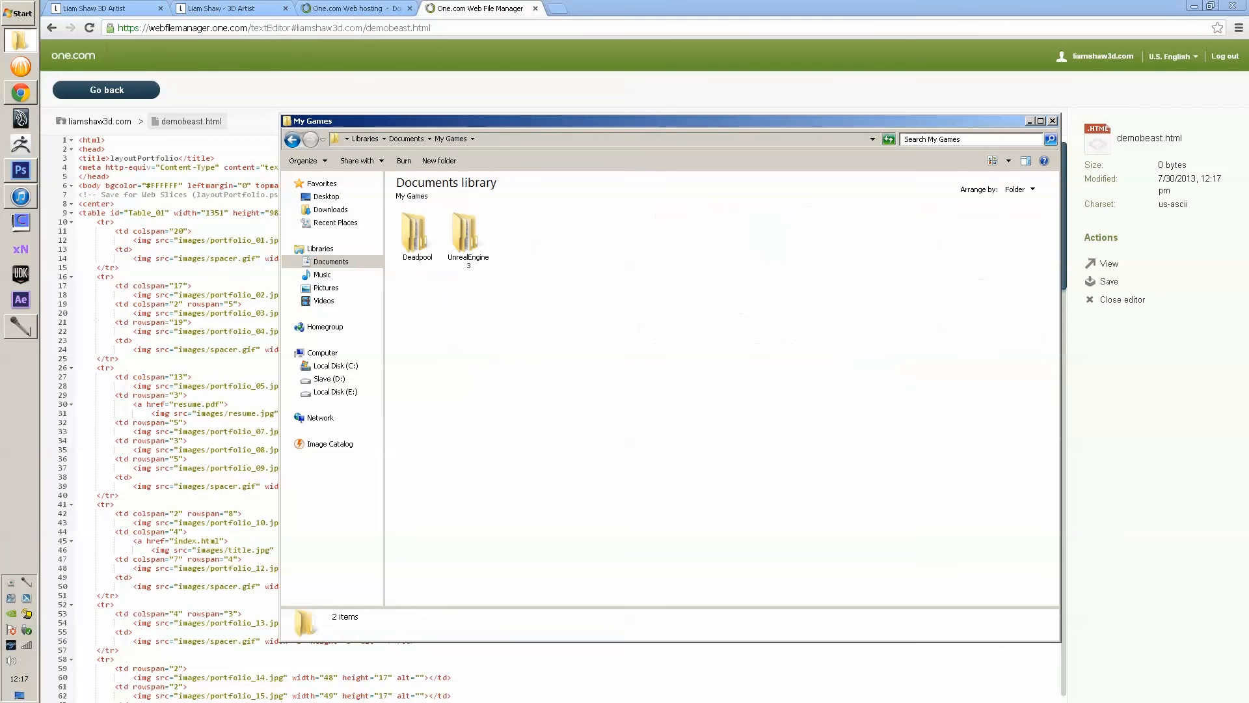
{"action": "left_click", "coordinate": [292, 139]}
{"action": "double_click", "coordinate": [874, 234]}
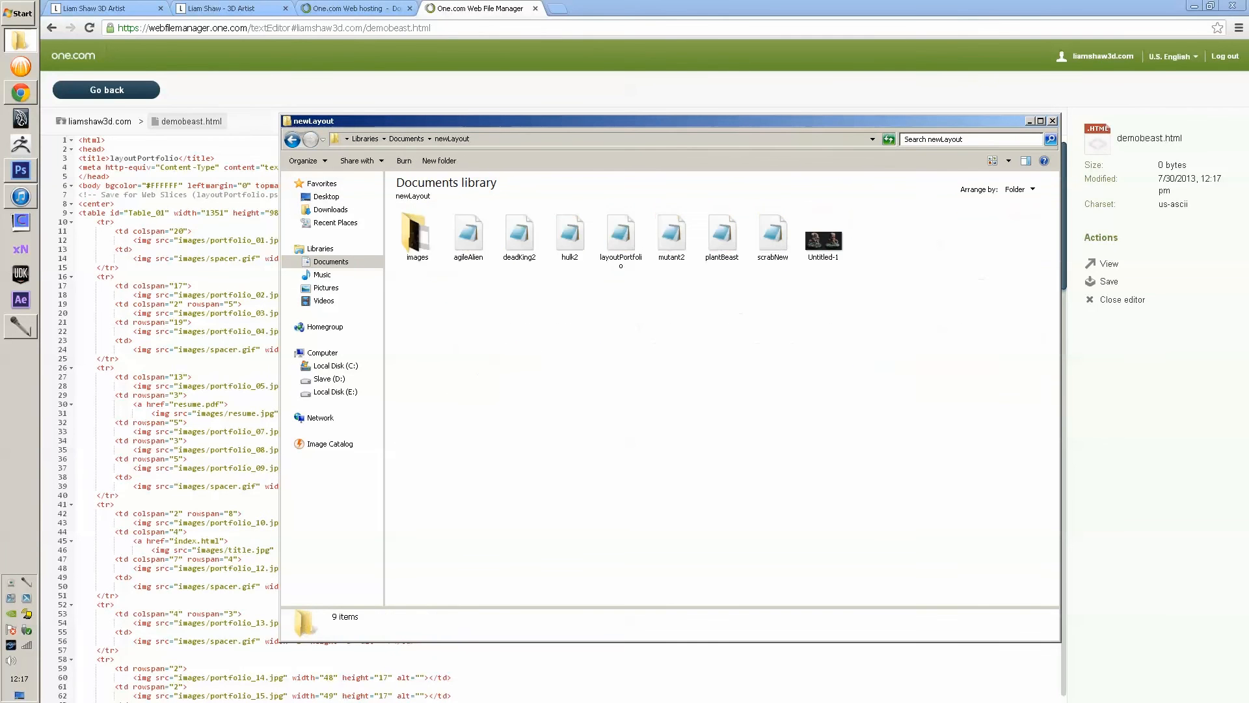
{"action": "double_click", "coordinate": [620, 234]}
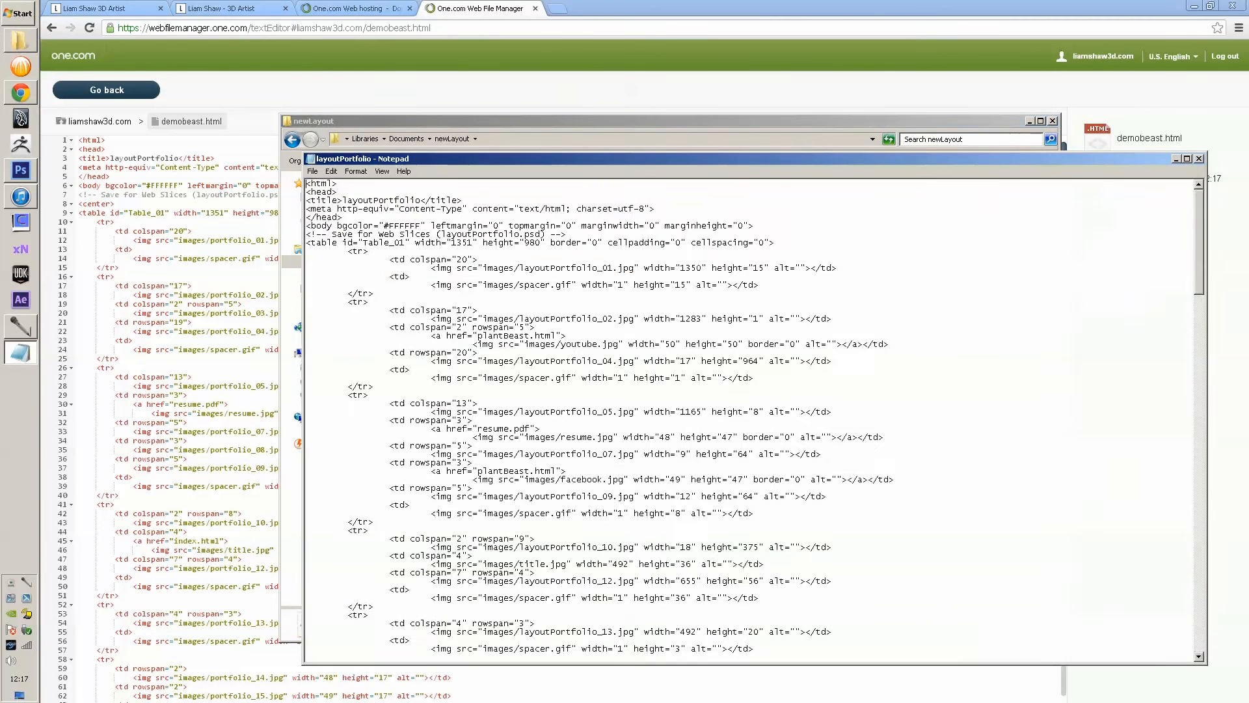
{"action": "key", "text": "ctrl+a"}
- Close Notepad and replace demobeast.html's code in the online editor with the copied HTML
{"action": "left_click", "coordinate": [1199, 159]}
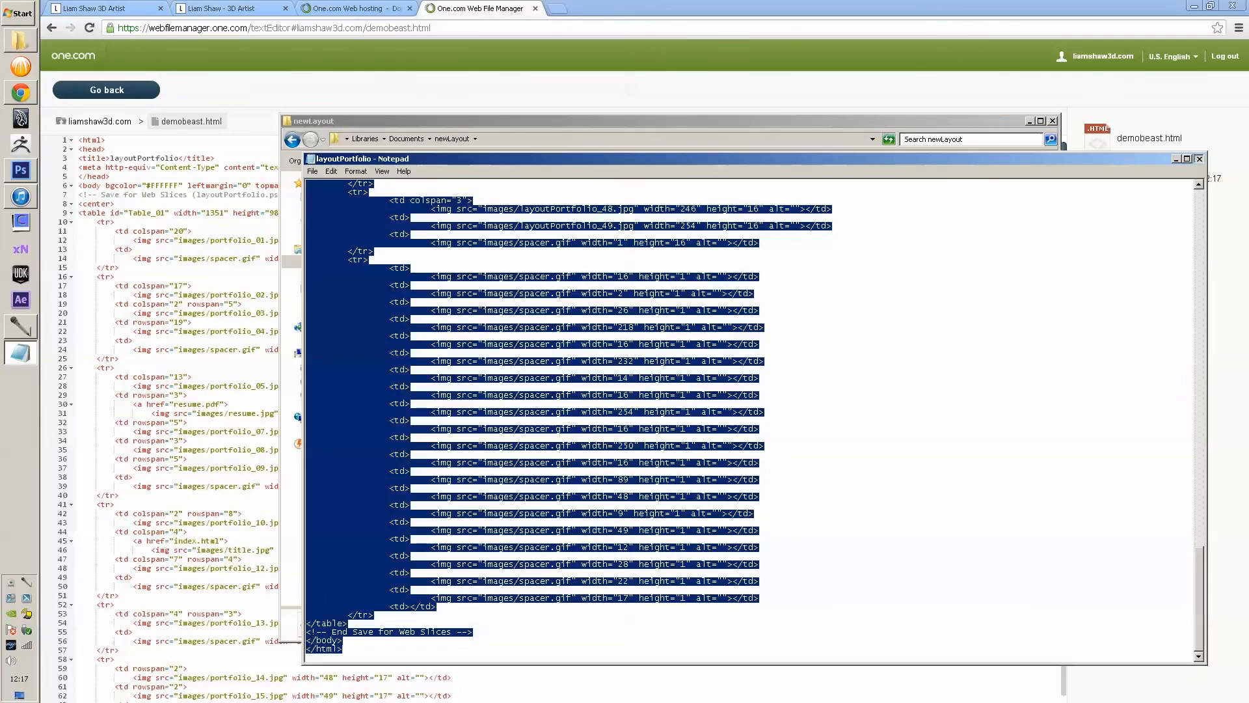
{"action": "left_click", "coordinate": [238, 231]}
{"action": "key", "text": "ctrl+a"}
{"action": "key", "text": "ctrl+v"}
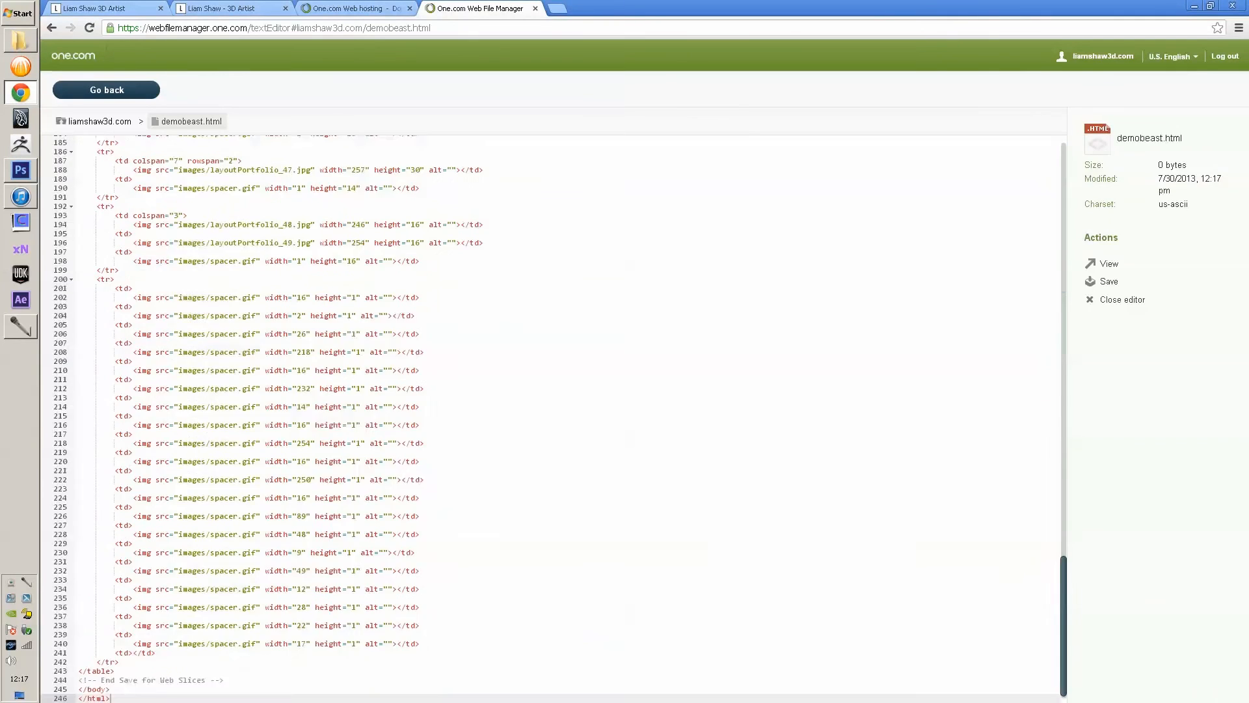
{"action": "scroll", "coordinate": [554, 419], "scroll_direction": "up", "scroll_amount": 10}
{"action": "scroll", "coordinate": [554, 418], "scroll_direction": "up", "scroll_amount": 20}
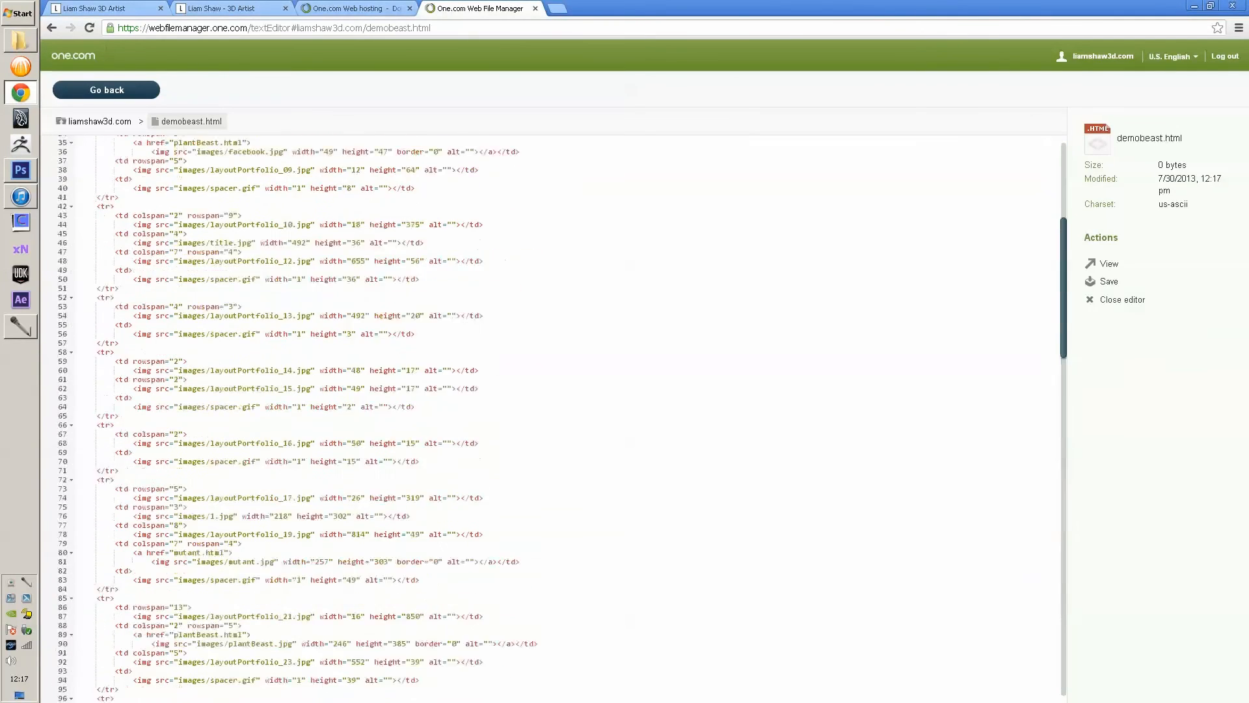
- Save demobeast.html and preview the live page
{"action": "scroll", "coordinate": [555, 418], "scroll_direction": "down", "scroll_amount": 20}
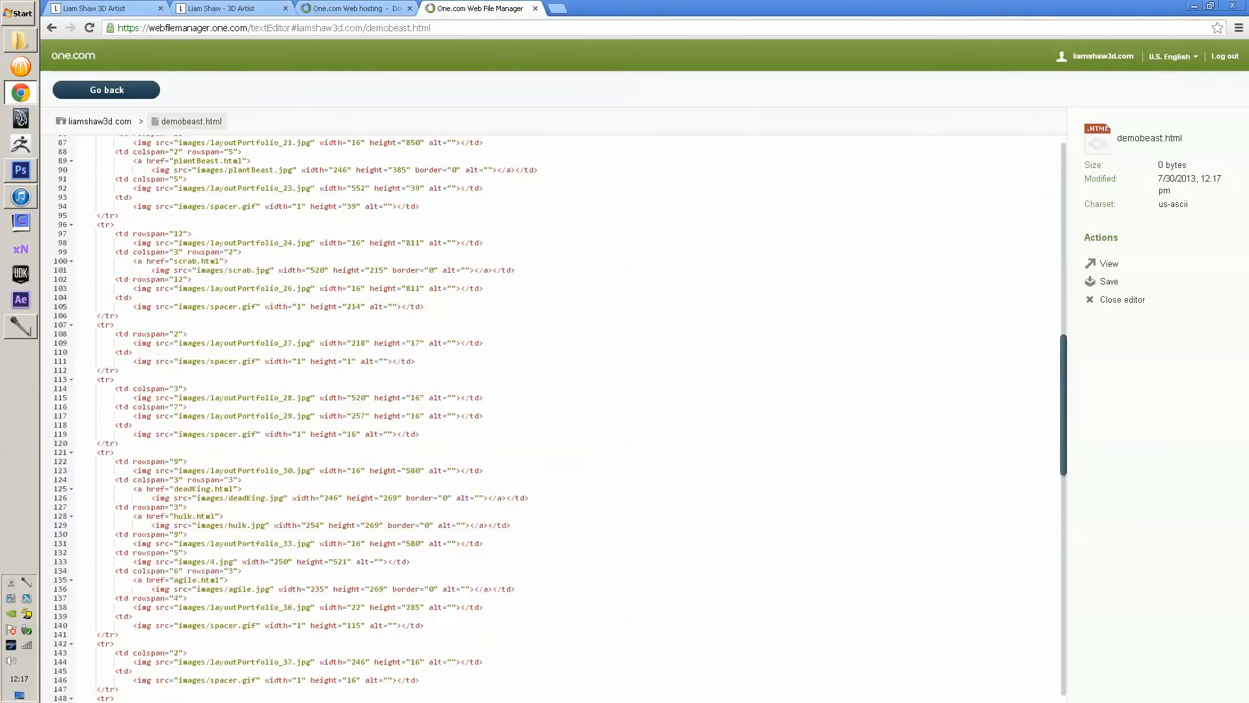
{"action": "left_click", "coordinate": [1108, 281]}
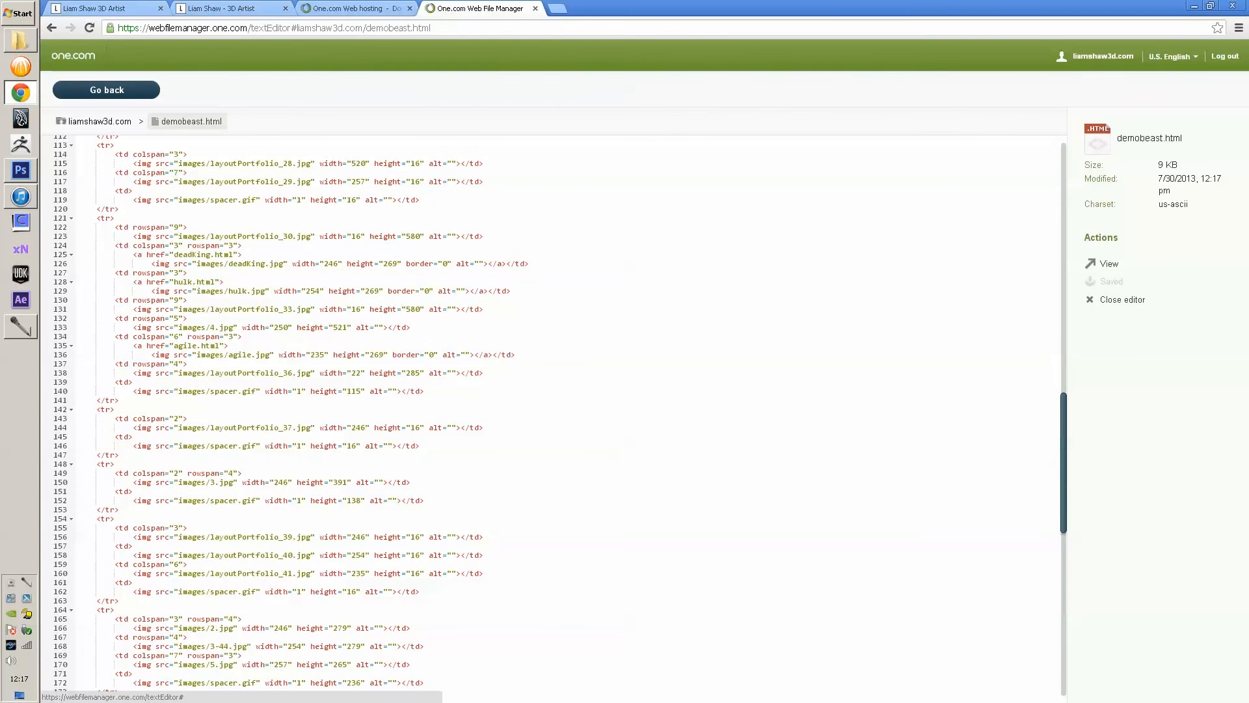
{"action": "left_click", "coordinate": [1106, 264]}
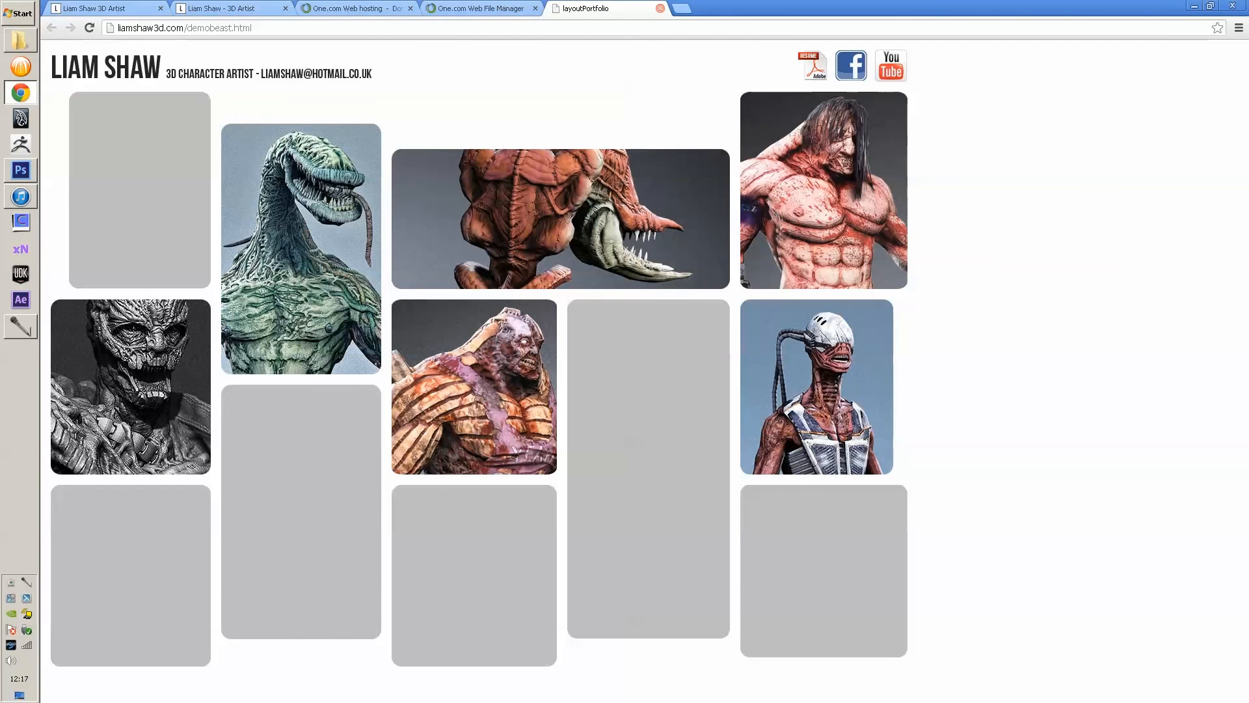
{"action": "left_click", "coordinate": [660, 8]}
- Wrap the table in center tags: <center> after line 7, </center> after </table>
{"action": "scroll", "coordinate": [560, 416], "scroll_direction": "down", "scroll_amount": 3}
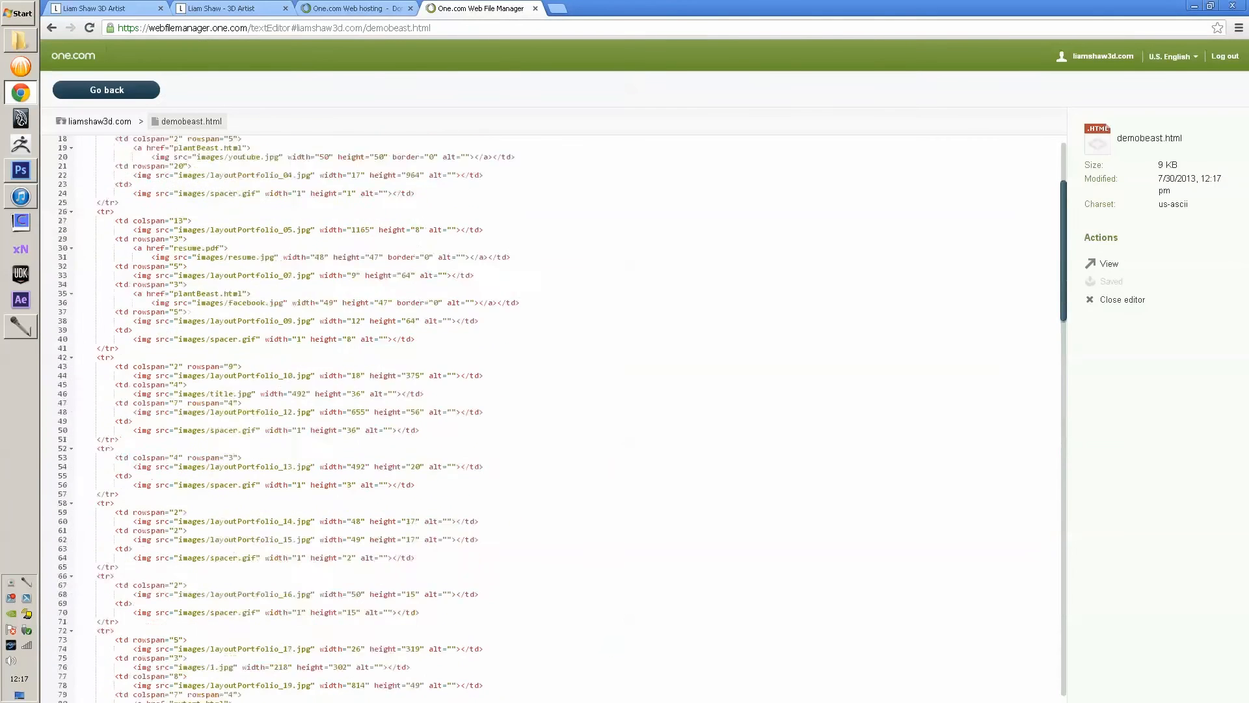
{"action": "scroll", "coordinate": [560, 417], "scroll_direction": "up", "scroll_amount": 3}
{"action": "left_click", "coordinate": [307, 195]}
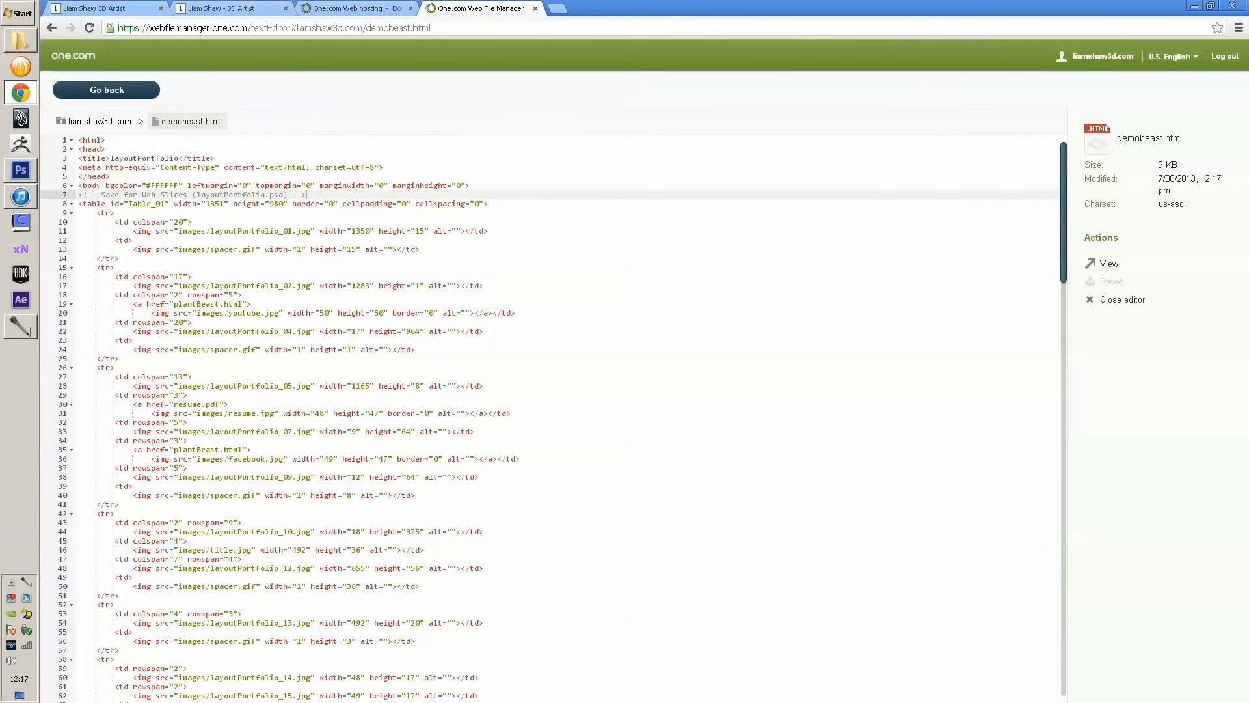
{"action": "key", "text": "Return"}
{"action": "type", "text": "<cent"}
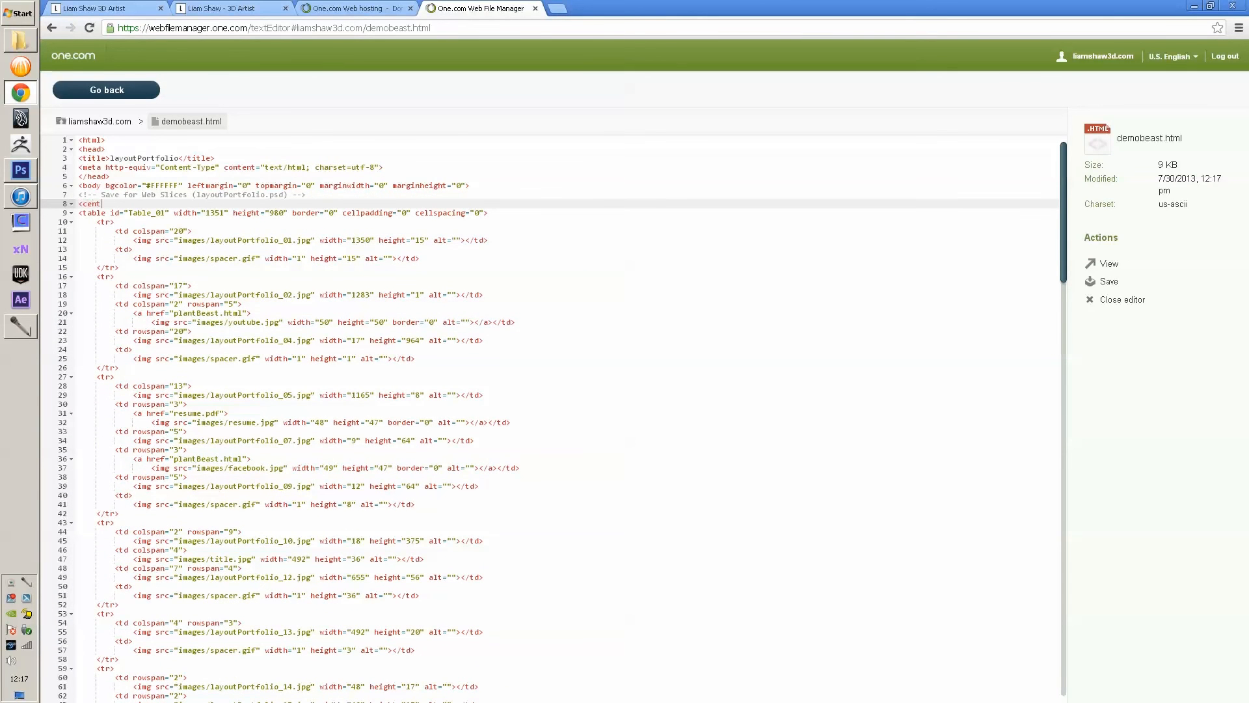
{"action": "type", "text": "er>"}
{"action": "key", "text": "Delete"}
{"action": "key", "text": "Delete"}
{"action": "key", "text": "Delete"}
{"action": "scroll", "coordinate": [553, 417], "scroll_direction": "down", "scroll_amount": 20}
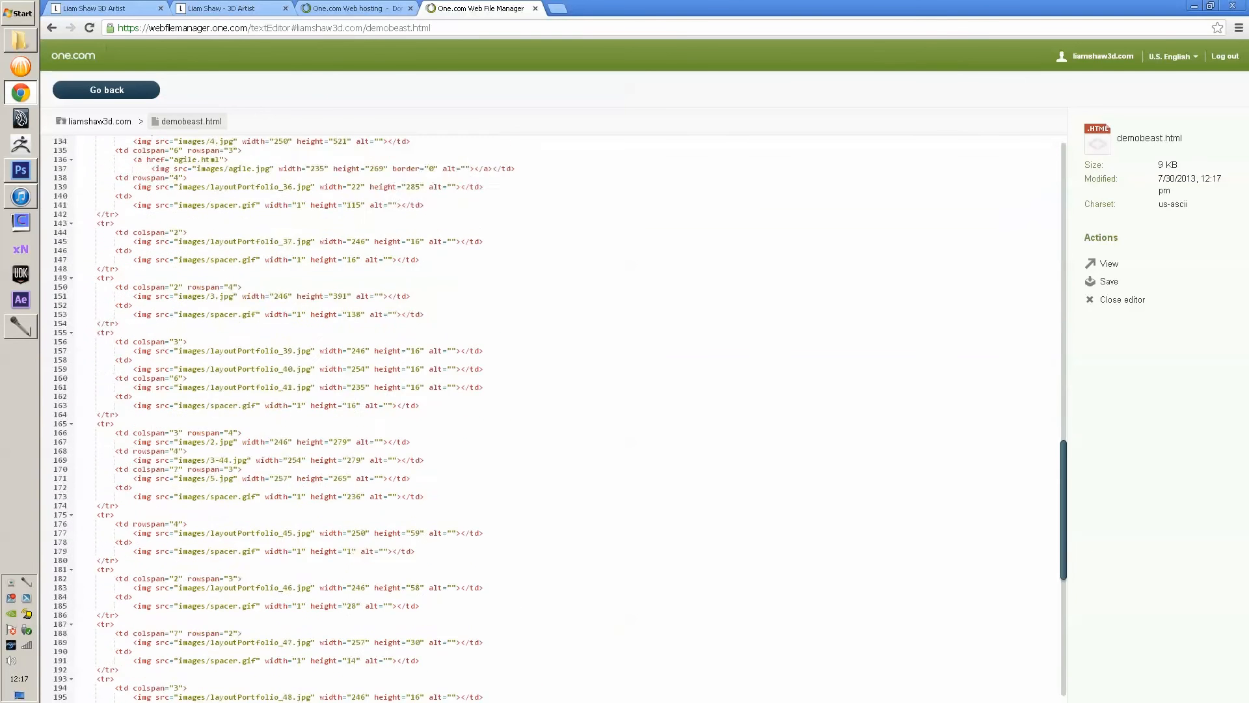
{"action": "left_click", "coordinate": [116, 671]}
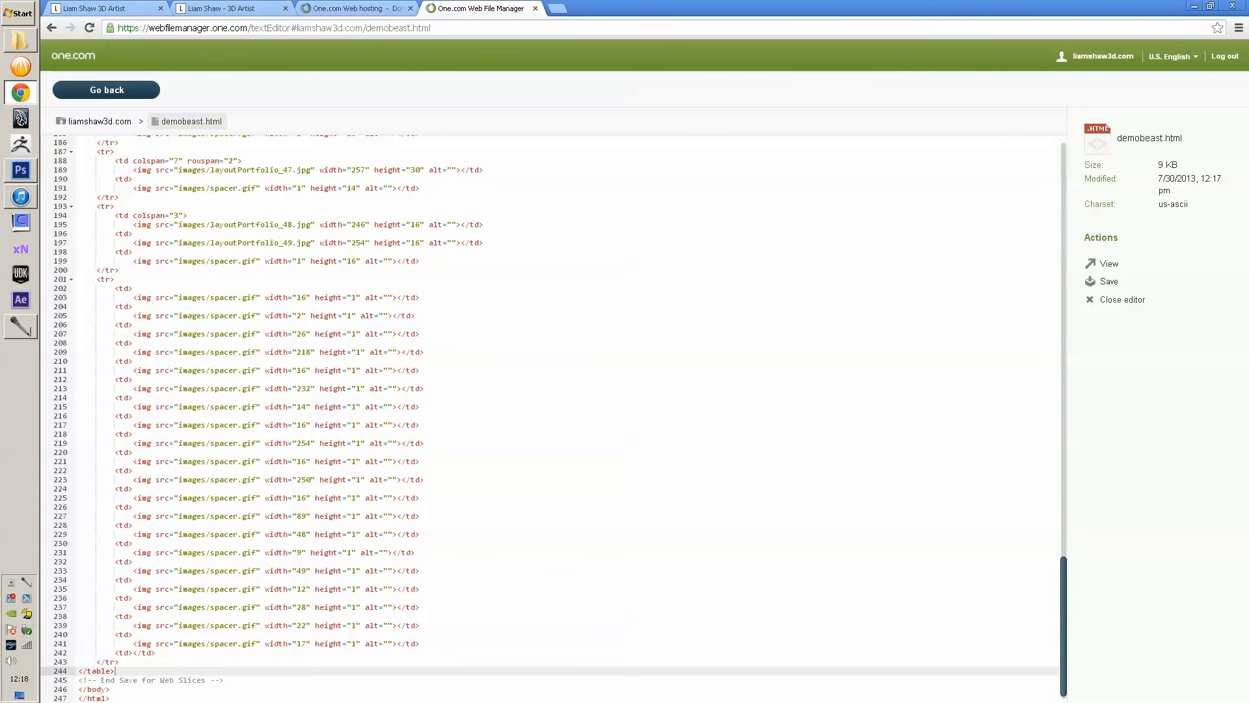
{"action": "key", "text": "Return"}
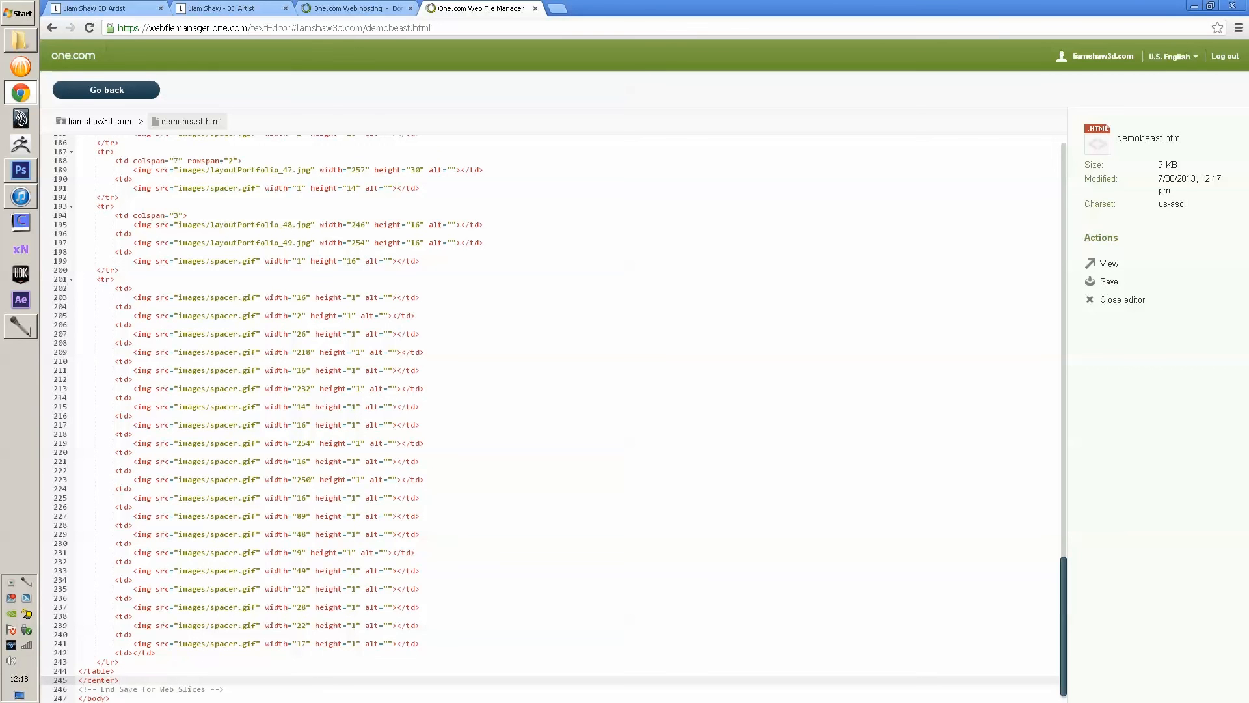
- Save the centring change and check that the live portfolio page is now centred
{"action": "left_click", "coordinate": [1108, 281]}
{"action": "left_click", "coordinate": [1108, 263]}
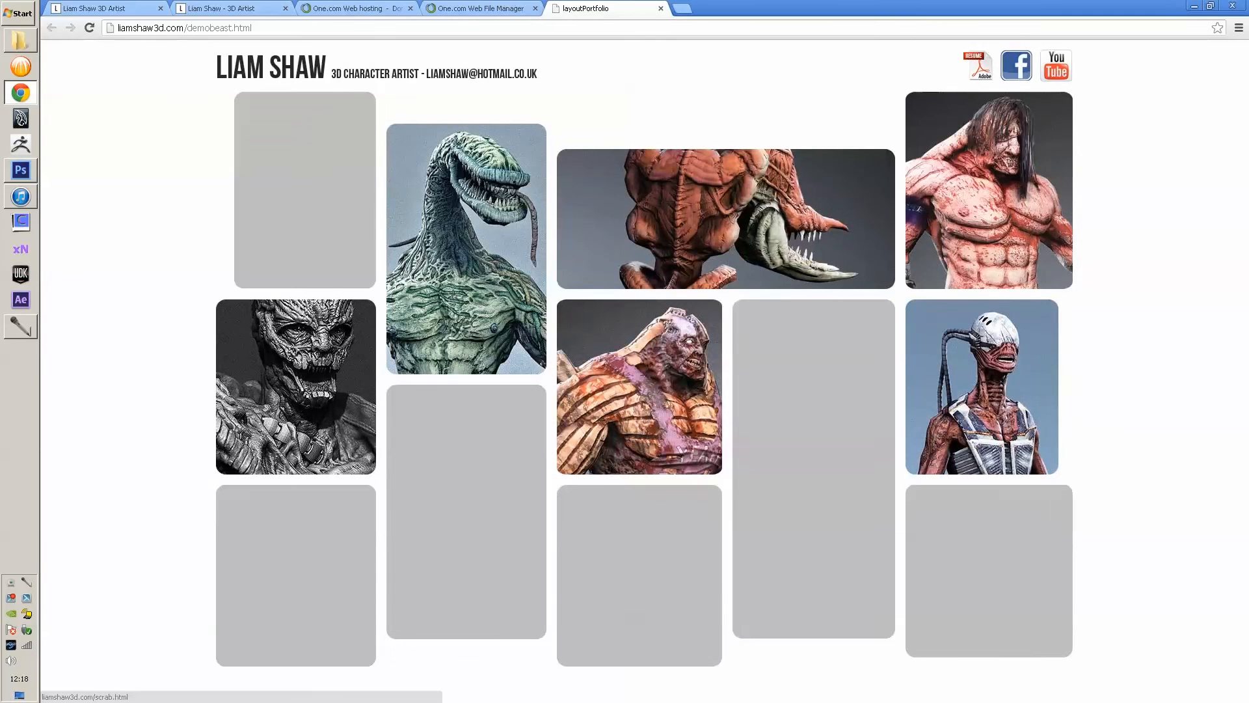
{"action": "left_click", "coordinate": [660, 8]}
{"action": "scroll", "coordinate": [553, 416], "scroll_direction": "up", "scroll_amount": 8}
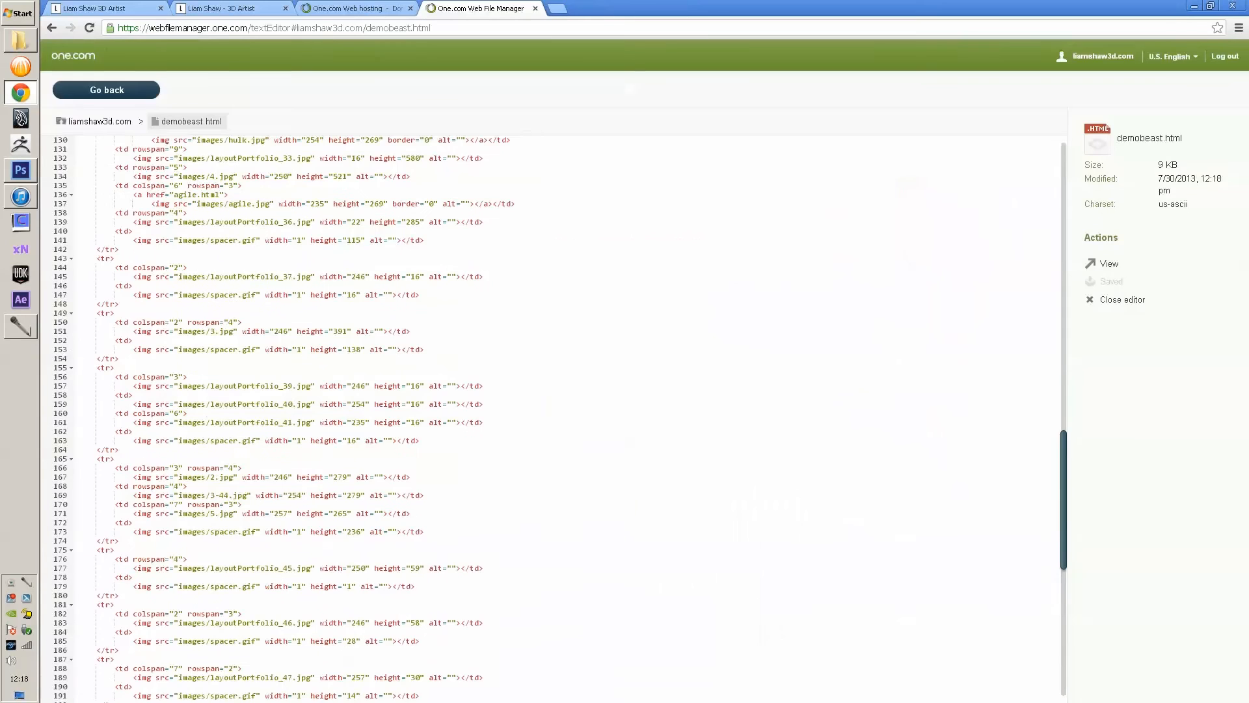
- Exit the demobeast.html editor back to the File Manager's file list
{"action": "left_click", "coordinate": [107, 90]}
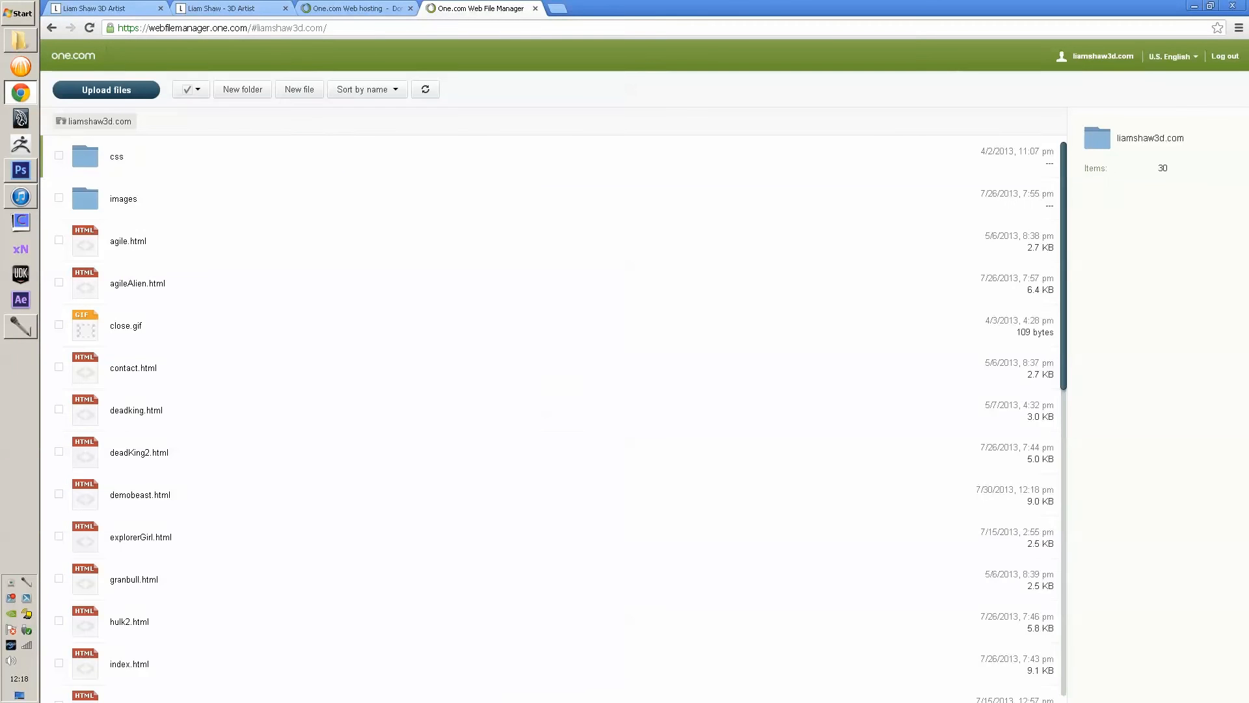
{"action": "left_click", "coordinate": [20, 41]}
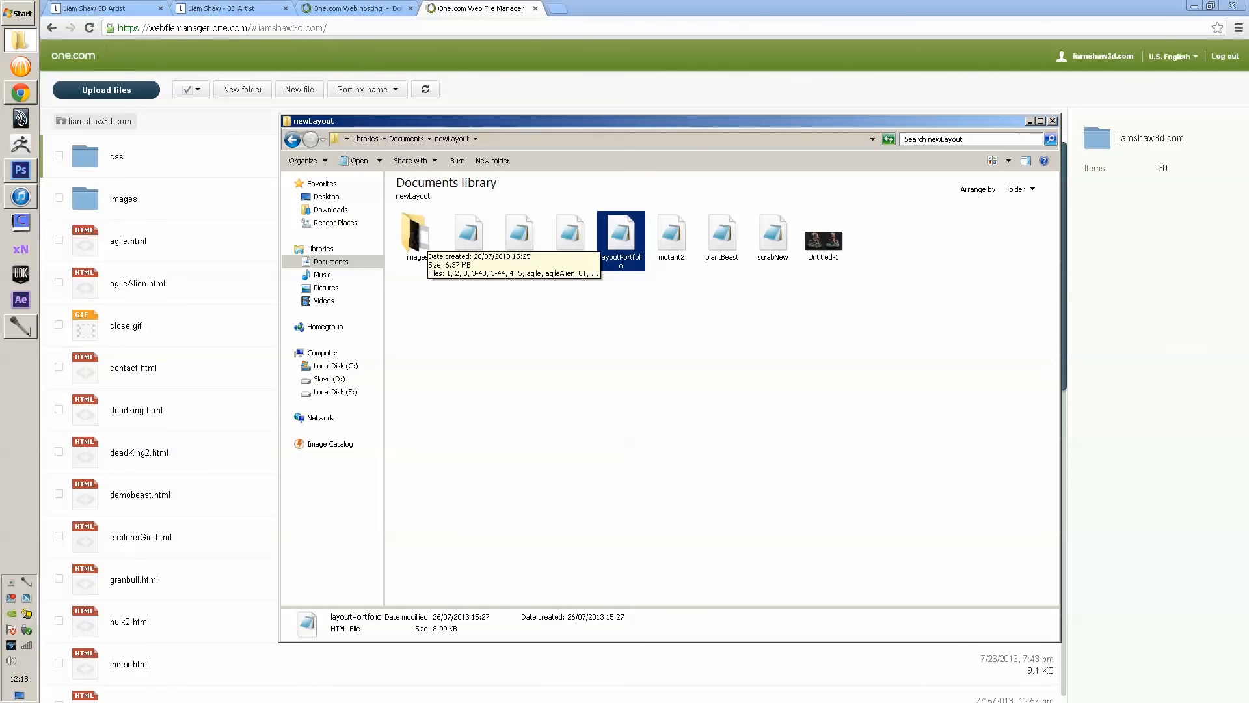
{"action": "left_click", "coordinate": [218, 124]}
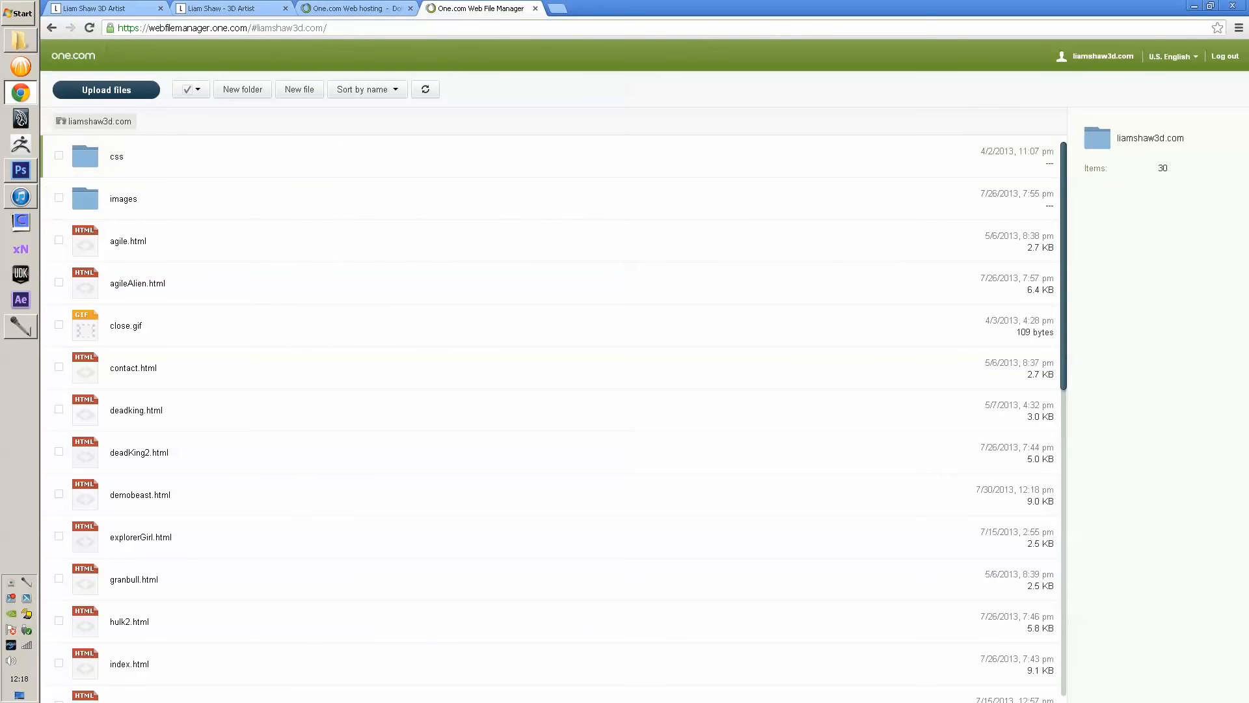
- Check the images/ paths in layoutPortfolio's source, then open the site's images folder
{"action": "left_click", "coordinate": [20, 40]}
{"action": "double_click", "coordinate": [621, 240]}
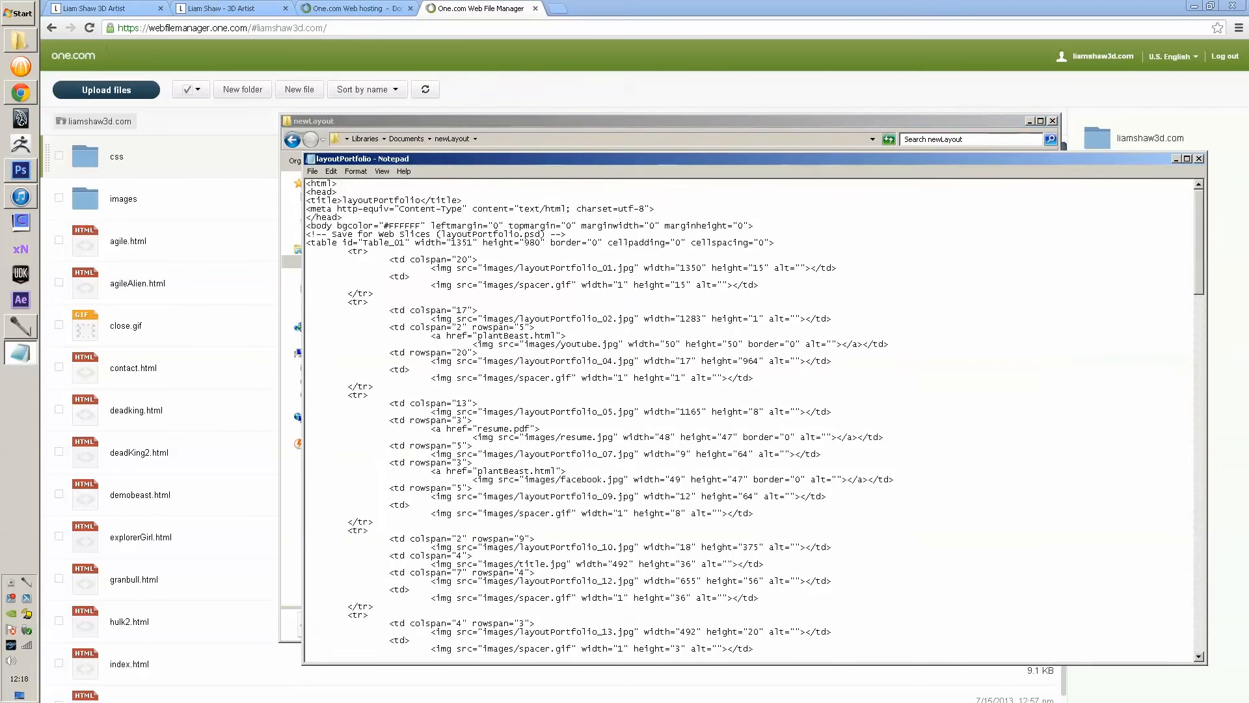
{"action": "left_click_drag", "start_coordinate": [306, 318], "coordinate": [582, 318]}
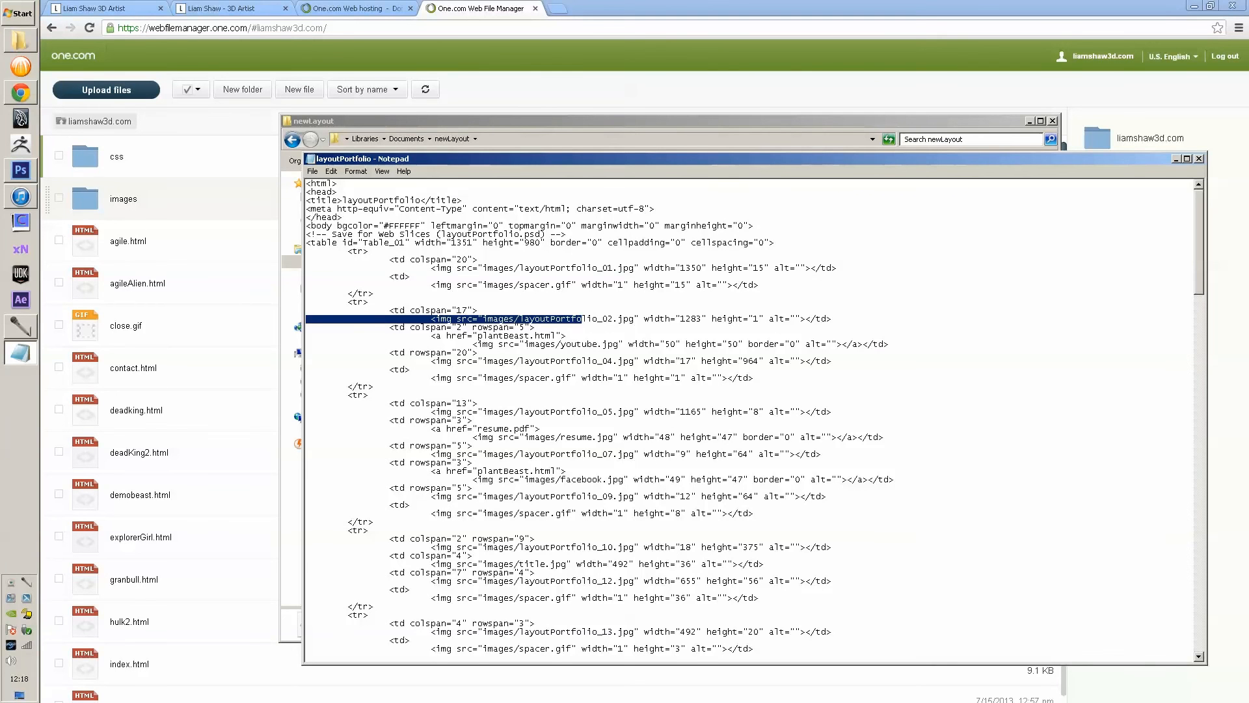
{"action": "left_click", "coordinate": [580, 320]}
{"action": "left_click_drag", "start_coordinate": [479, 311], "coordinate": [482, 319]}
{"action": "left_click", "coordinate": [480, 312]}
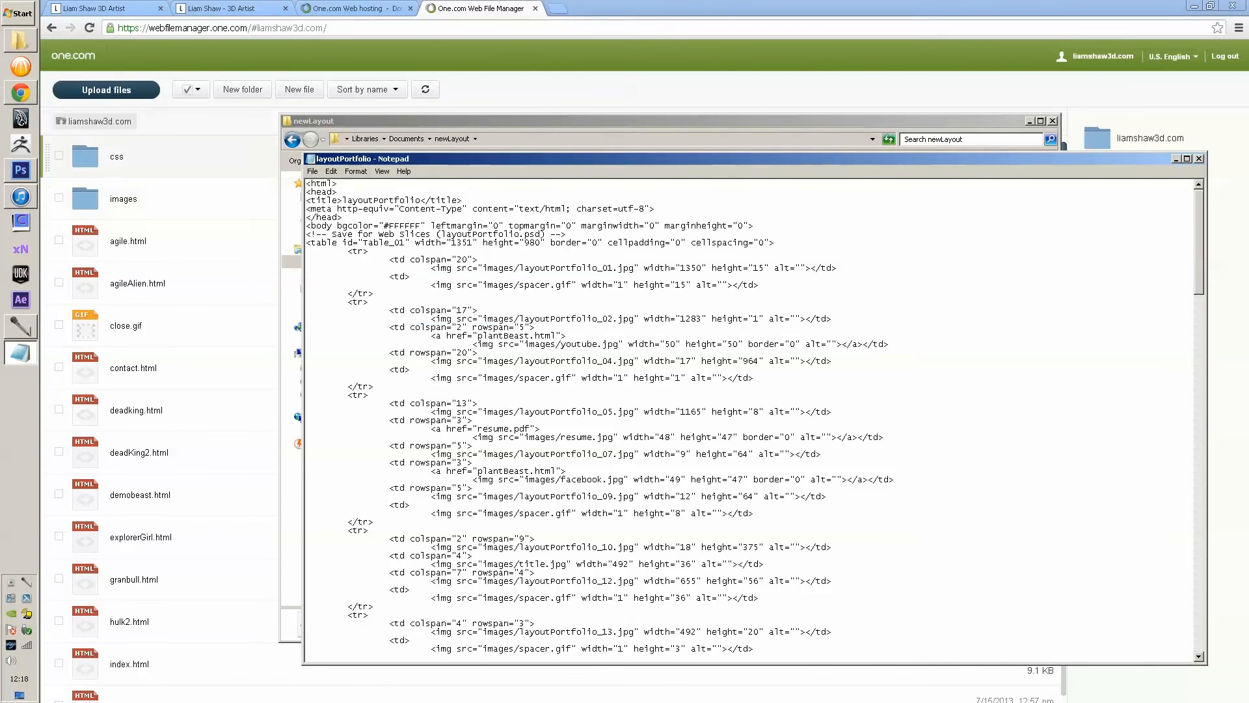
{"action": "left_click", "coordinate": [123, 199]}
{"action": "double_click", "coordinate": [124, 199]}
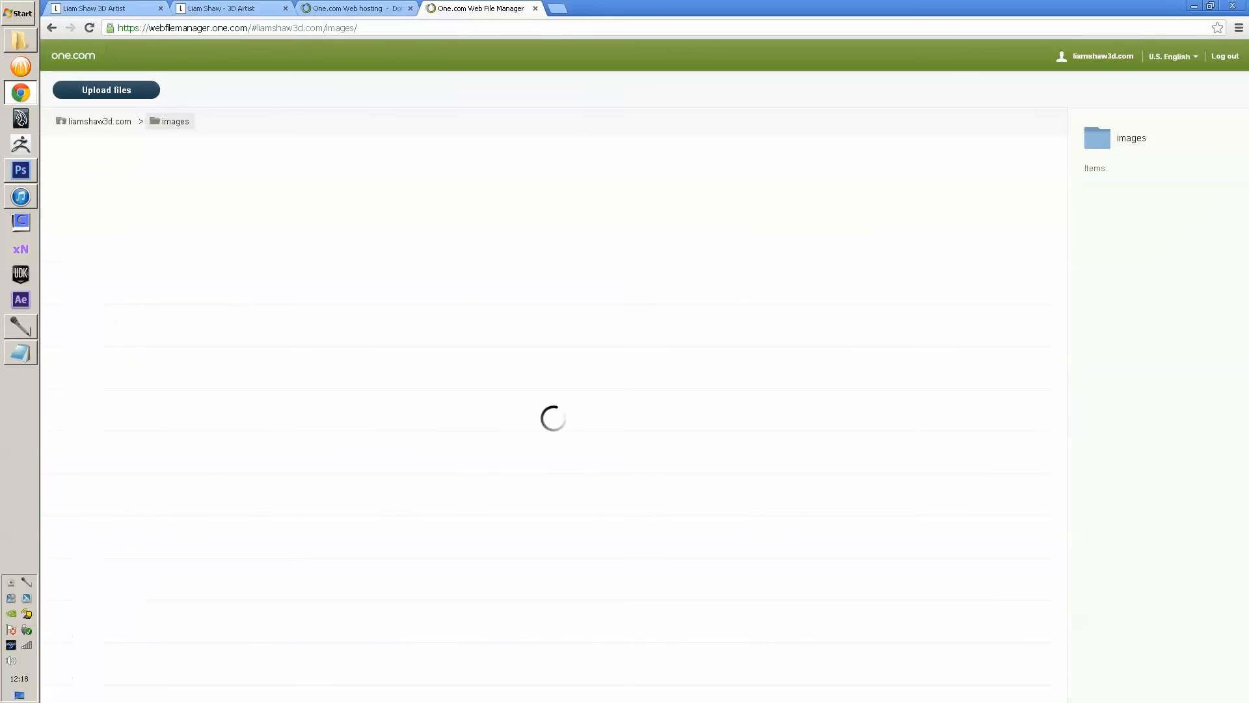
- Start a file upload into the images folder and browse the local libraries for the sliced images
{"action": "scroll", "coordinate": [521, 338], "scroll_direction": "down", "scroll_amount": 5}
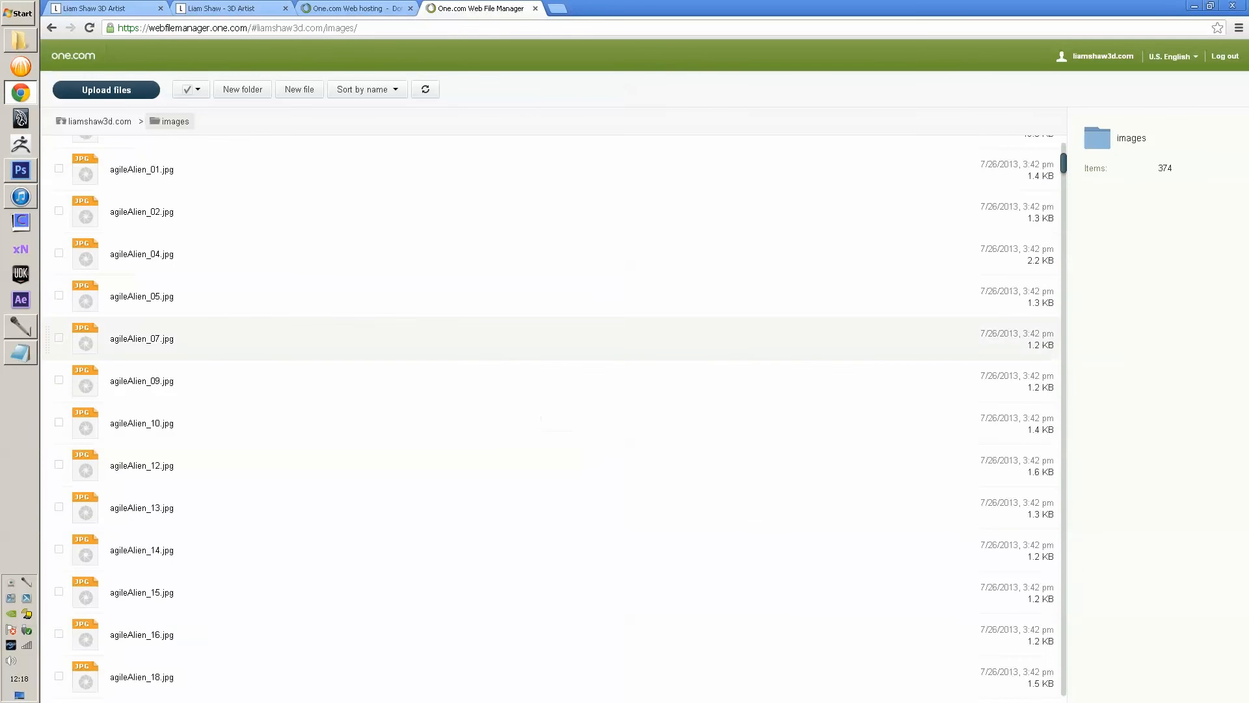
{"action": "scroll", "coordinate": [520, 338], "scroll_direction": "down", "scroll_amount": 8}
{"action": "left_click_drag", "start_coordinate": [1064, 181], "coordinate": [1063, 152]}
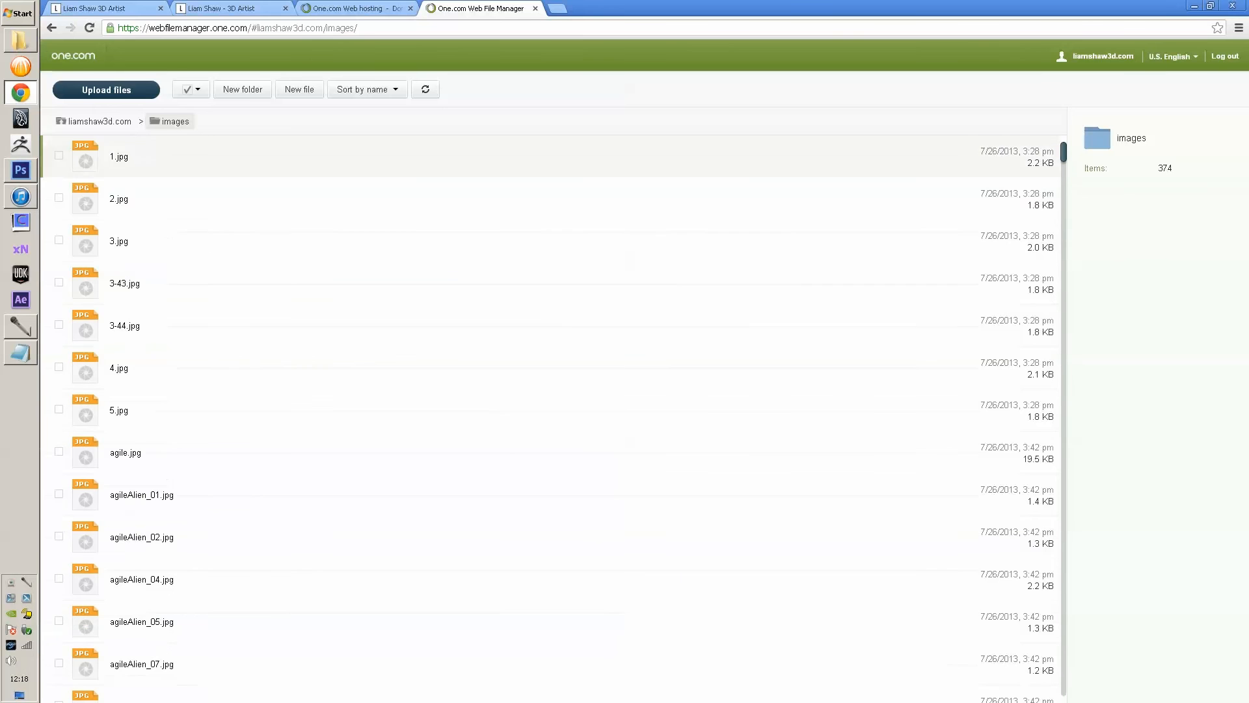
{"action": "left_click", "coordinate": [108, 90]}
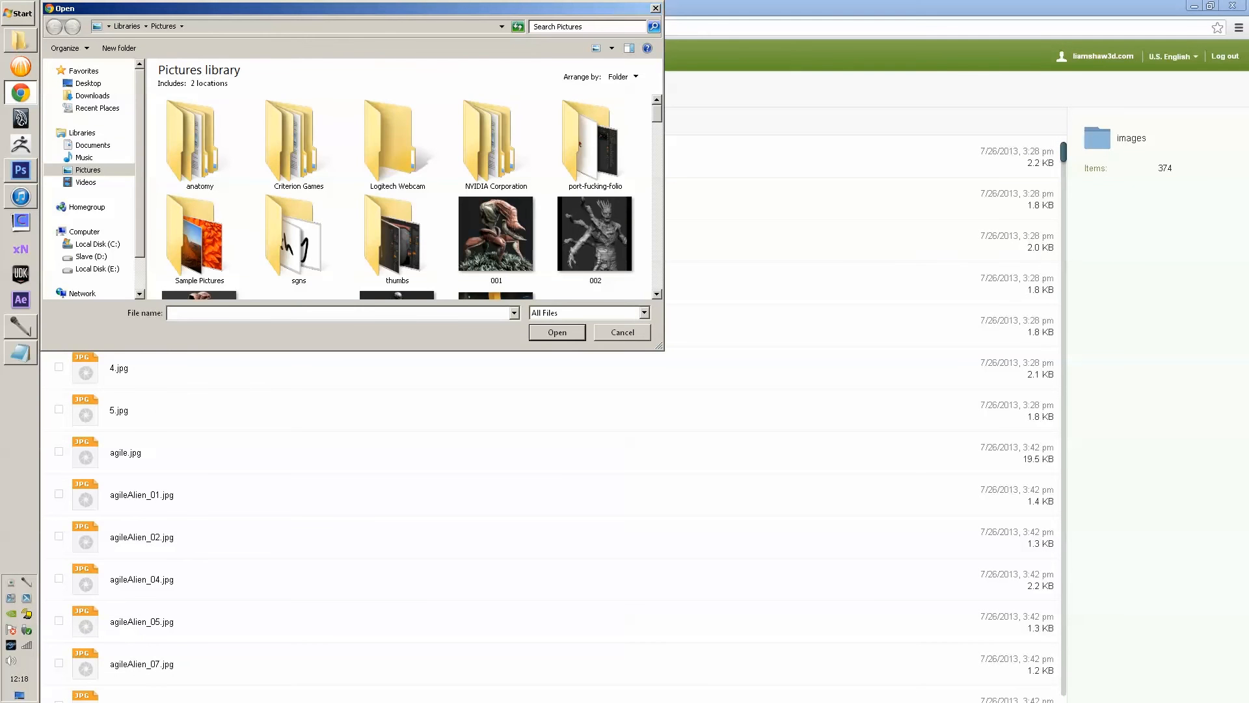
{"action": "left_click", "coordinate": [93, 145]}
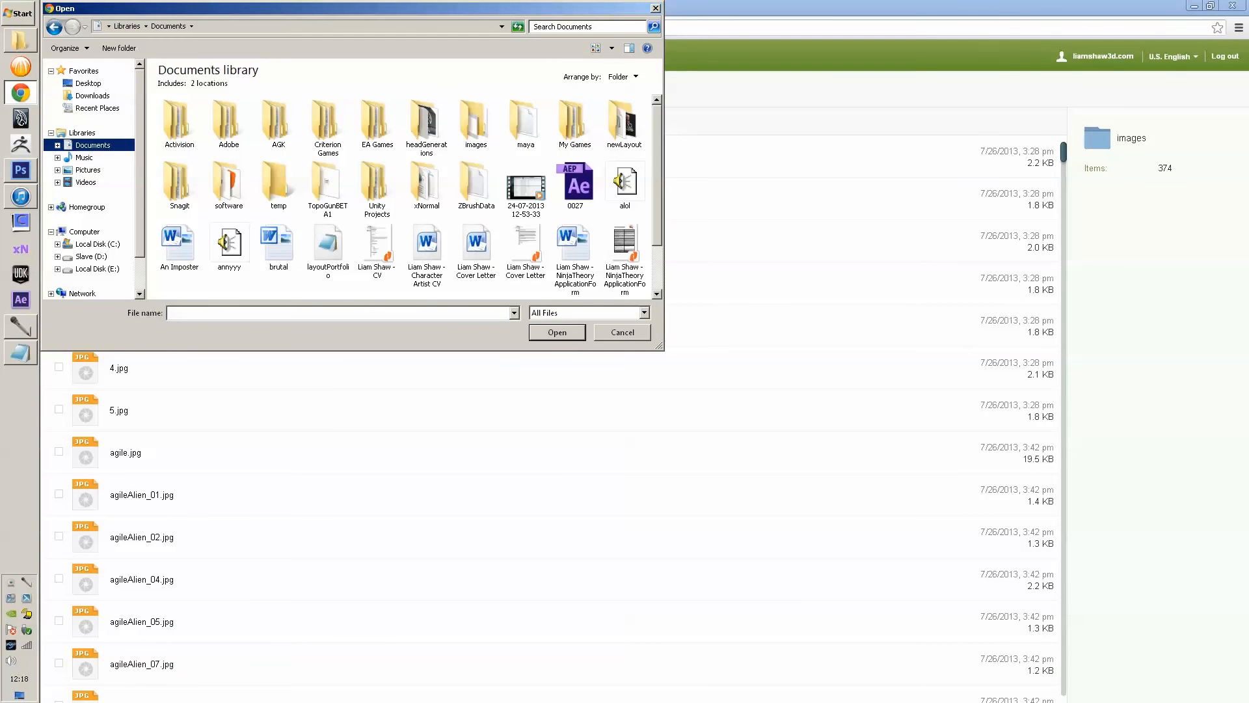
{"action": "left_click", "coordinate": [88, 170]}
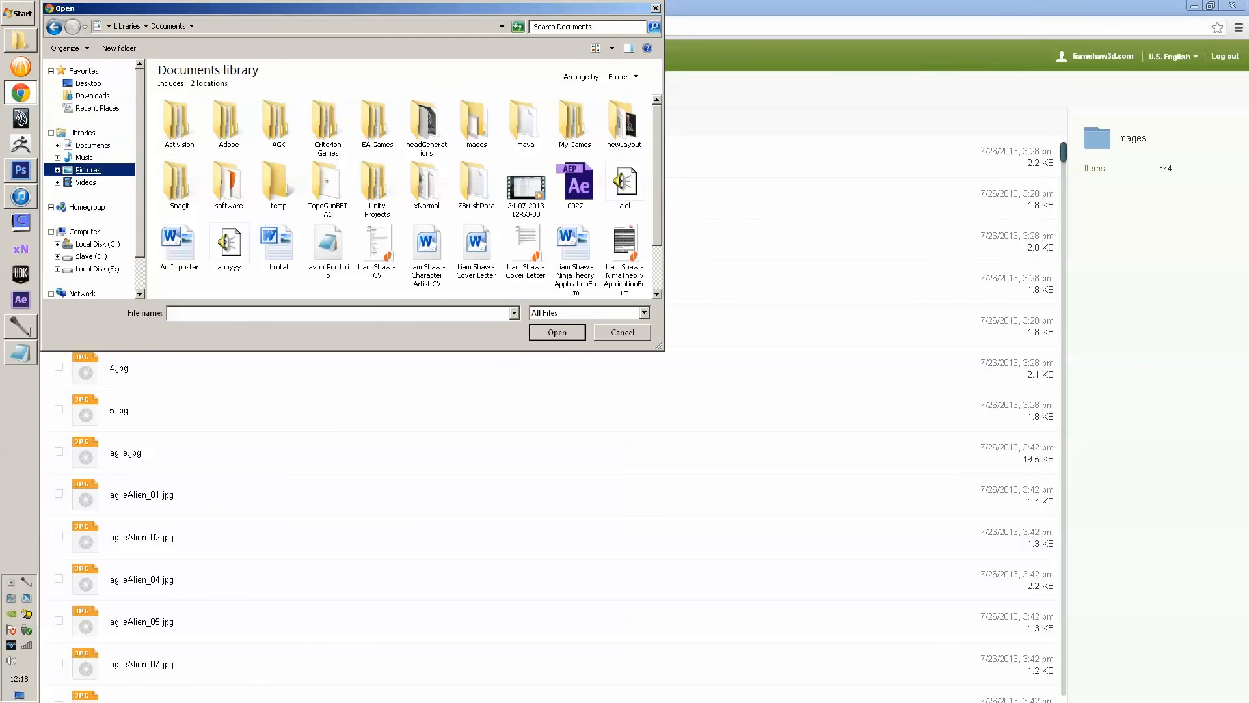
{"action": "left_click", "coordinate": [299, 145]}
{"action": "scroll", "coordinate": [299, 144], "scroll_direction": "down", "scroll_amount": 1}
{"action": "scroll", "coordinate": [404, 195], "scroll_direction": "up", "scroll_amount": 1}
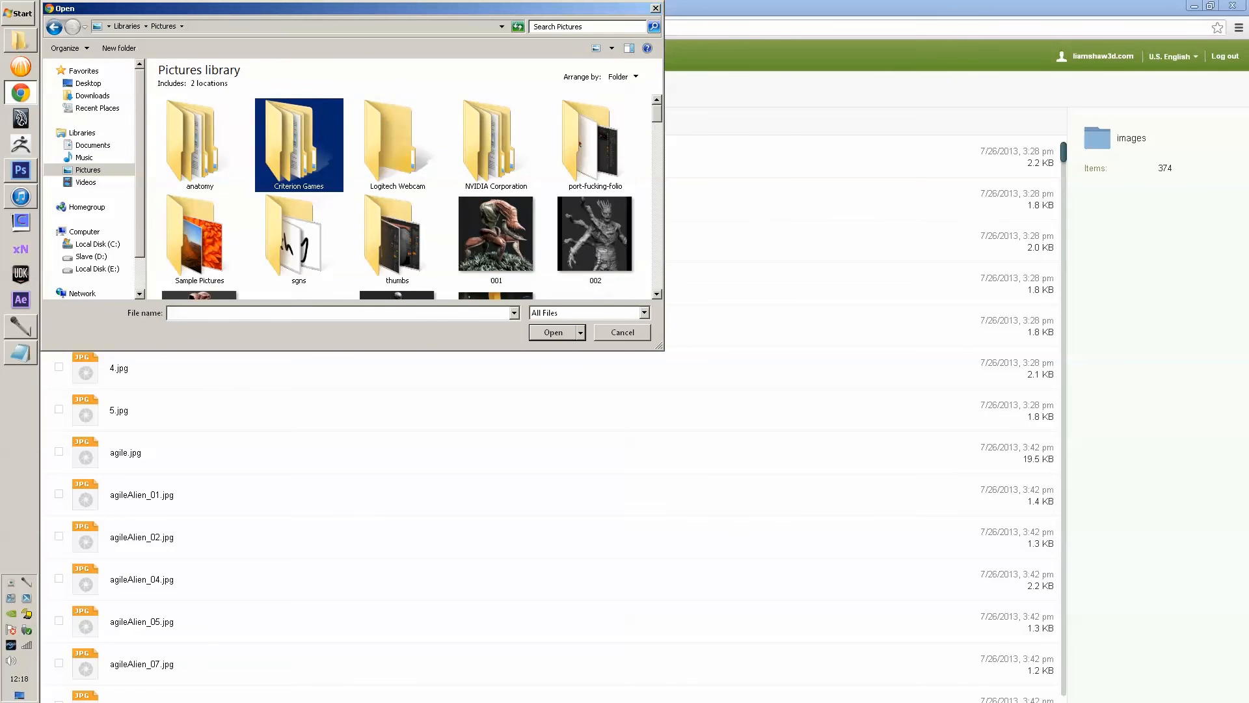
{"action": "double_click", "coordinate": [596, 145]}
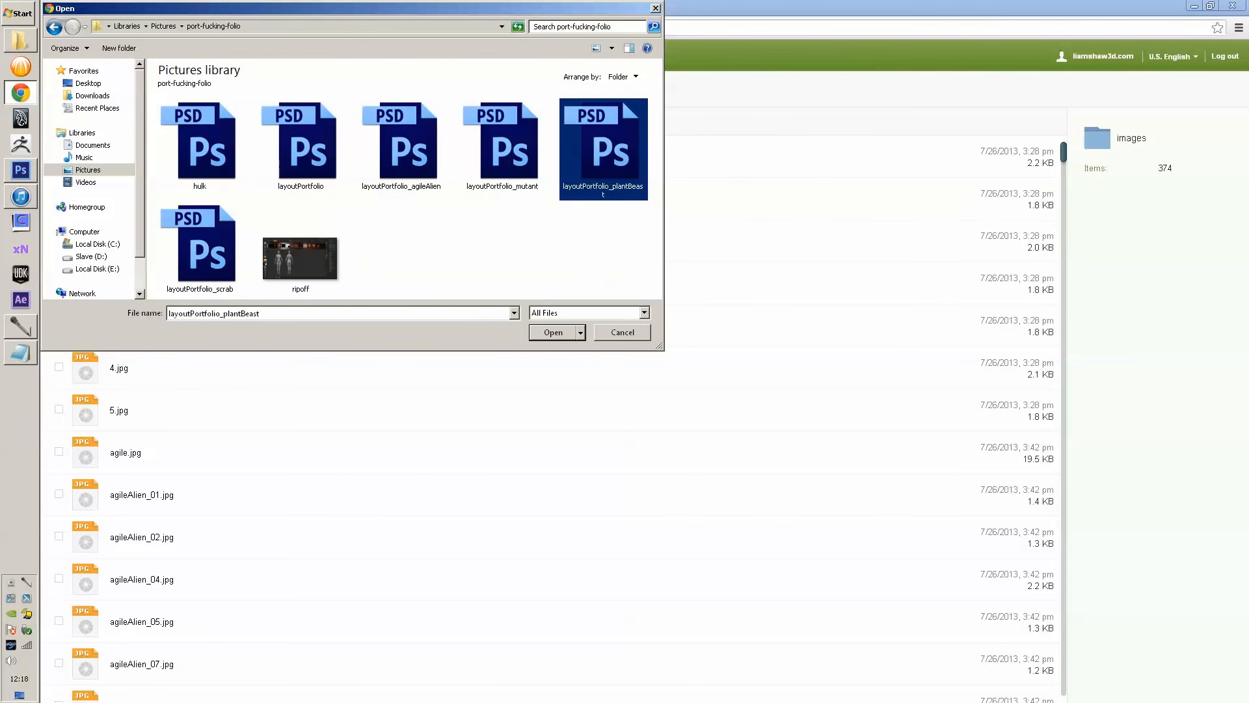
{"action": "left_click", "coordinate": [54, 27]}
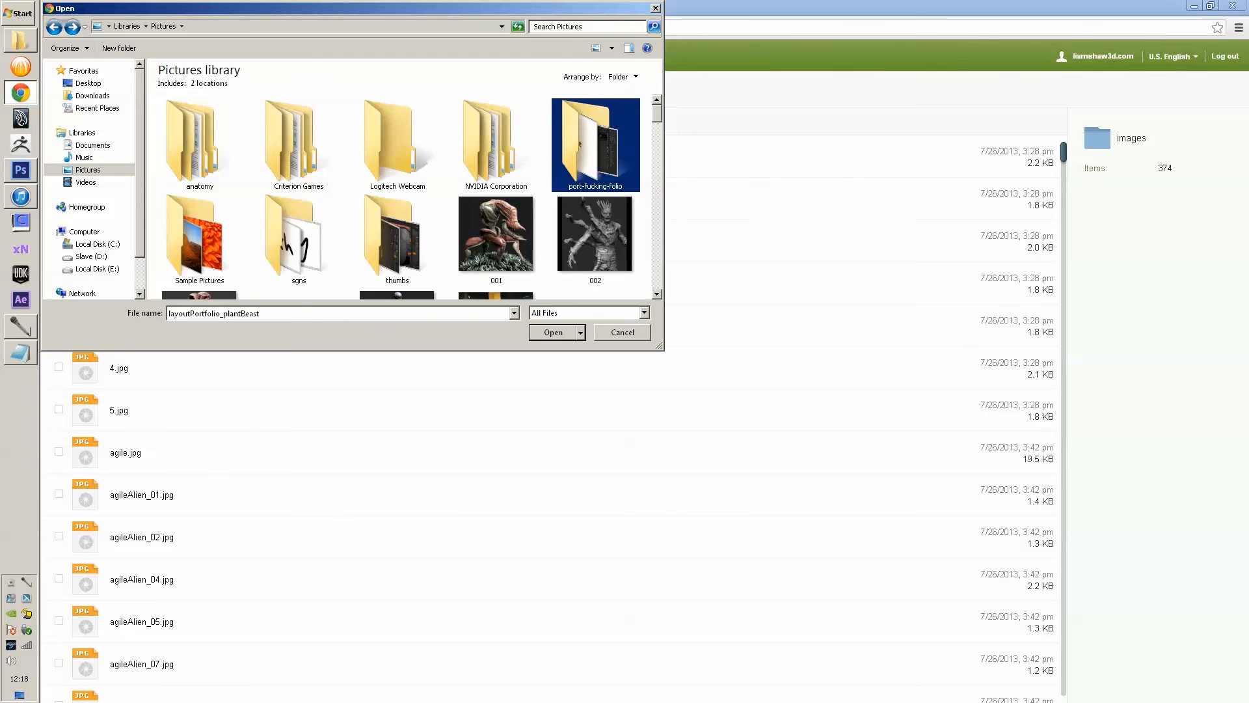
- Select all files in Documents > newLayout > images and upload them
{"action": "left_click", "coordinate": [92, 146]}
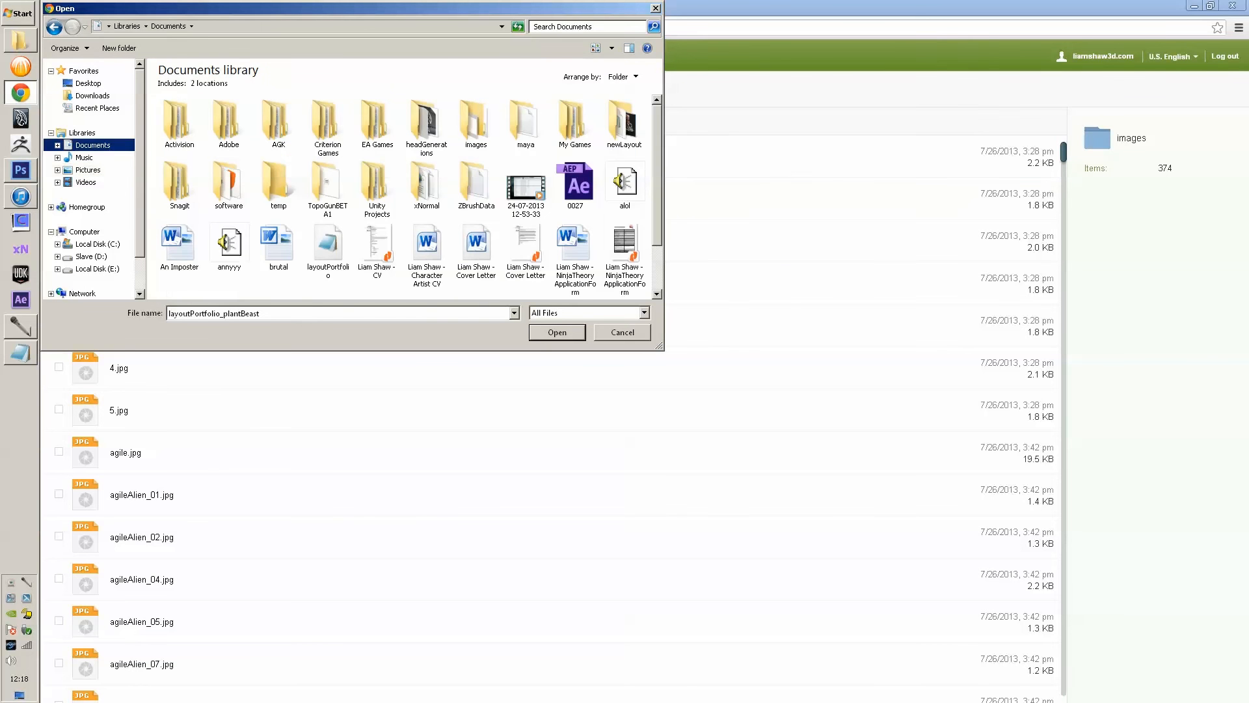
{"action": "left_click", "coordinate": [624, 124]}
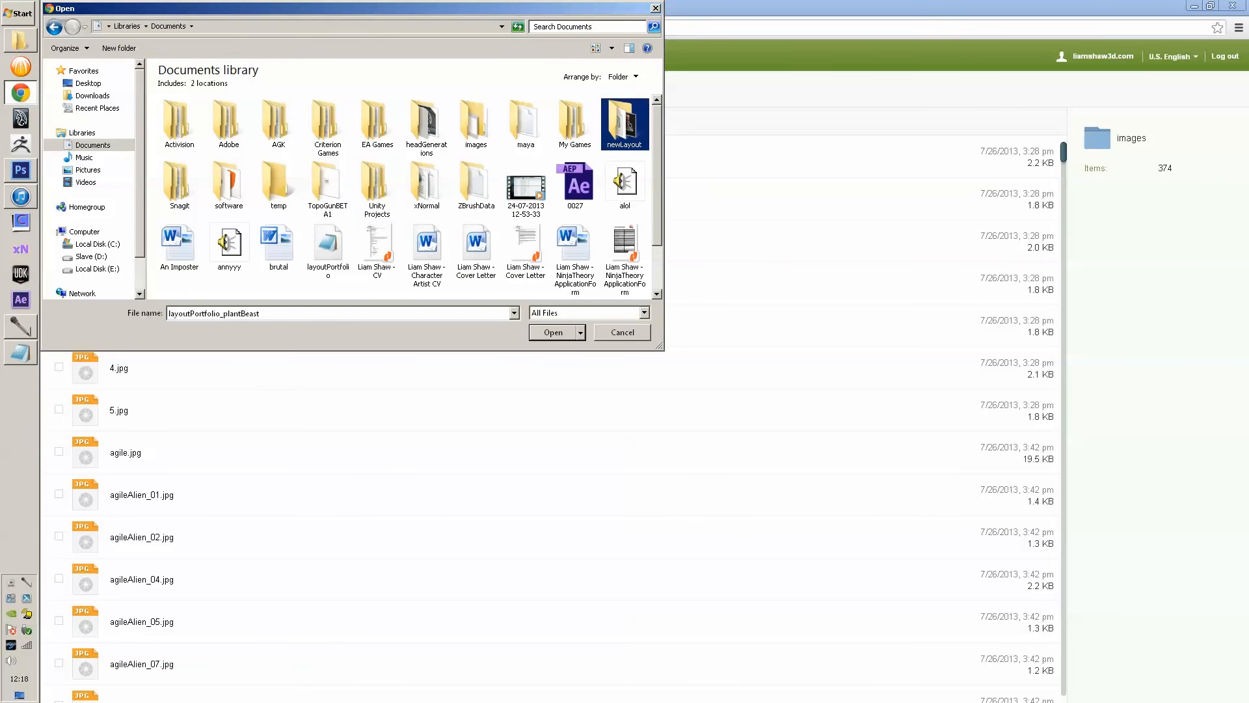
{"action": "double_click", "coordinate": [625, 124]}
{"action": "double_click", "coordinate": [179, 123]}
{"action": "key", "text": "ctrl+a"}
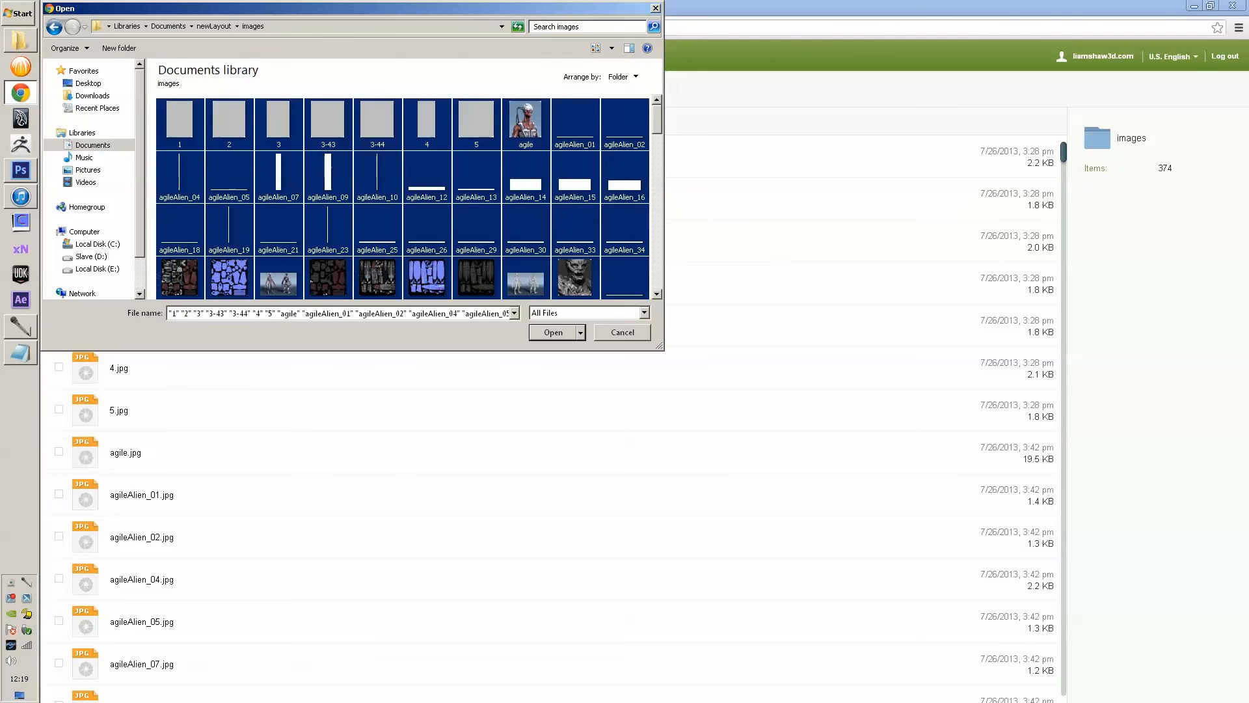
{"action": "key", "text": "Return"}
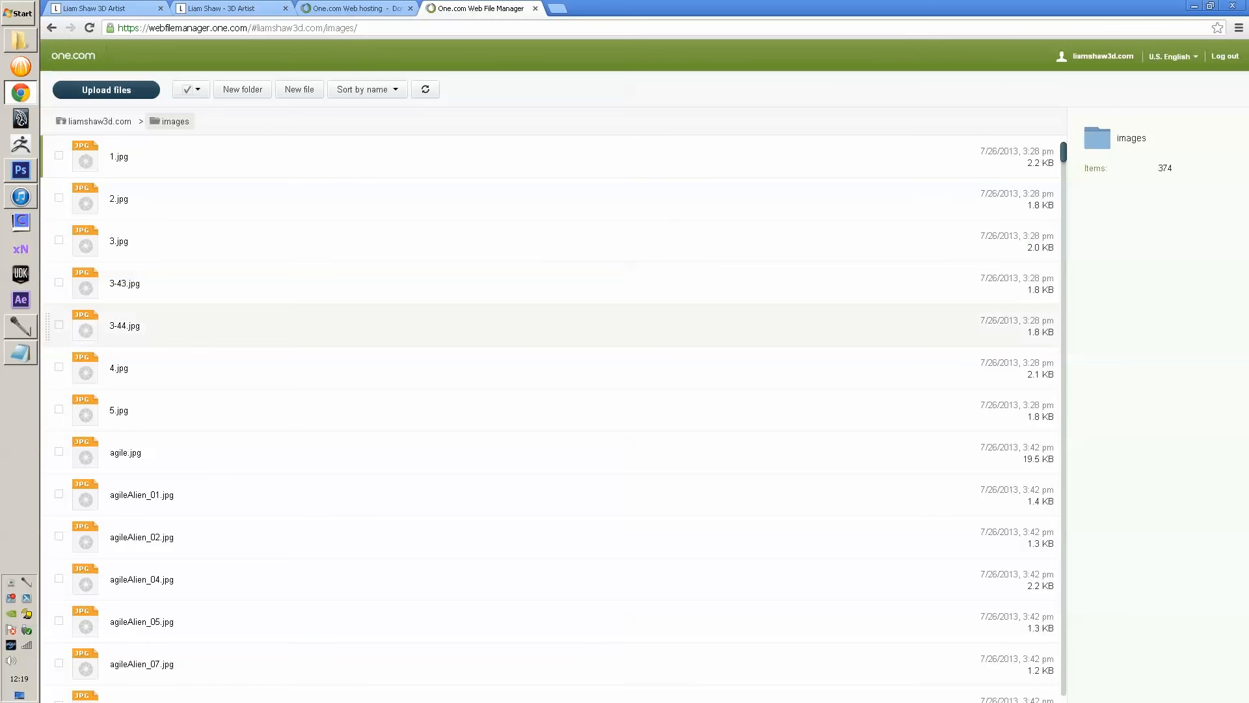
- Return to the liamshaw3d.com root listing, scroll its 30 items, then switch to the 'Liam Shaw - 3D Artist' tab
{"action": "left_click", "coordinate": [123, 121]}
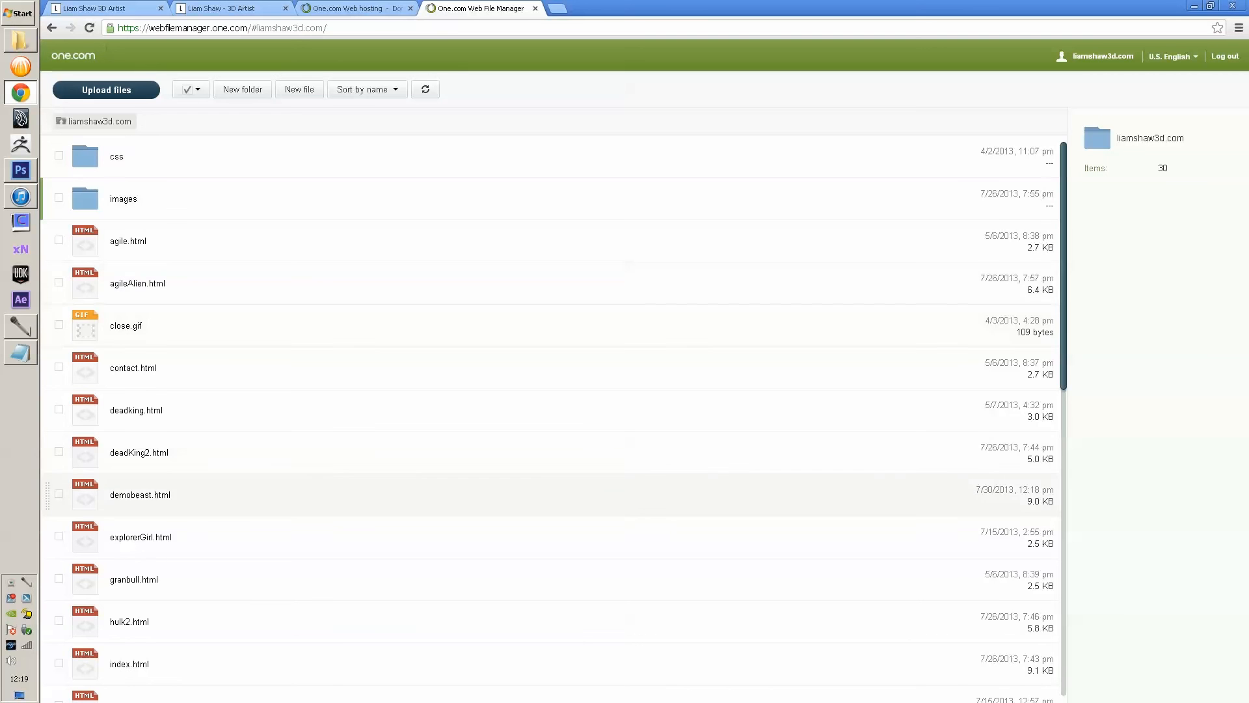
{"action": "scroll", "coordinate": [553, 501], "scroll_direction": "down", "scroll_amount": 3}
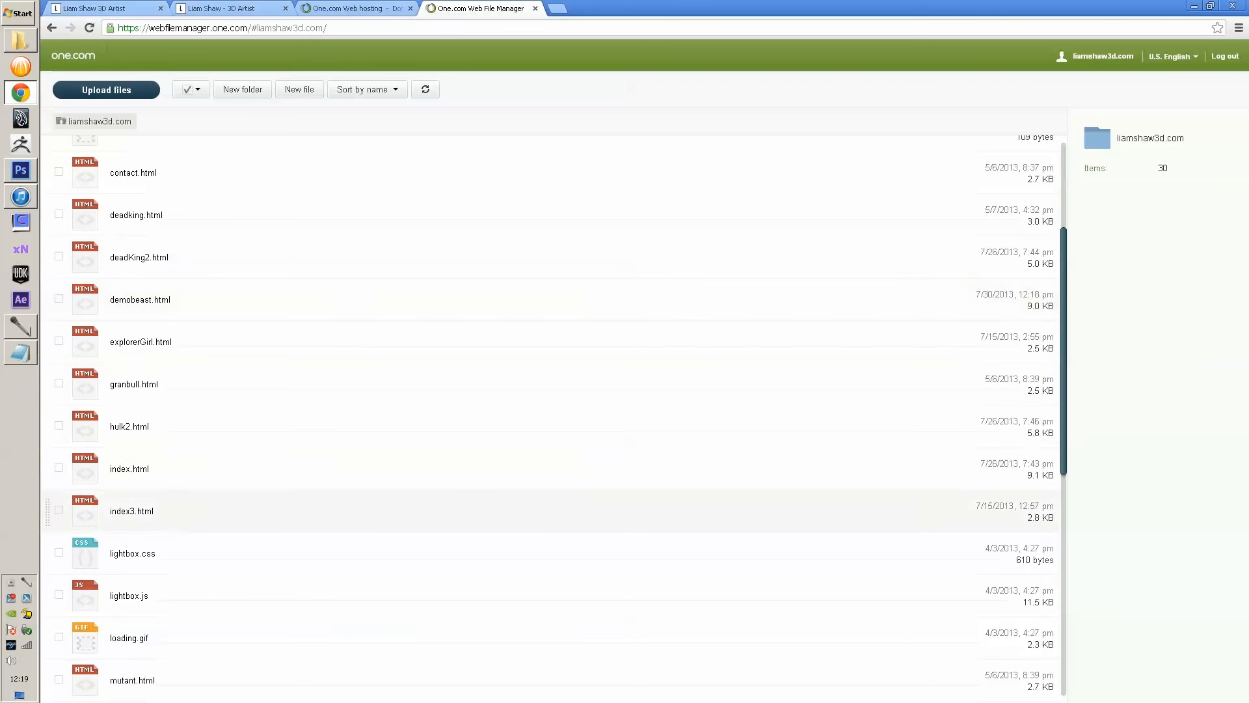
{"action": "scroll", "coordinate": [553, 511], "scroll_direction": "down", "scroll_amount": 8}
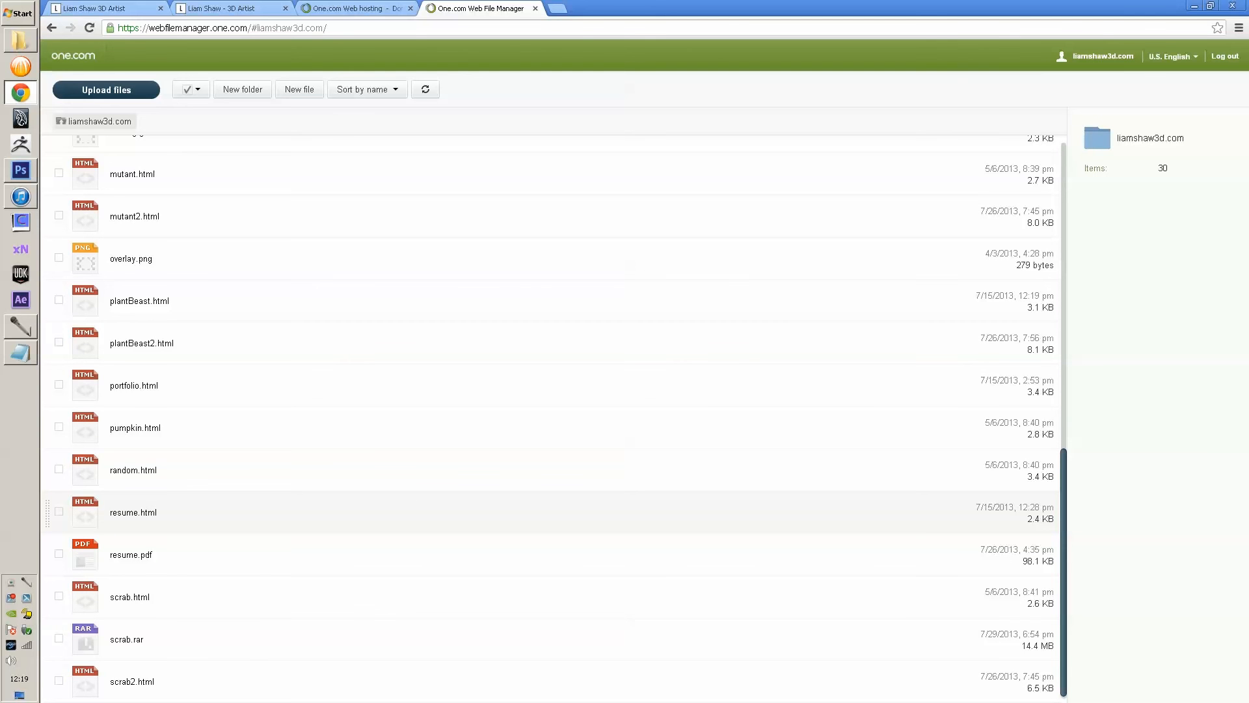
{"action": "scroll", "coordinate": [553, 511], "scroll_direction": "up", "scroll_amount": 9}
{"action": "left_click", "coordinate": [225, 8]}
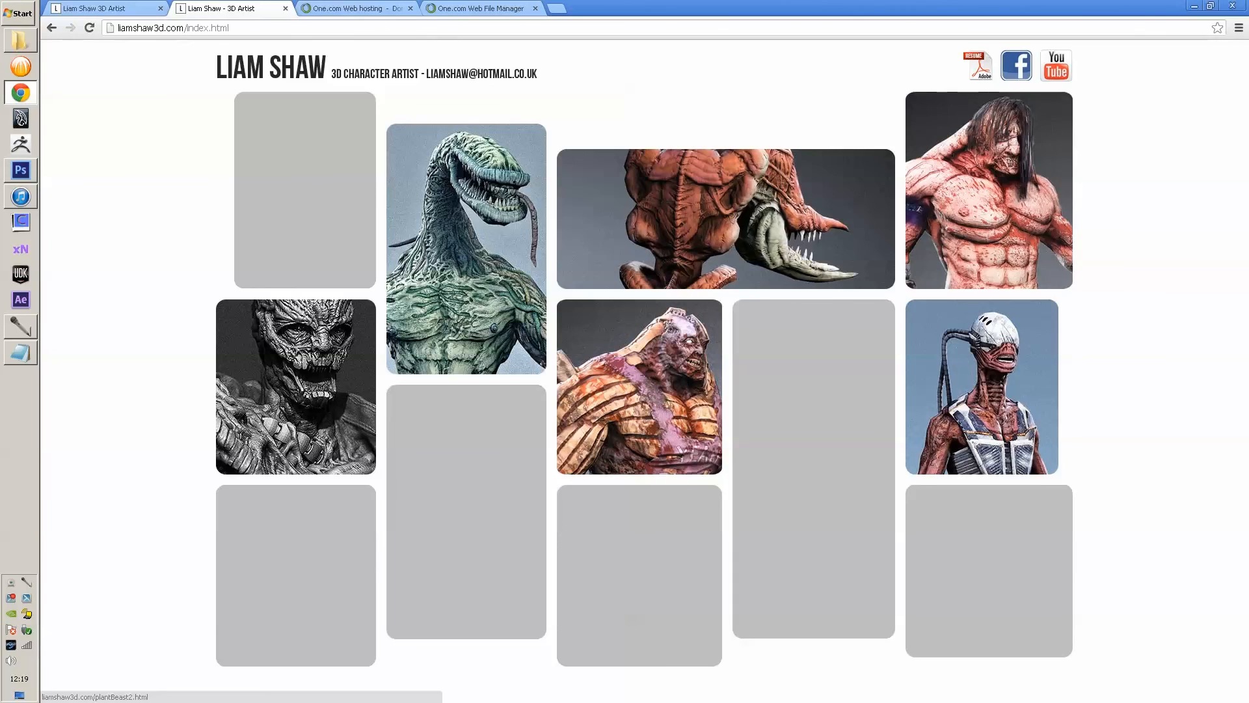
{"action": "left_click", "coordinate": [467, 248]}
{"action": "scroll", "coordinate": [638, 371], "scroll_direction": "down", "scroll_amount": 12}
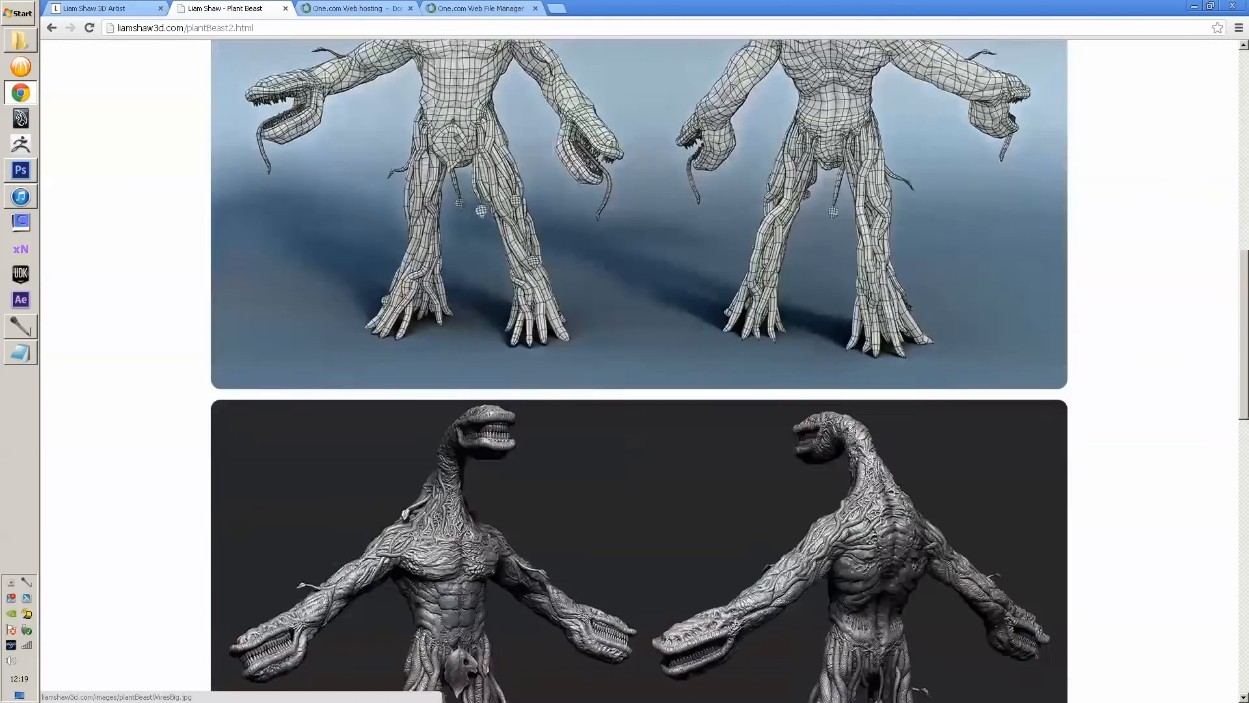
{"action": "scroll", "coordinate": [637, 371], "scroll_direction": "down", "scroll_amount": 16}
{"action": "scroll", "coordinate": [638, 371], "scroll_direction": "up", "scroll_amount": 9}
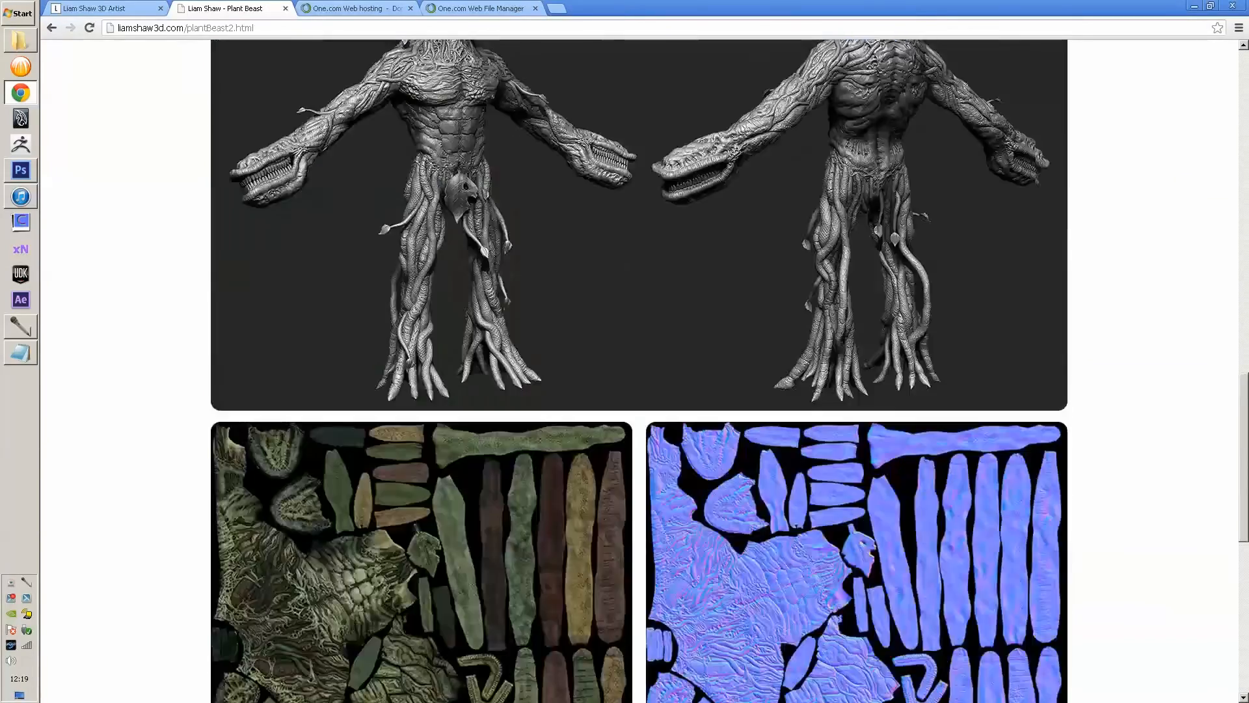
{"action": "scroll", "coordinate": [638, 371], "scroll_direction": "up", "scroll_amount": 19}
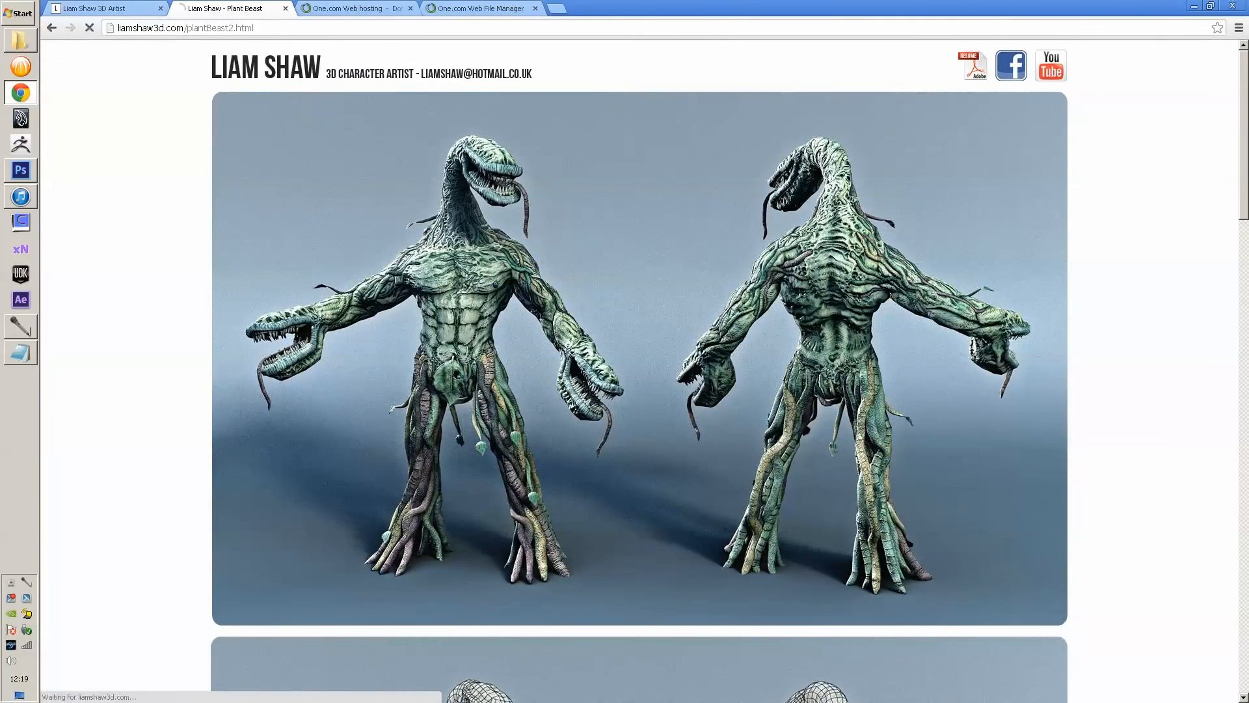